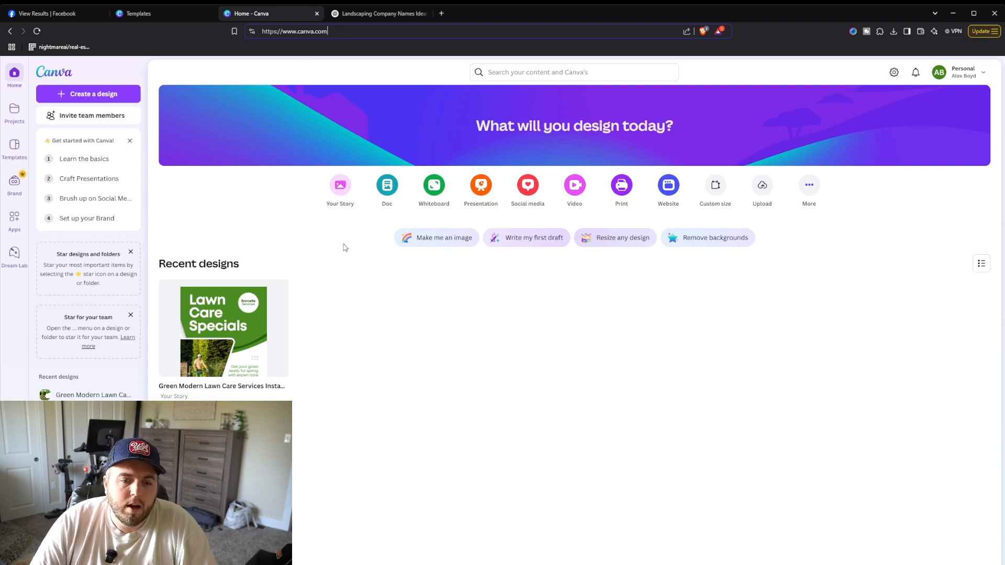
Step: Open the social media template gallery and filter it to Facebook Ads templates
left_click(12, 83)
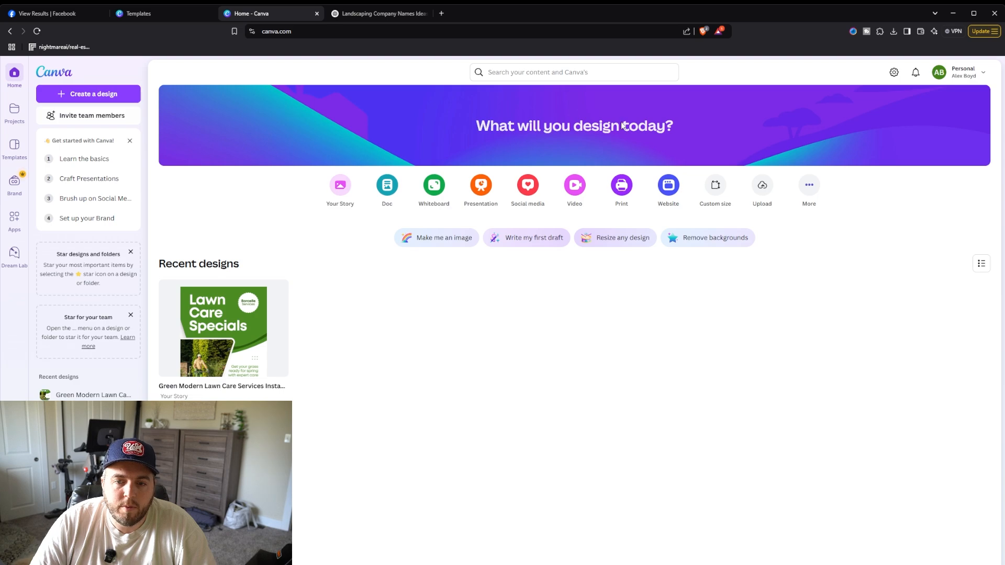
left_click(528, 186)
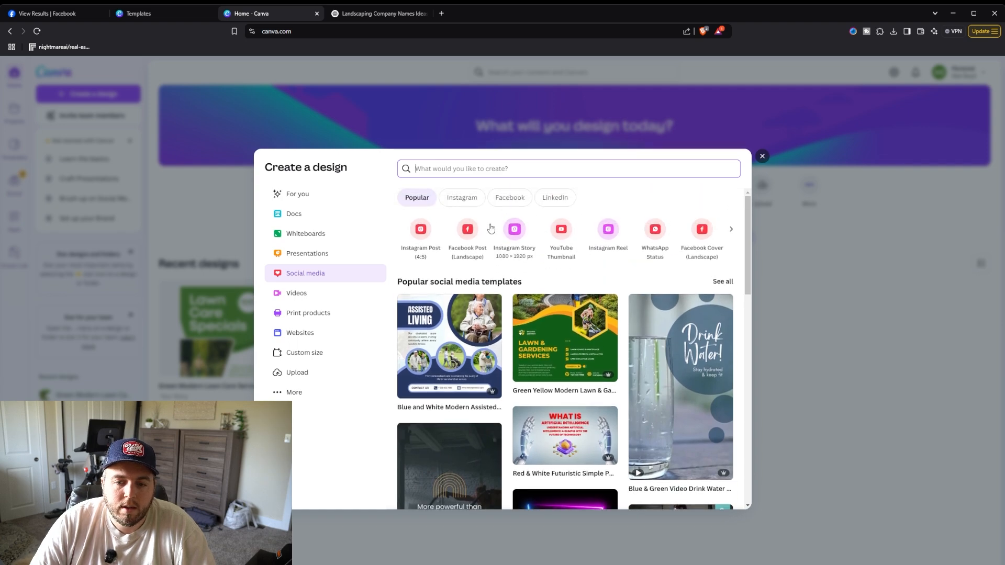
left_click(308, 282)
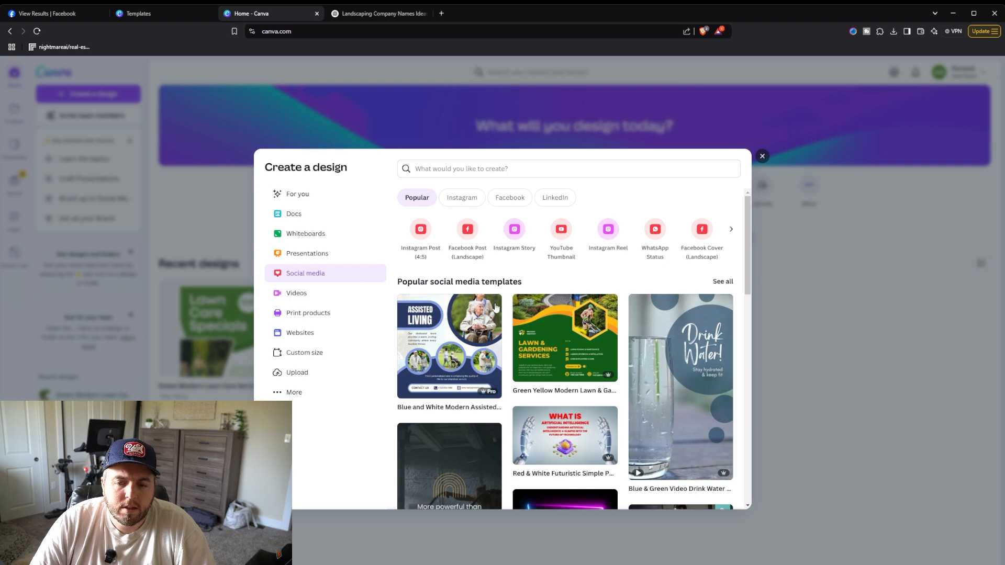
scroll(717, 241, "down", 1)
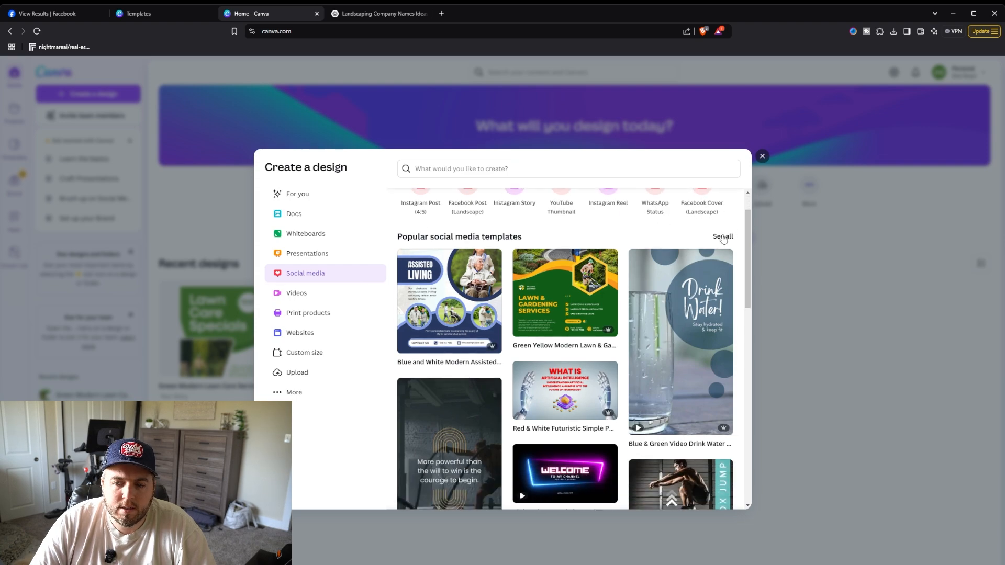
left_click(723, 238)
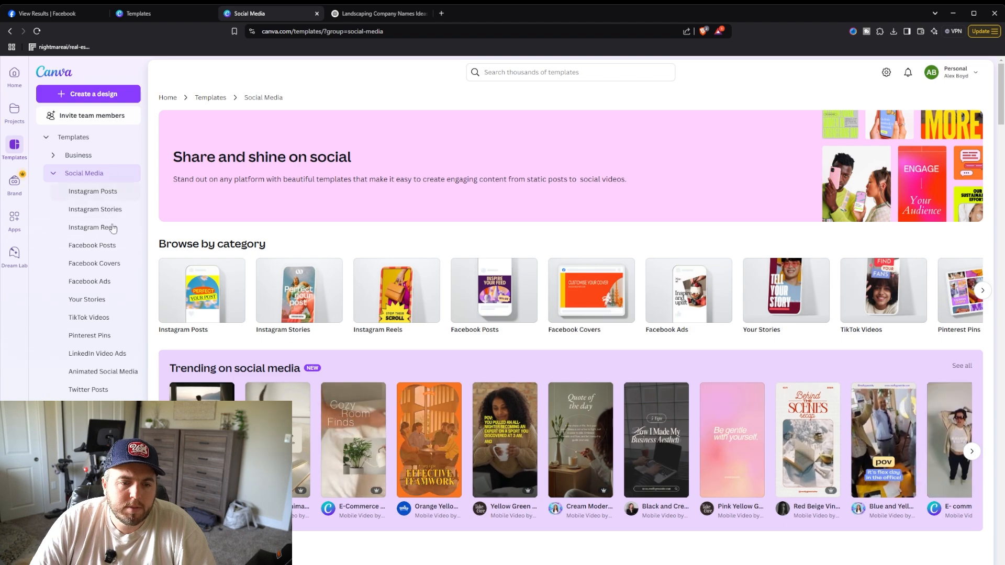
left_click(94, 282)
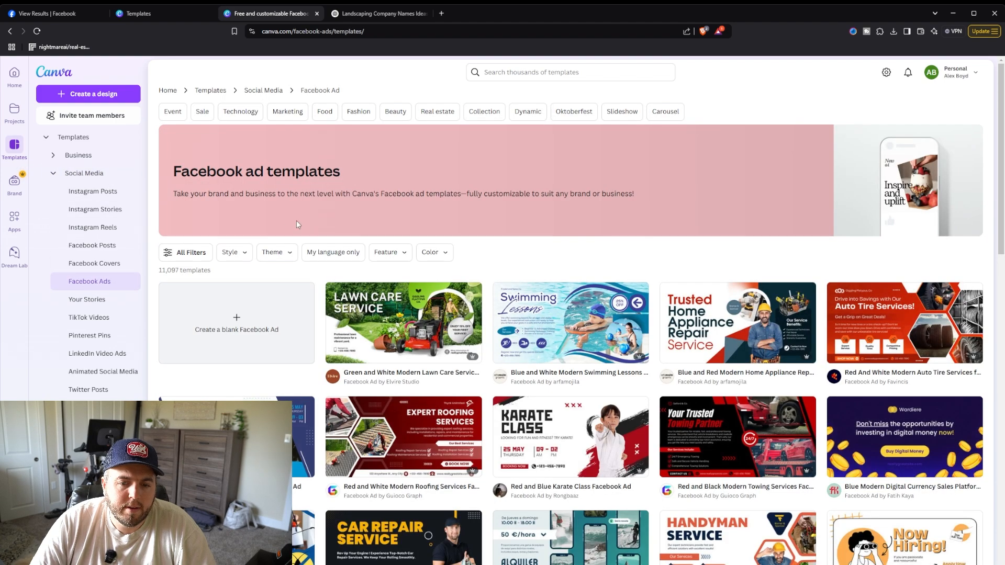
Step: Search the Canva templates for "lawncare"
left_click(511, 72)
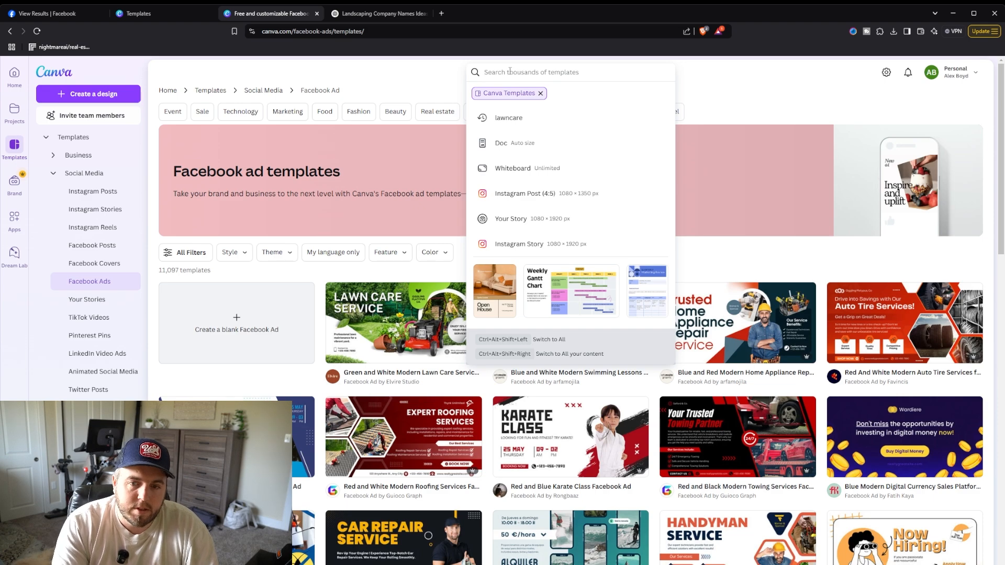
type("LAWNCARE")
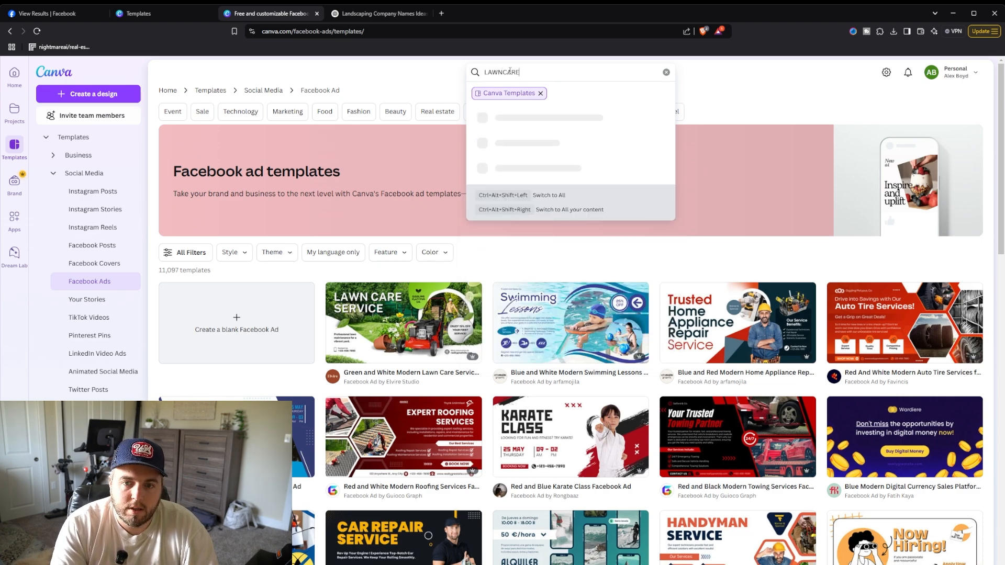
key("BackSpace")
key("BackSpace")
key("BackSpace")
key("BackSpace")
key("BackSpace")
key("BackSpace")
key("BackSpace")
key("BackSpace")
type("lawncare")
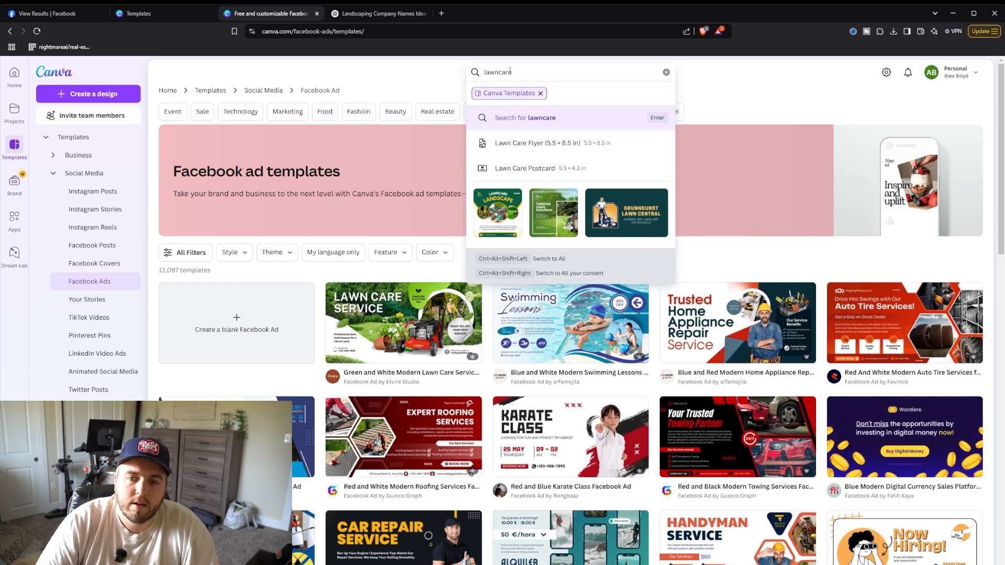
left_click(547, 125)
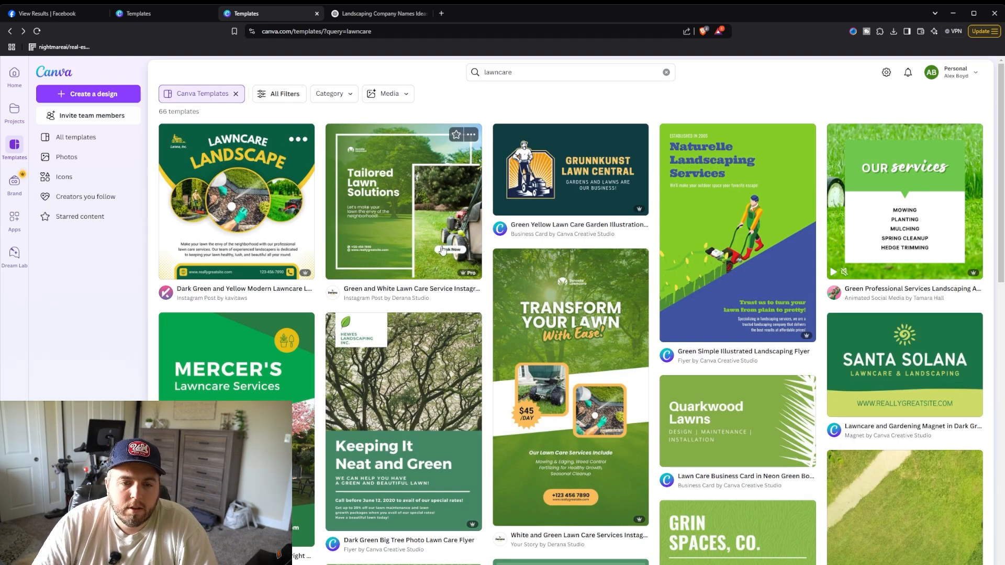
Step: Browse through the lawncare template results
scroll(451, 249, "down", 1)
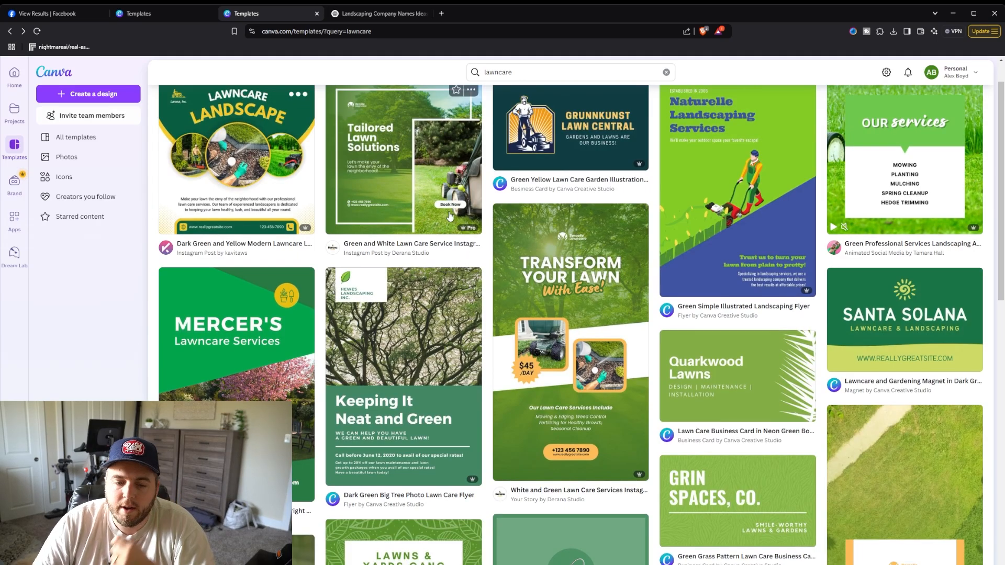
scroll(453, 240, "down", 1)
scroll(454, 240, "down", 3)
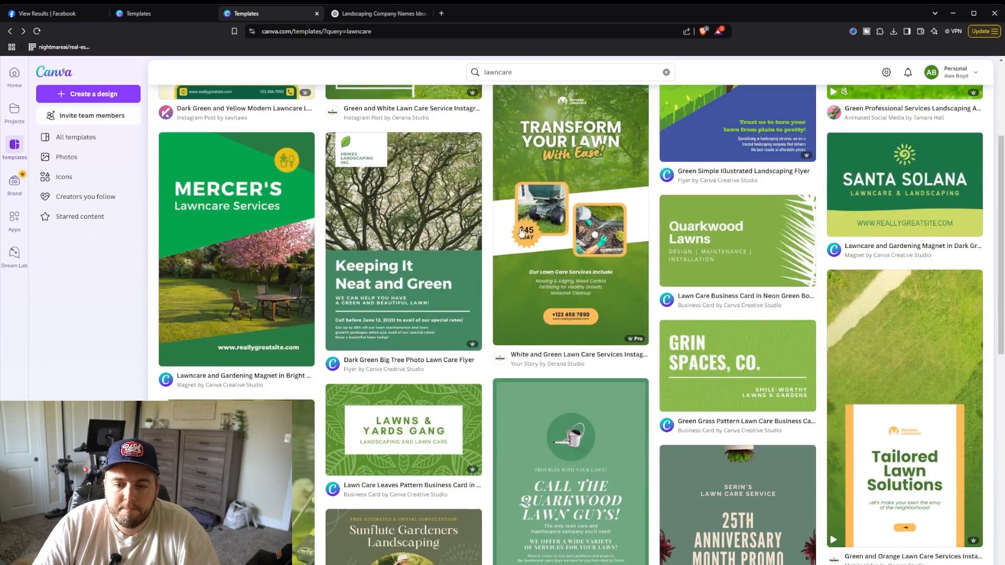
scroll(523, 230, "up", 4)
scroll(526, 229, "down", 4)
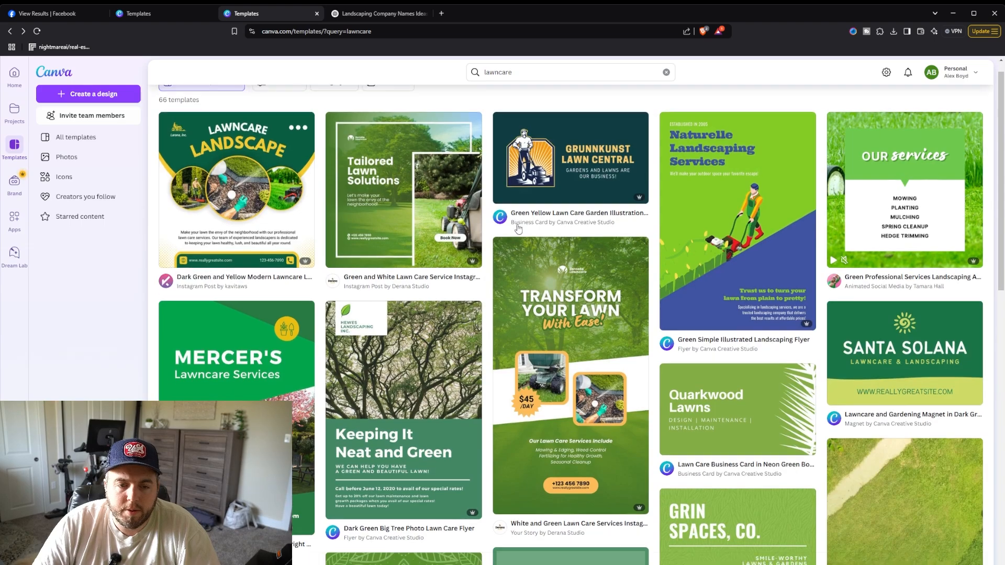
scroll(520, 231, "down", 10)
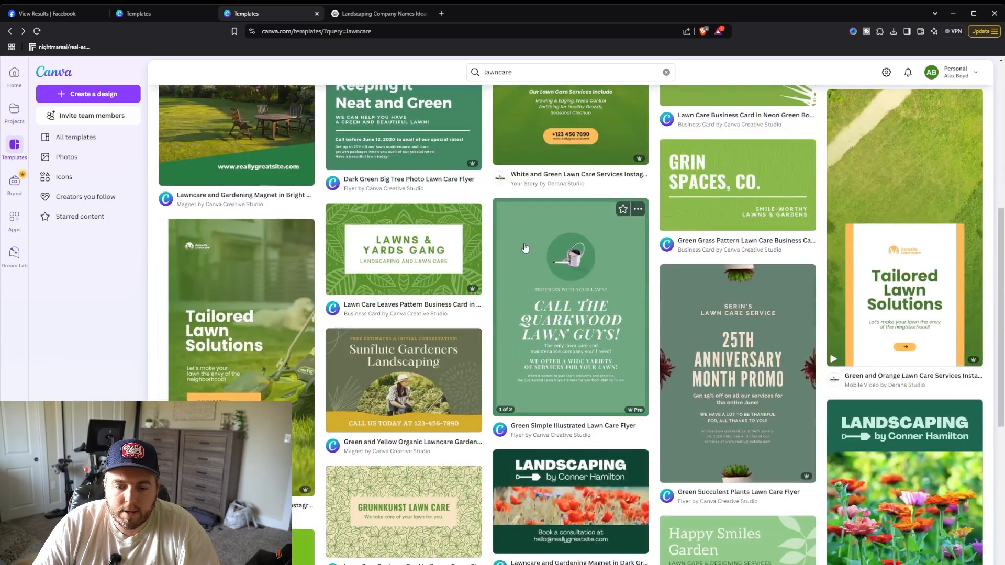
scroll(523, 245, "down", 1)
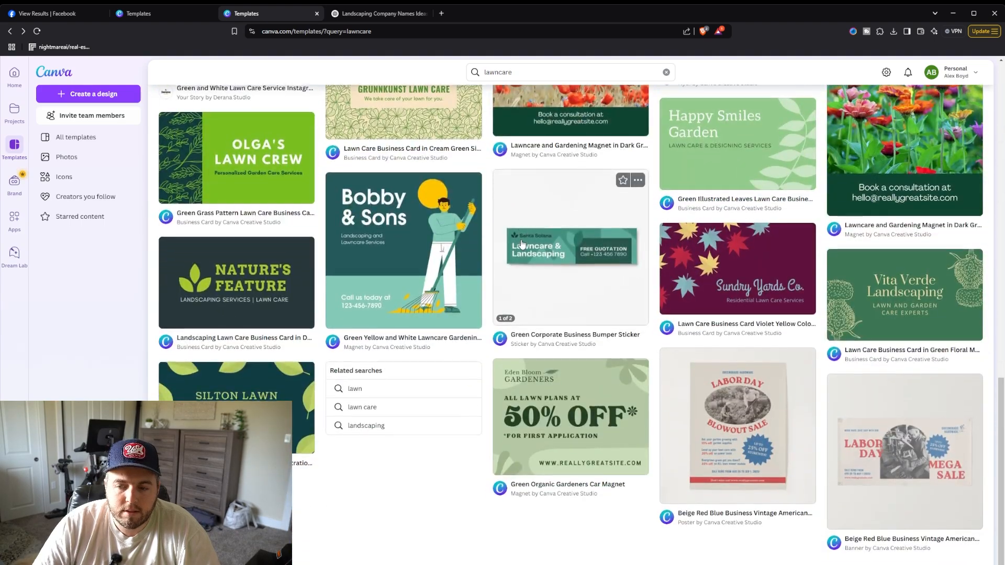
scroll(525, 242, "up", 10)
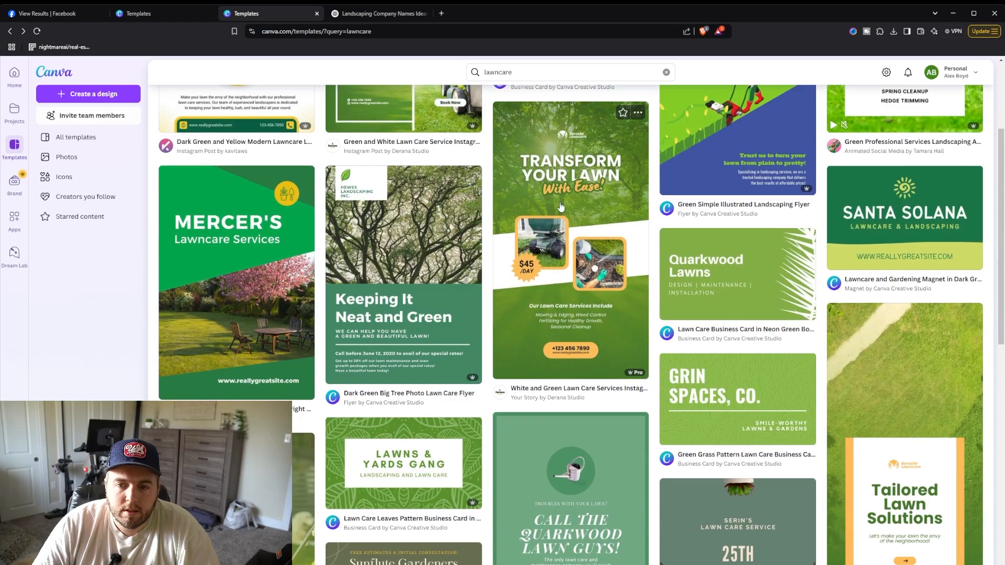
Step: Preview lawn care story templates and customize the Green and White Modern Lawn Care Service Instagram Story template
left_click(525, 242)
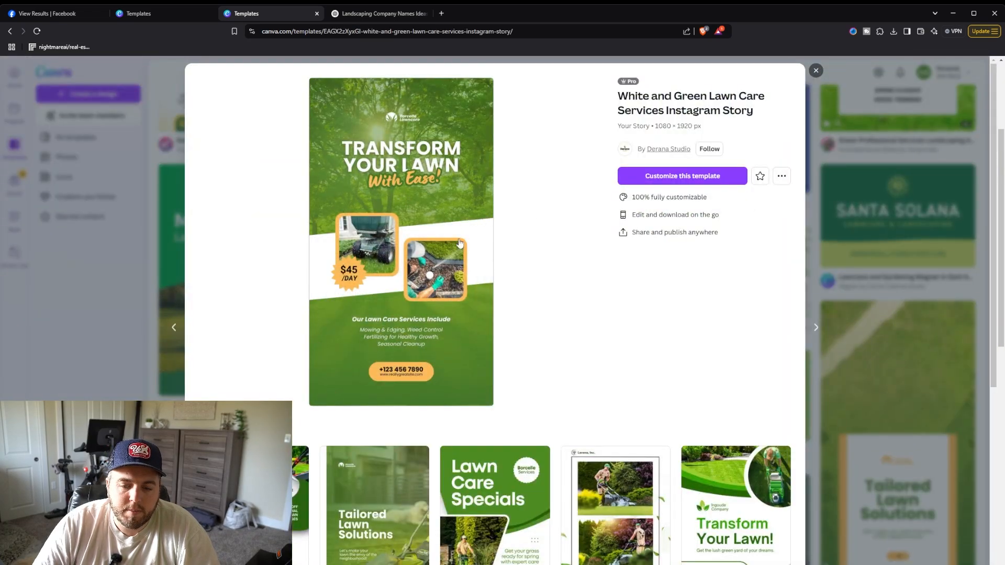
scroll(467, 239, "down", 2)
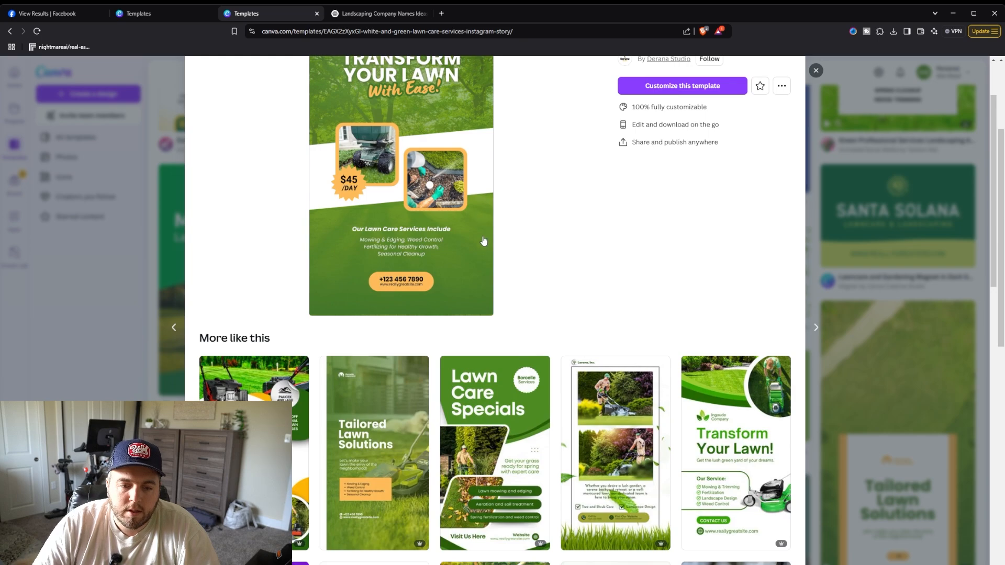
scroll(483, 241, "up", 2)
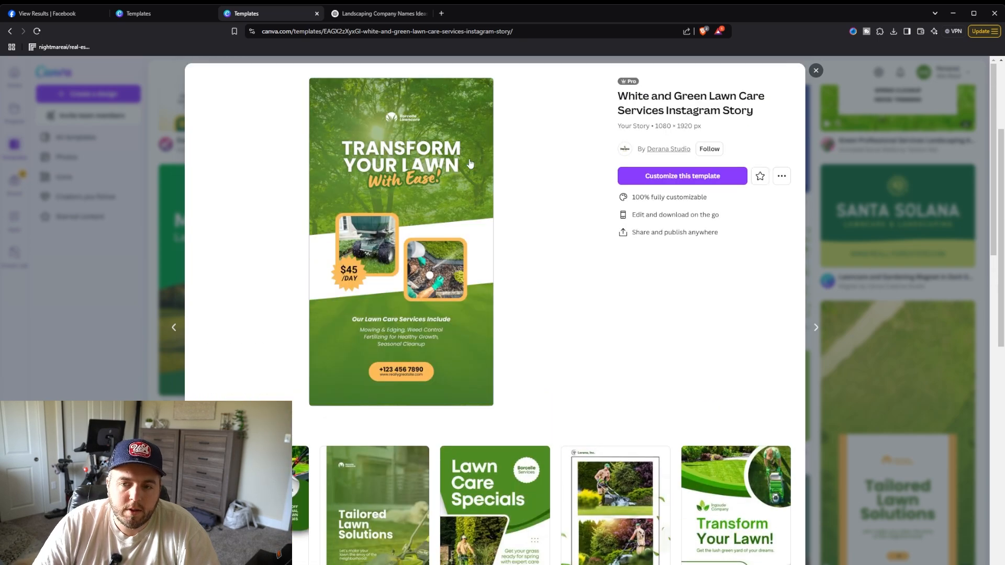
scroll(523, 304, "down", 3)
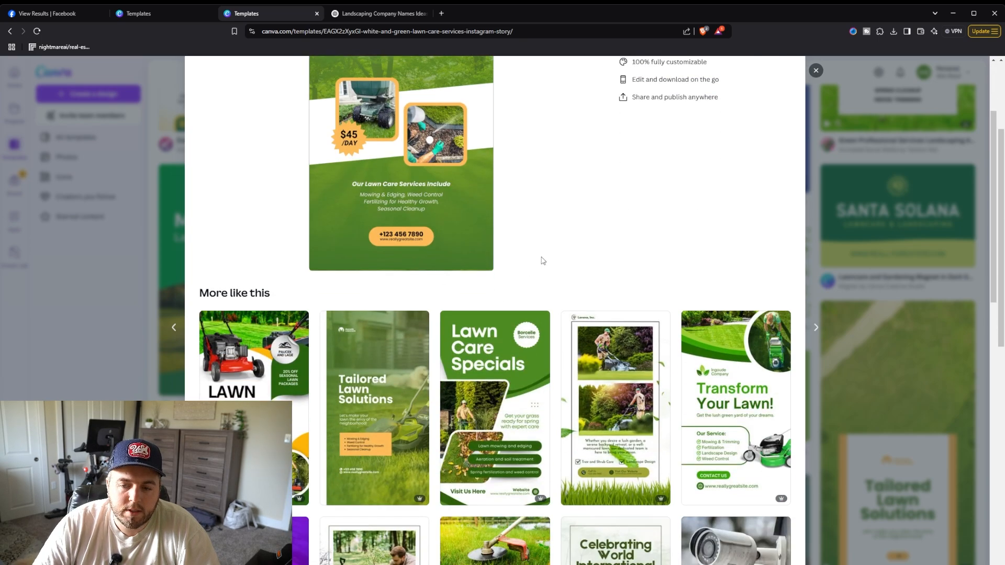
scroll(543, 233, "down", 1)
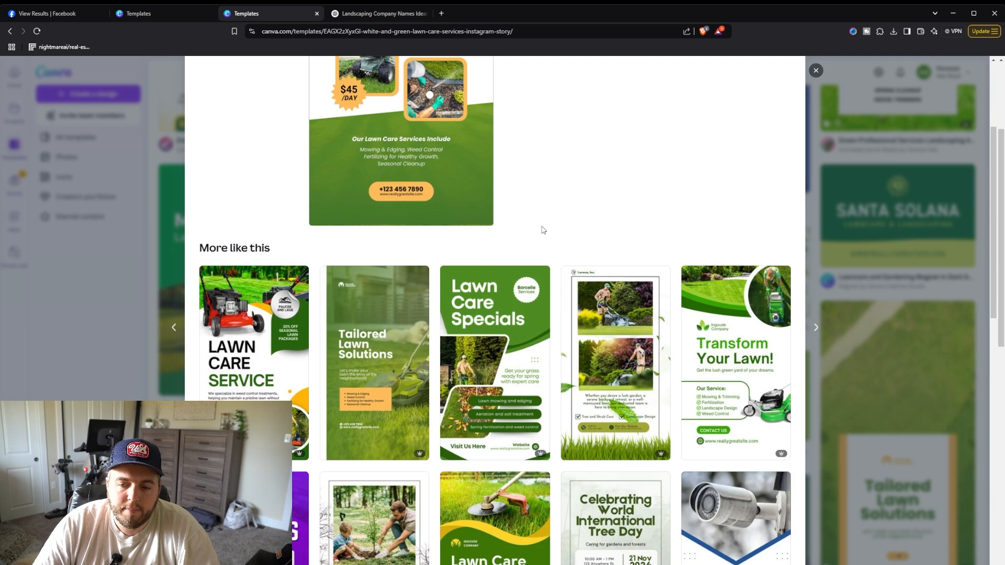
scroll(542, 231, "down", 1)
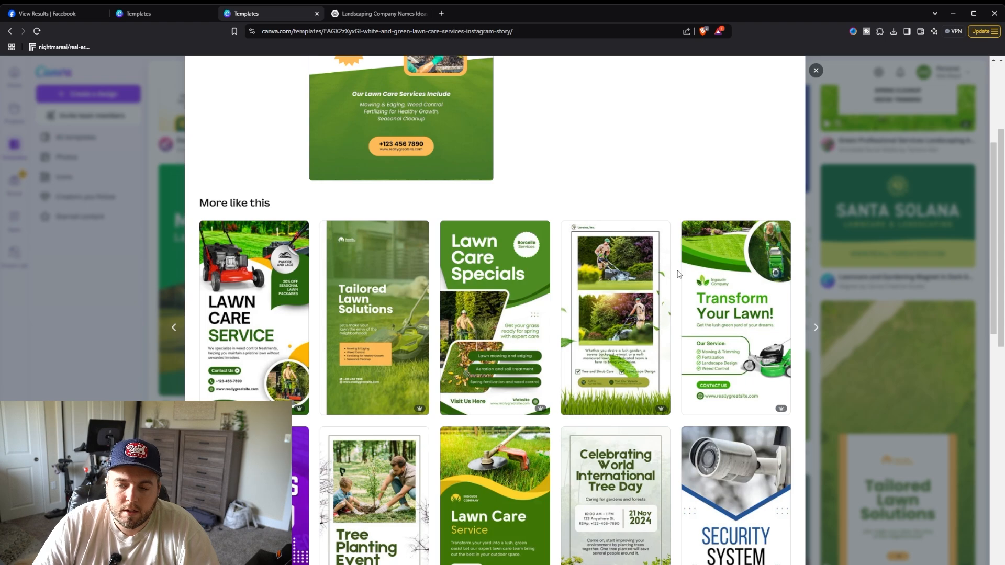
scroll(679, 274, "down", 2)
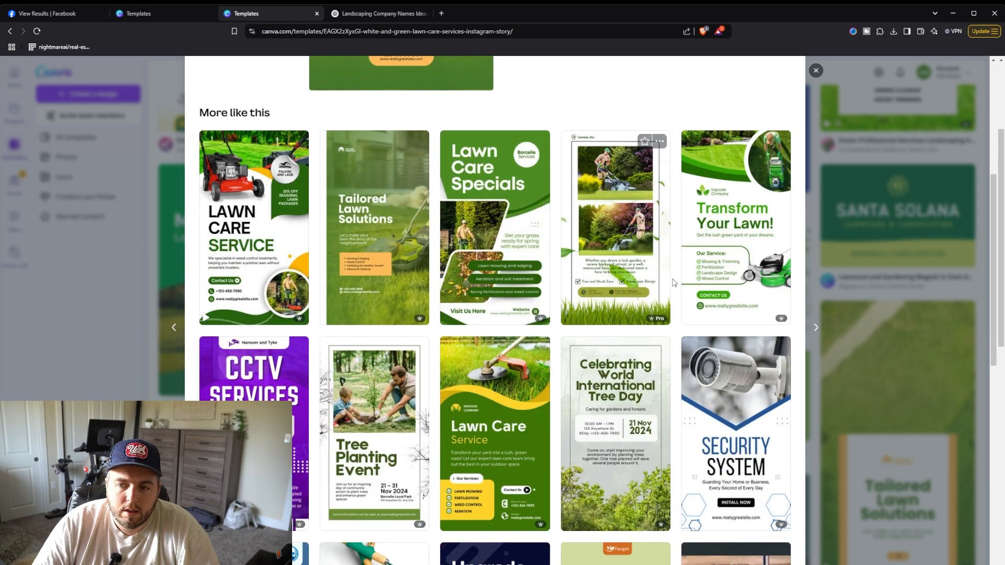
left_click(720, 206)
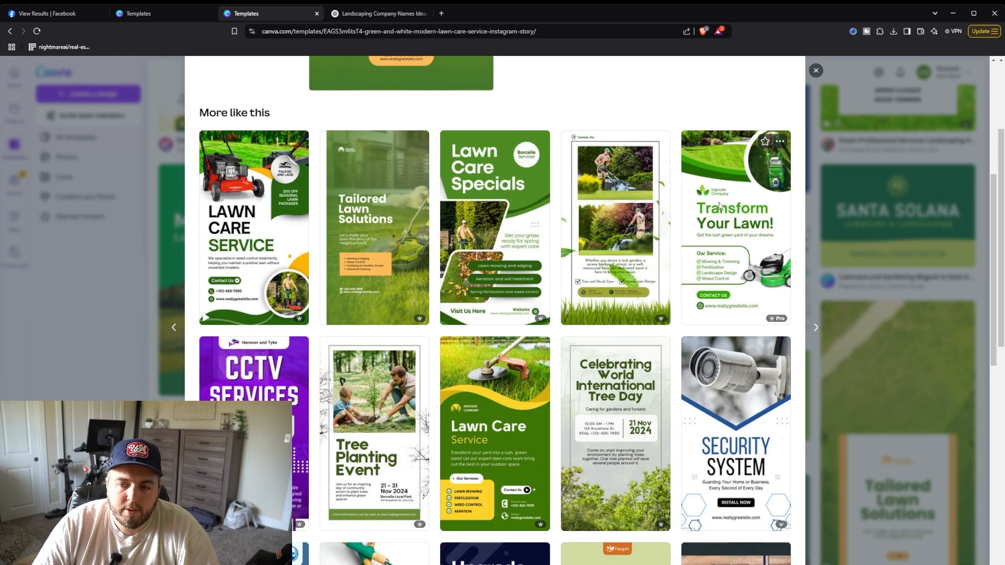
left_click(675, 178)
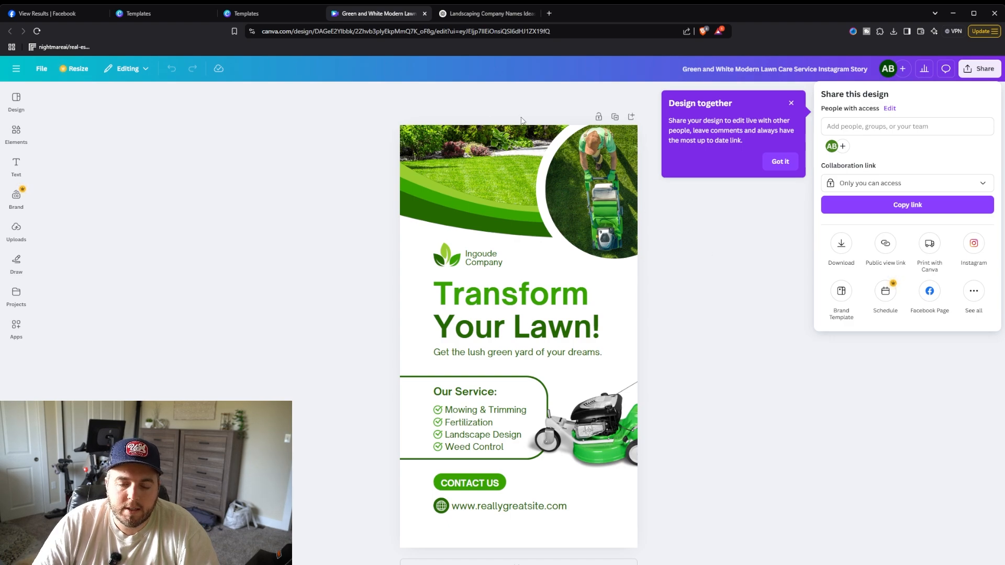
Step: Delete the placeholder leaf logo and the Ingoude Company text above the headline
left_click(472, 258)
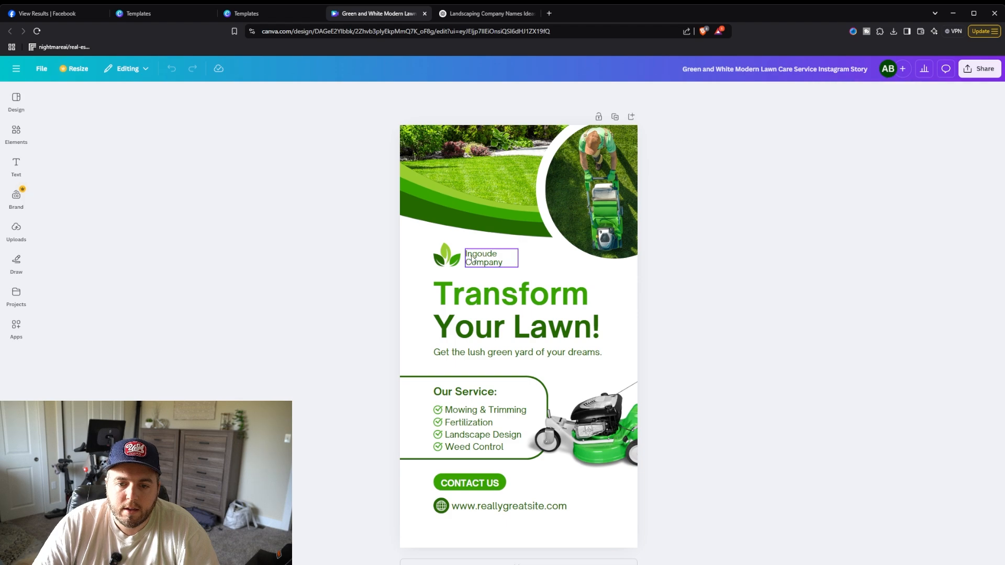
left_click(447, 255)
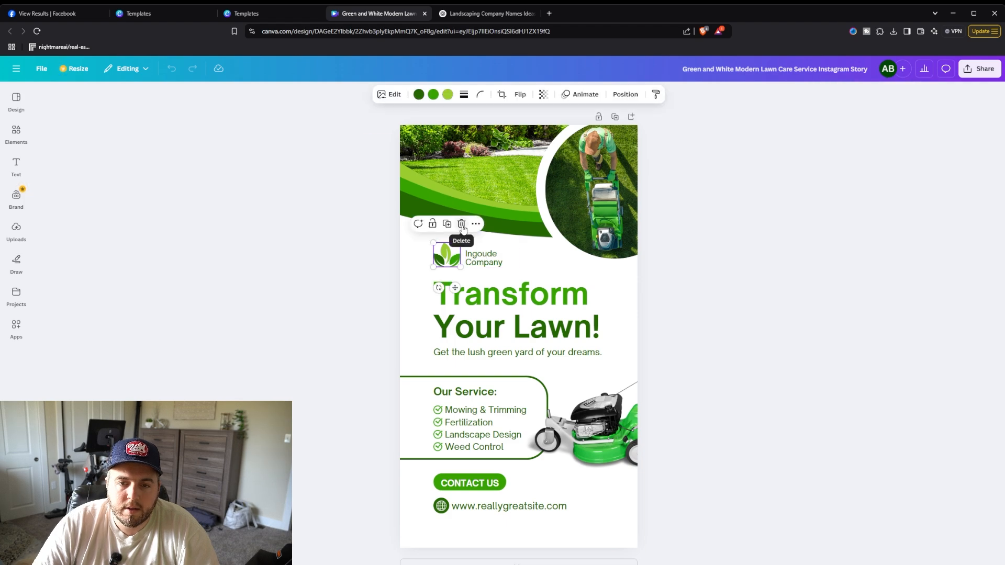
left_click(481, 262)
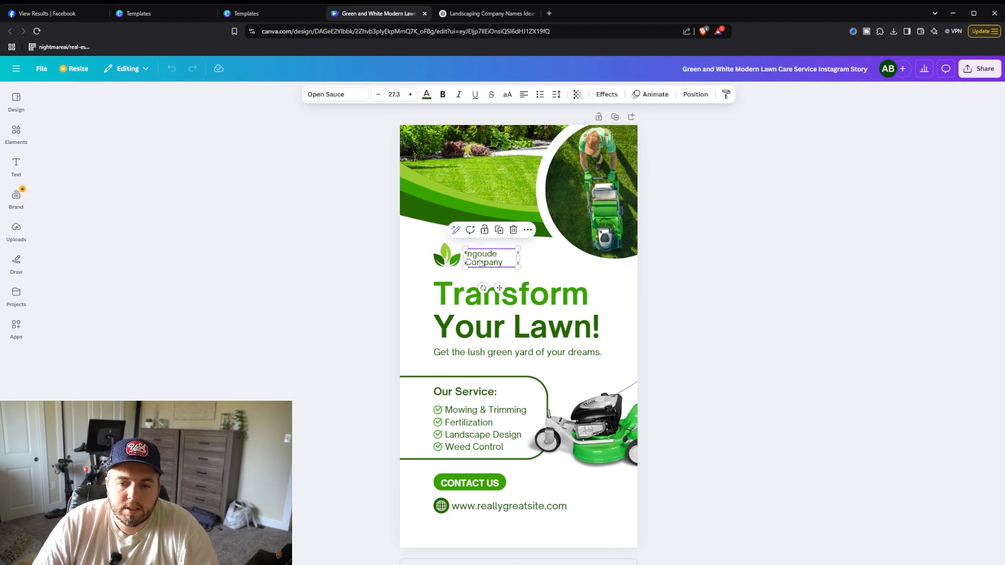
left_click(455, 261)
left_click(461, 223)
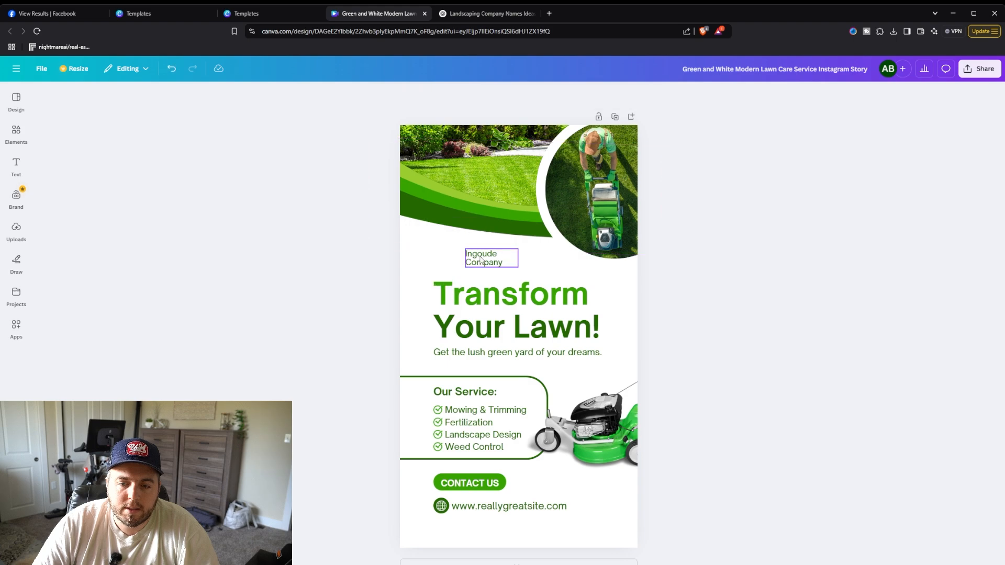
left_click(481, 260)
left_click(512, 231)
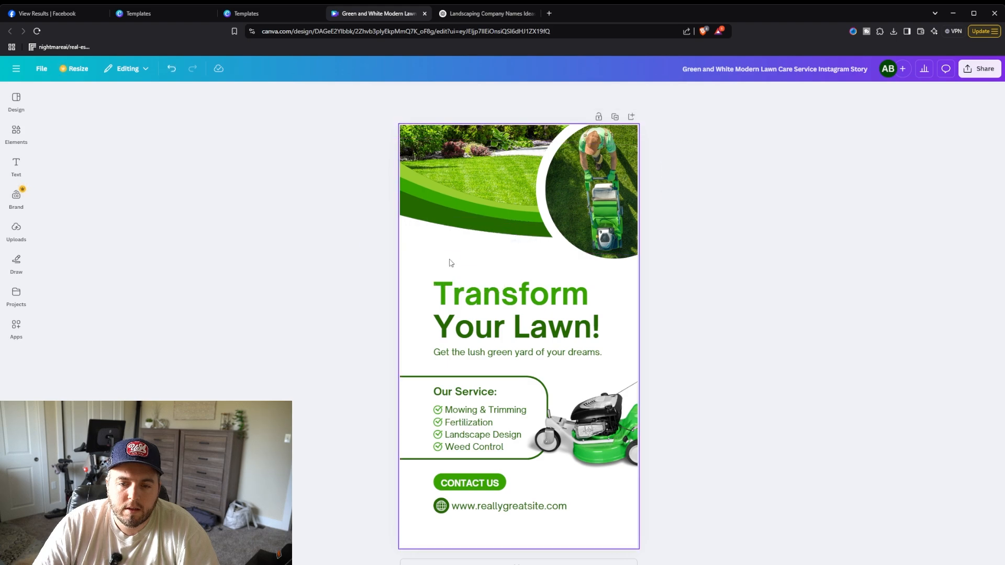
Step: Insert the uploaded MEADOWCREST logo image into the design
left_click(16, 128)
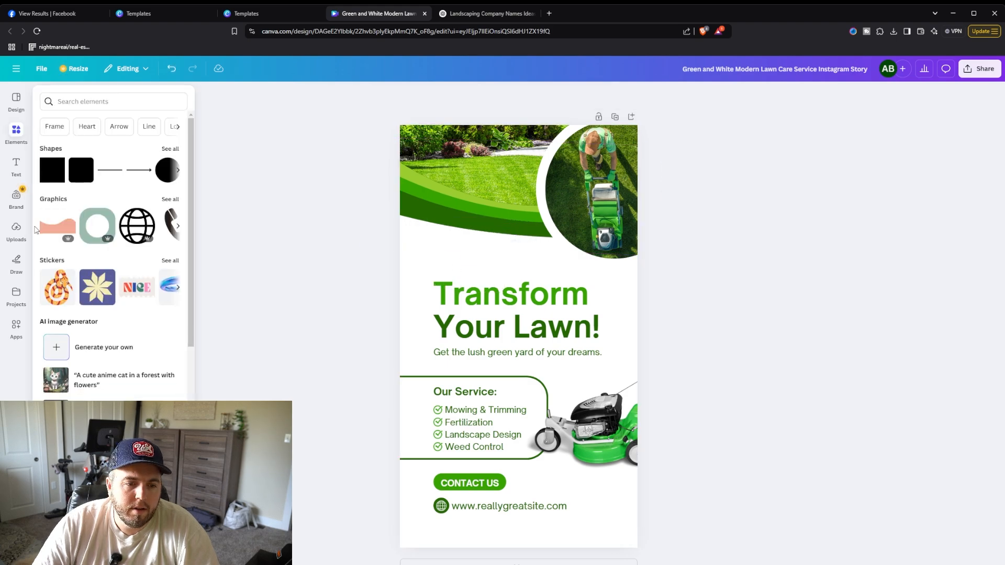
left_click(16, 230)
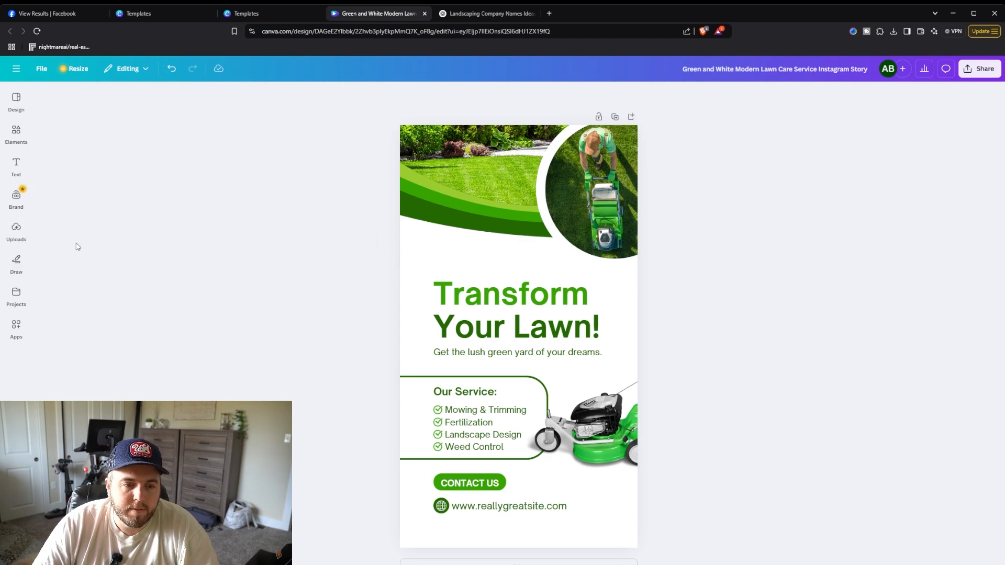
left_click(17, 231)
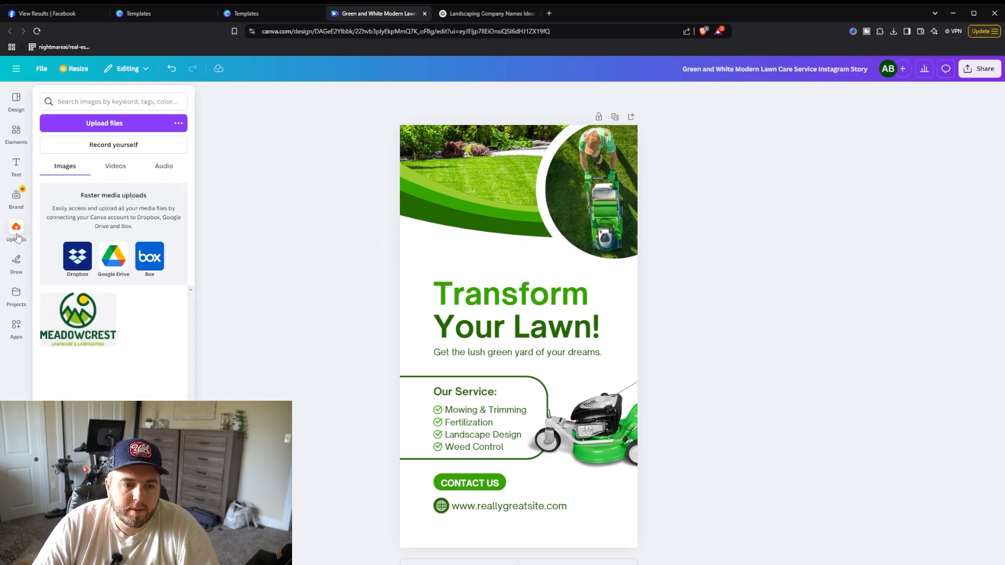
left_click(61, 312)
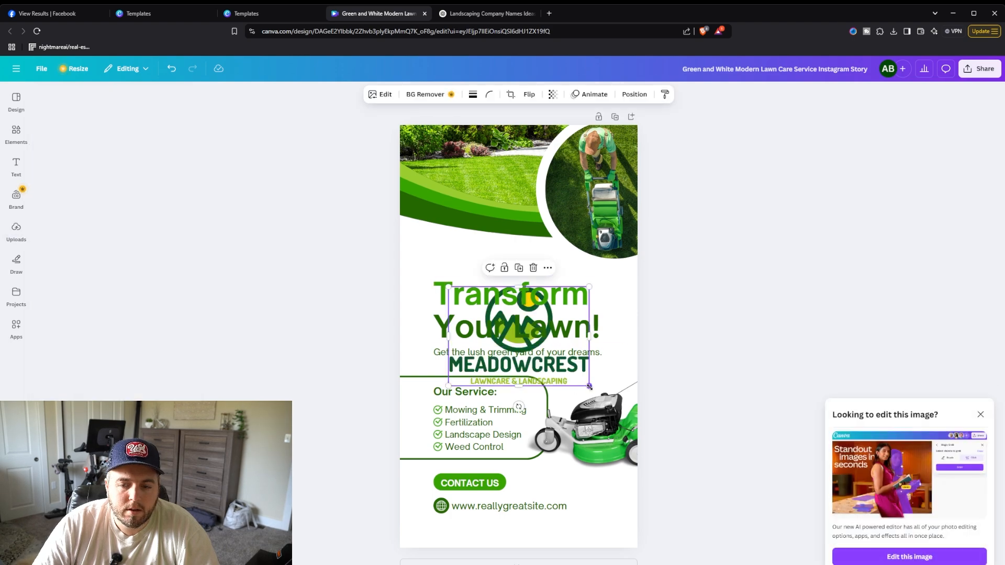
Step: Shrink the MEADOWCREST logo and position it above the headline where the old logo was
left_click_drag(589, 386, 451, 254)
left_click(725, 313)
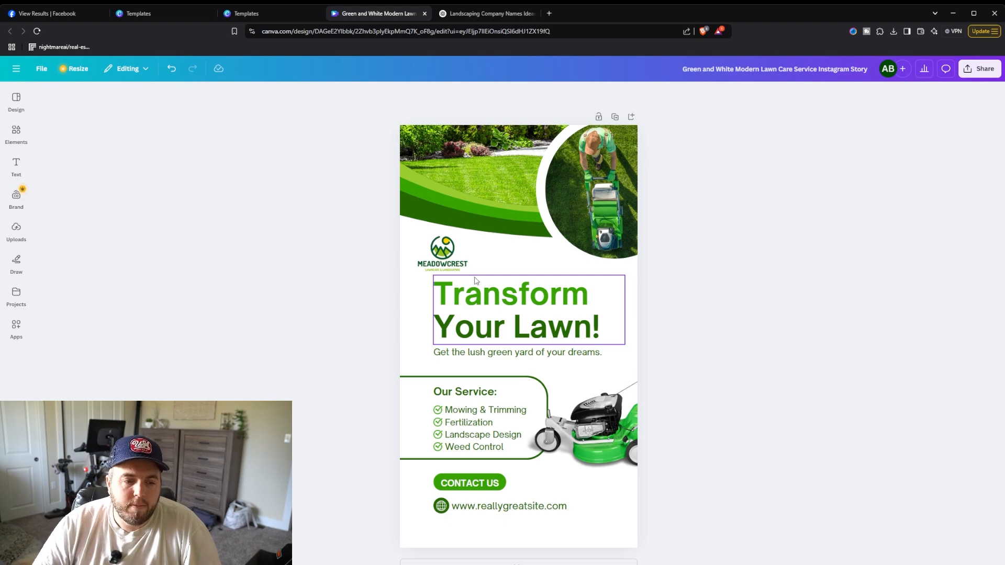
left_click_drag(436, 255, 449, 259)
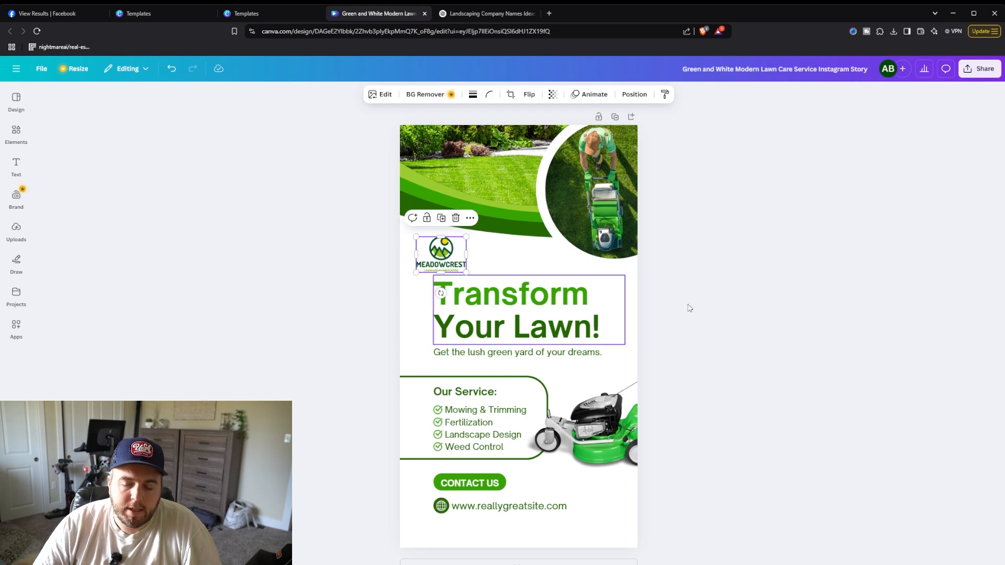
Step: Switch to the ChatGPT conversation and review the landscaping company name ideas, highlighting Meadowcrest Landscaping
left_click(699, 310)
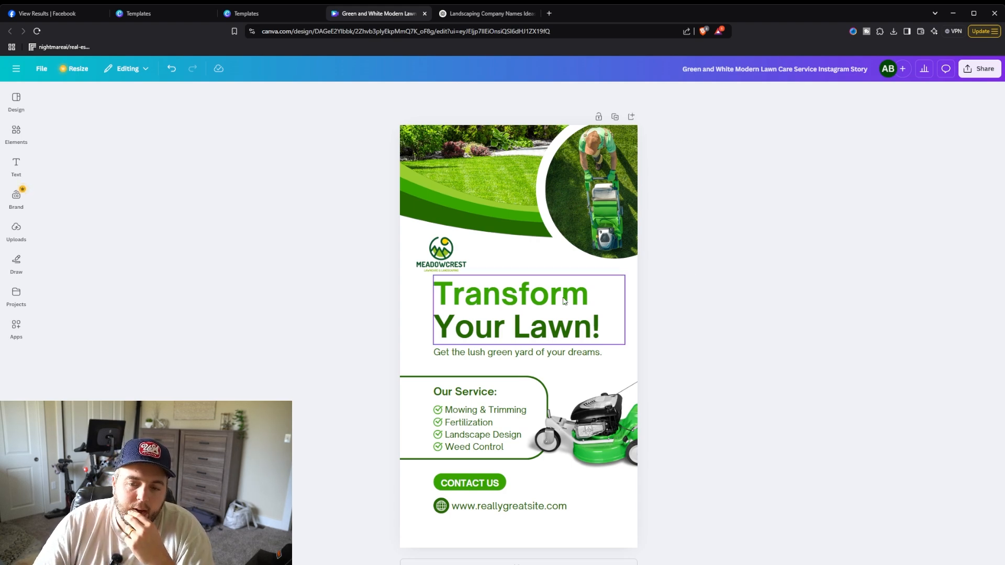
left_click(545, 314)
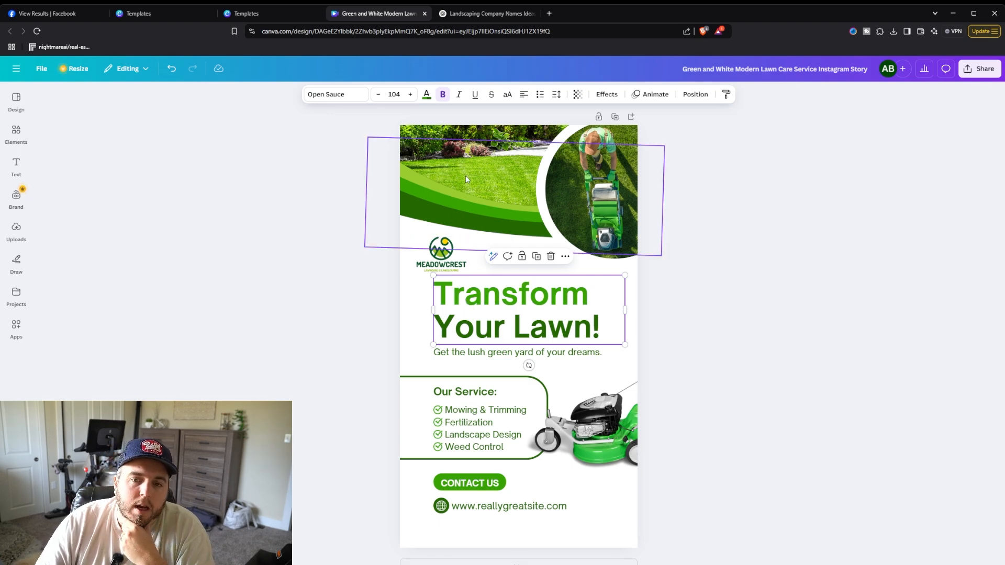
left_click(480, 15)
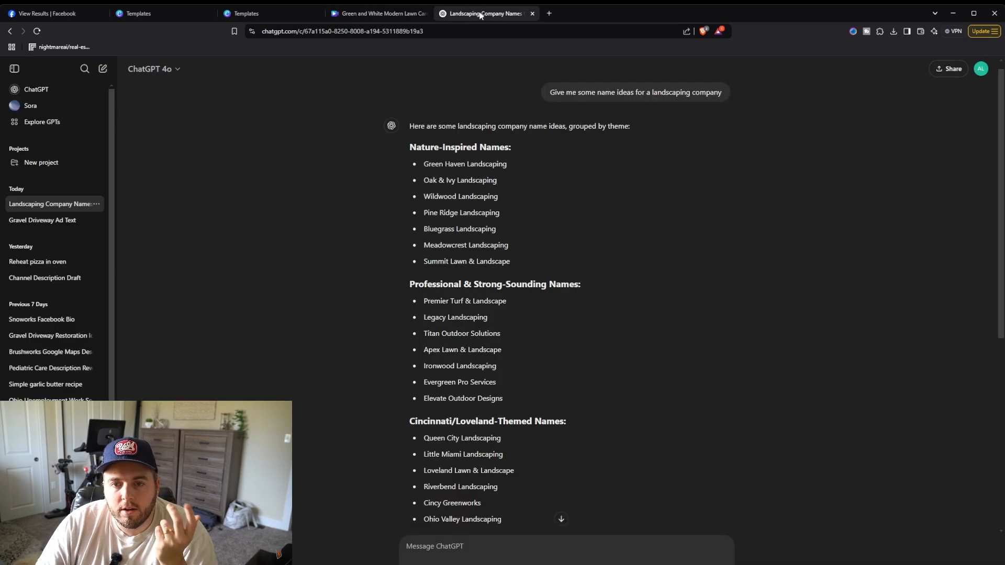
scroll(516, 231, "down", 4)
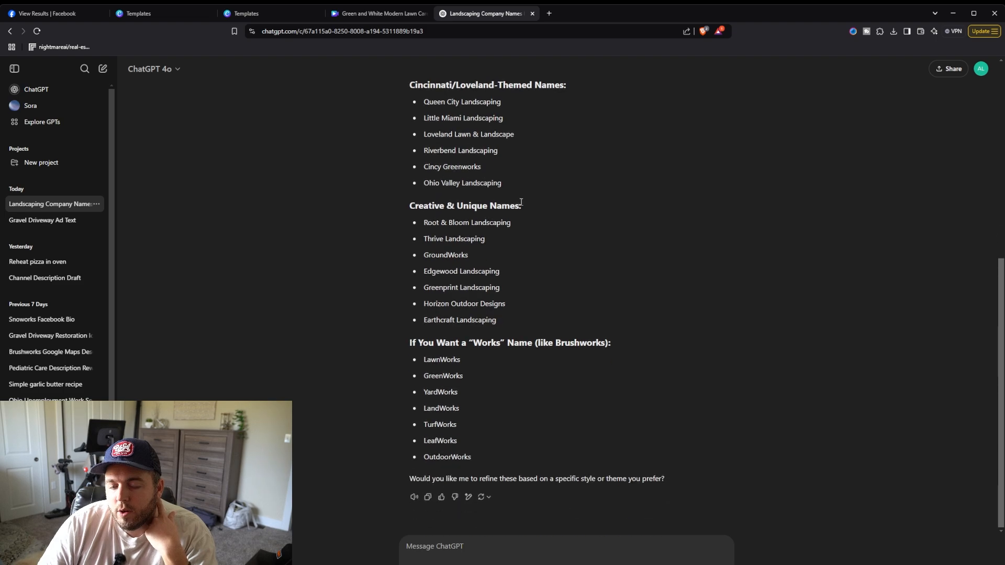
scroll(524, 225, "up", 6)
scroll(524, 214, "down", 6)
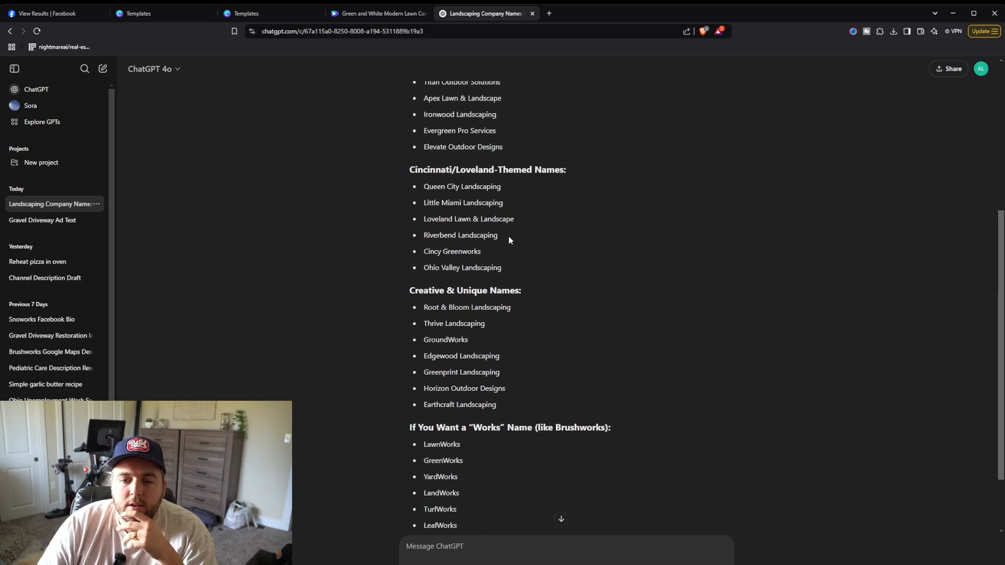
scroll(507, 237, "up", 6)
left_click_drag(425, 255, 527, 260)
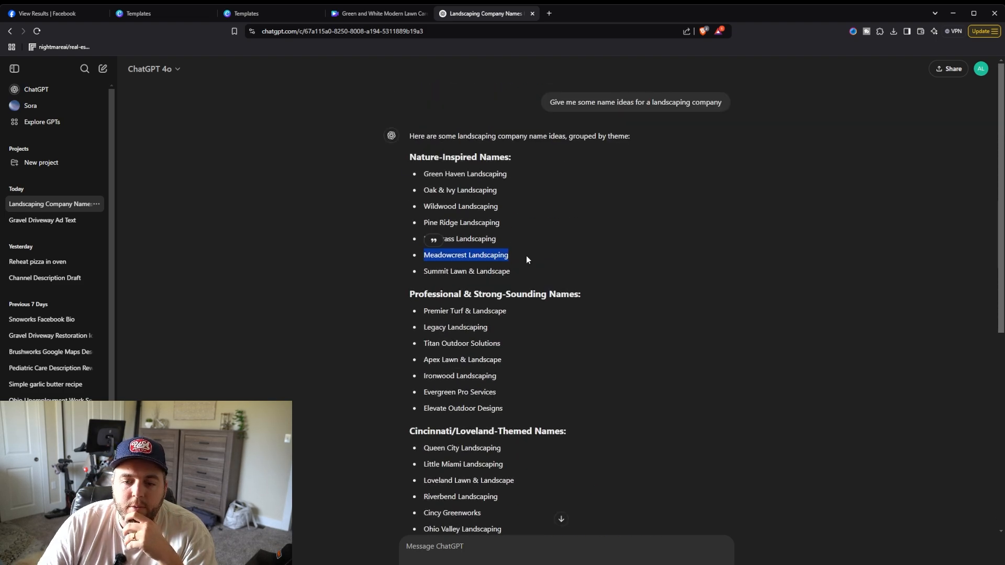
left_click(487, 246)
scroll(510, 210, "down", 6)
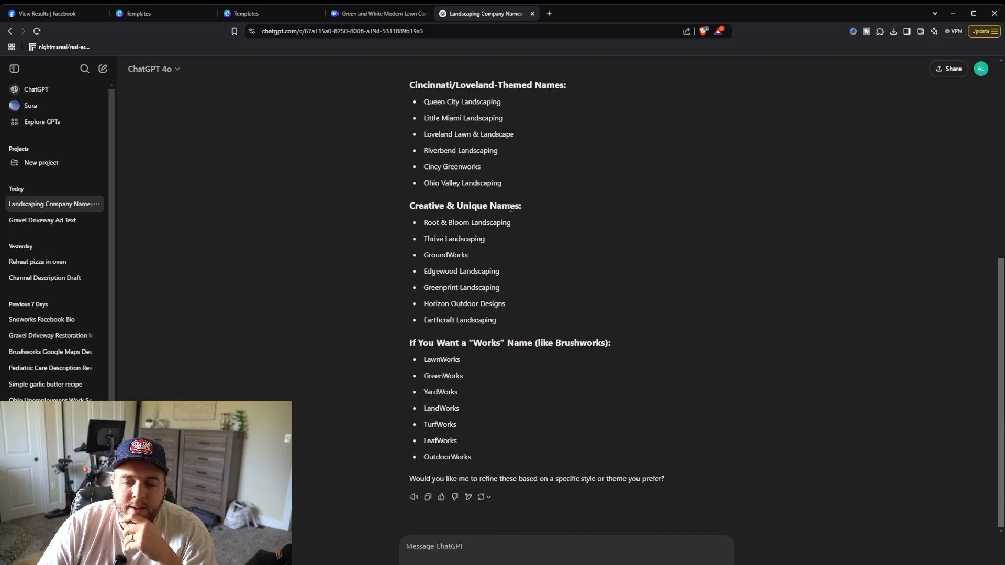
scroll(507, 195, "up", 6)
scroll(505, 192, "up", 1)
scroll(466, 229, "down", 7)
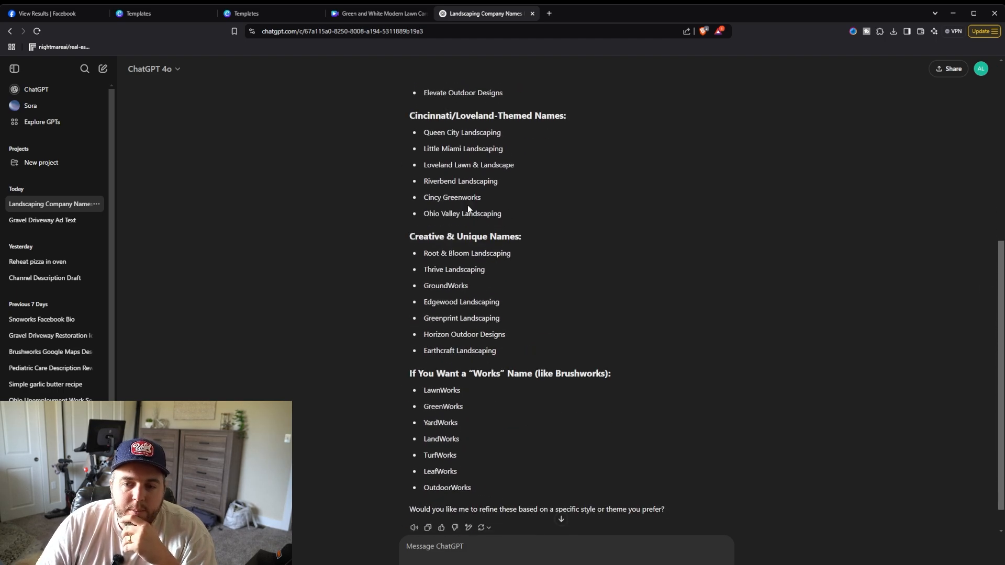
Step: Start a new chat and ask for short and punchy tagline ideas for a Meadowcrest Lawncare & Landscaping Facebook ad
left_click(103, 68)
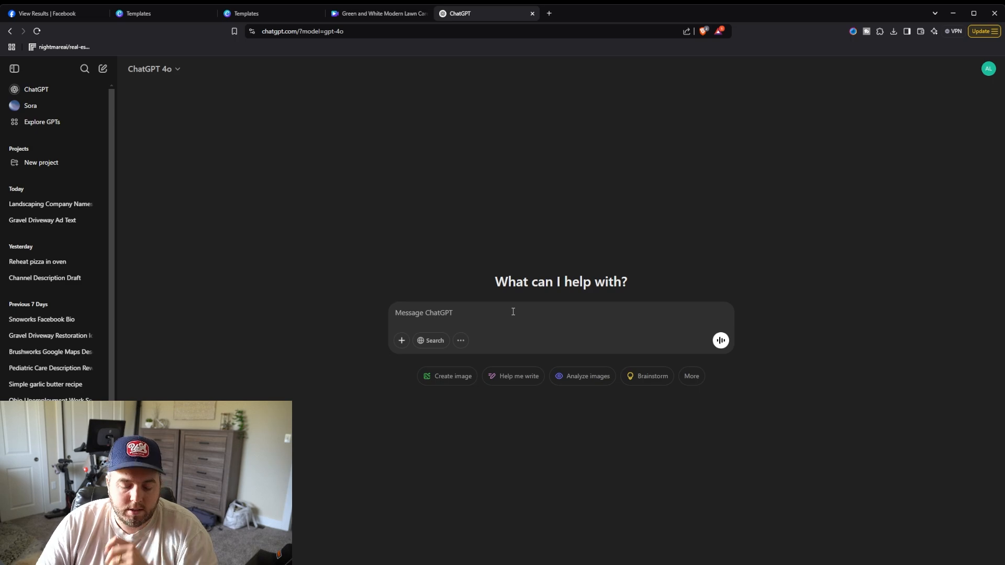
type("I")
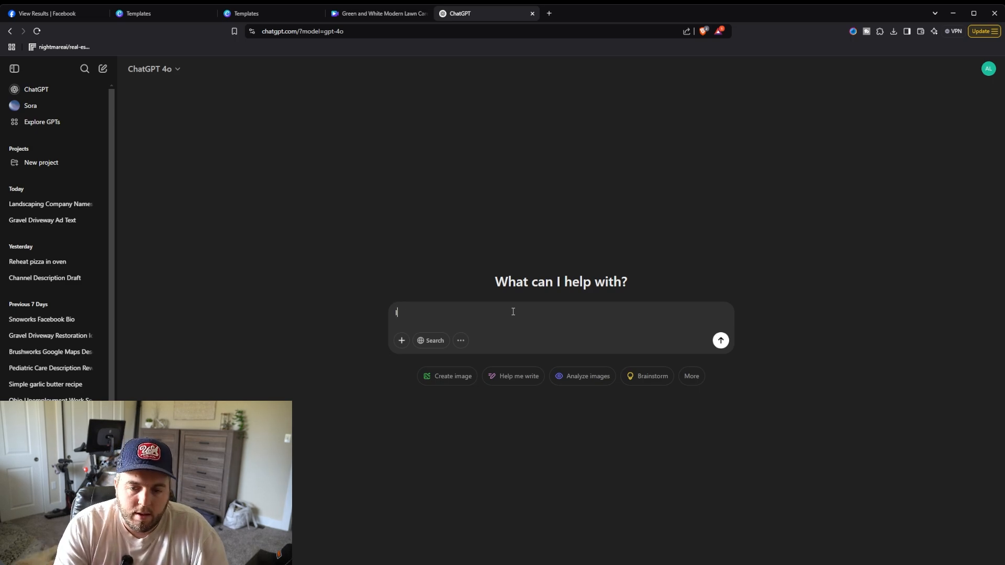
type(" have a ")
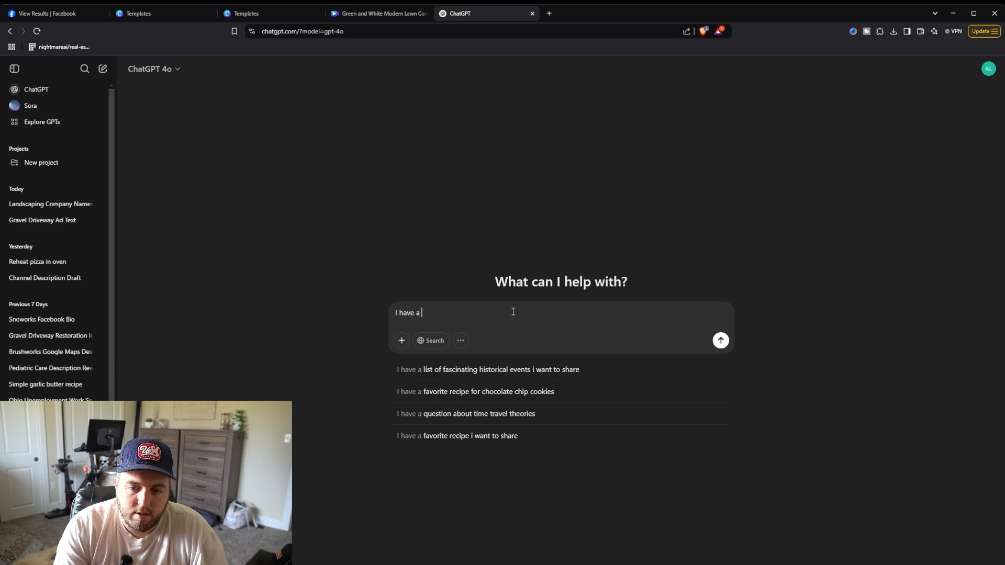
type("grass cutting ser")
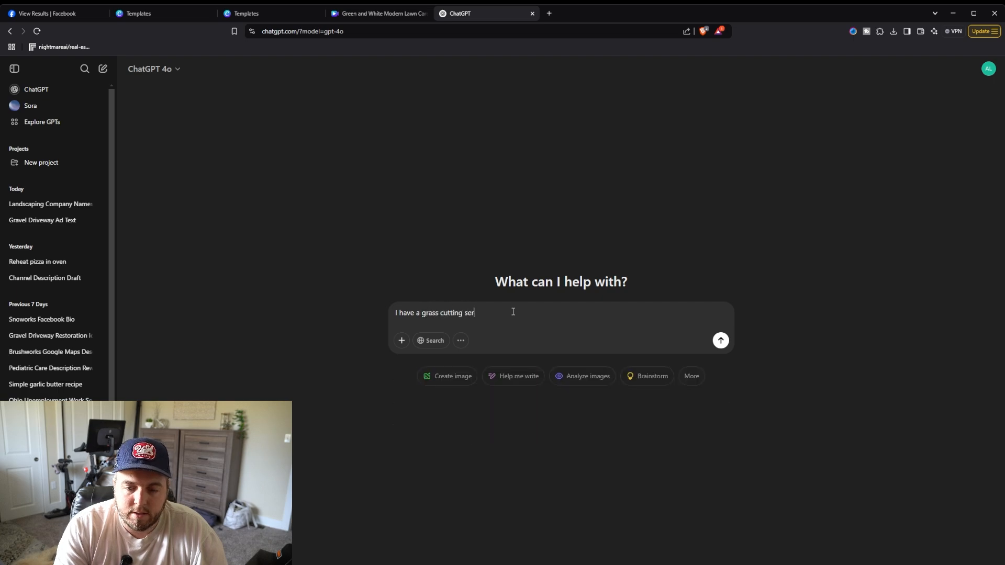
type("vice. My compan")
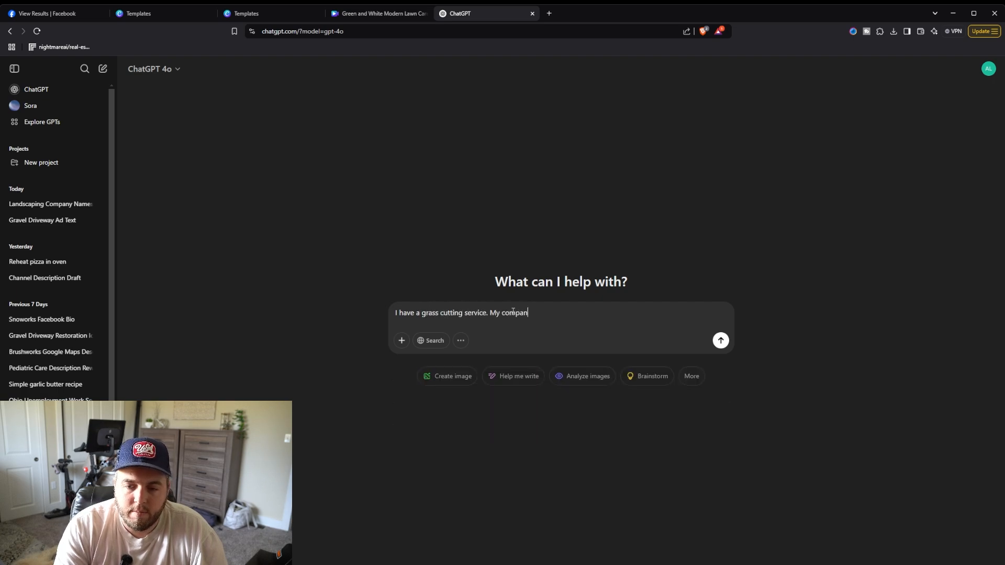
type("y name is Meadow")
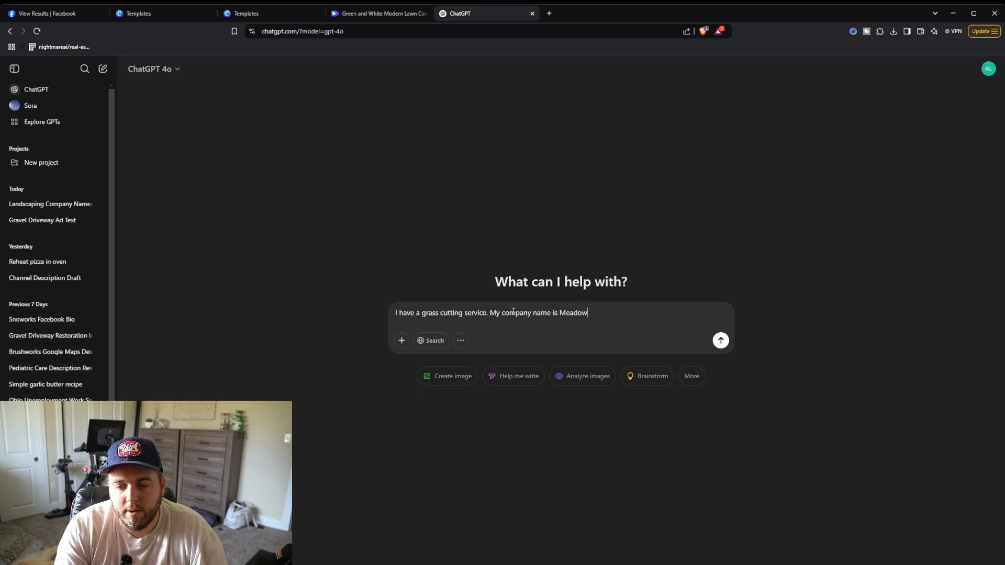
type("crest Lawns")
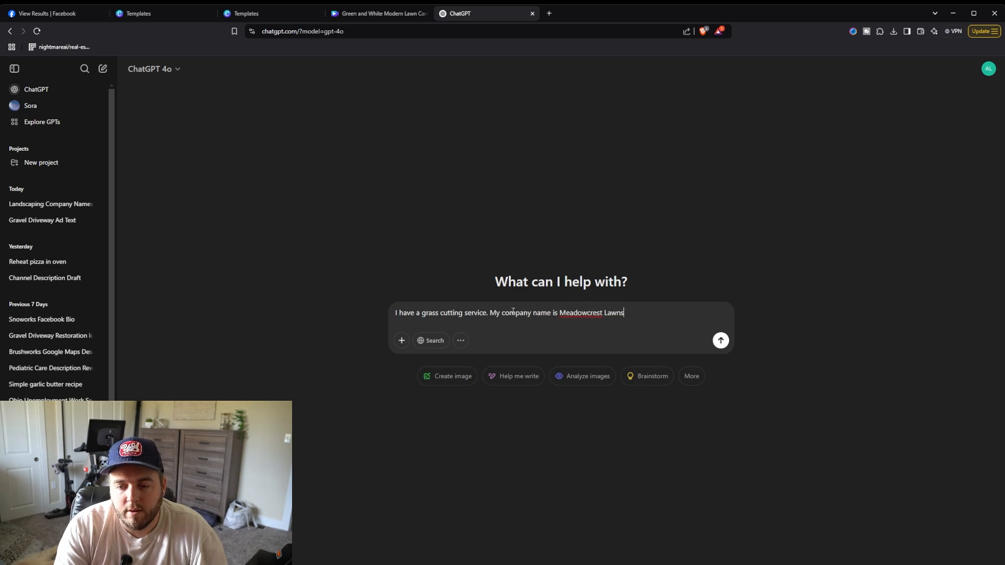
key("BackSpace")
type("care & ")
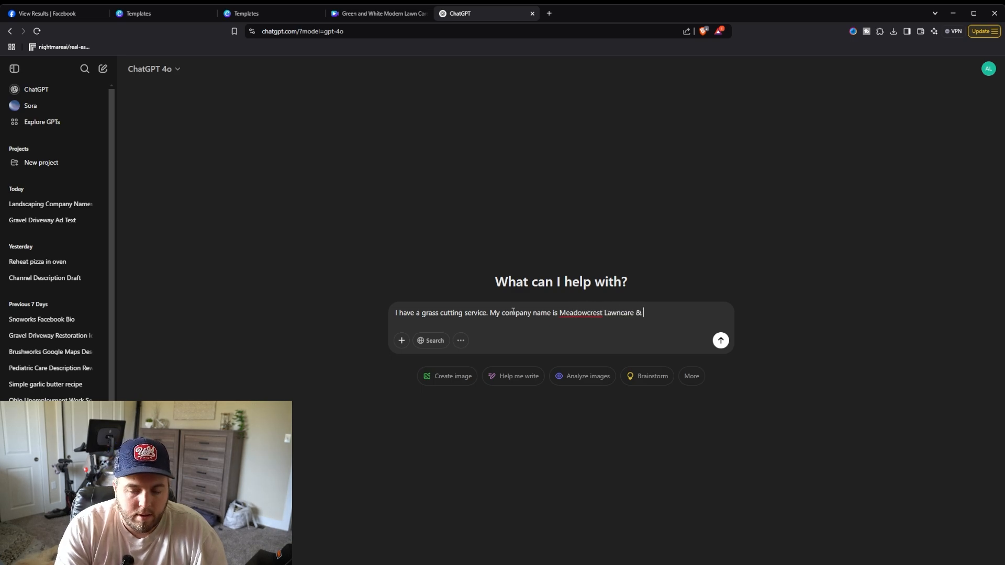
type("Landscaping. I'm ")
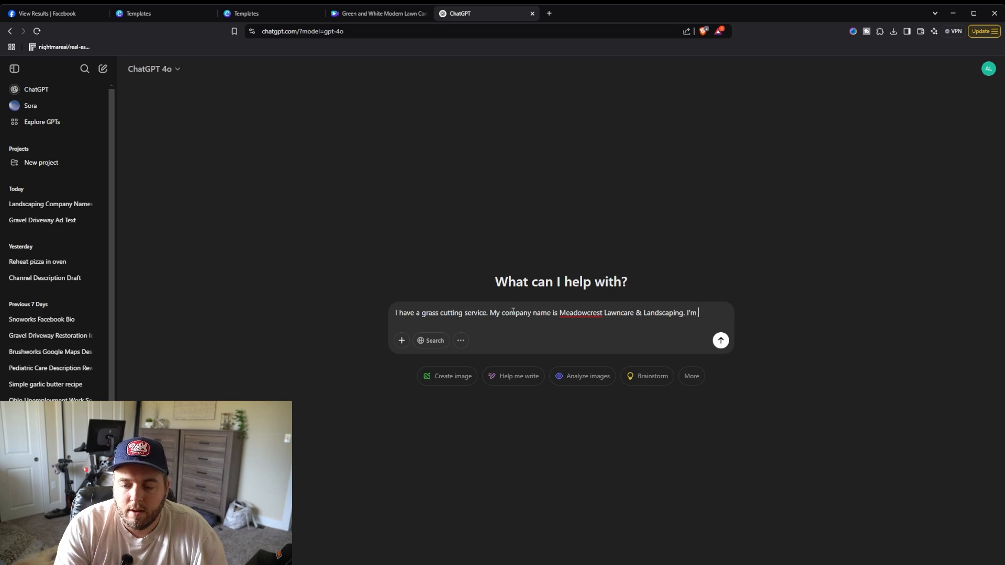
type("creating a Face")
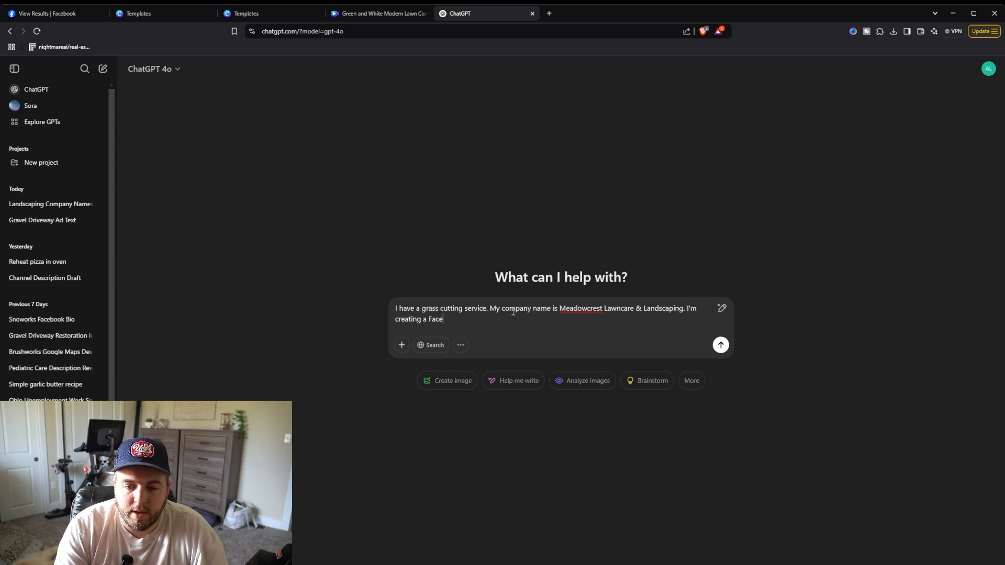
type("book a")
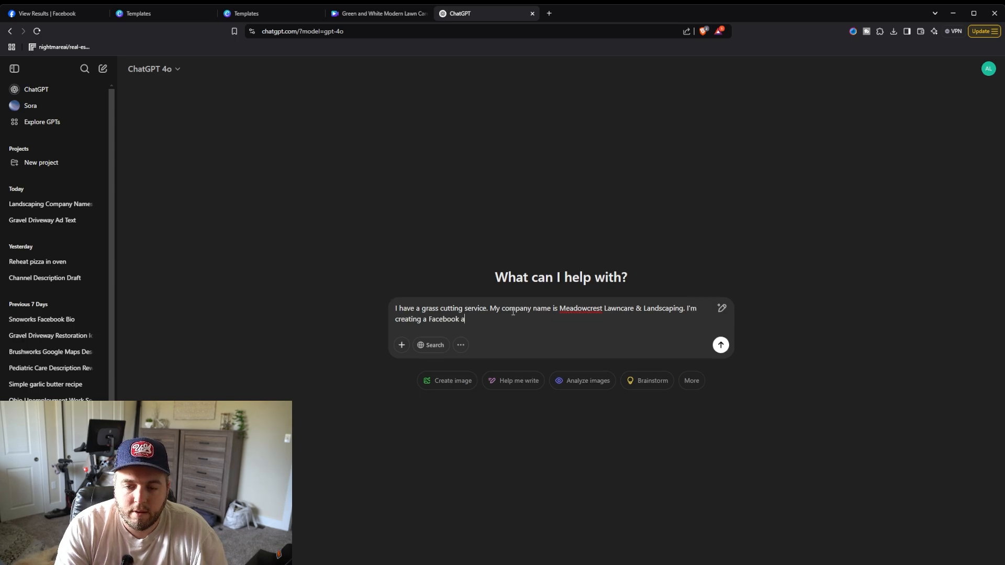
type("d to promote my gra")
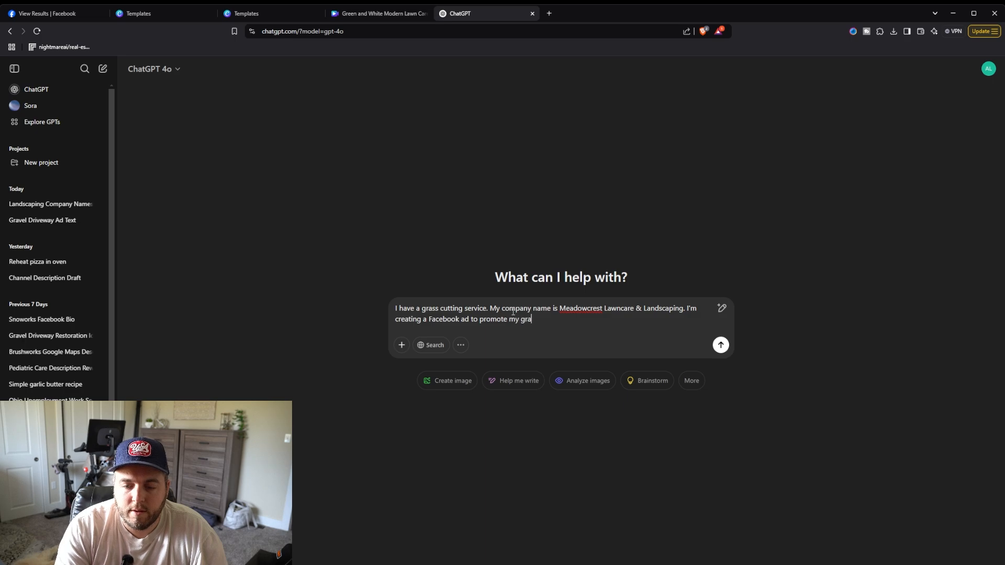
type("ss cutting service")
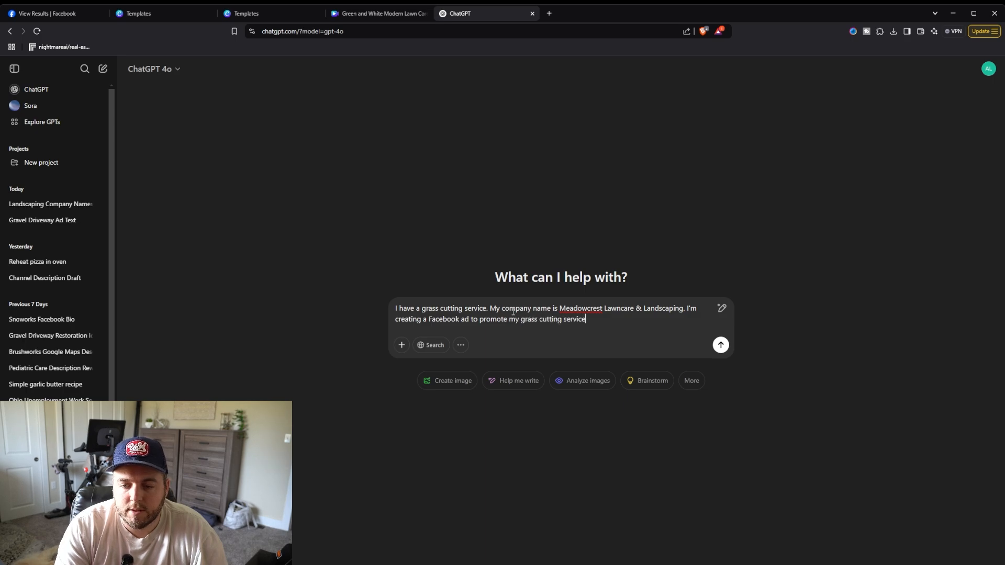
type(". Ple")
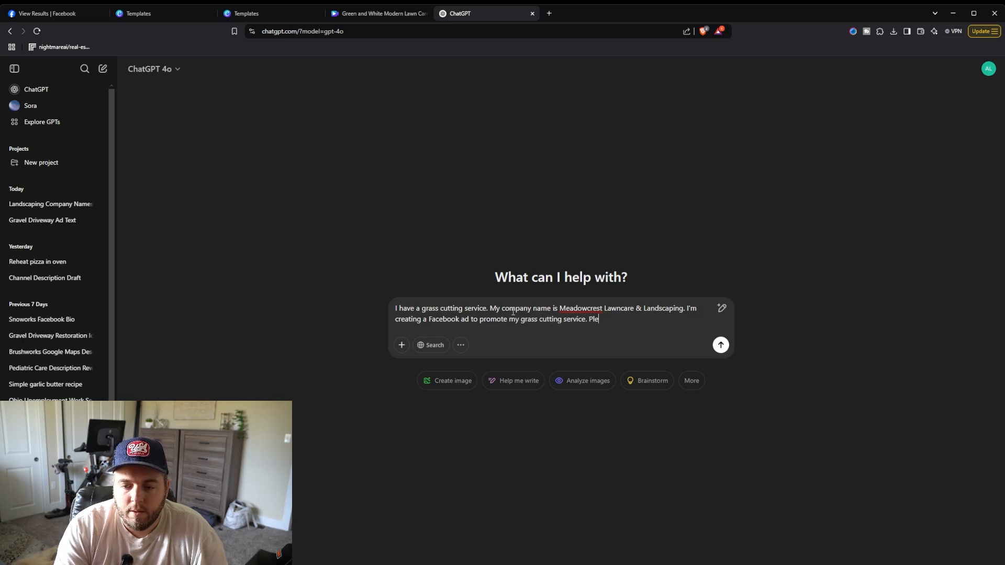
type("ase give me a ")
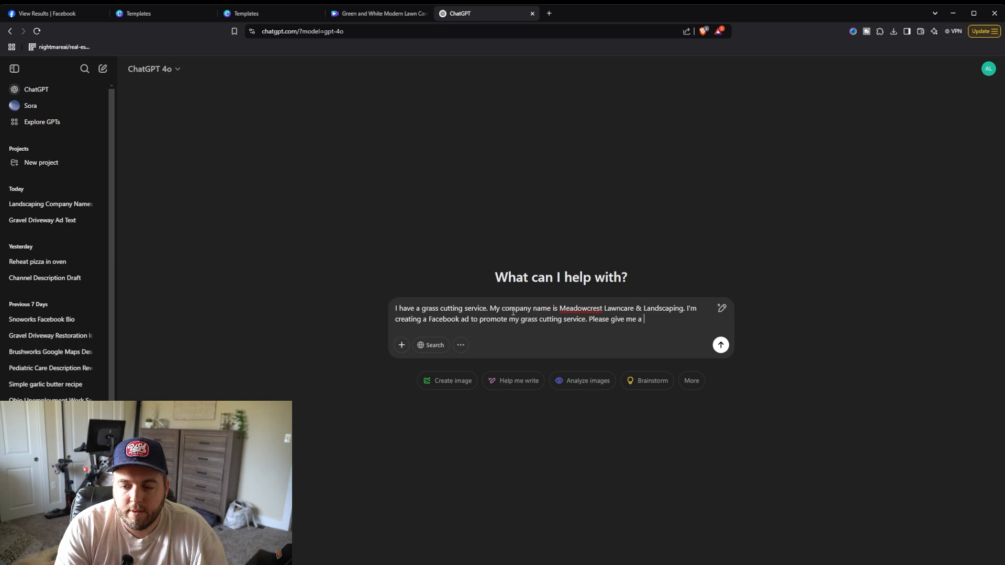
type("punchy tagline")
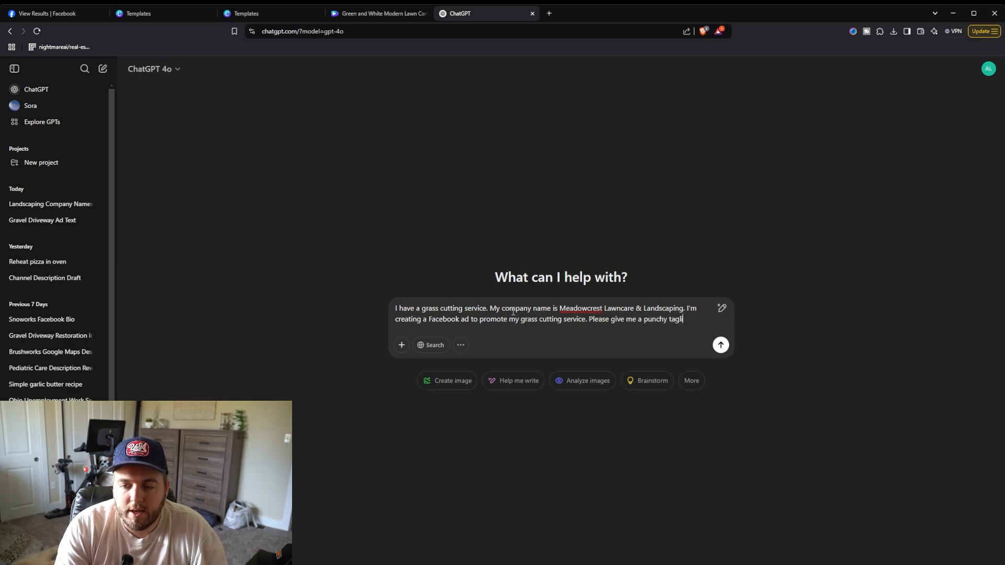
key("BackSpace")
key("BackSpace")
key("BackSpace")
key("BackSpace")
key("BackSpace")
key("BackSpace")
key("BackSpace")
key("BackSpace")
key("BackSpace")
key("BackSpace")
key("BackSpace")
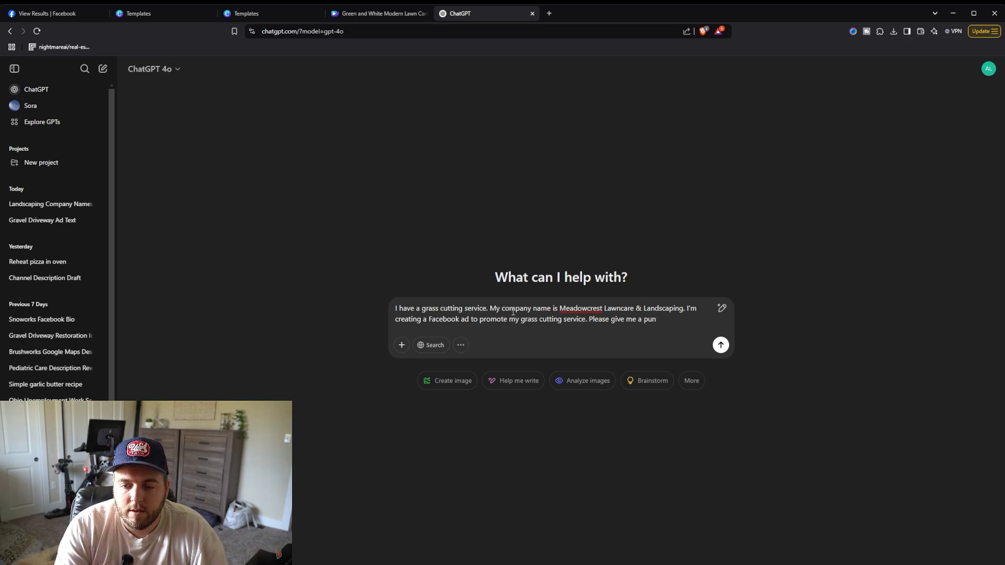
type("short and punch")
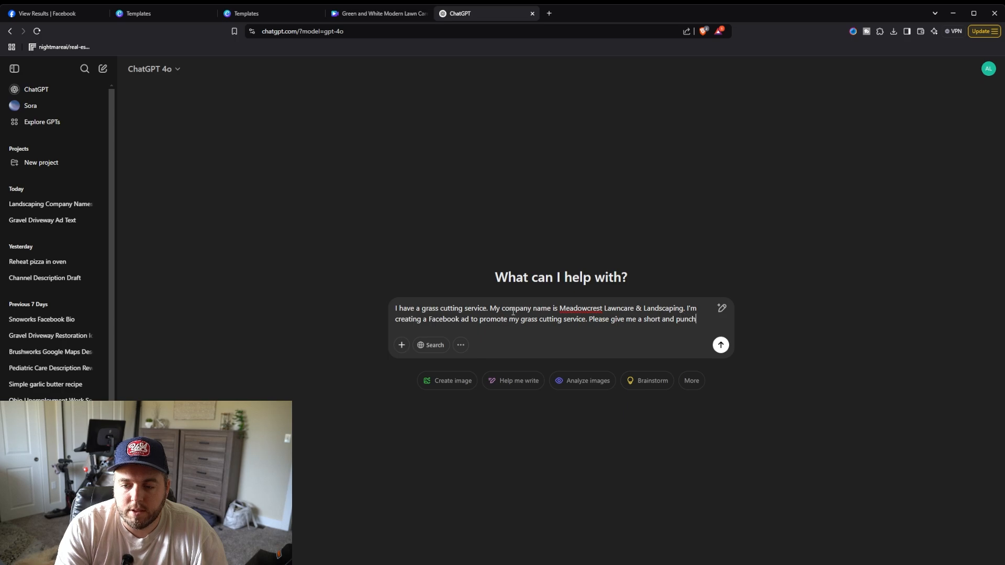
type("y tag")
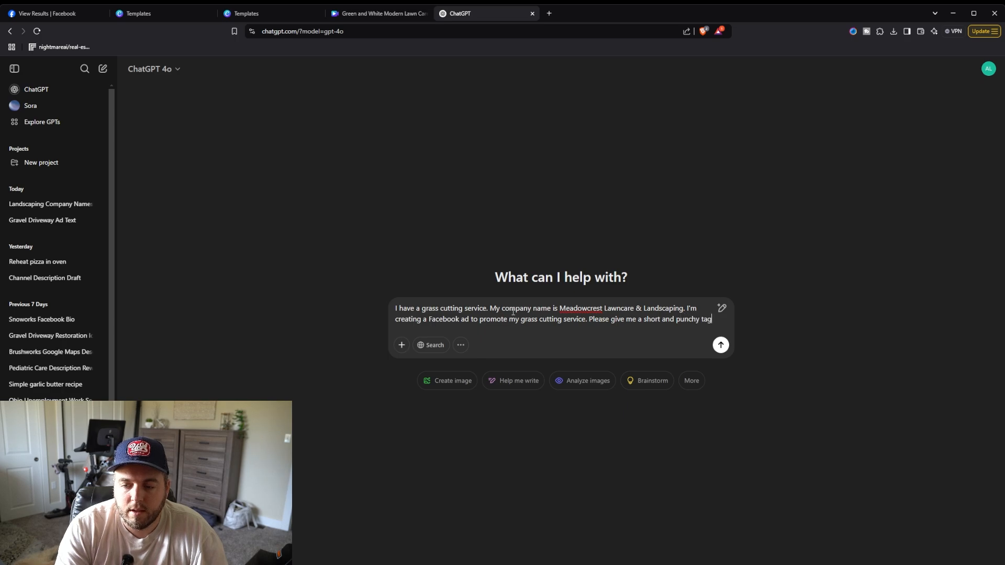
key("BackSpace")
key("BackSpace")
key("BackSpace")
key("BackSpace")
key("BackSpace")
key("BackSpace")
key("BackSpace")
key("BackSpace")
key("BackSpace")
key("BackSpace")
key("BackSpace")
key("BackSpace")
key("BackSpace")
key("BackSpace")
key("BackSpace")
key("BackSpace")
key("BackSpace")
key("BackSpace")
key("BackSpace")
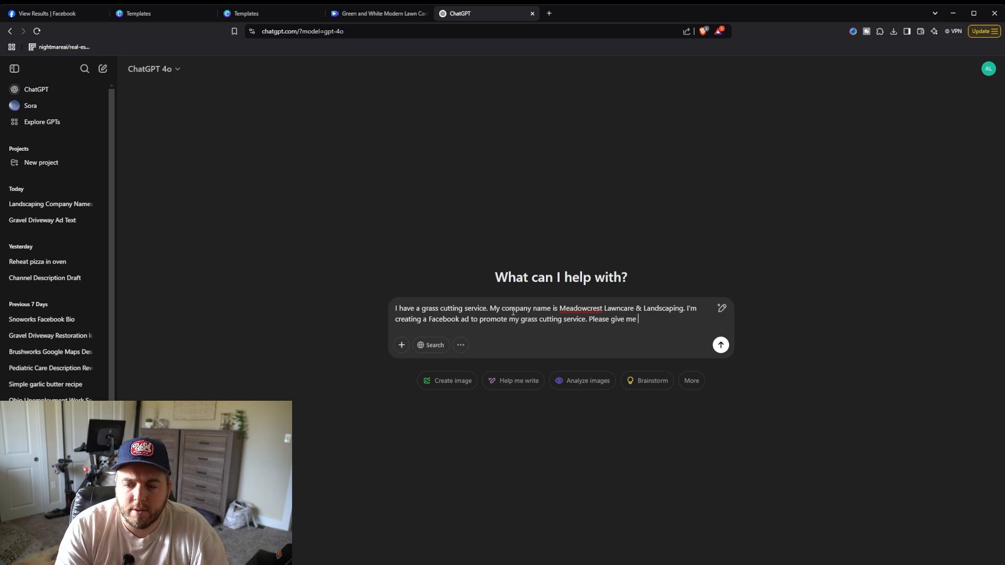
type("some short and p")
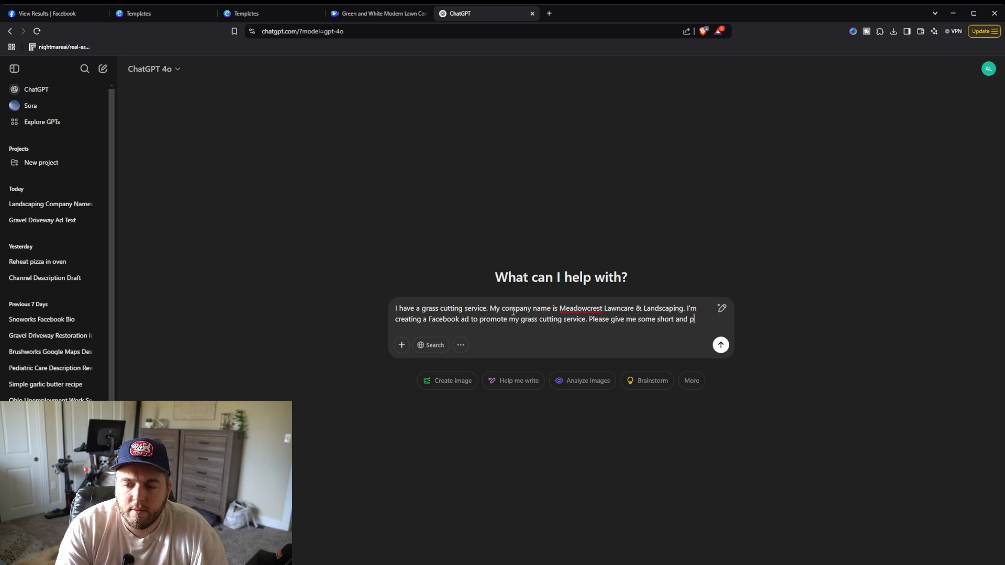
type("unchy tagl")
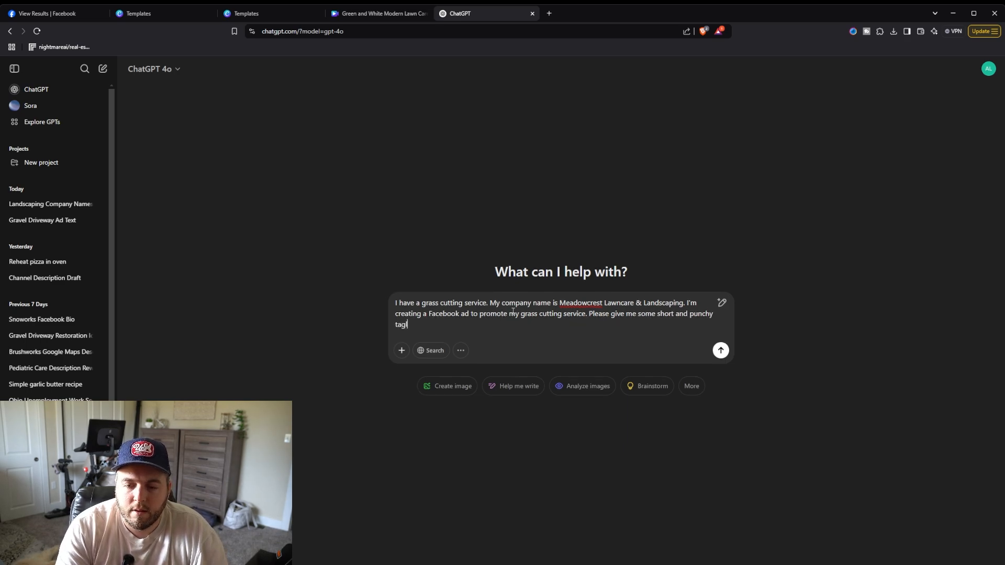
type("ine ideas that wil")
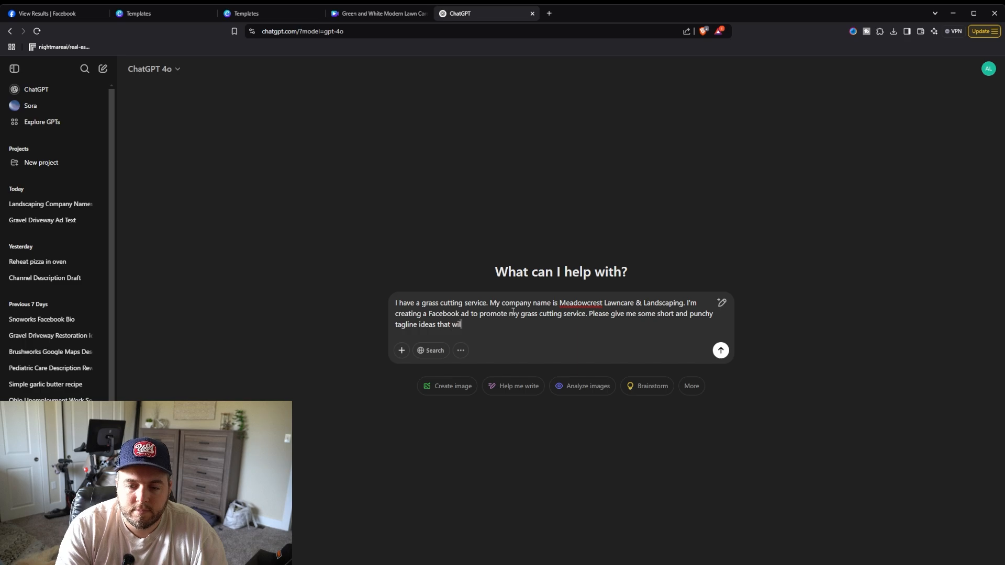
type("l help me sell")
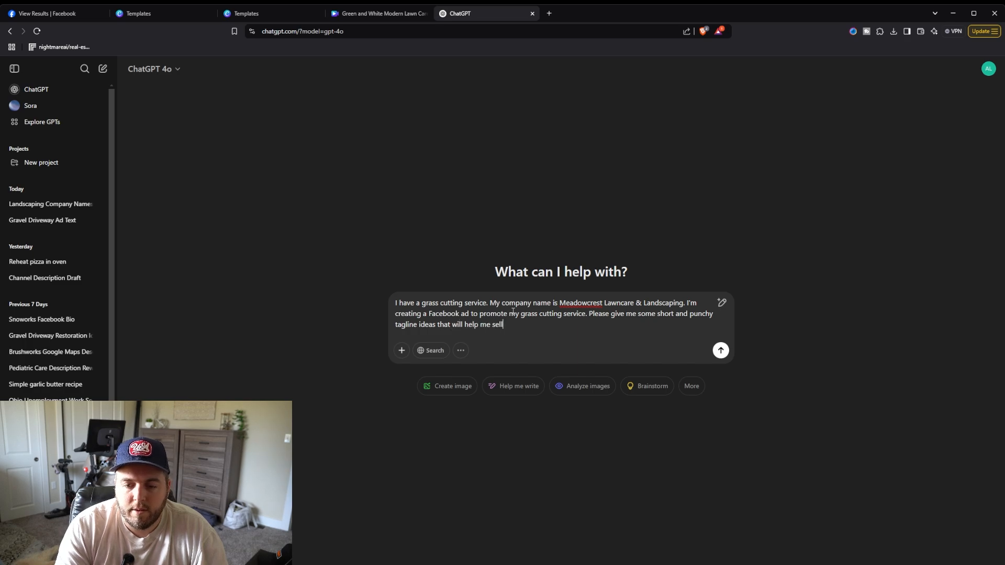
type(" my service")
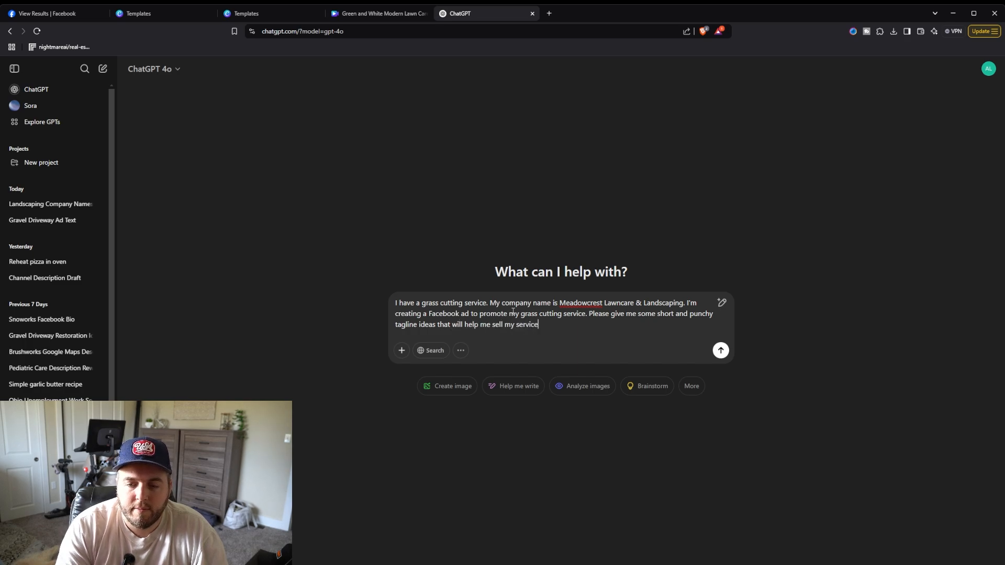
key("Return")
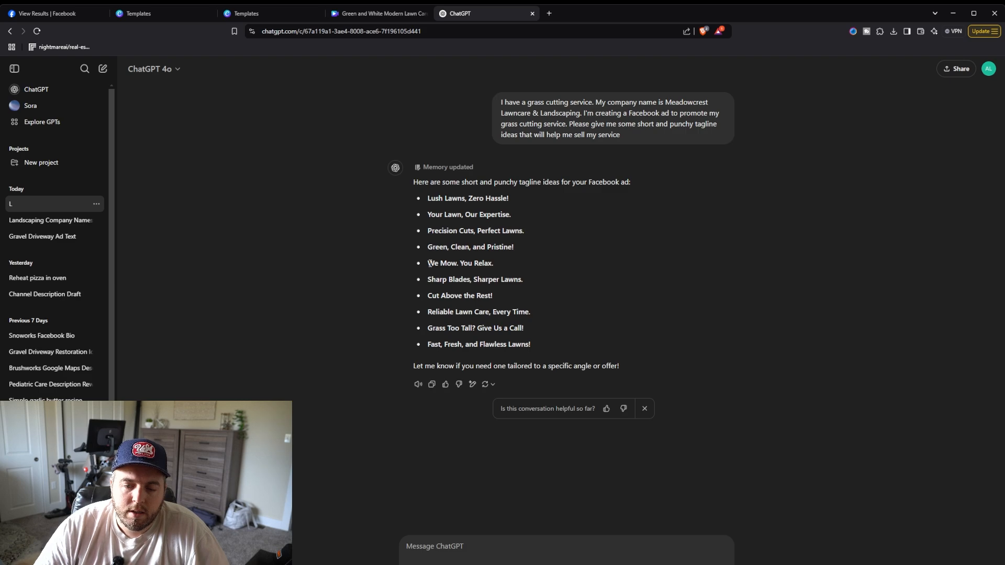
Step: Highlight the 'We Mow. You Relax.' tagline in the ChatGPT response
left_click_drag(428, 263, 496, 267)
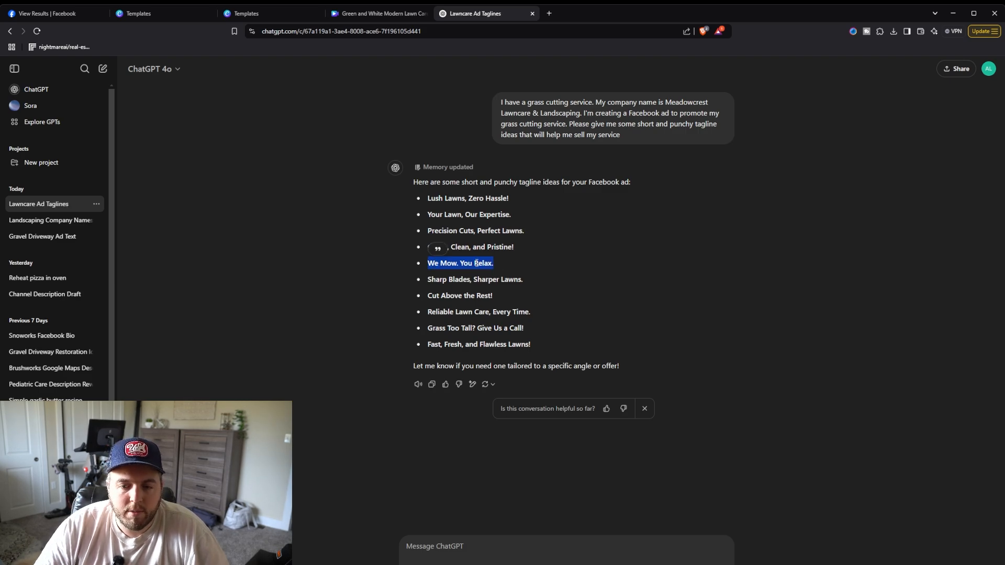
left_click(496, 266)
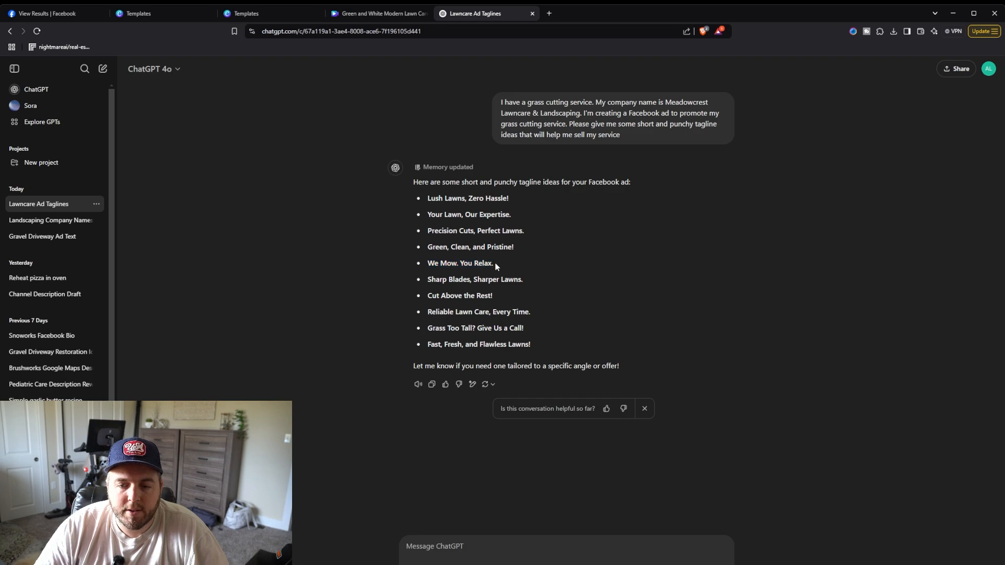
left_click_drag(494, 264, 475, 260)
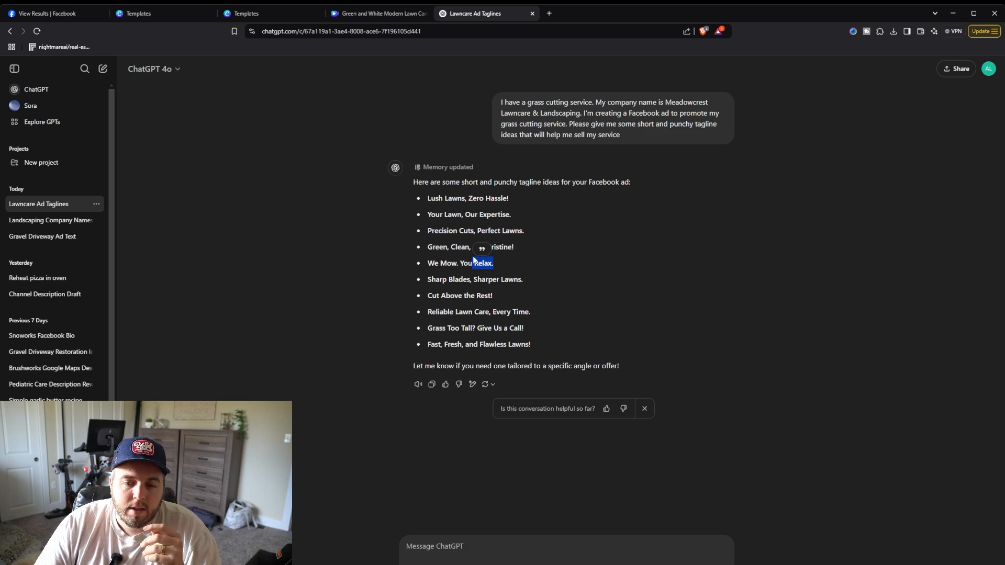
left_click(443, 265)
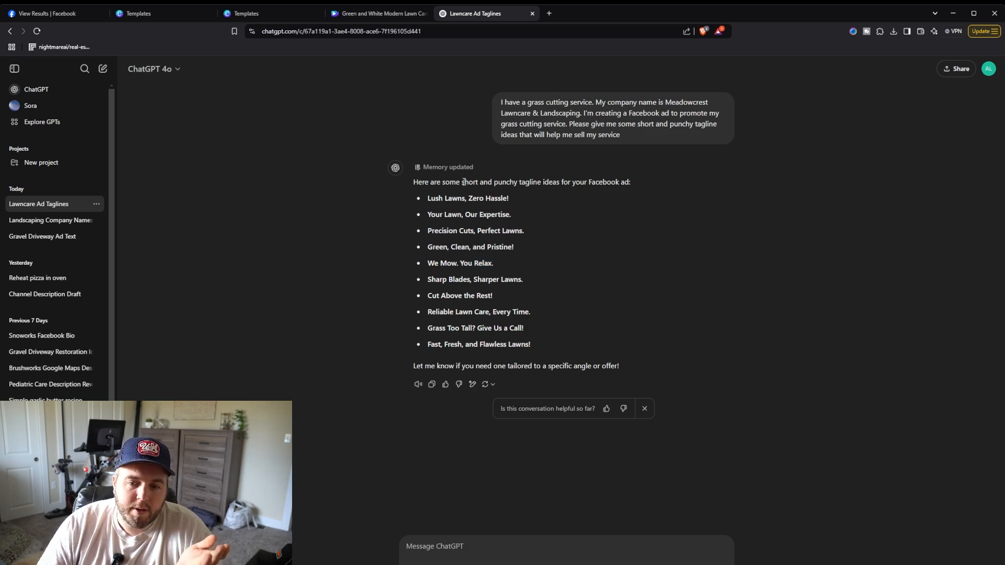
left_click_drag(428, 264, 473, 263)
left_click(472, 260)
Step: Replace the first headline line with 'We Mow' and widen the headline text box
left_click(361, 14)
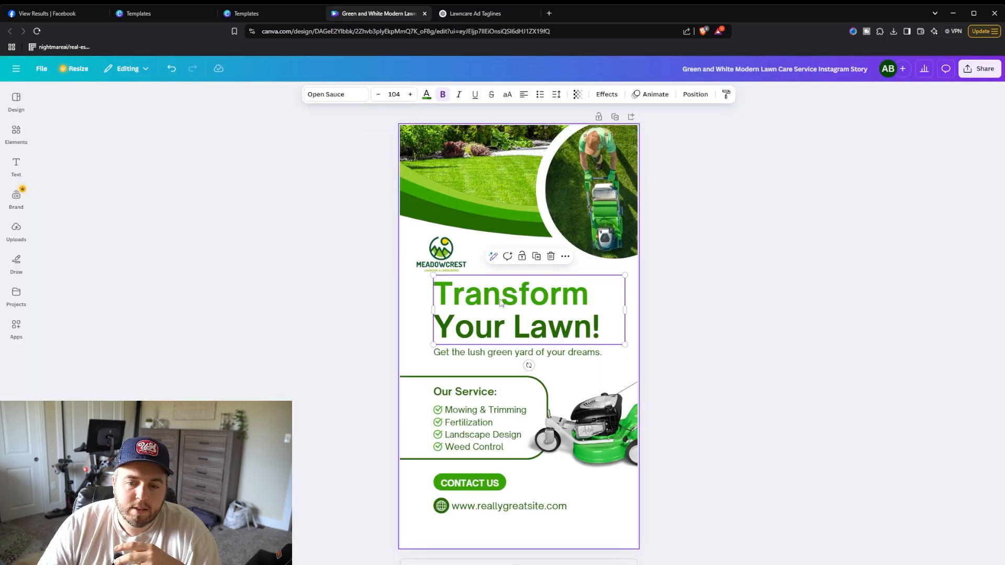
double_click(502, 299)
left_click(501, 300)
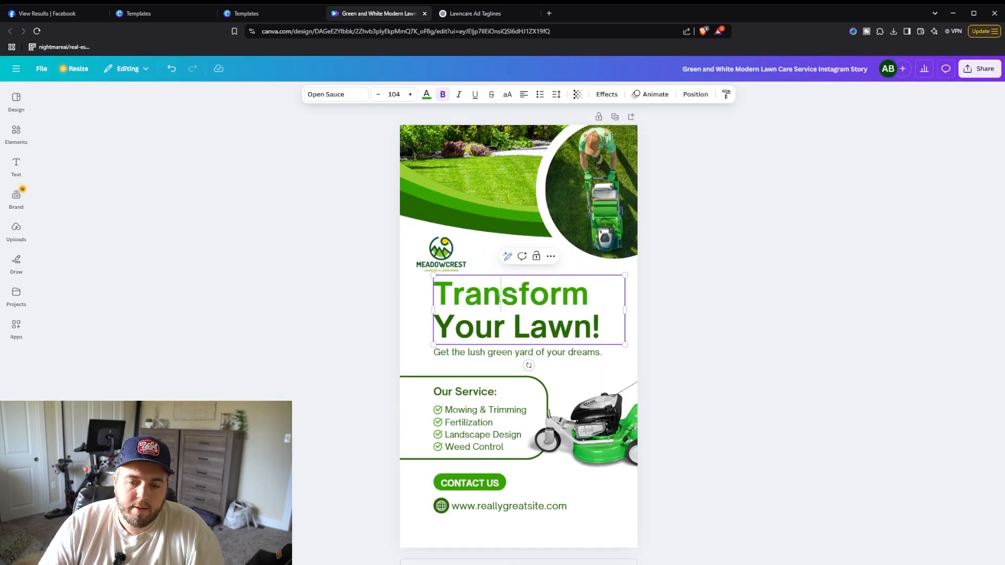
double_click(508, 297)
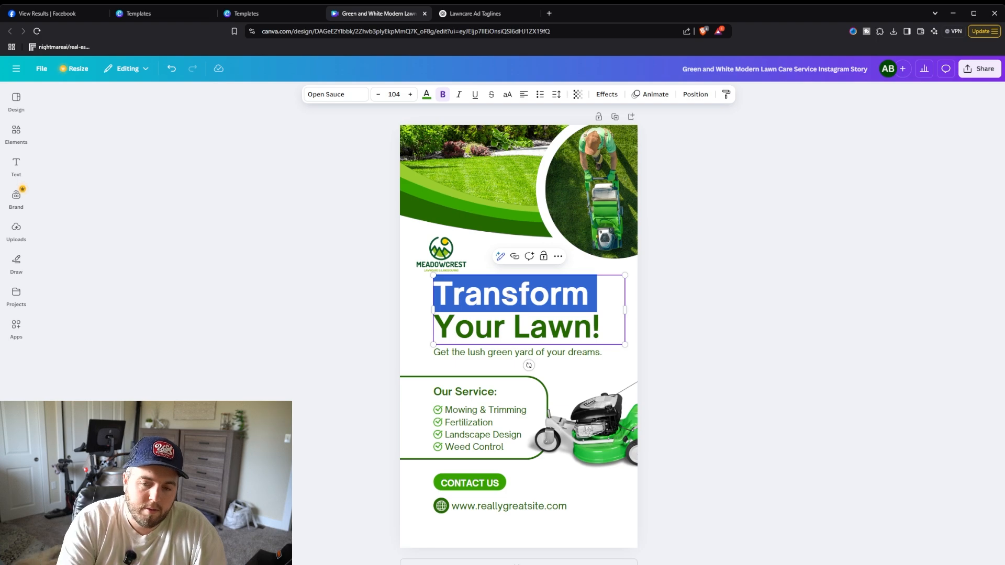
type("We Mow")
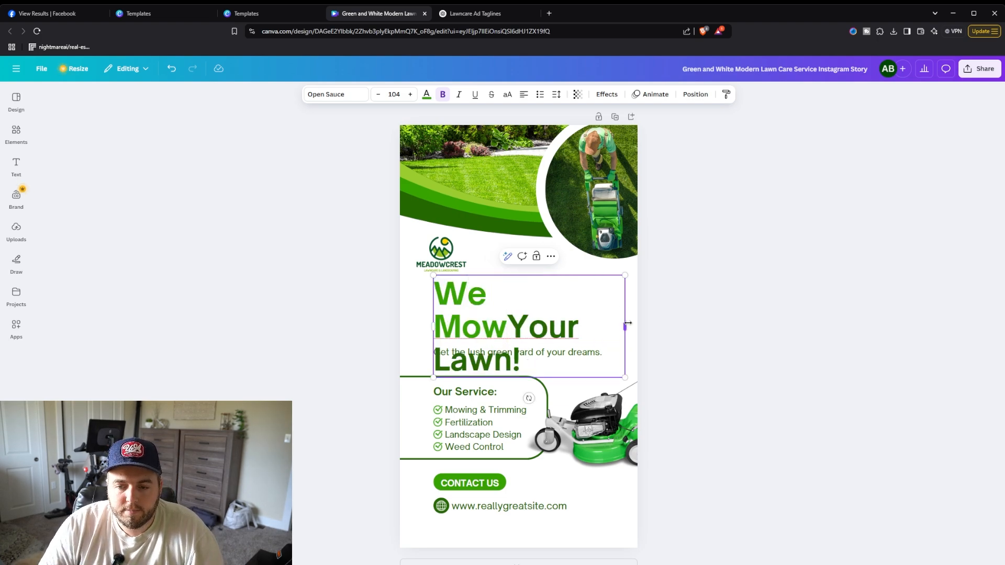
left_click_drag(625, 316, 652, 314)
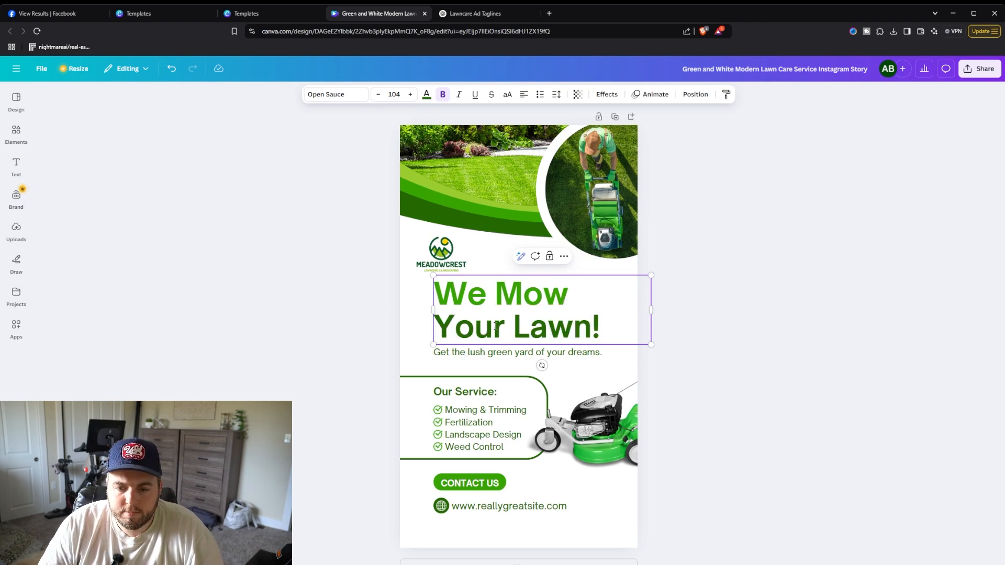
Step: Change the headline's second line to 'You Relax.' and add a period after 'We Mow'
left_click_drag(493, 328, 506, 328)
key("BackSpace")
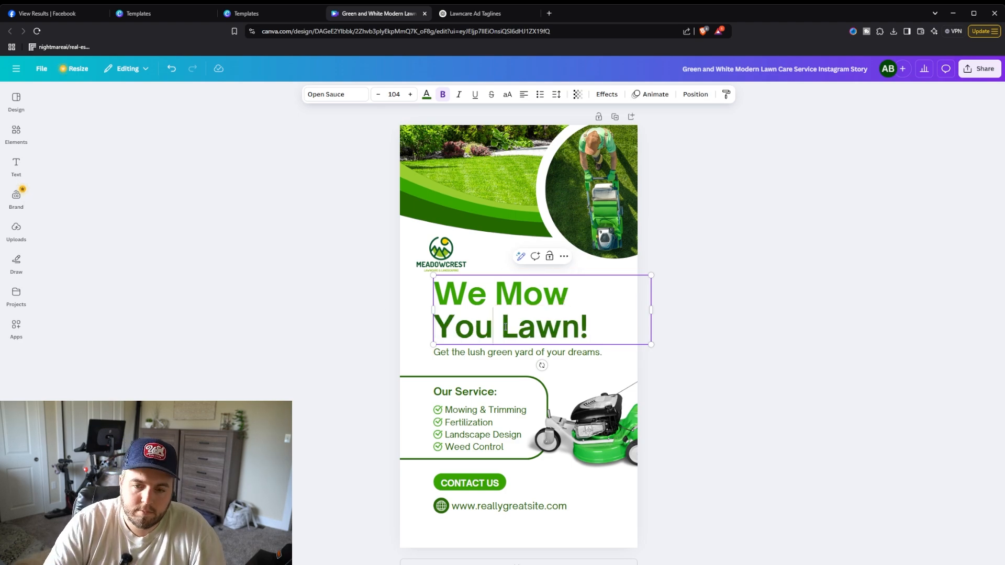
left_click_drag(502, 327, 593, 330)
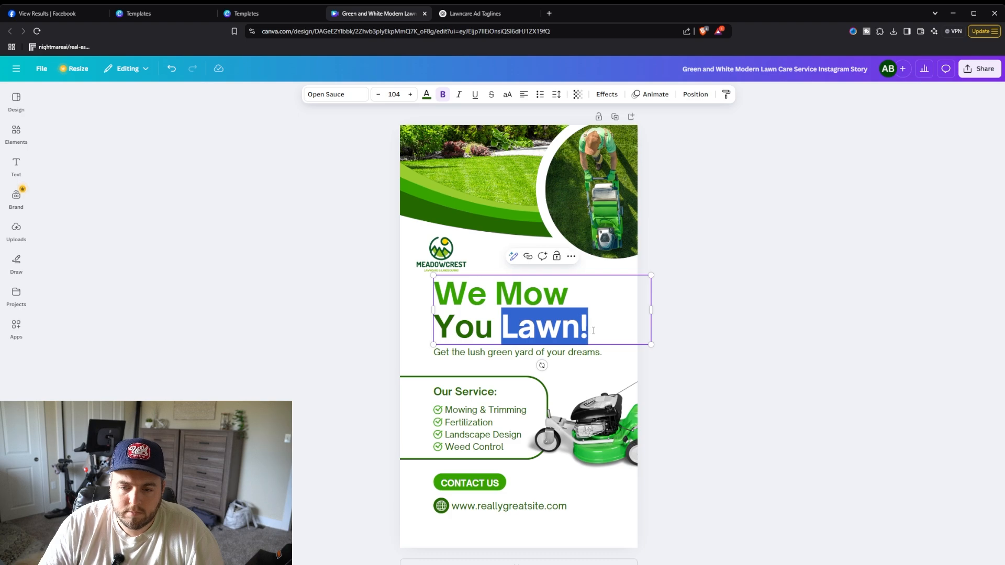
type("Relax")
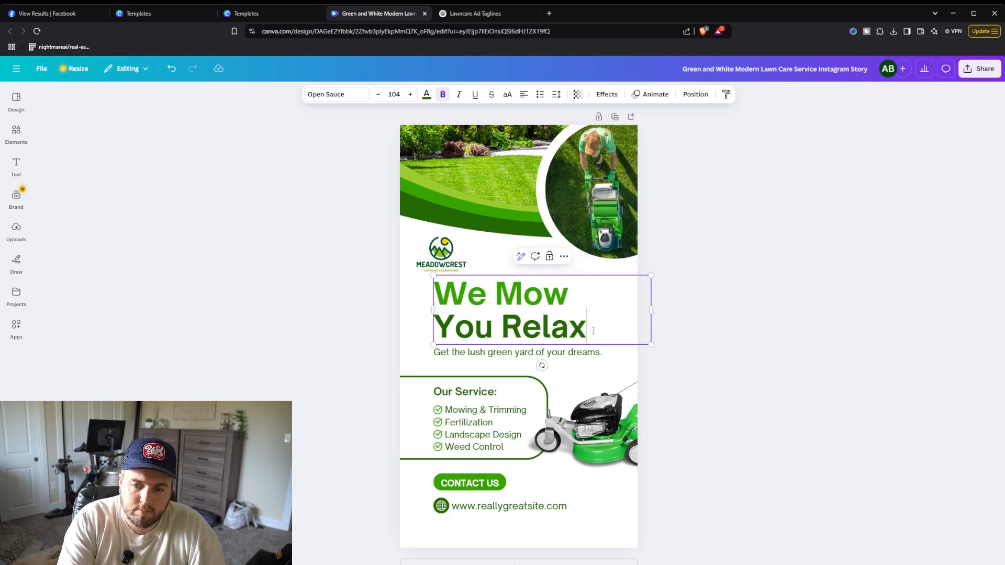
type(".")
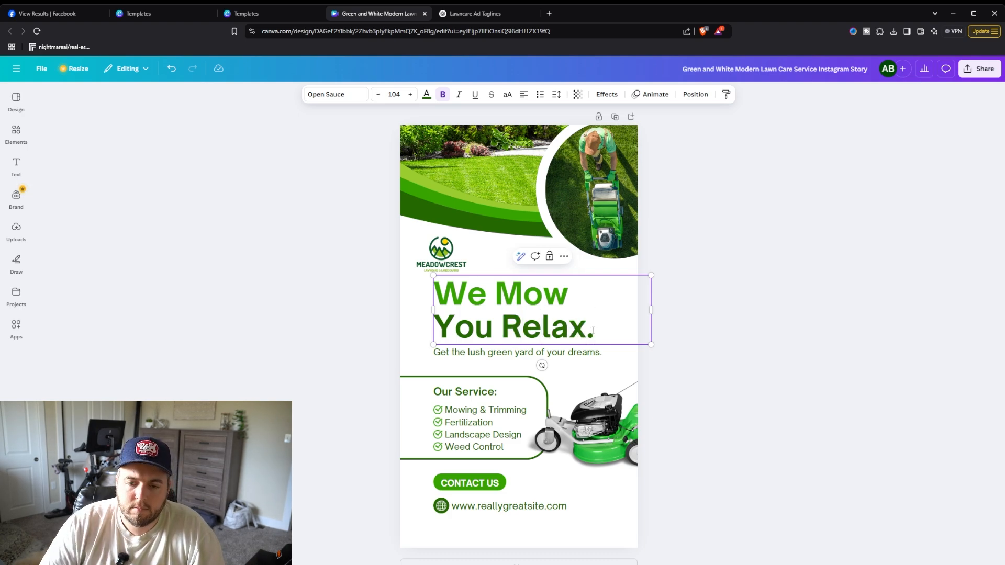
left_click(567, 306)
type(".")
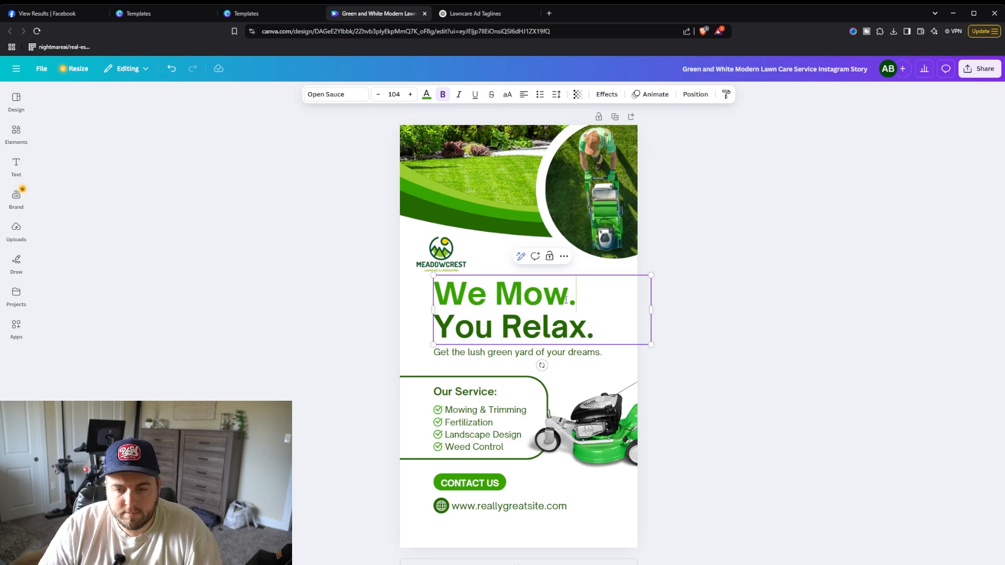
left_click(712, 348)
Step: Ask ChatGPT for more tagline ideas about the affordability of the grass cutting service
left_click(473, 13)
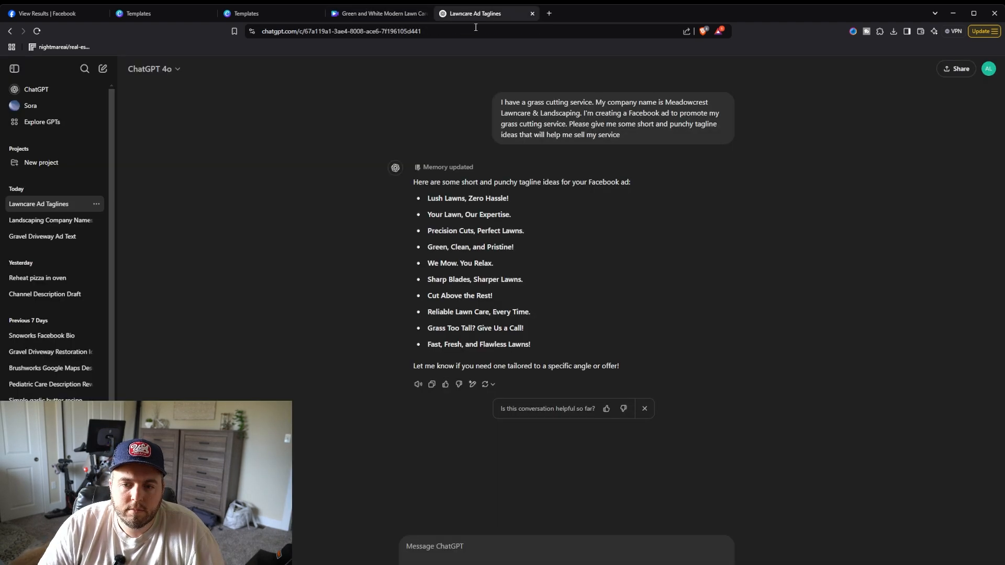
left_click(366, 14)
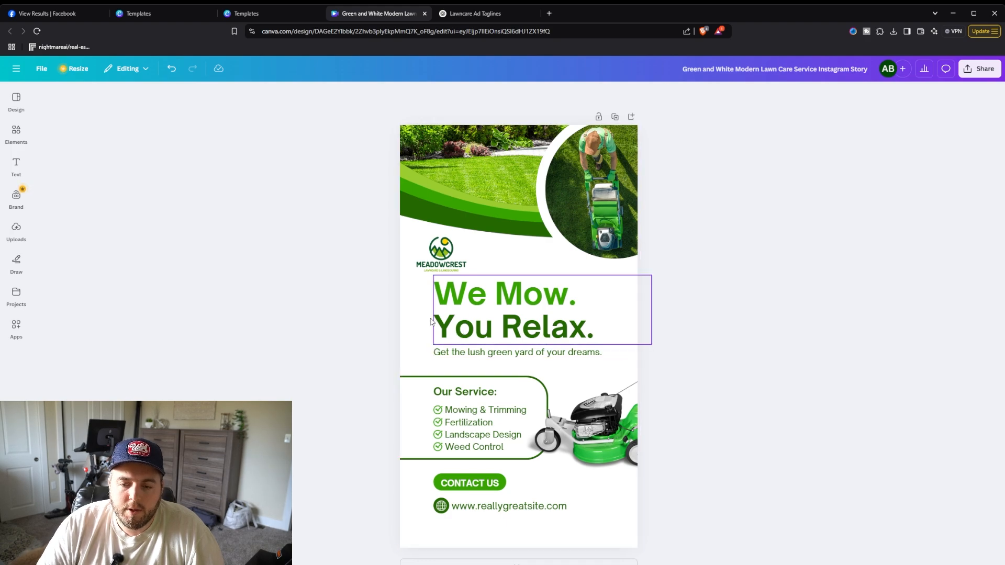
left_click(476, 15)
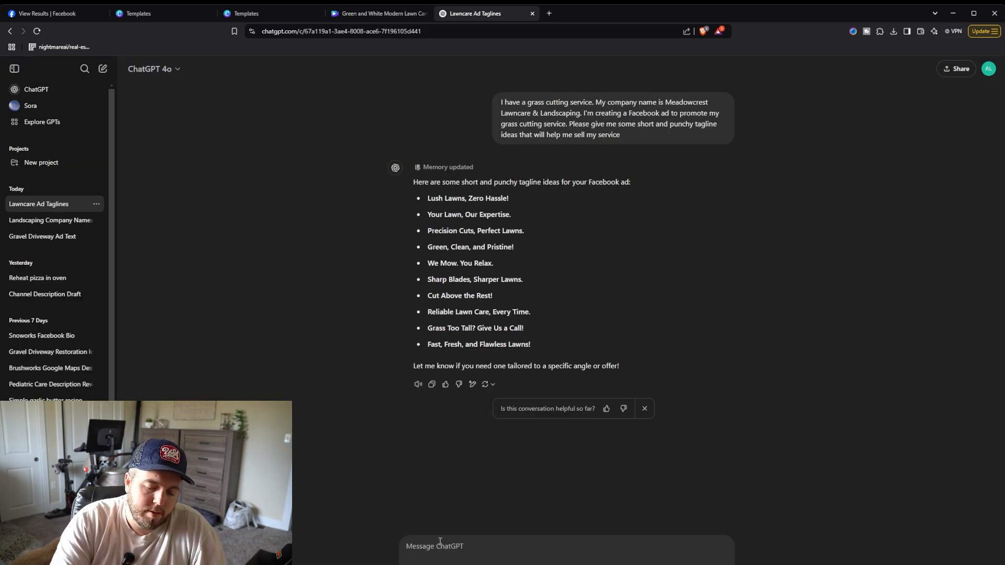
type("Give me some more ta")
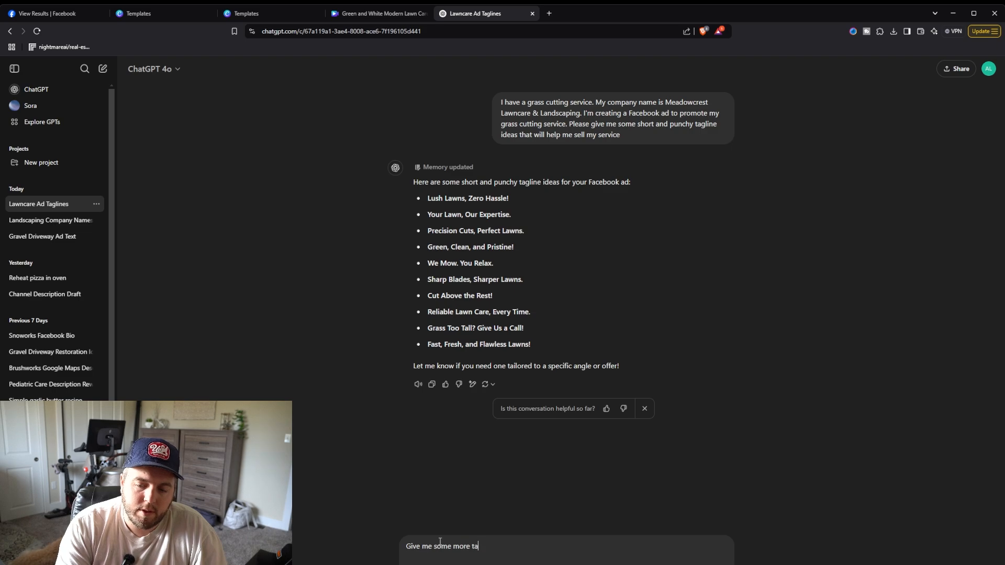
type("gline ideas about the af")
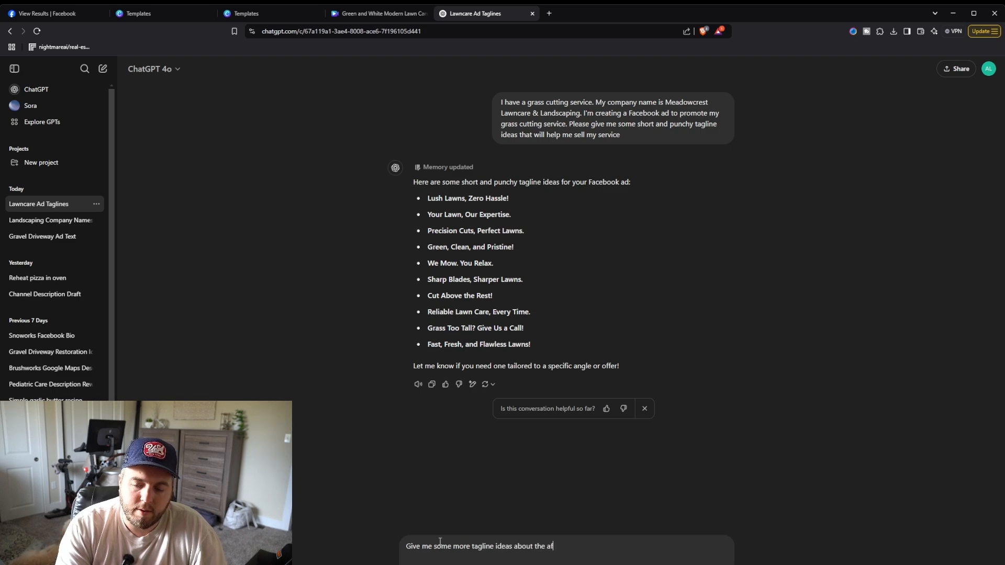
type("fordability of my g")
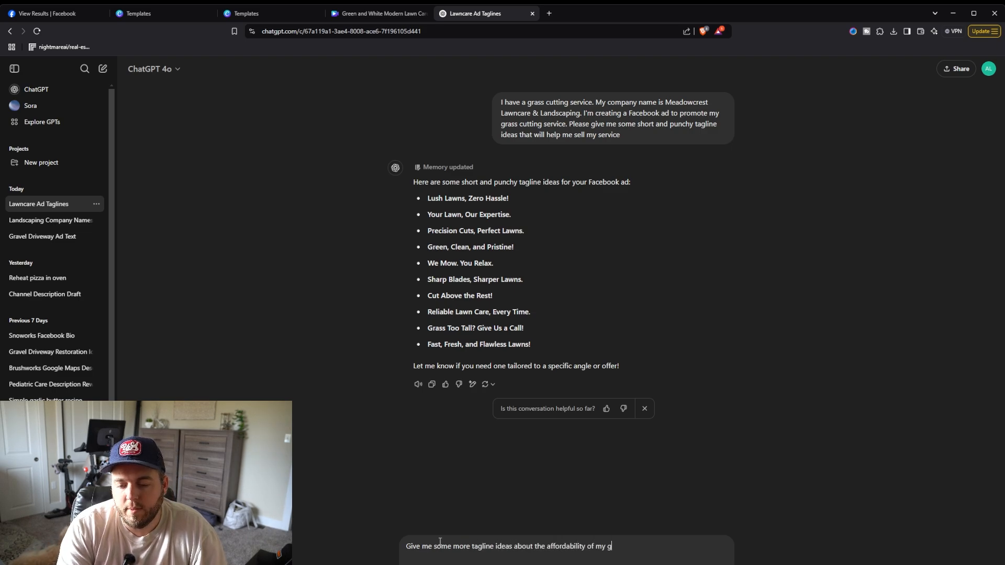
type("rass cutting servic")
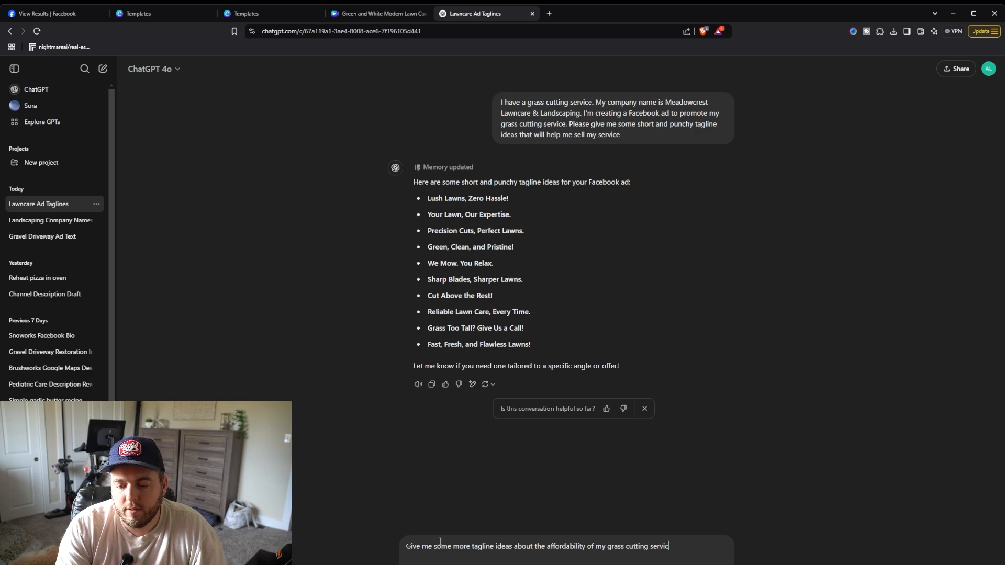
type("e")
key("Return")
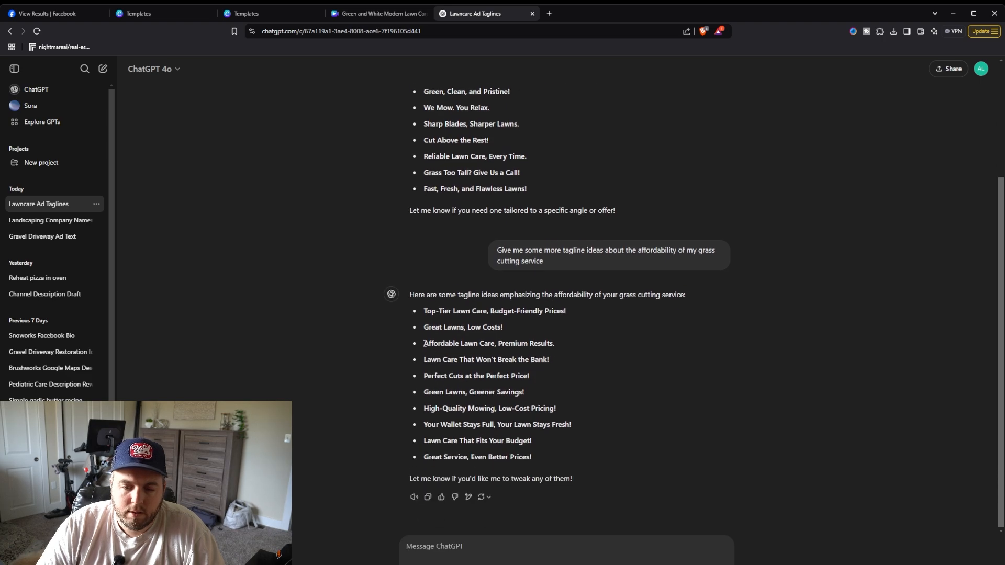
Step: Copy the 'Affordable Lawn Care, Premium Results.' tagline and paste it over the subheading below the headline
left_click_drag(425, 343, 554, 346)
key("ctrl+c")
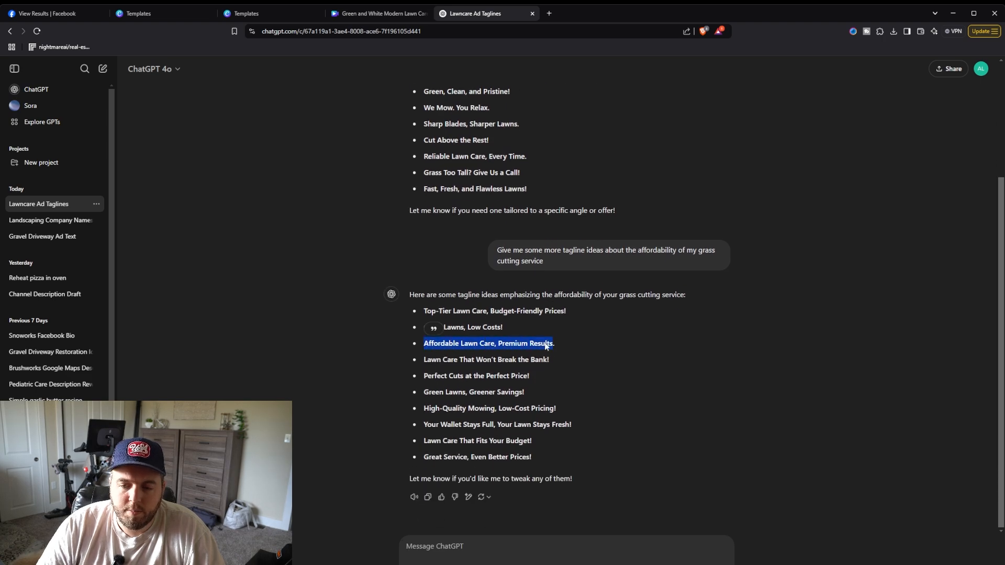
left_click(356, 18)
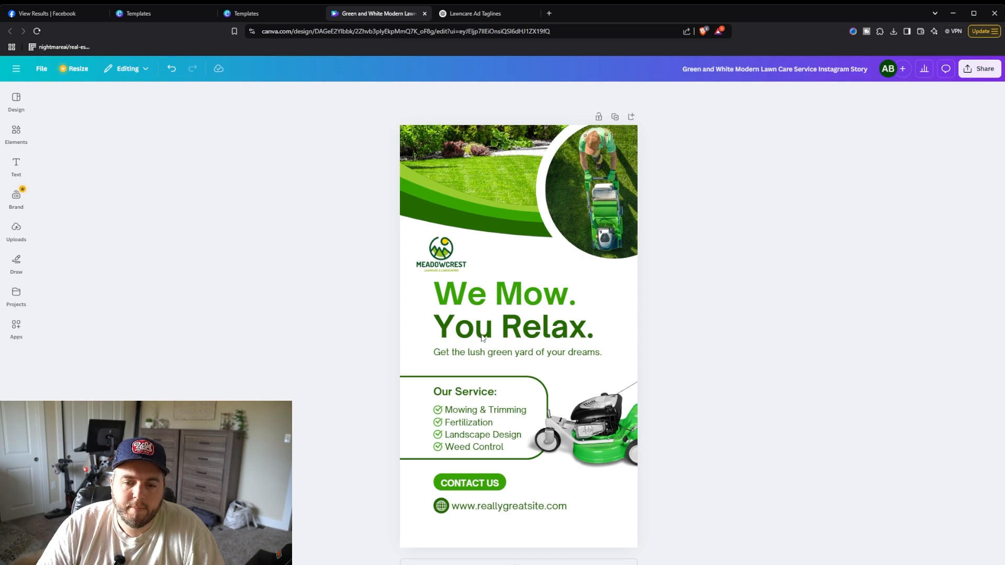
double_click(474, 354)
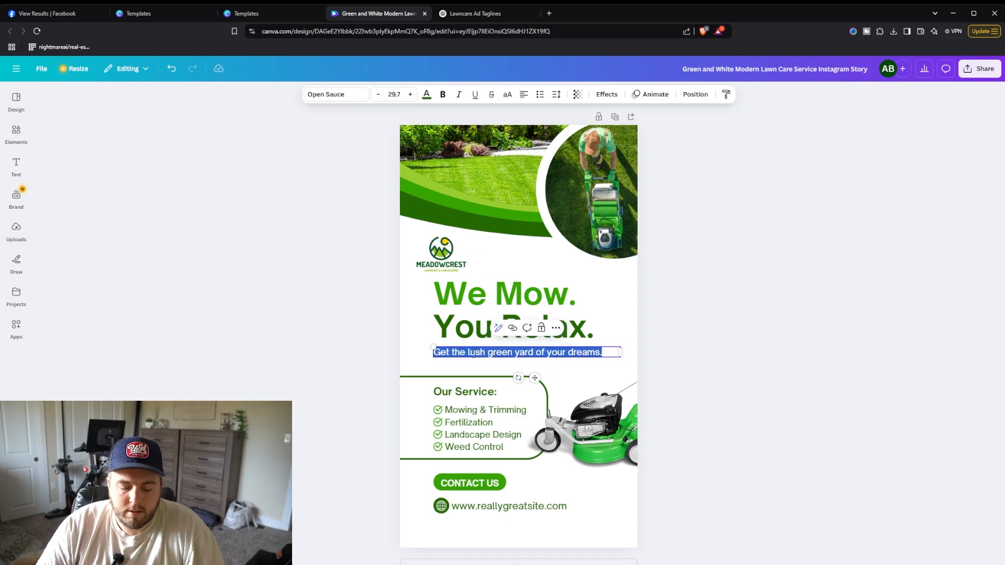
key("ctrl+v")
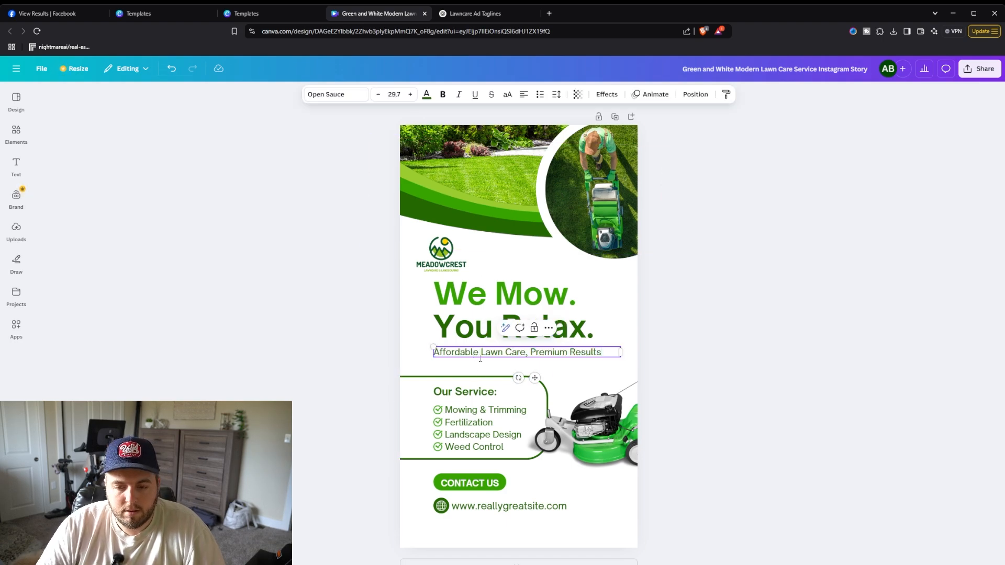
left_click(750, 326)
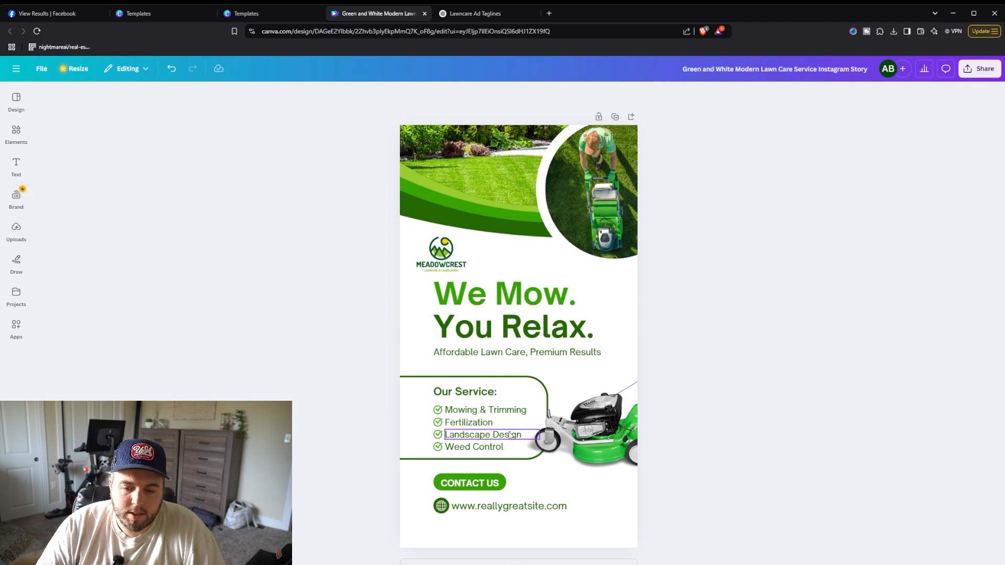
left_click(522, 509)
left_click(523, 509)
left_click(519, 508)
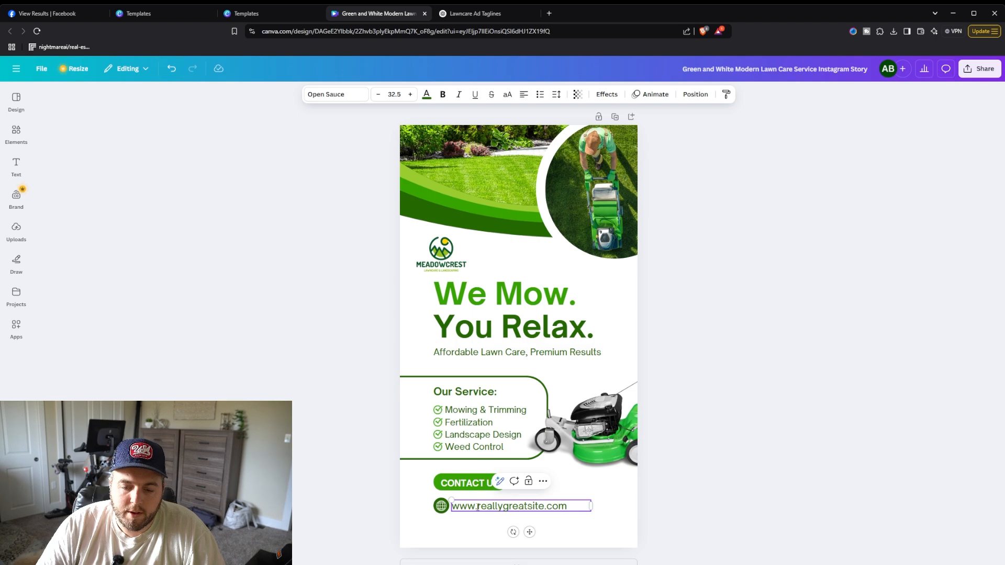
left_click_drag(478, 507, 551, 510)
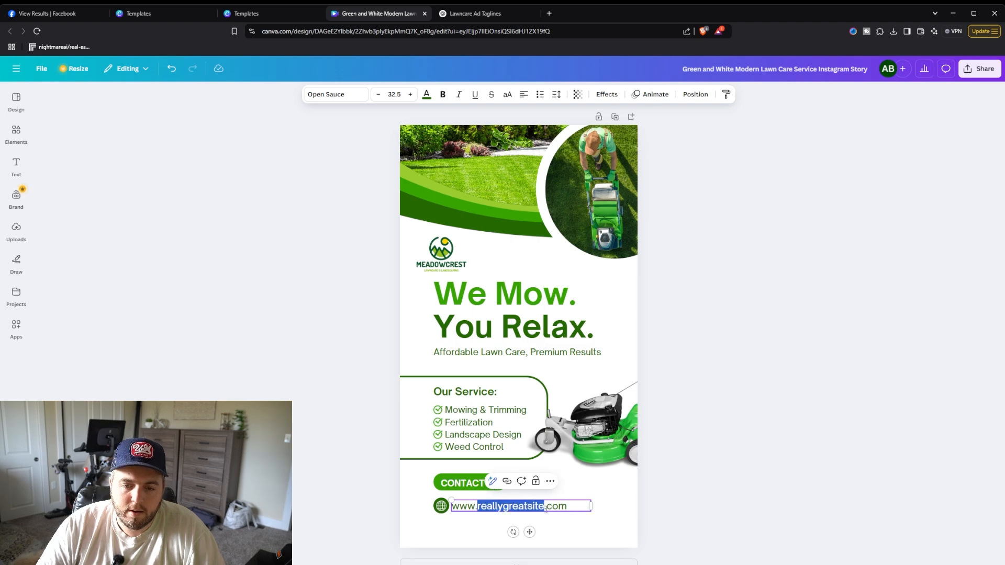
type("meadowcres")
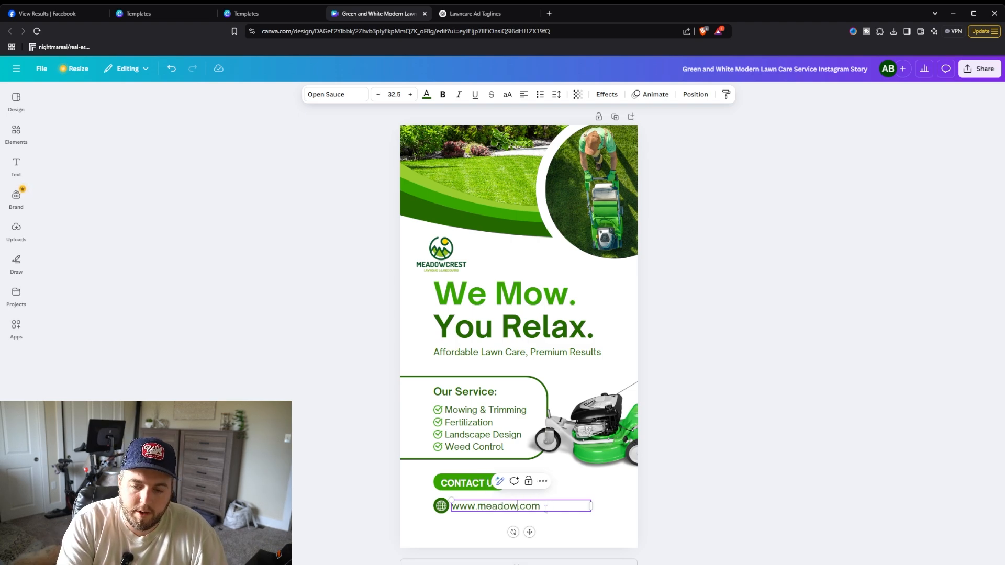
type("tlawn")
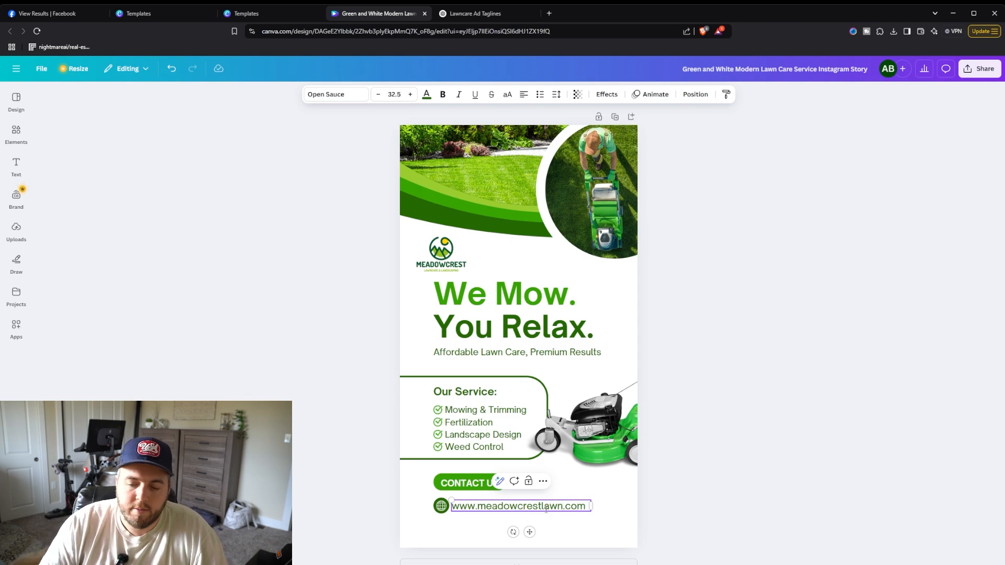
left_click(802, 380)
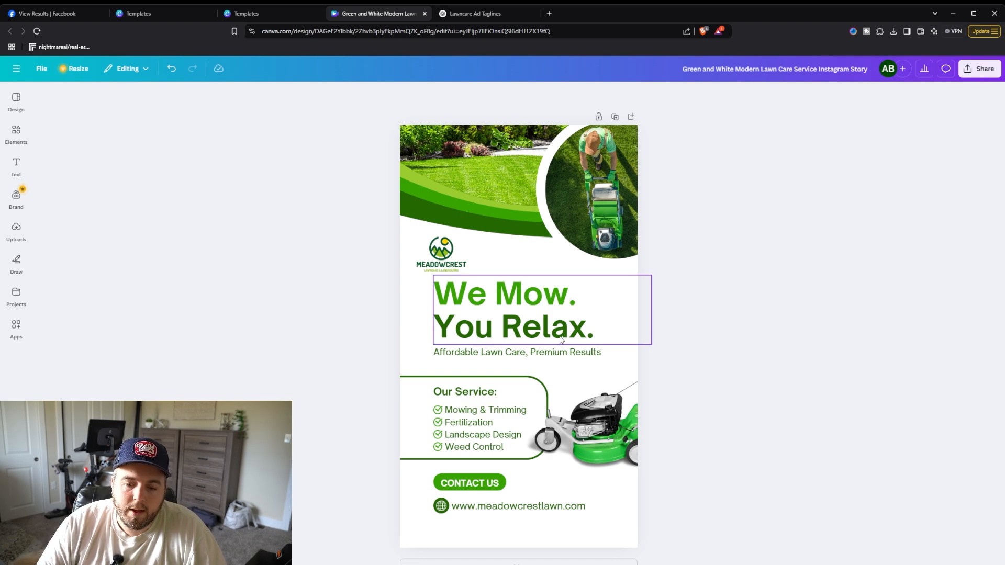
Step: Ask ChatGPT for tagline ideas that show the Cincinnati, OH service area and the service's affordability
left_click(487, 18)
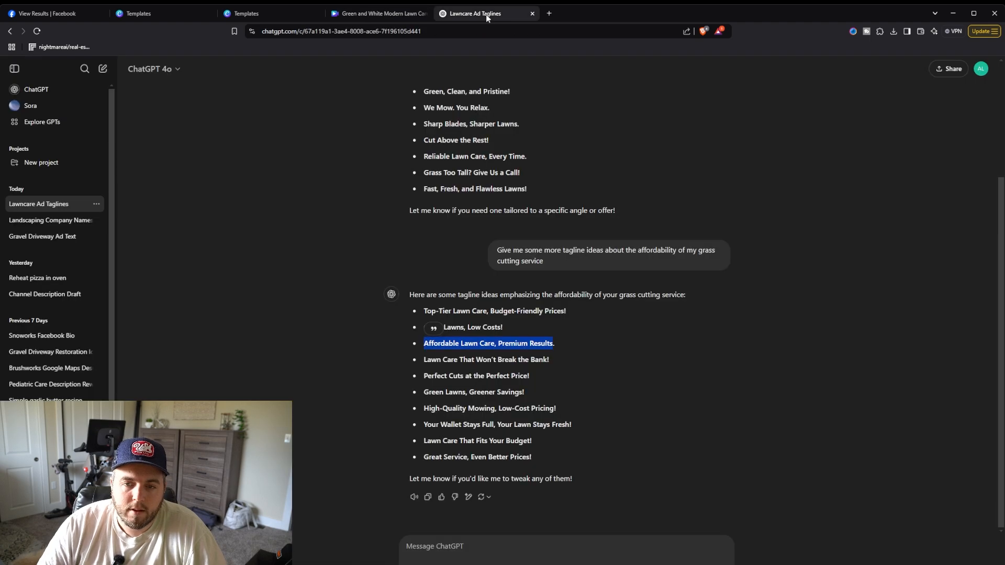
left_click(536, 410)
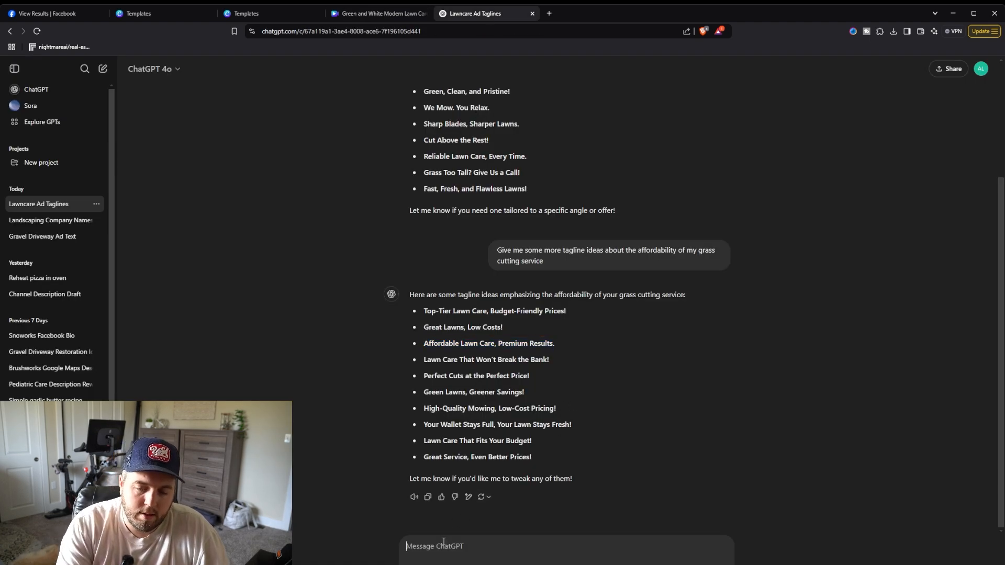
type("Give me a")
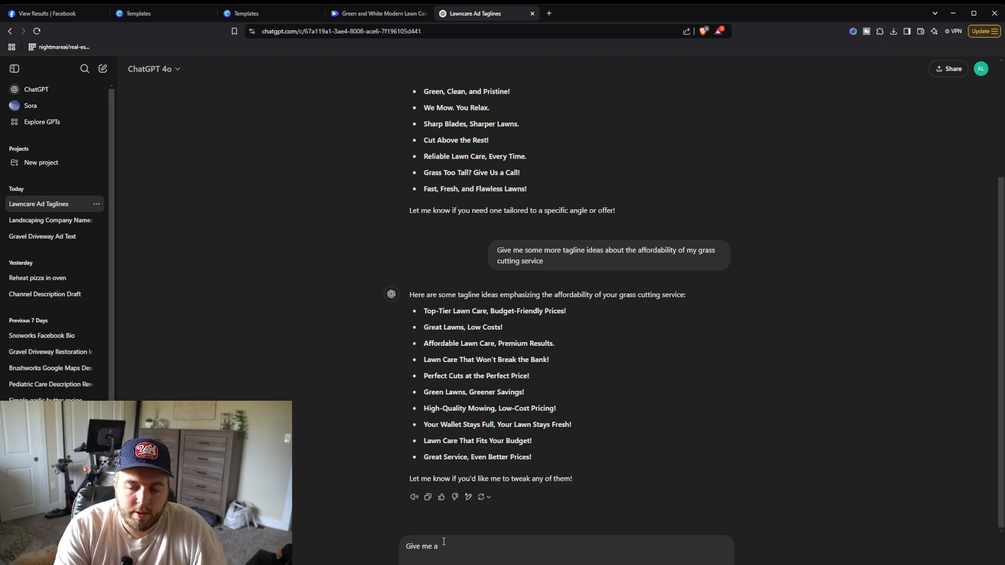
type("ome tagline ideas that show my")
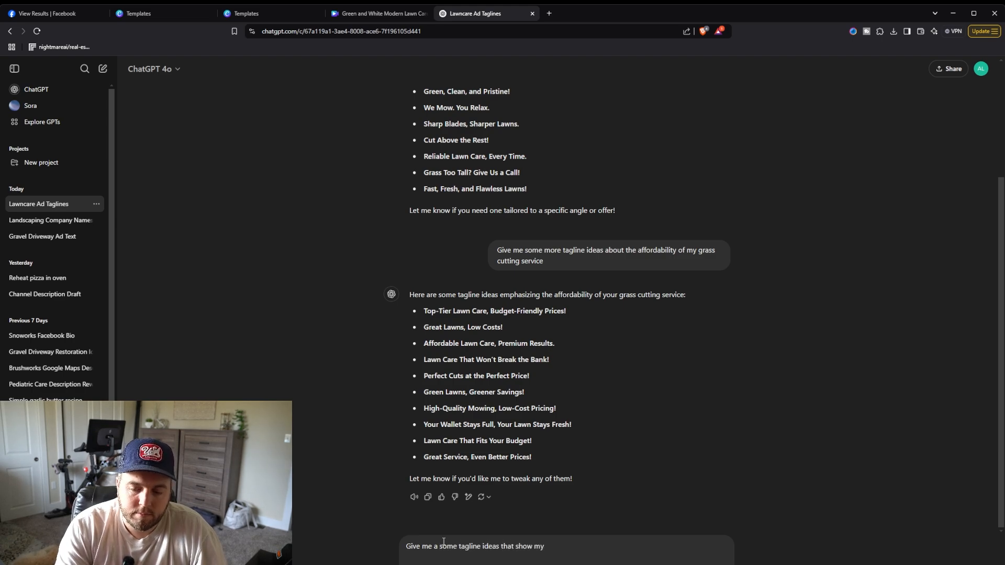
type(" service area")
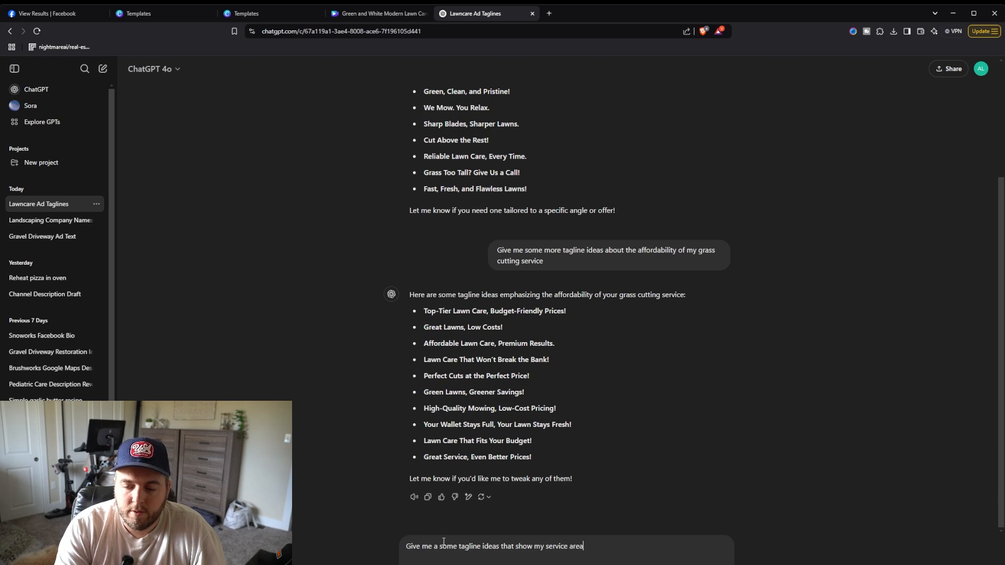
type(" of Cincinna")
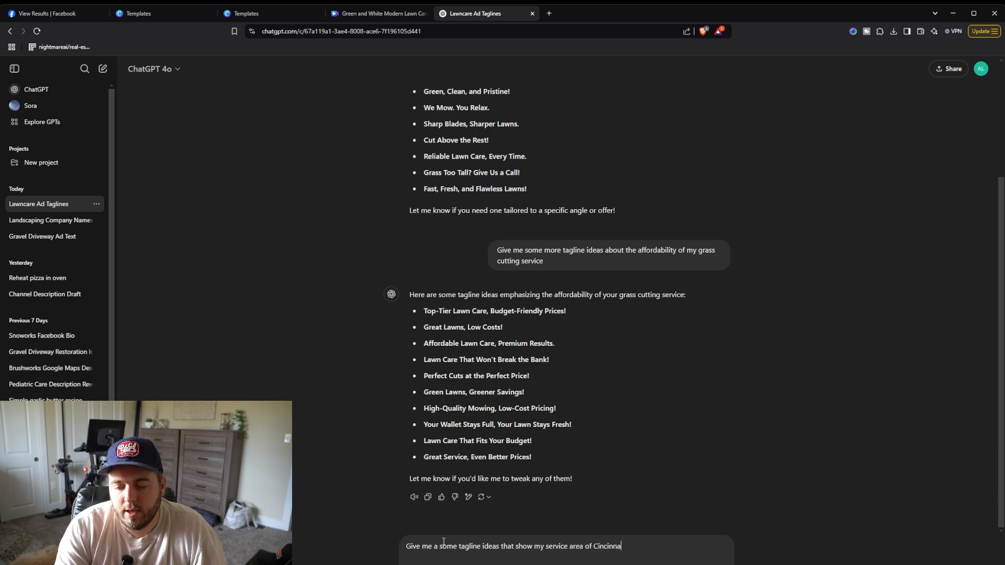
type("ti, OH and my af")
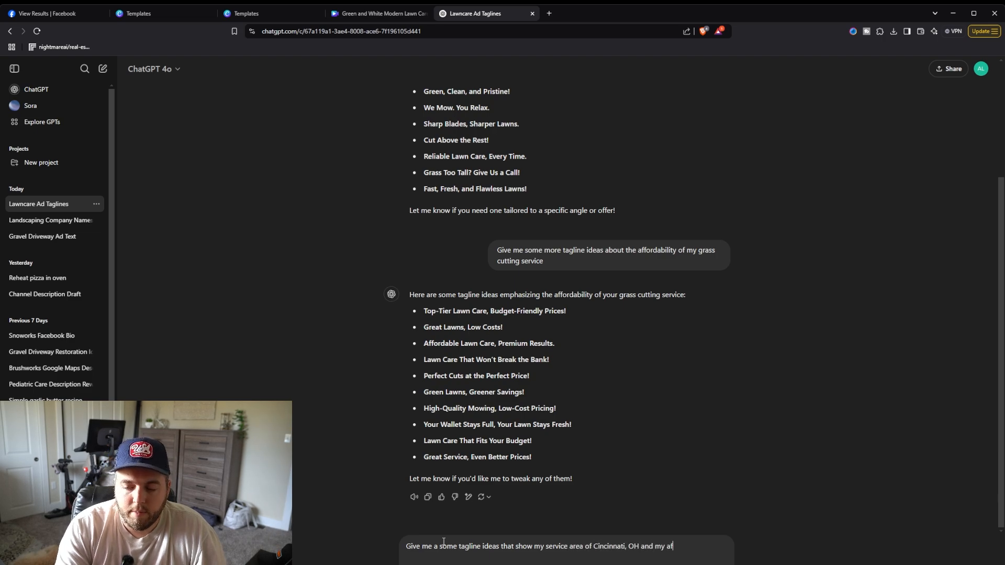
type("fordability")
key("Return")
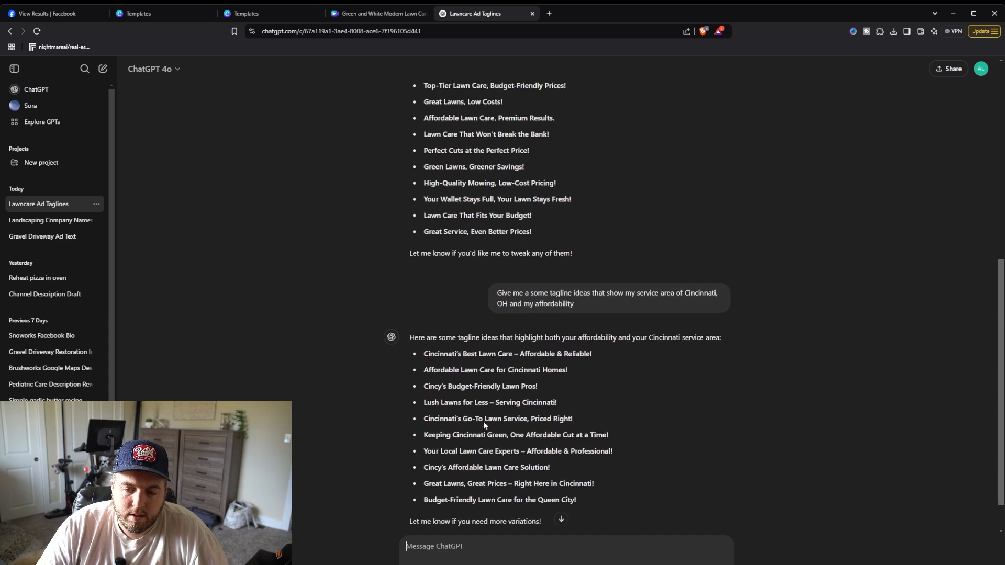
Step: Copy the 'Cincy's Budget-Friendly Lawn Pros!' tagline and paste it over the subheading below the headline
double_click(426, 388)
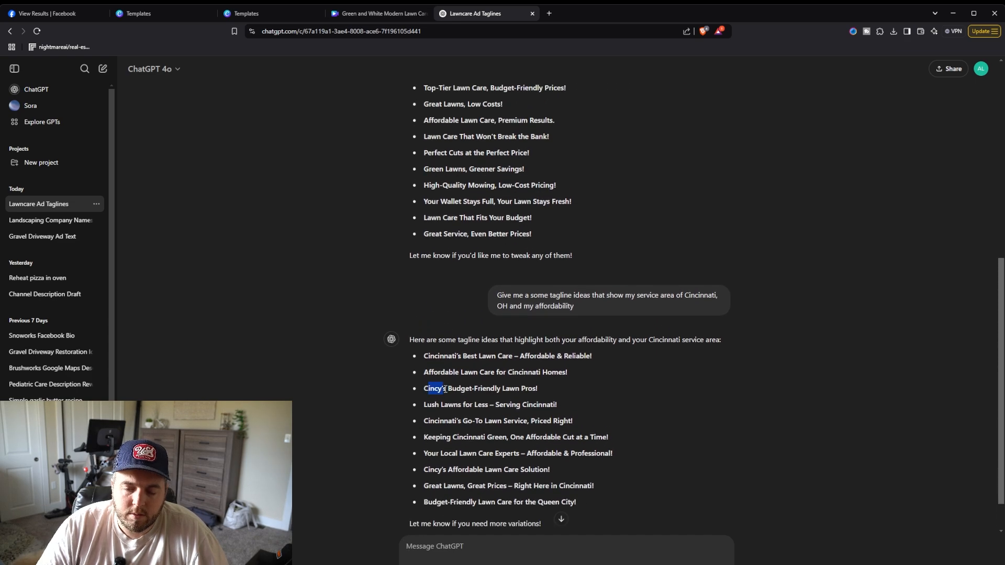
left_click(432, 390)
left_click_drag(426, 388, 535, 390)
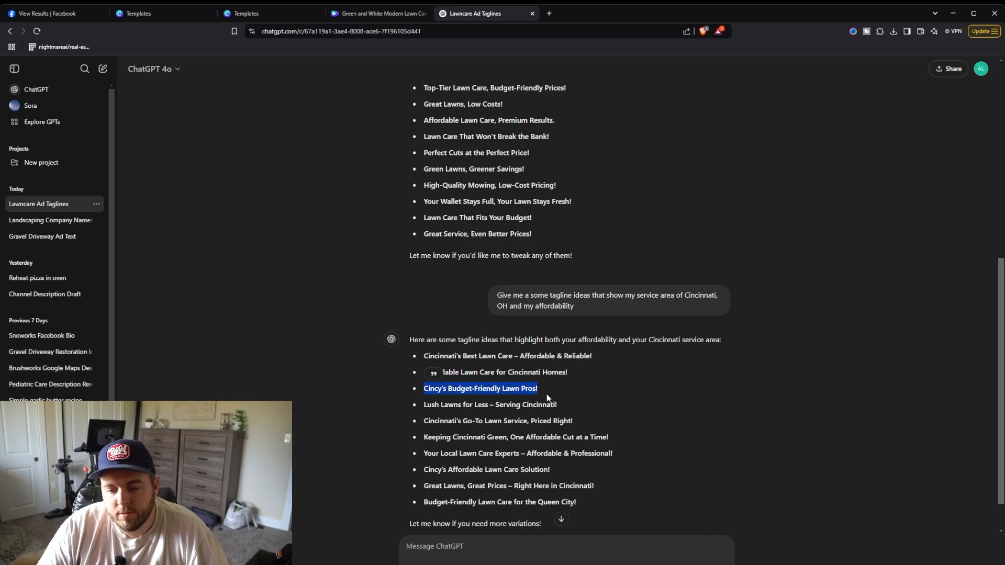
left_click(557, 400)
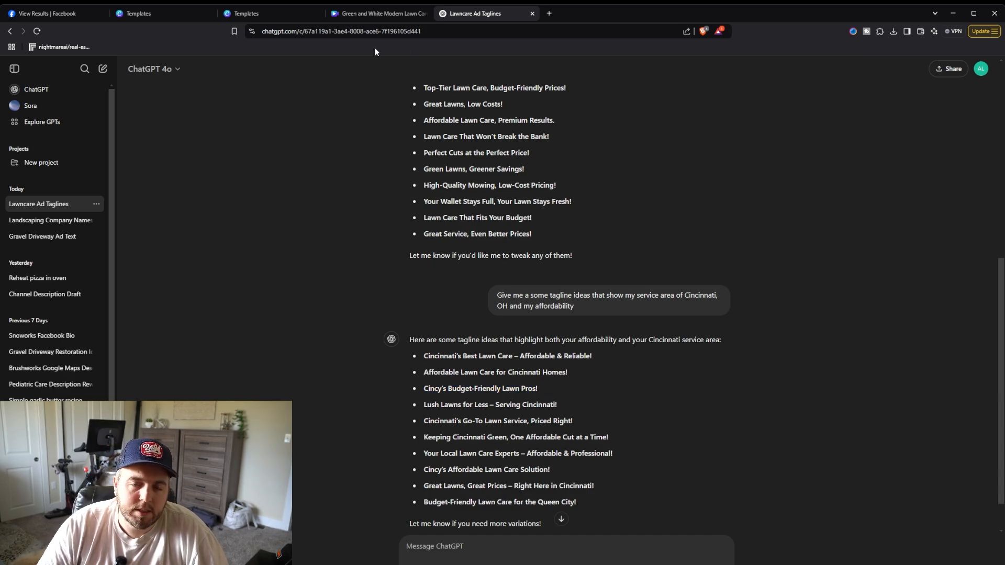
left_click(372, 14)
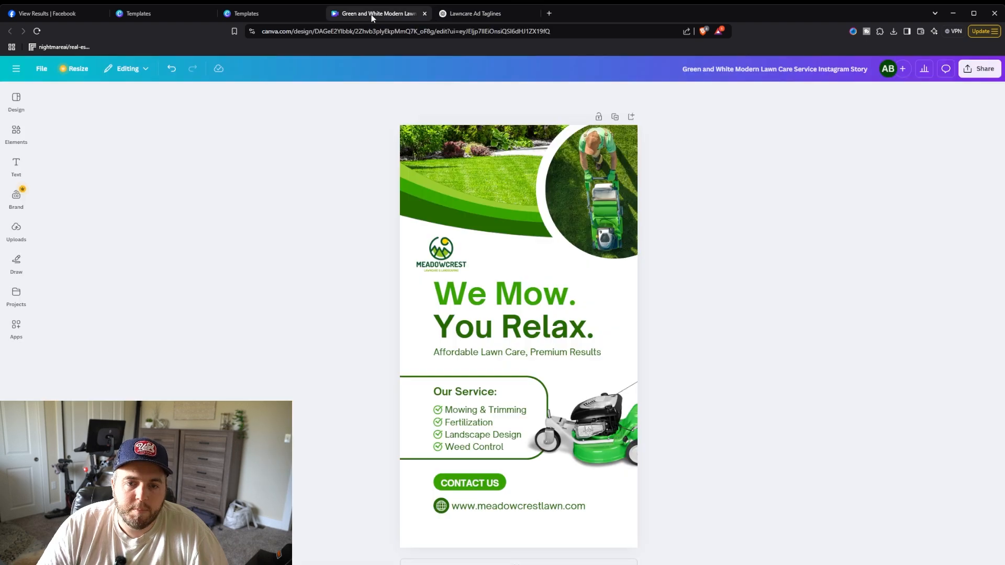
left_click(491, 358)
left_click(489, 355)
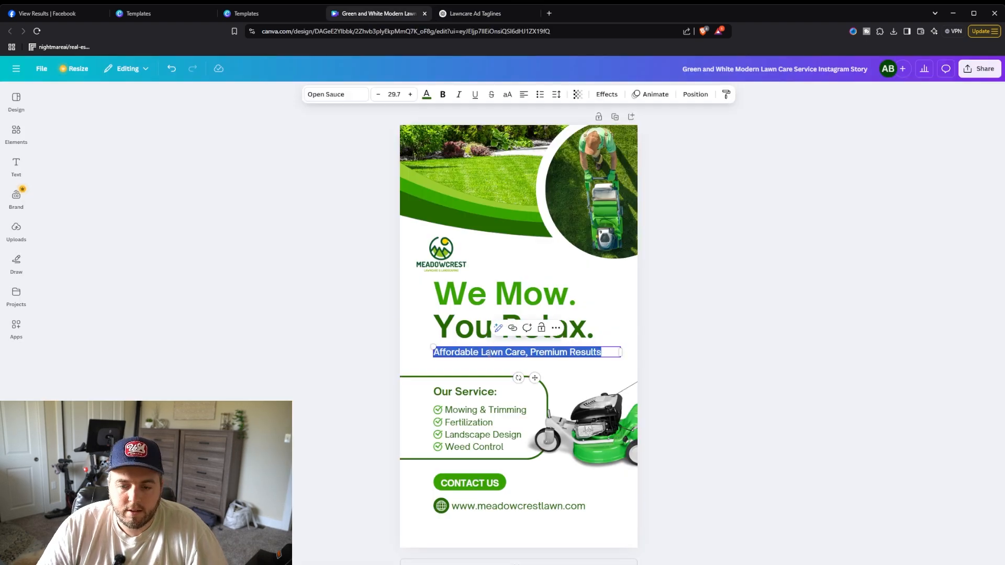
type("Cincy’s Budget-Friendly Lawn Pros!")
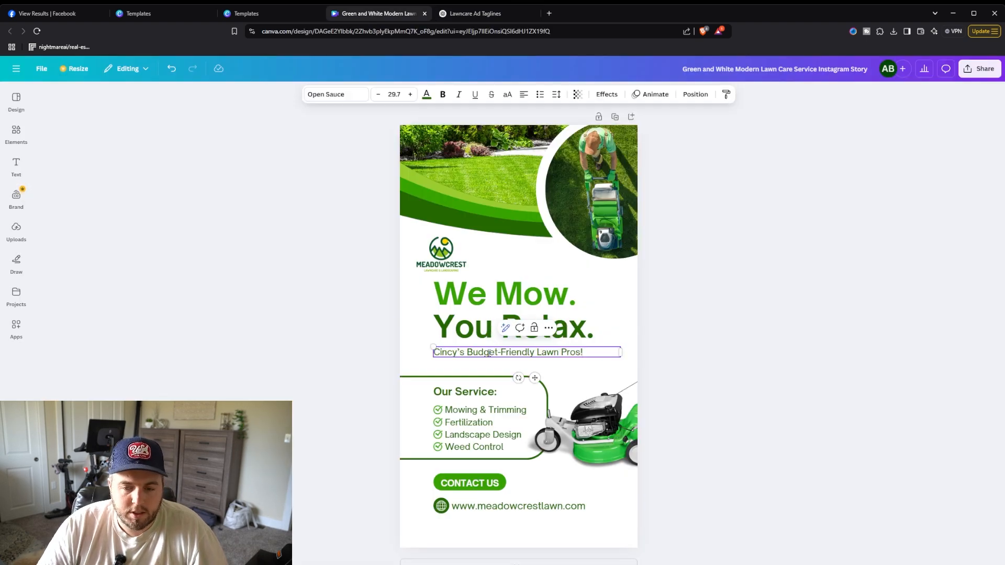
left_click(766, 293)
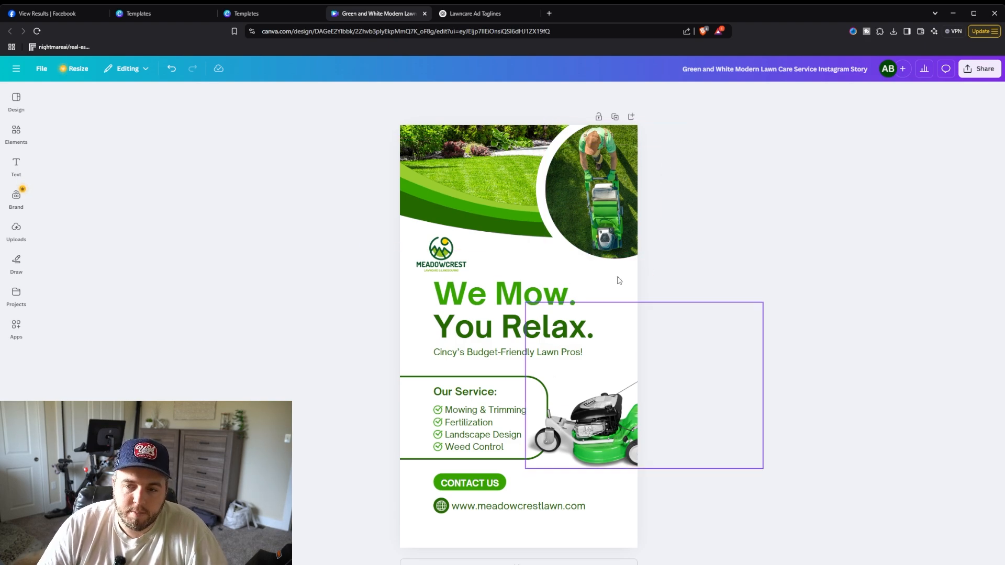
Step: Download the finished design as a PNG file
left_click(979, 76)
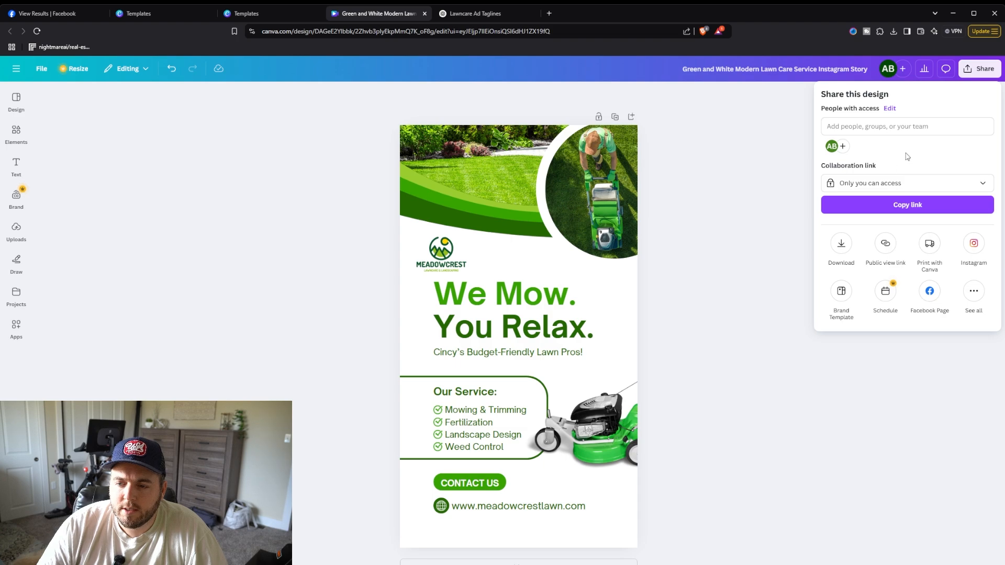
left_click(841, 244)
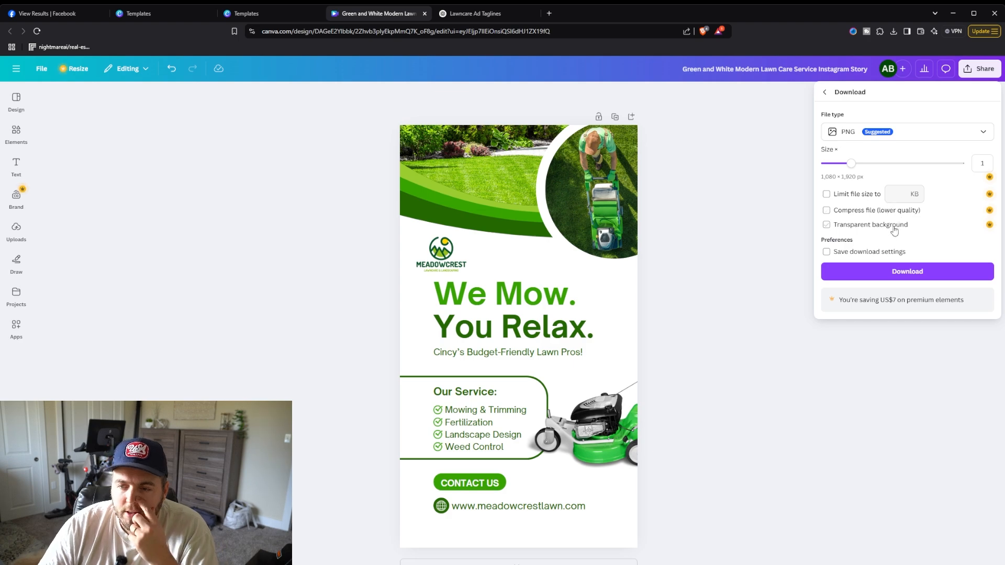
left_click(890, 273)
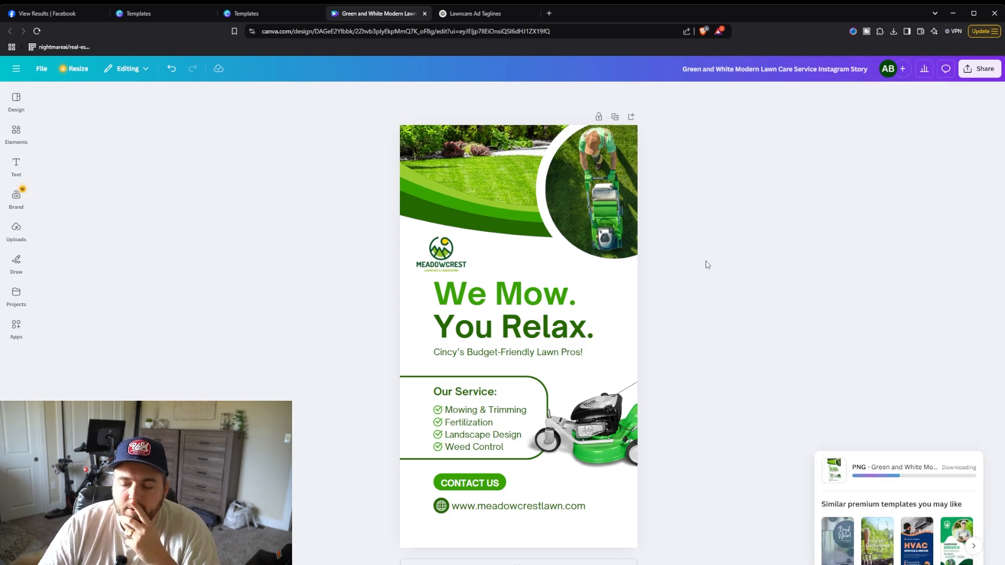
Step: Switch the Facebook account to the Brushworks Co. page profile
left_click(52, 13)
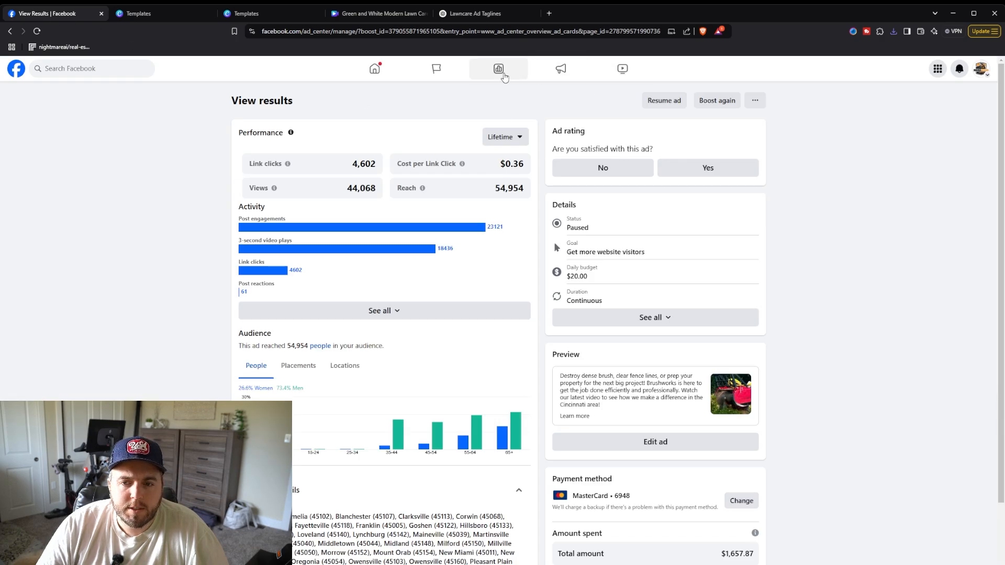
left_click(981, 68)
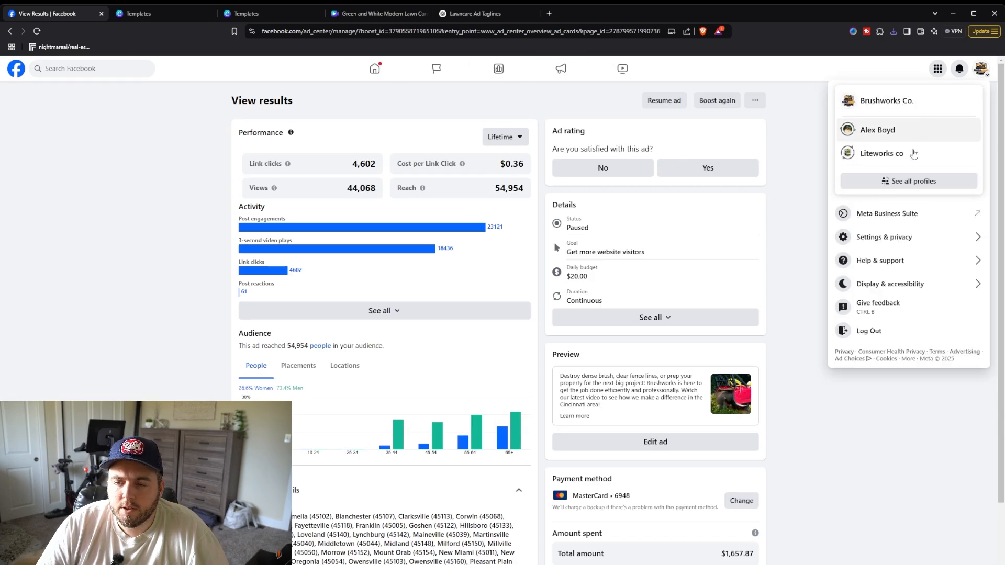
left_click(900, 101)
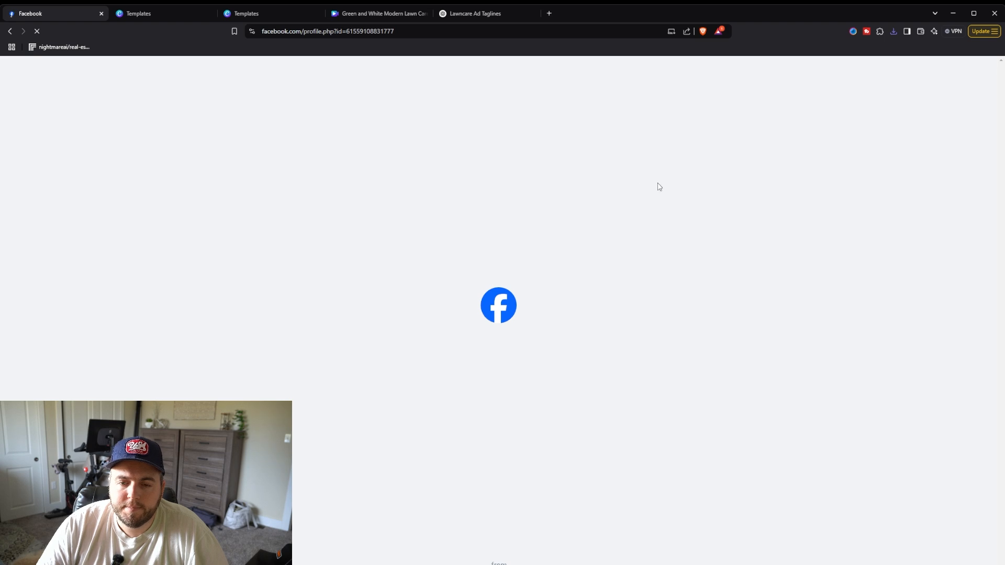
scroll(584, 221, "down", 4)
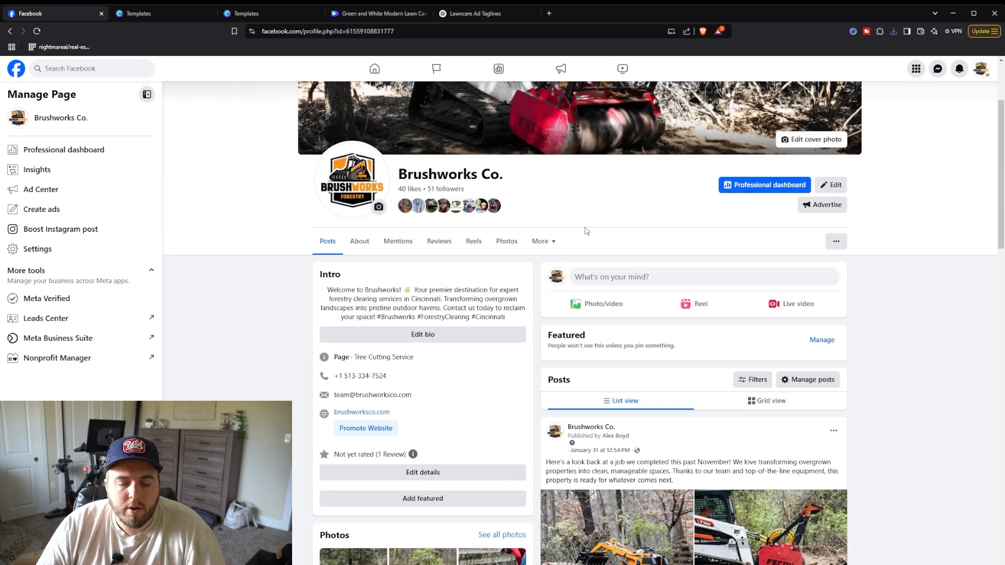
scroll(584, 228, "up", 3)
scroll(595, 252, "down", 7)
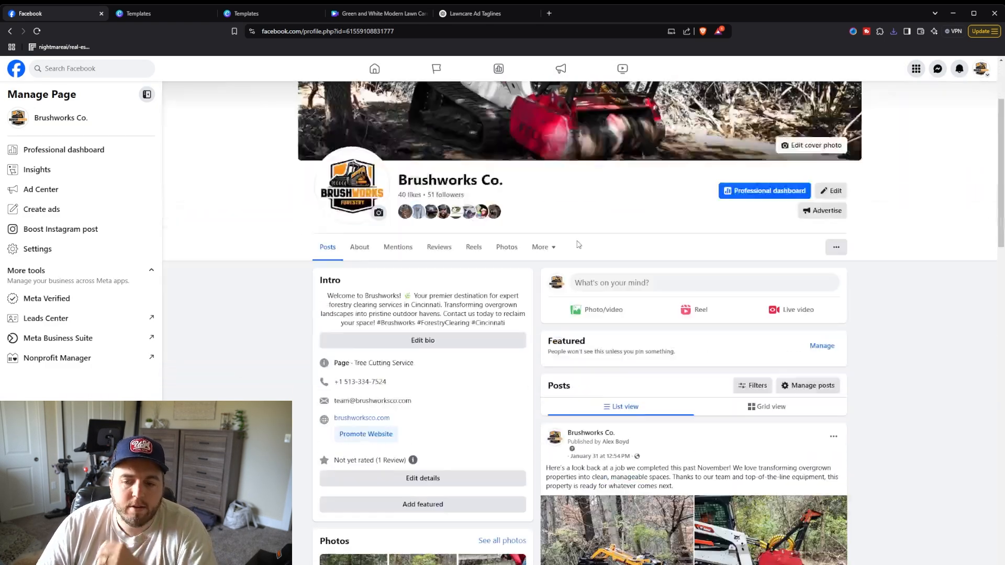
scroll(535, 219, "up", 7)
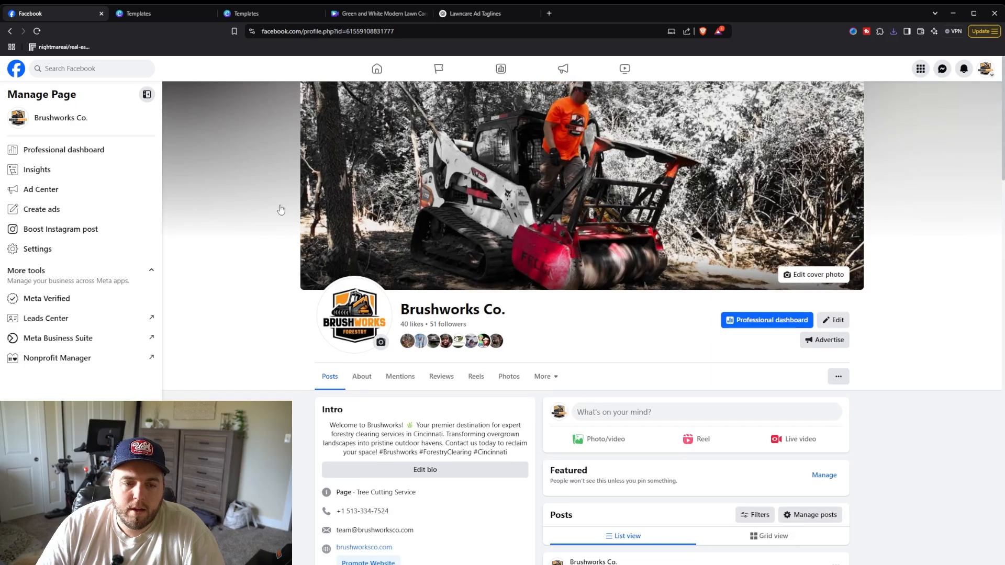
Step: Open the page's Ad Center and start creating a new ad
left_click(101, 197)
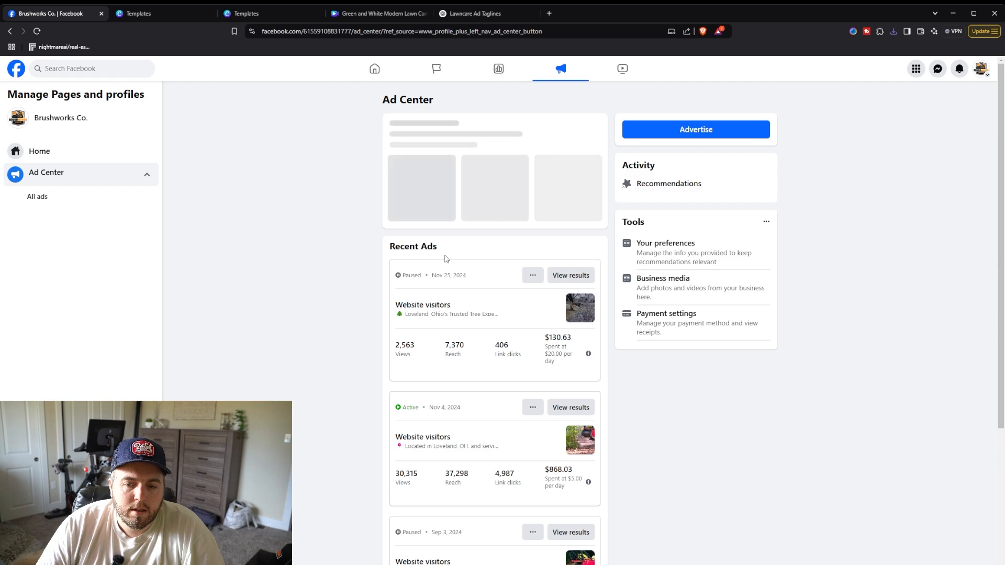
left_click(688, 125)
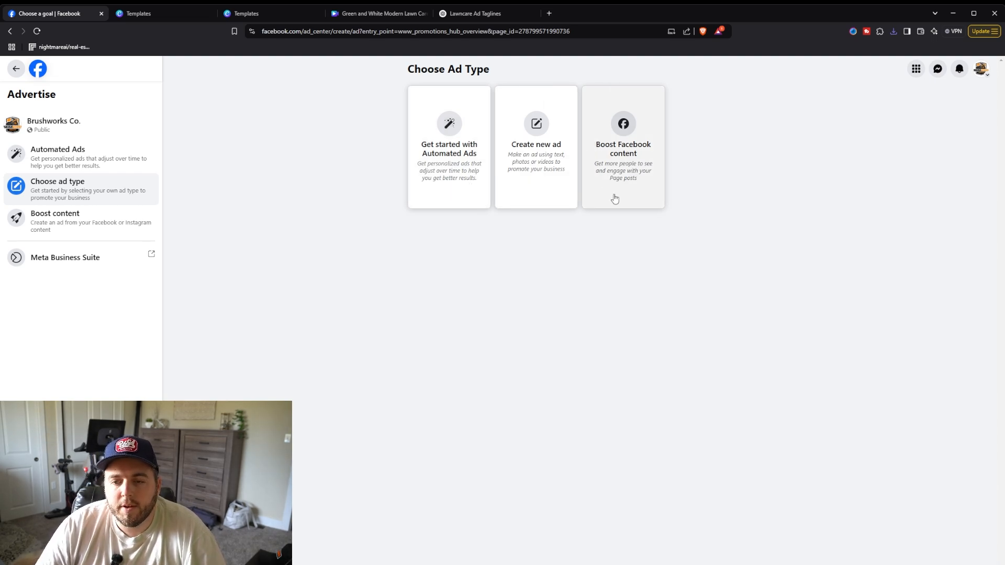
left_click(547, 176)
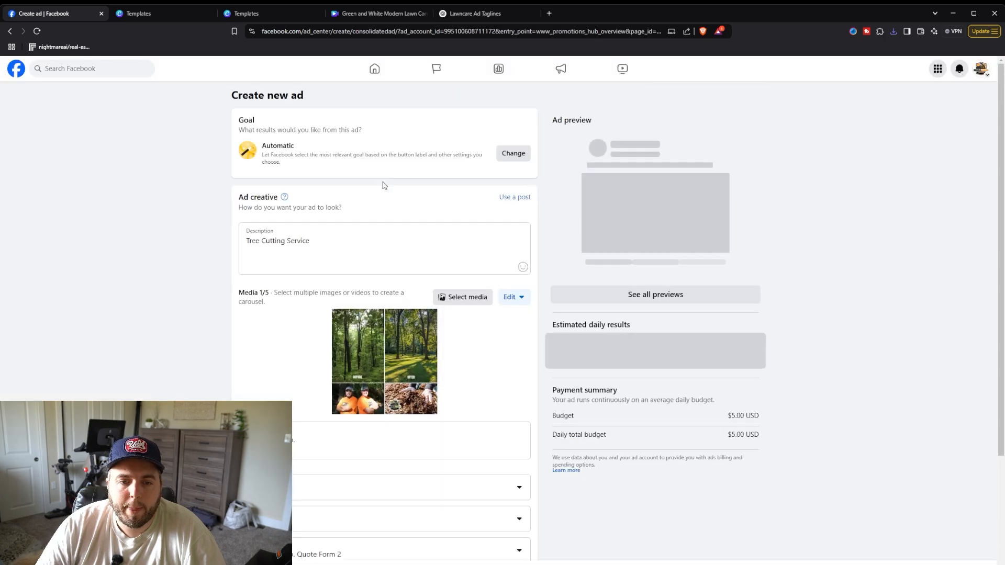
Step: Upload the downloaded lawn care design and select it as the ad's media
left_click(341, 254)
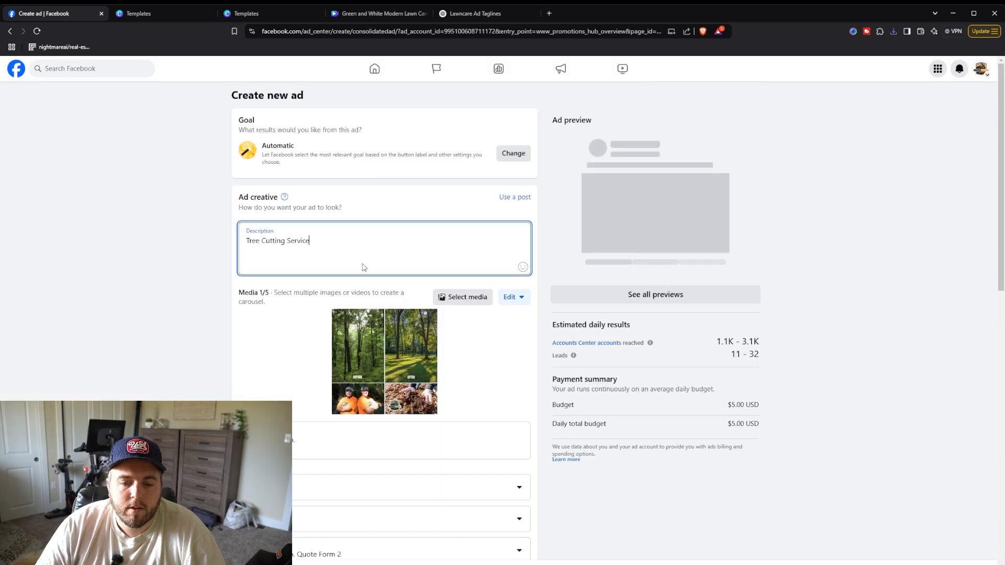
left_click(474, 299)
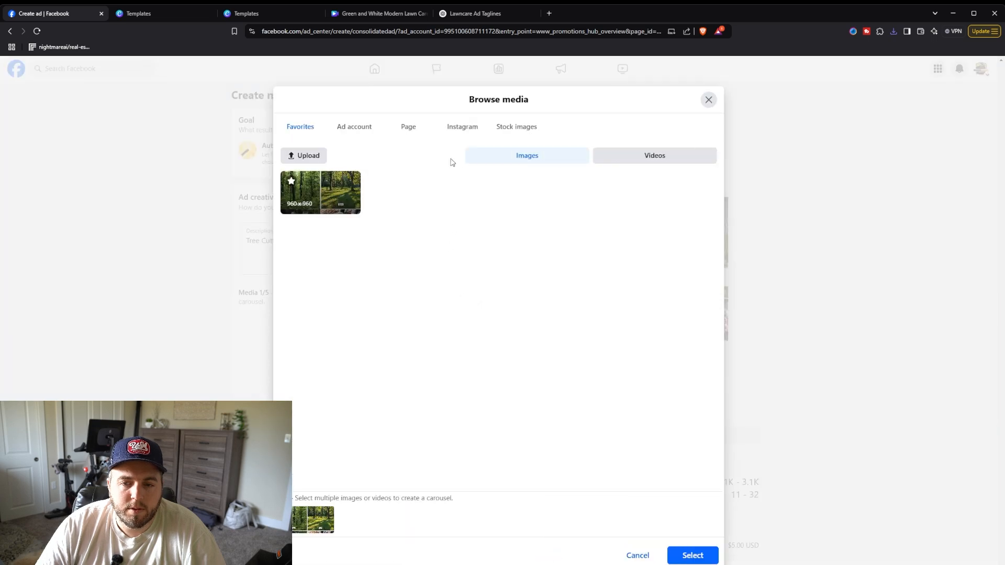
left_click(310, 156)
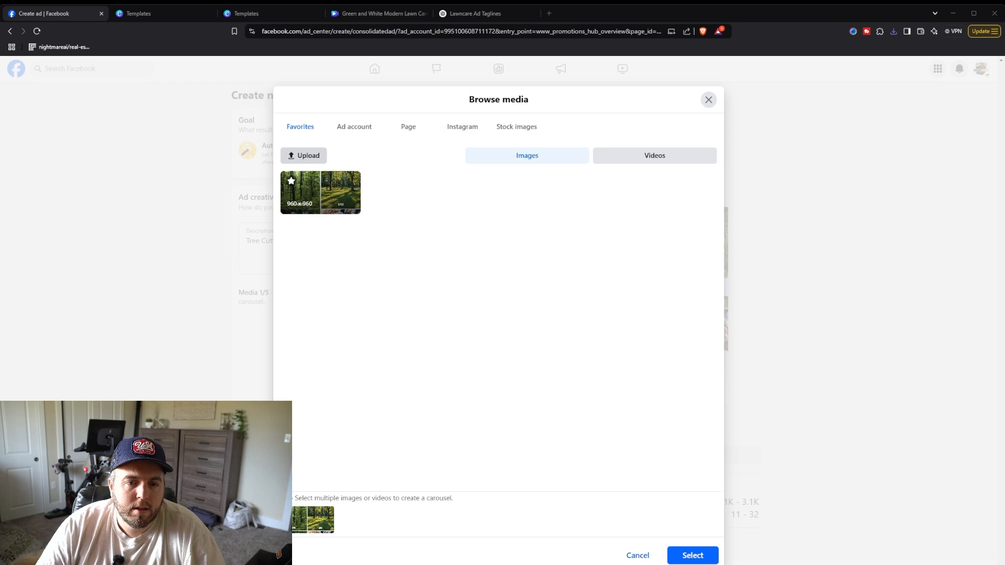
left_click(707, 557)
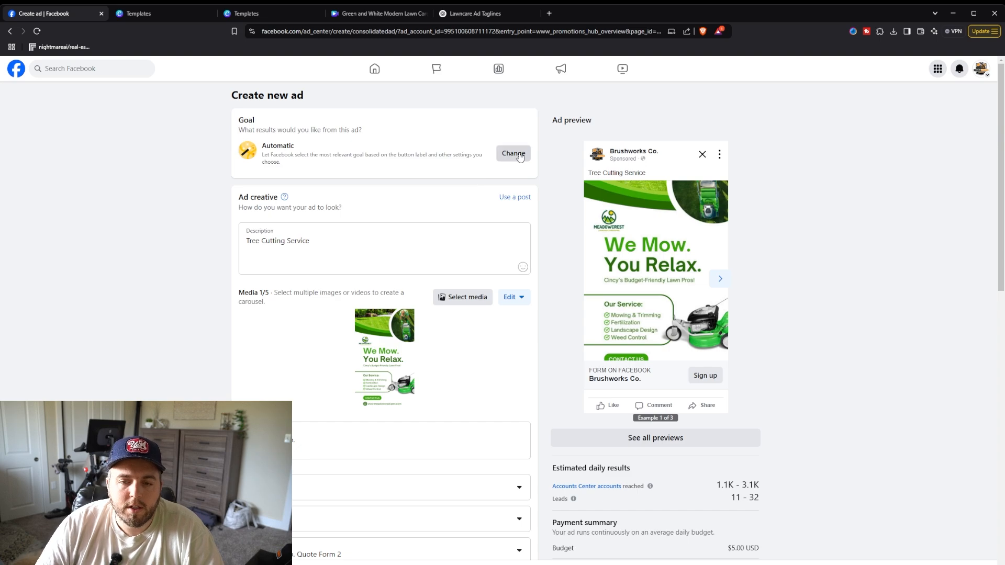
Step: Change the ad's goal to Get more website visitors and save it
left_click_drag(266, 147, 331, 150)
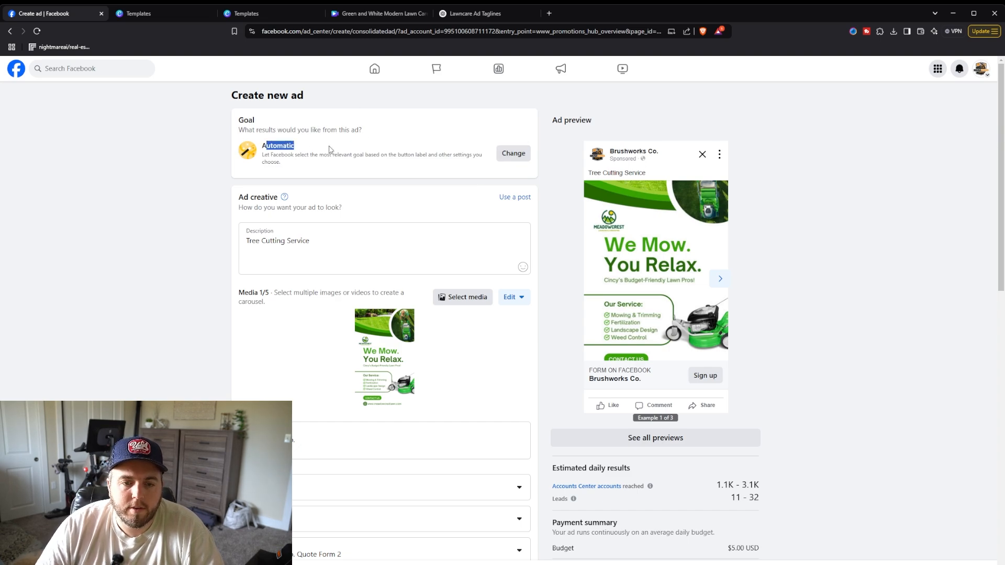
left_click(342, 153)
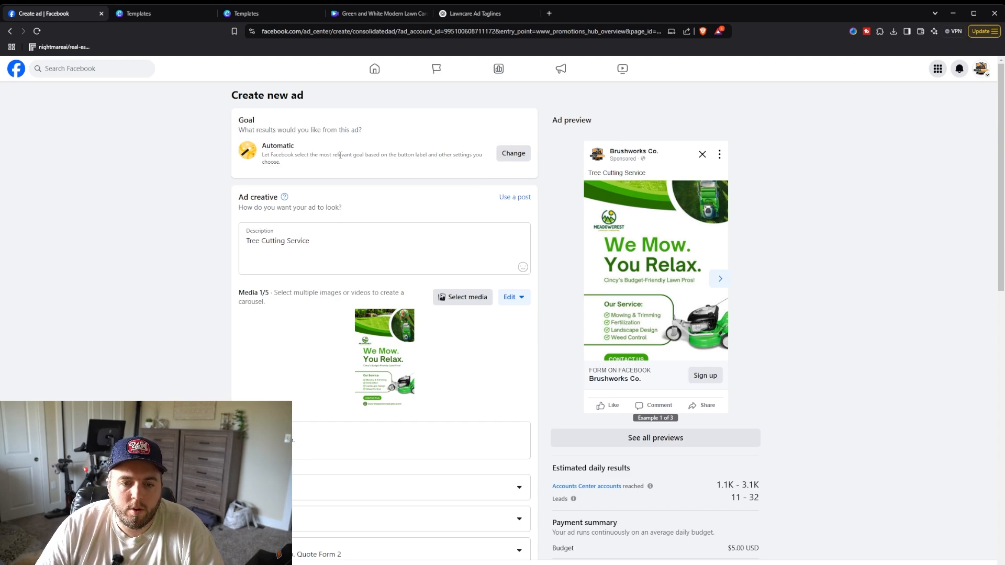
left_click(520, 155)
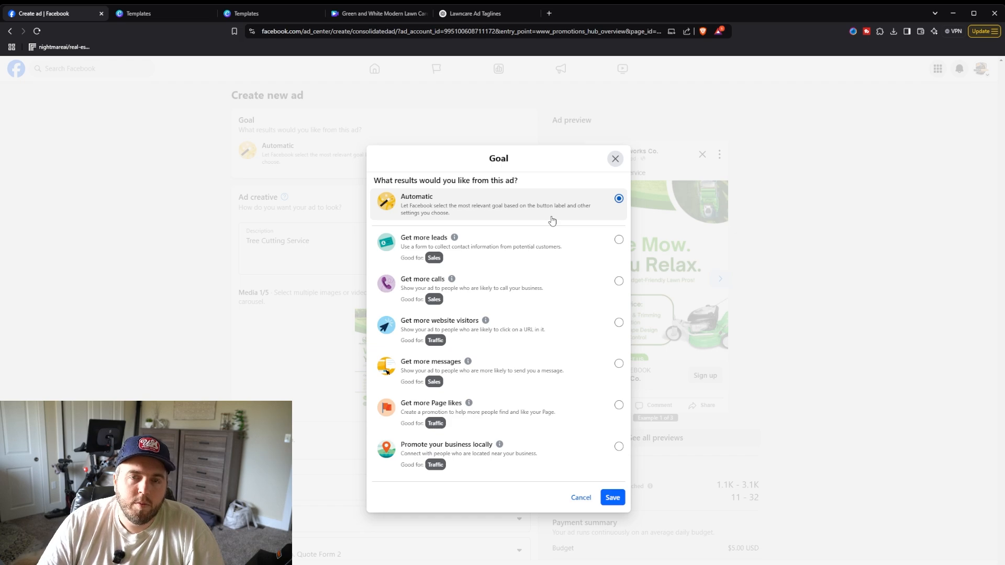
left_click(542, 325)
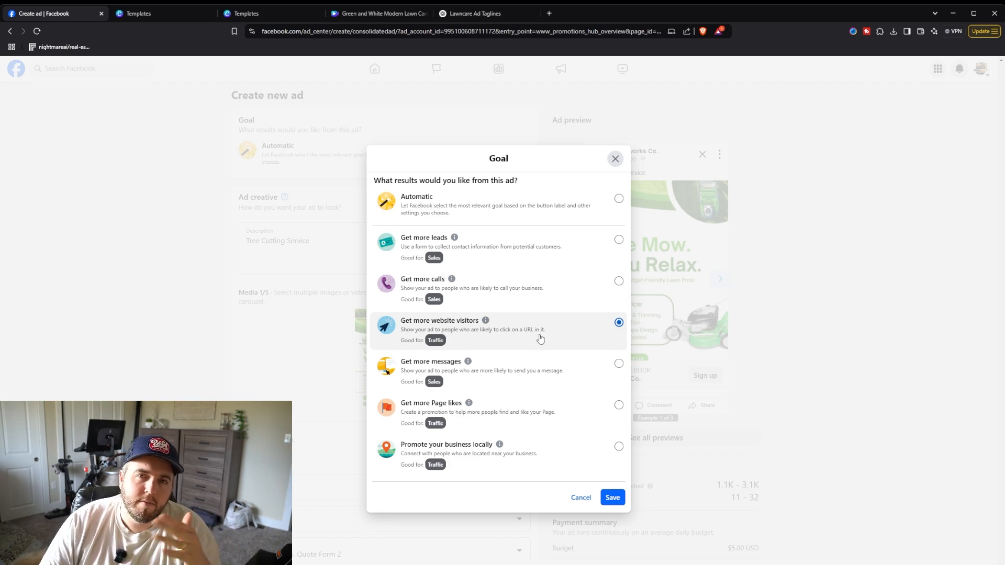
left_click(614, 498)
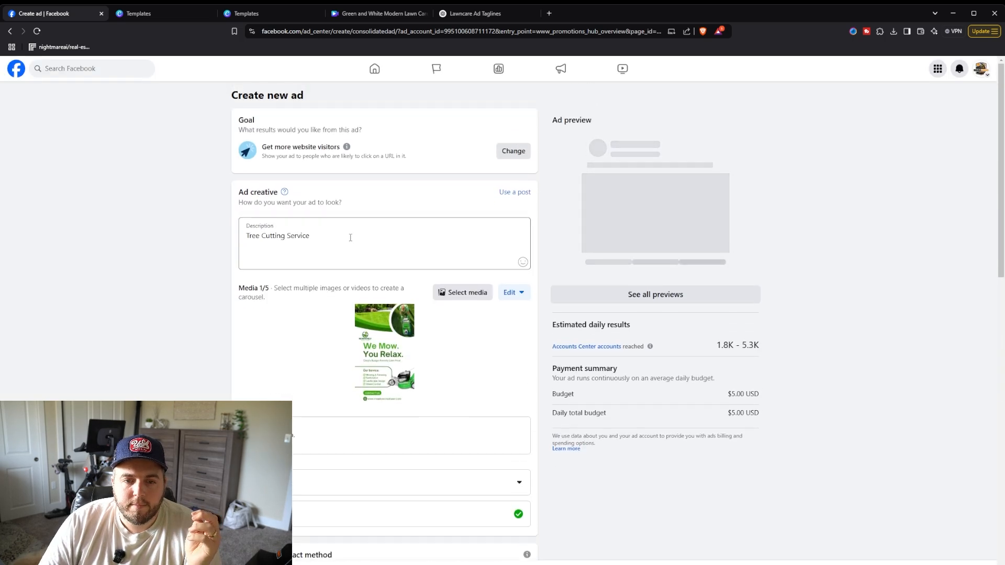
Step: Ask ChatGPT to write a description for the ad that includes the city as the main priority
left_click(345, 258)
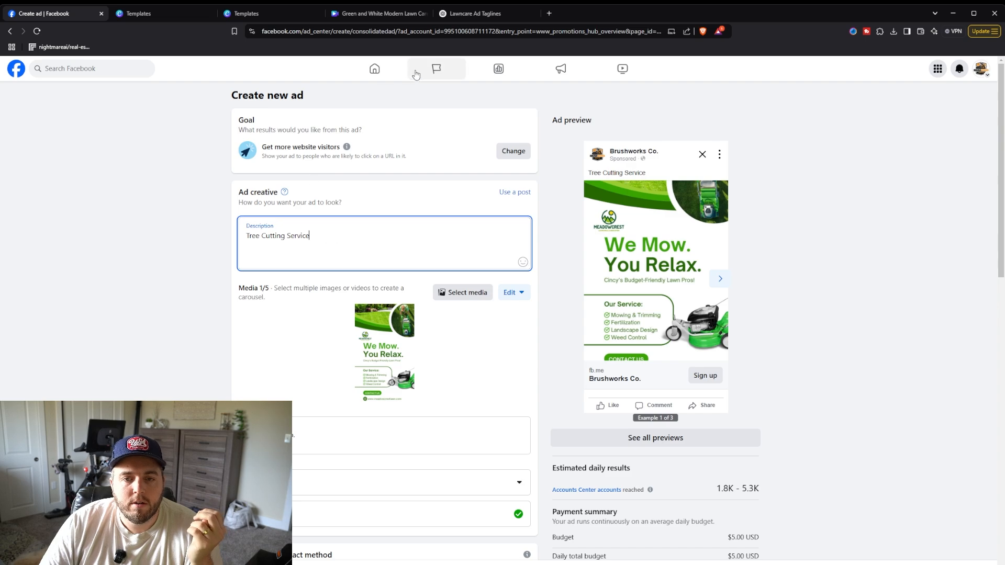
left_click(462, 18)
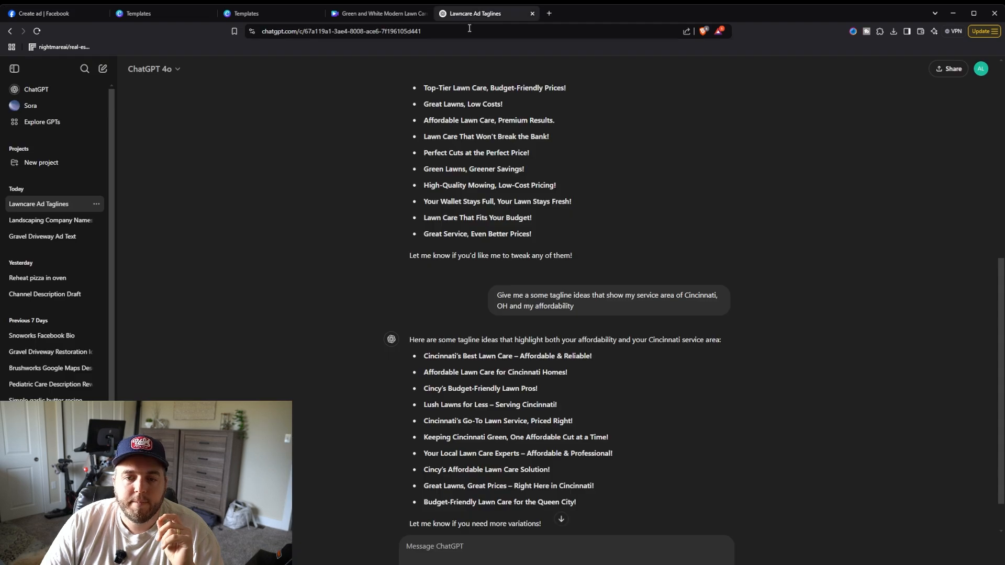
scroll(481, 363, "down", 1)
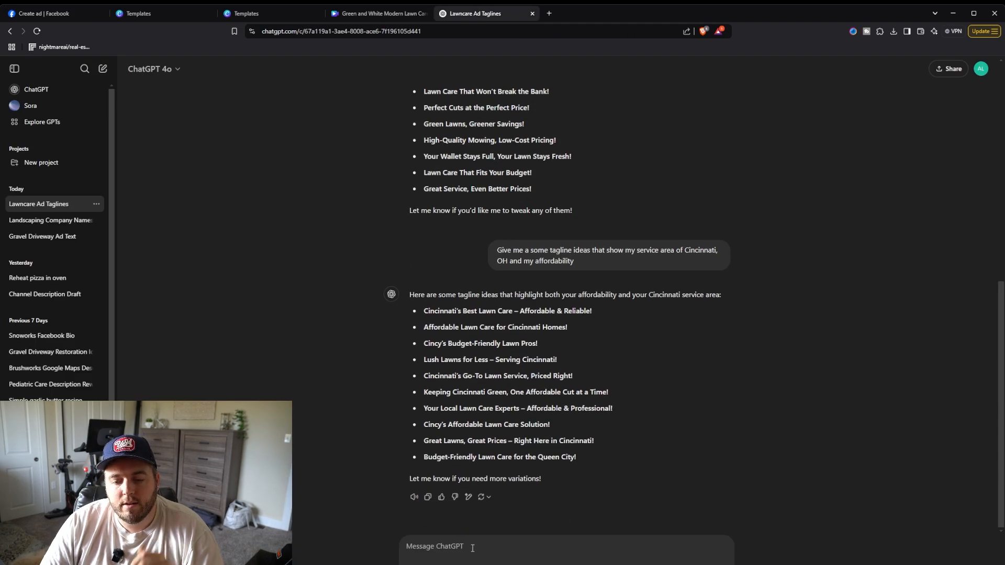
left_click(447, 554)
type("Writ")
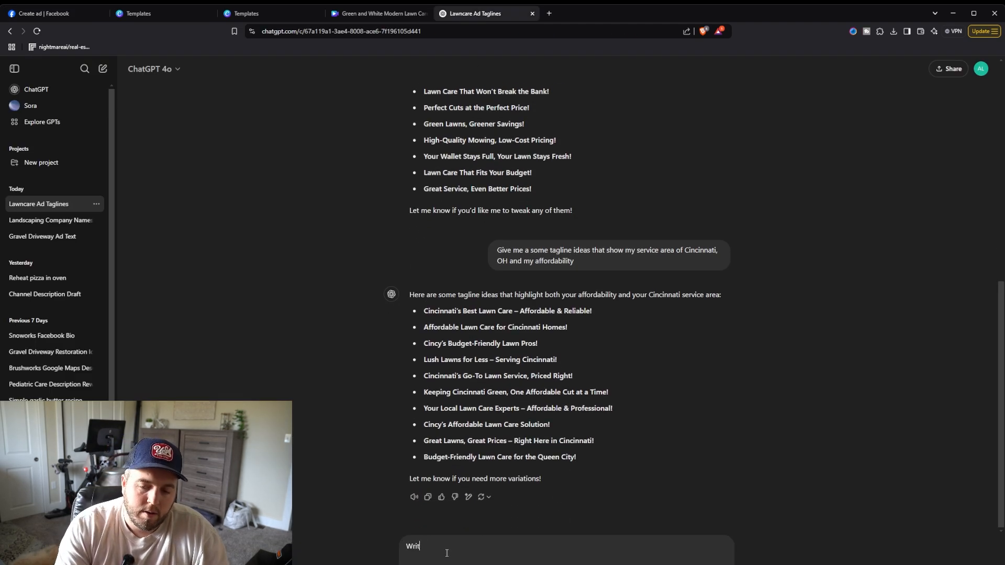
type("e a description for my ad")
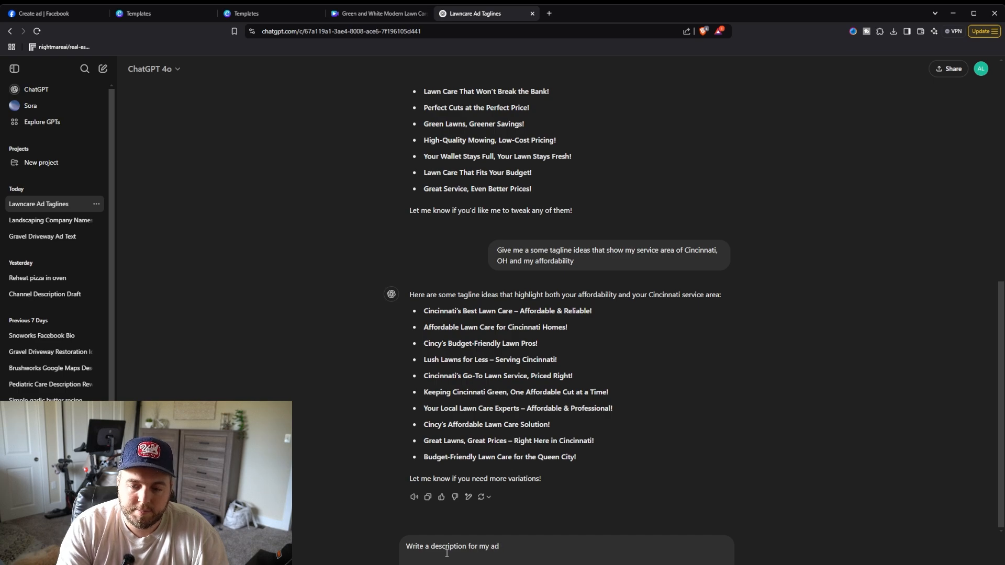
type(" and ma")
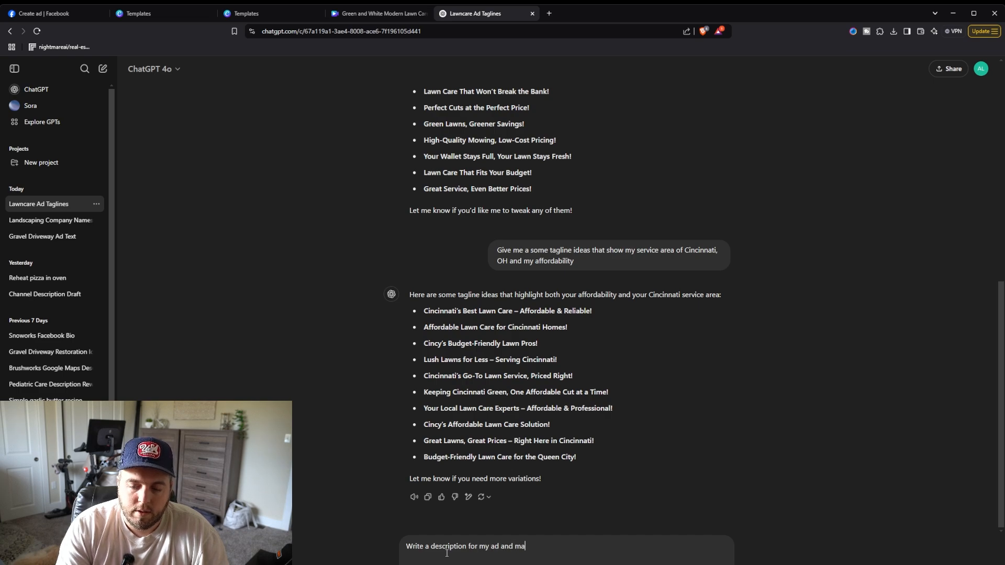
type("ke sure to include my lawn")
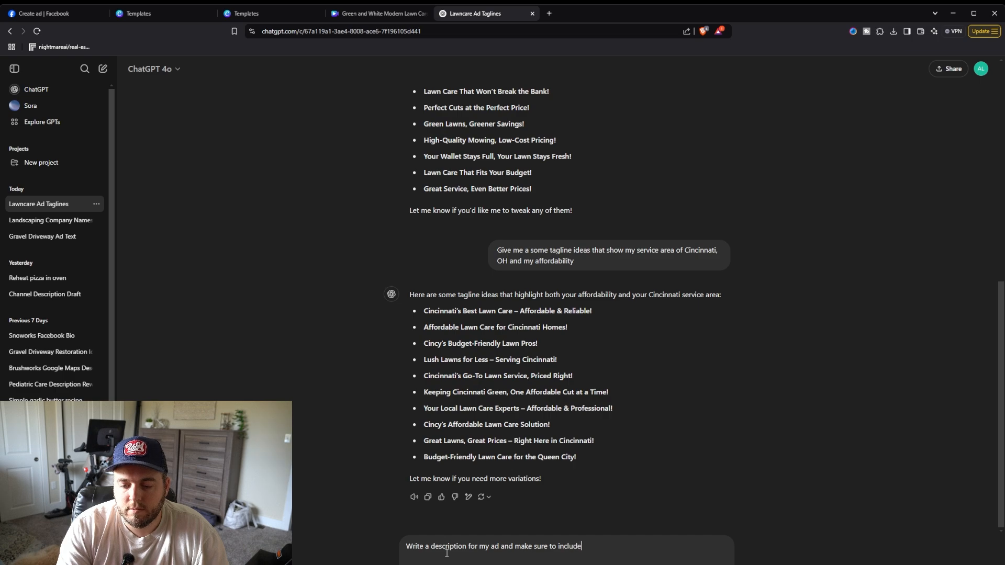
key("BackSpace")
key("BackSpace")
key("BackSpace")
key("BackSpace")
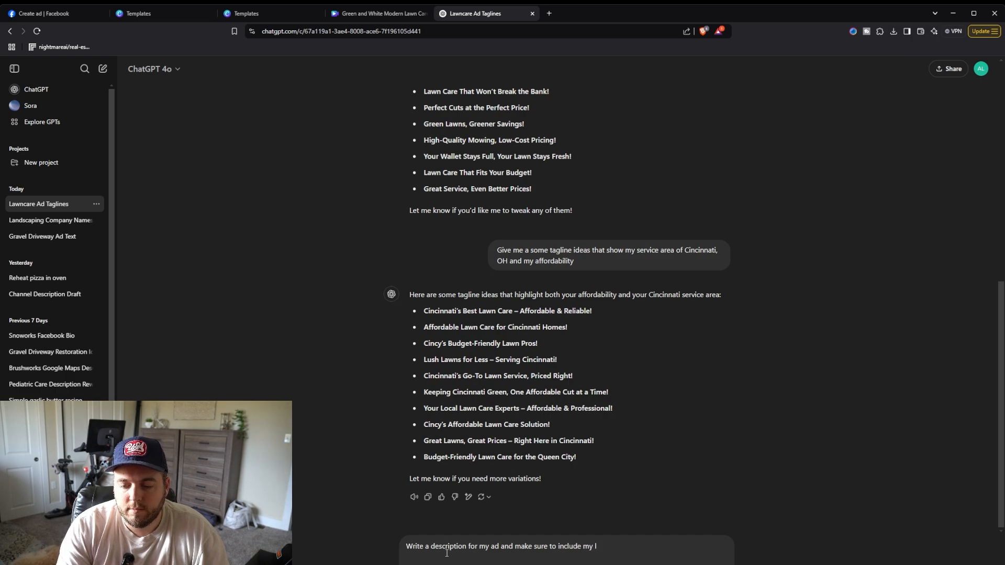
type("city ")
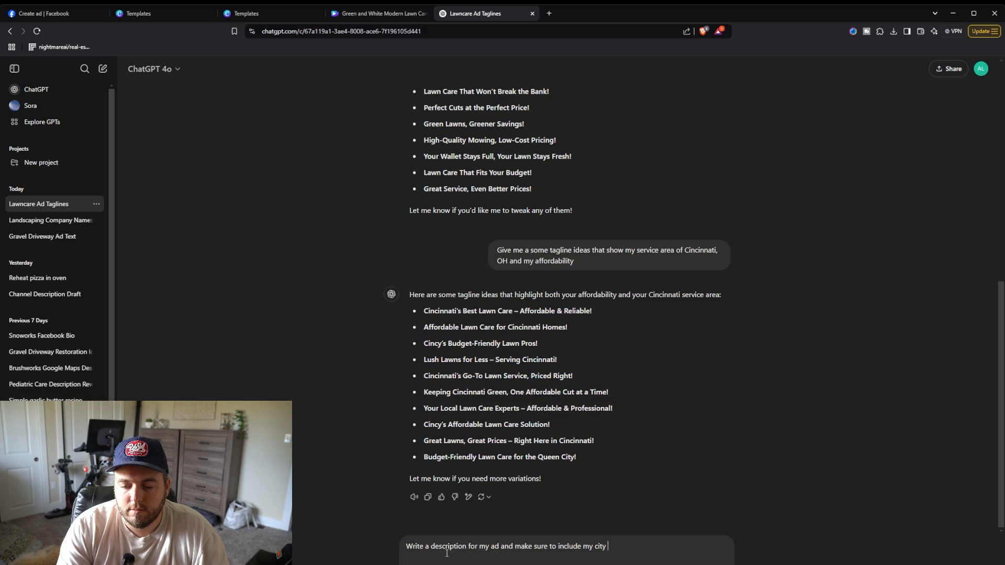
type("as the main prior")
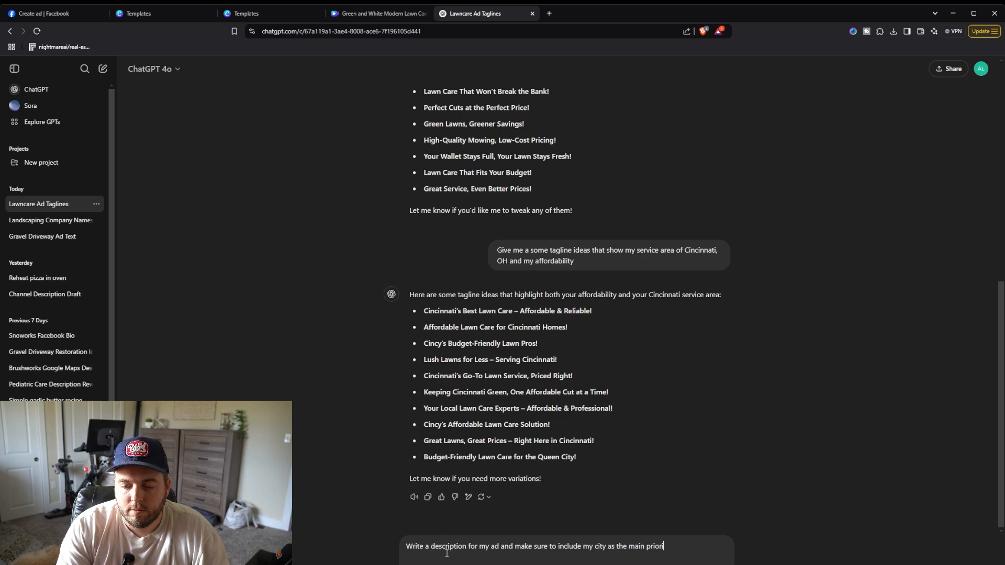
type("ity")
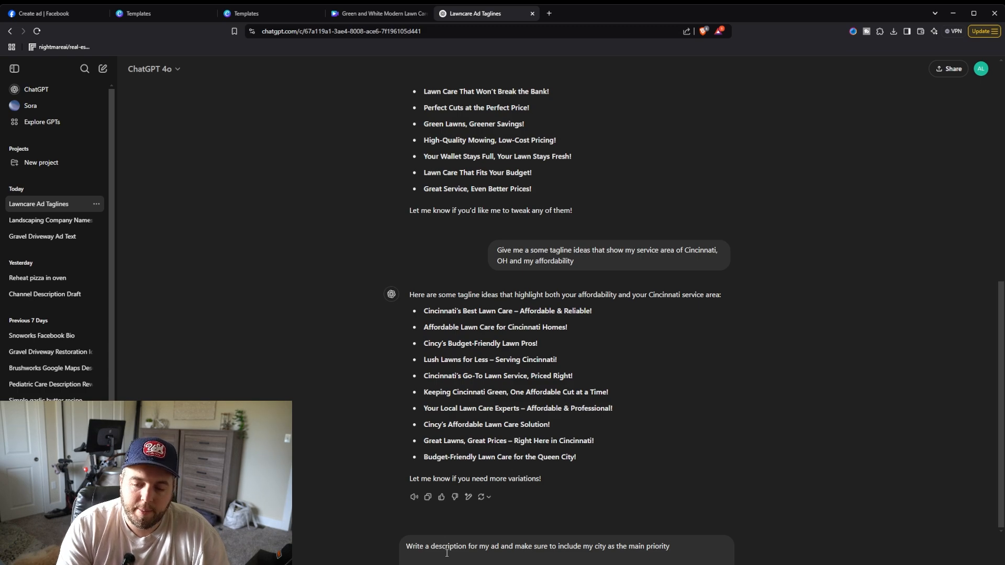
key("Return")
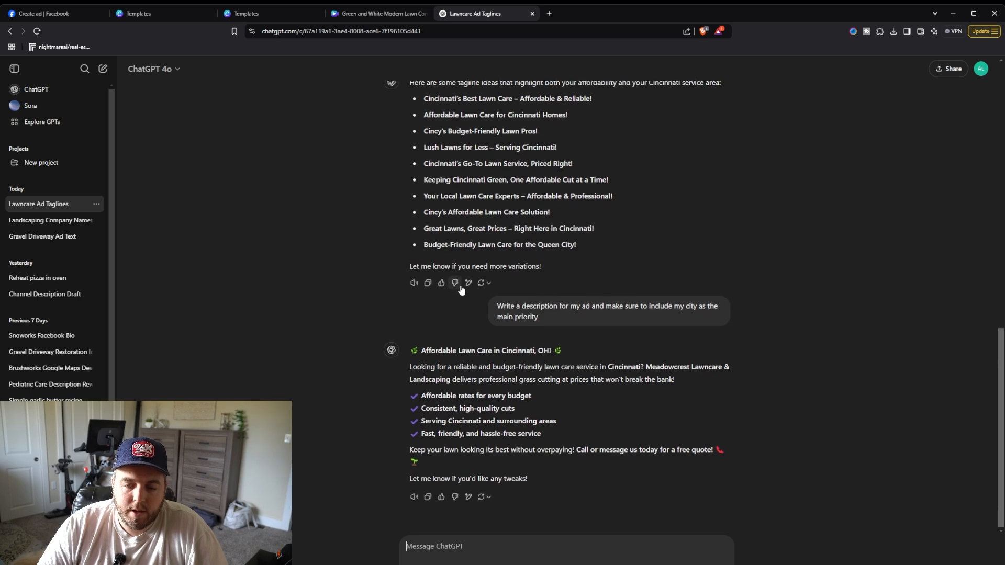
Step: Copy ChatGPT's generated ad description and paste it in place of the ad's description text
double_click(421, 353)
left_click(421, 353)
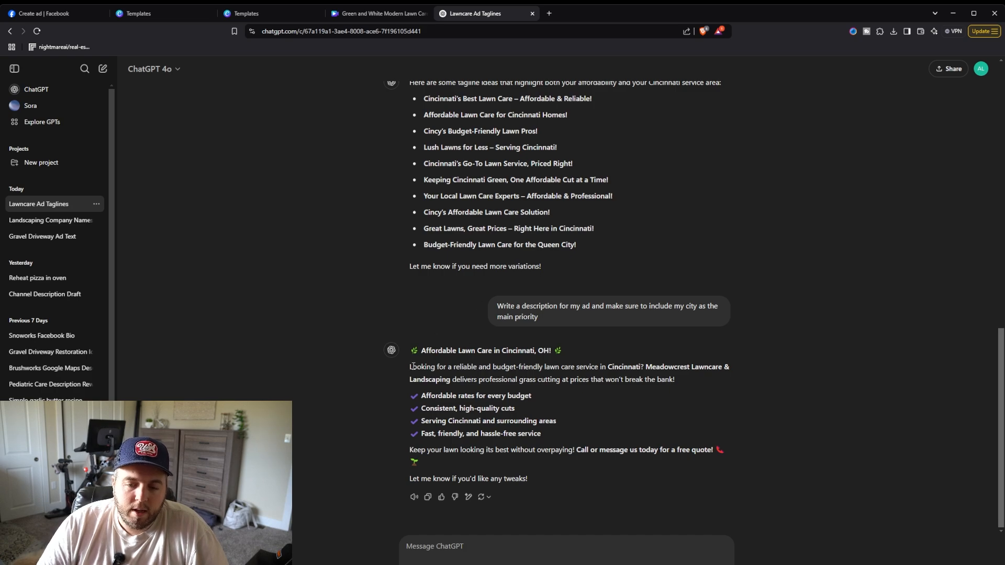
left_click_drag(412, 366, 687, 375)
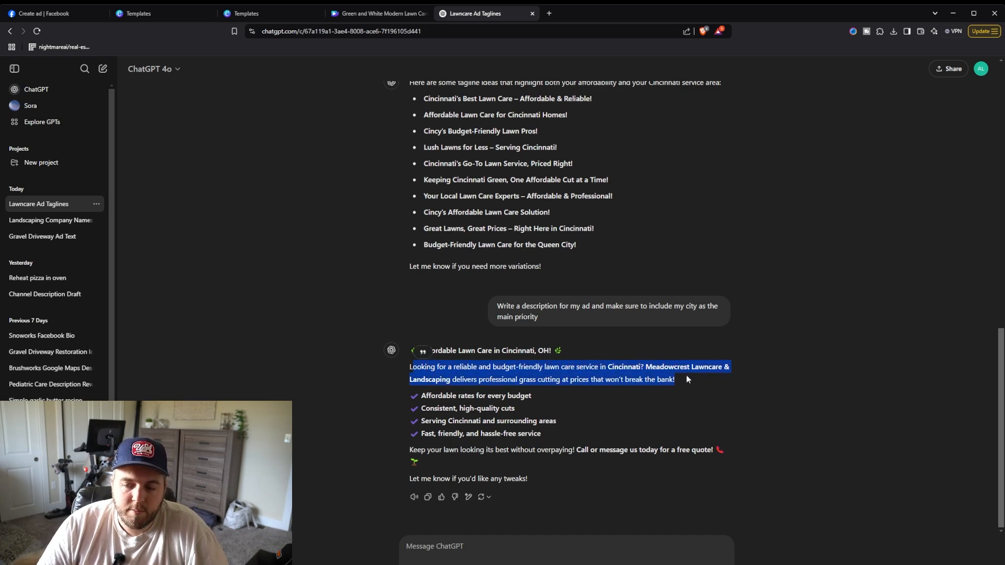
left_click(434, 377)
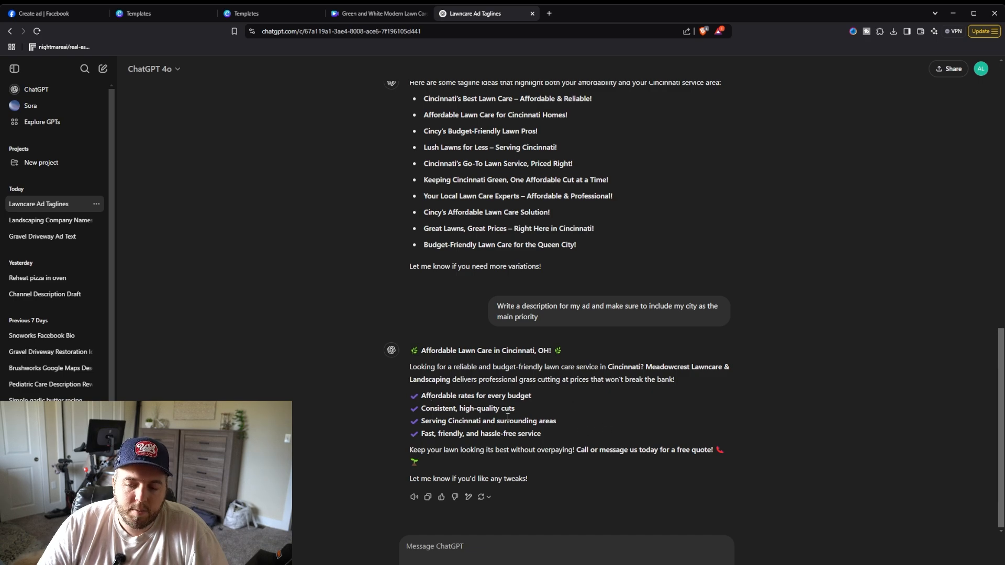
left_click_drag(413, 351, 509, 461)
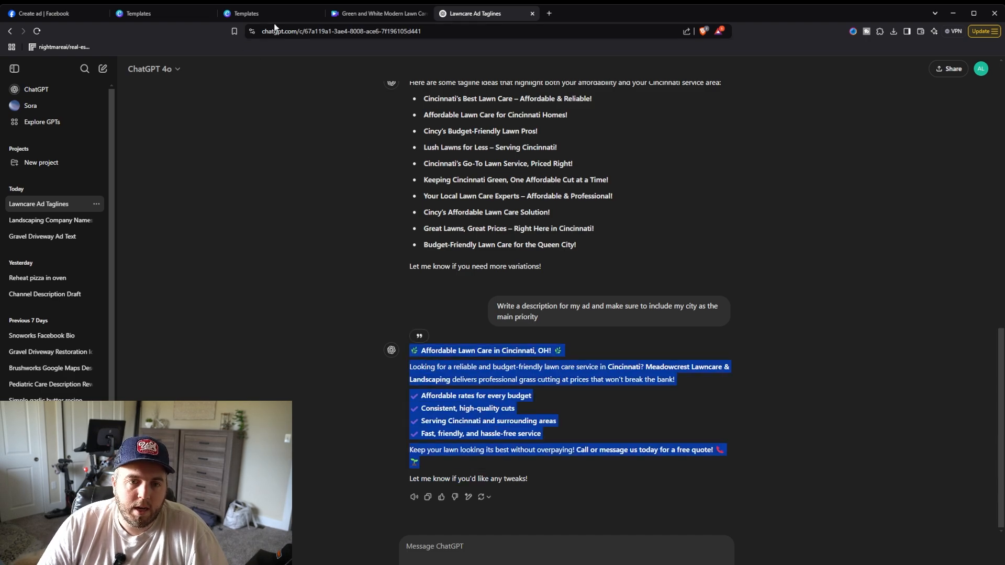
left_click(45, 13)
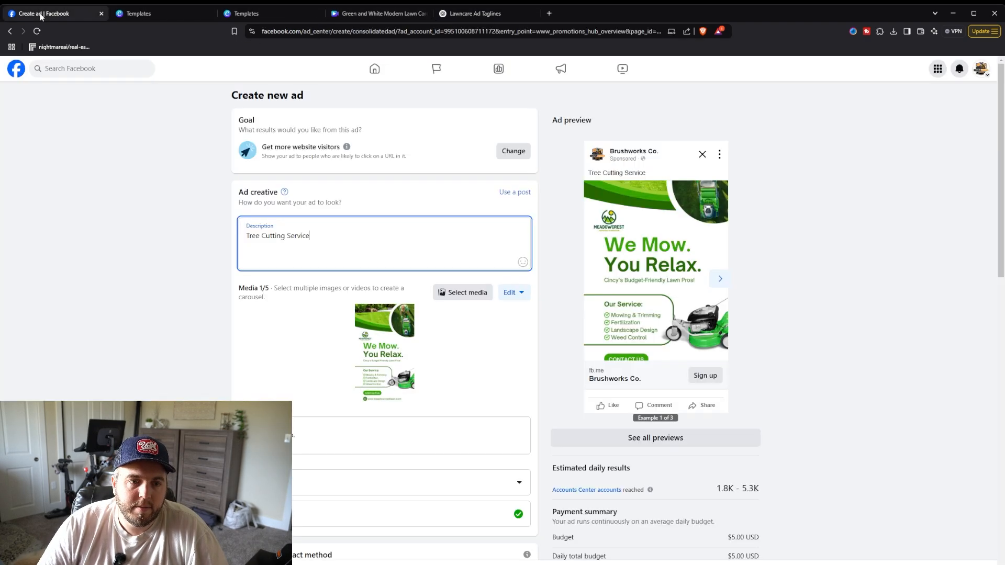
triple_click(316, 237)
type("🌿 Affordable Lawn Care in Cincinnati, OH! 🌿  Looking for a reliable and budget-friendly lawn care service in Cincinnati? Meadowcrest Lawncare & Landscaping delivers professional grass cutting at prices that won't break the bank!  ✔ Affordable rates for every budget ✔ Consistent, high-quality cuts ✔ Serving Cincinnati and surrounding areas ✔ Fast, friendly, and hassle-free service  Keep your lawn looking its best without overpaying! Call or message us today for a free quote! 📞🌱")
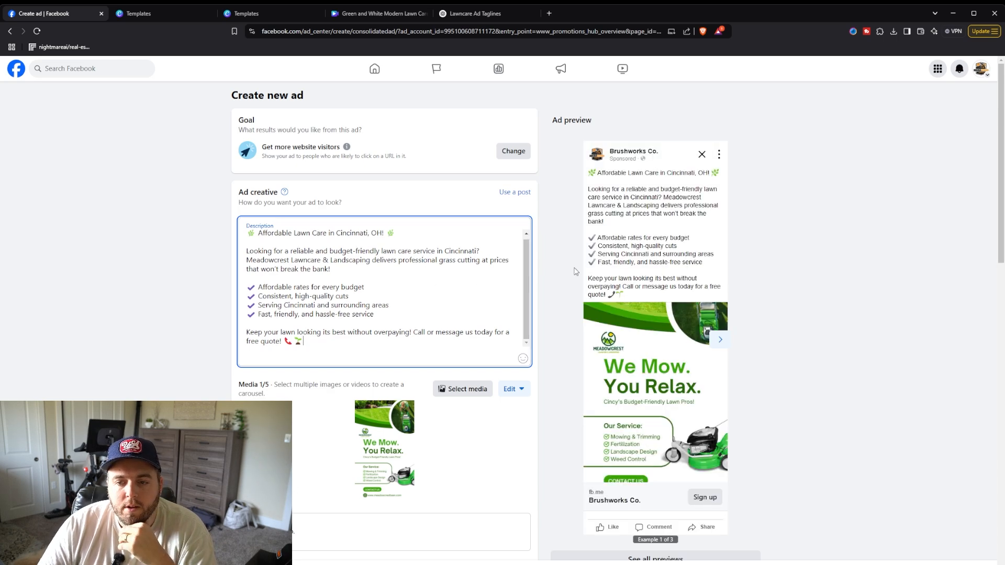
Step: Ask ChatGPT for a headline or call to action that is 25 characters or less
scroll(618, 258, "down", 1)
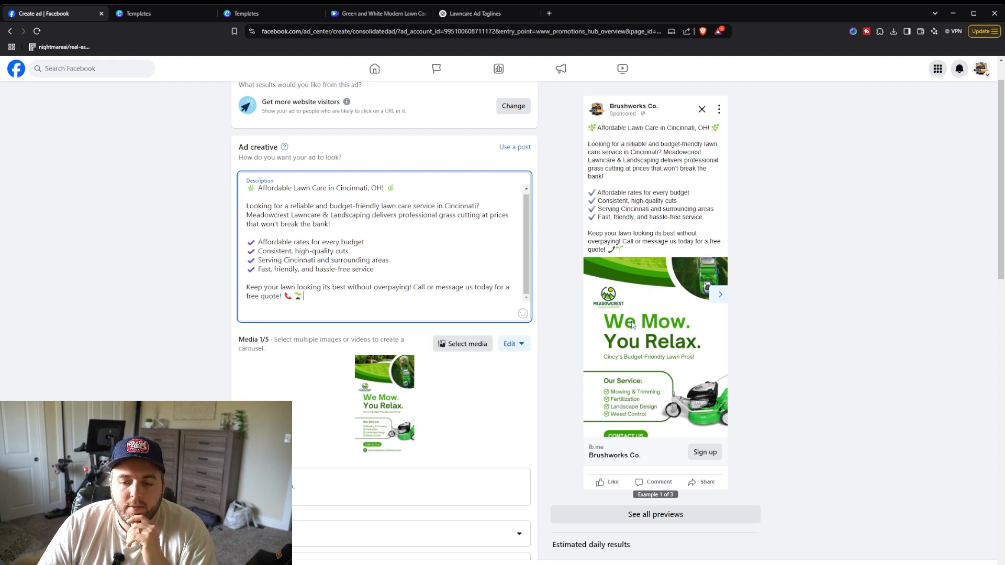
scroll(634, 325, "down", 3)
scroll(639, 294, "up", 2)
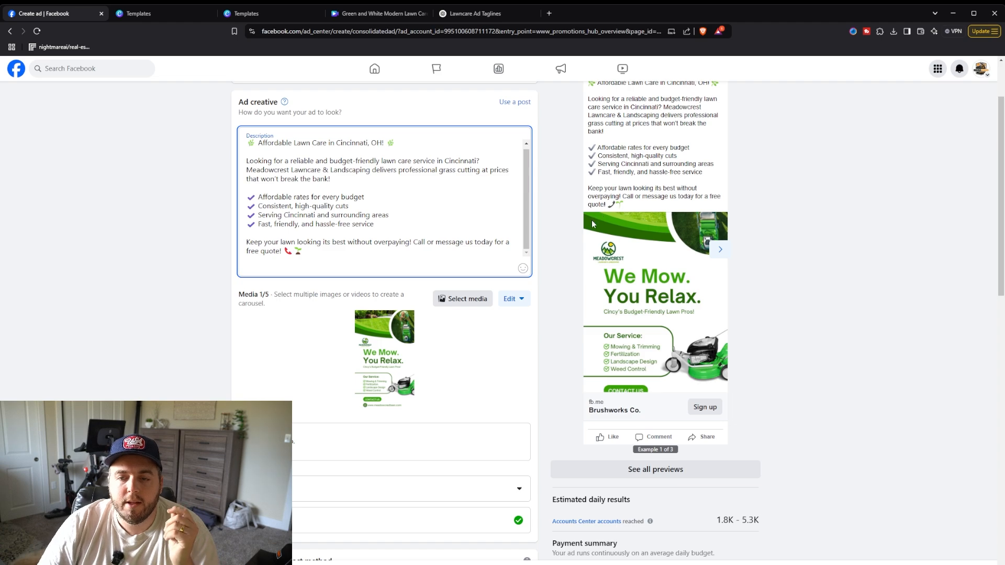
scroll(592, 219, "up", 2)
scroll(576, 219, "down", 3)
scroll(564, 218, "down", 2)
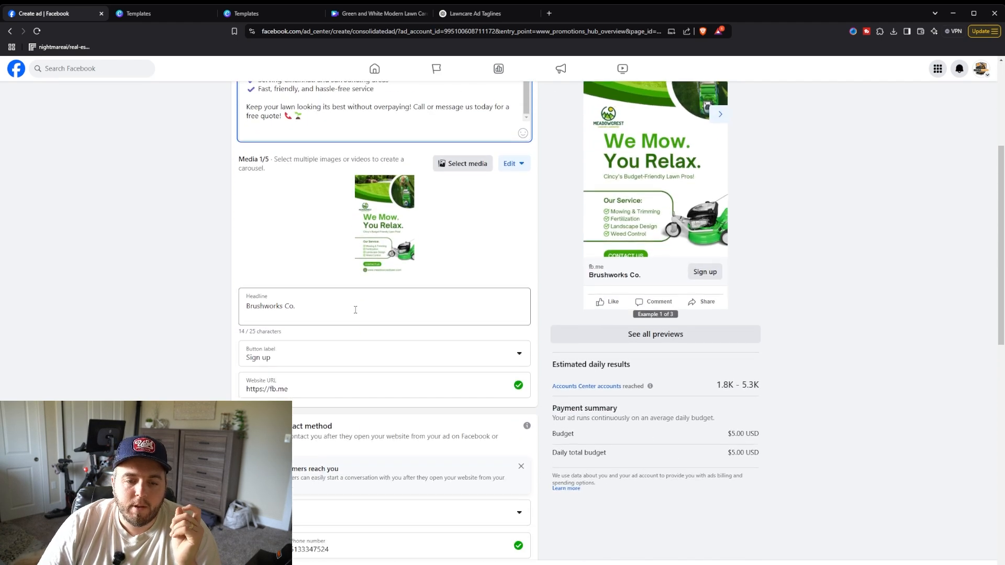
left_click(315, 315)
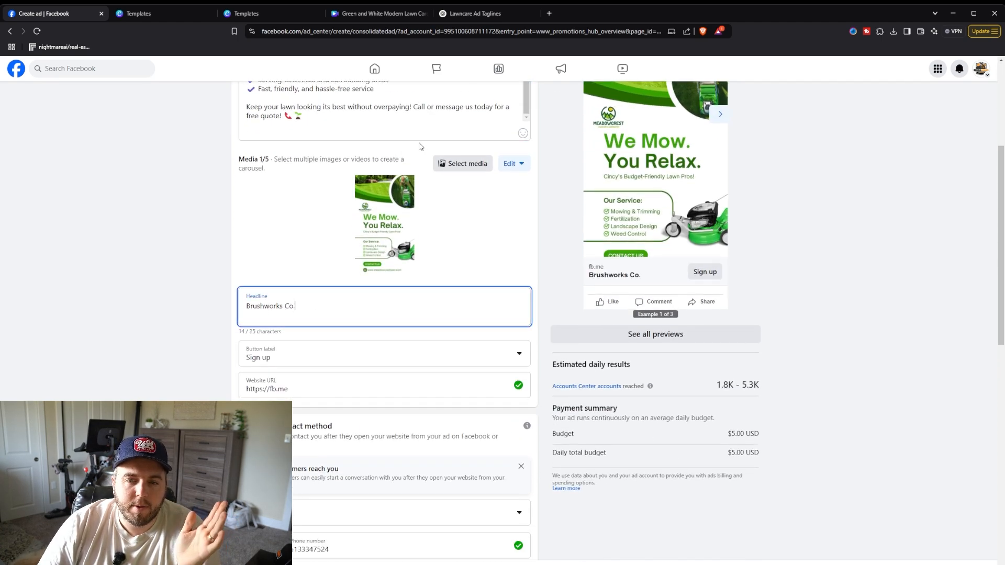
left_click(484, 16)
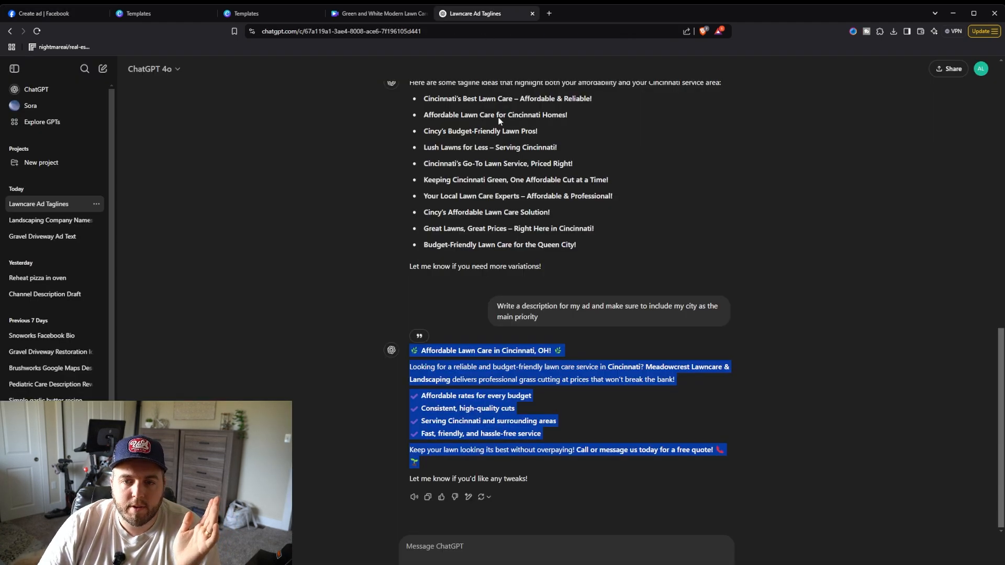
left_click(457, 542)
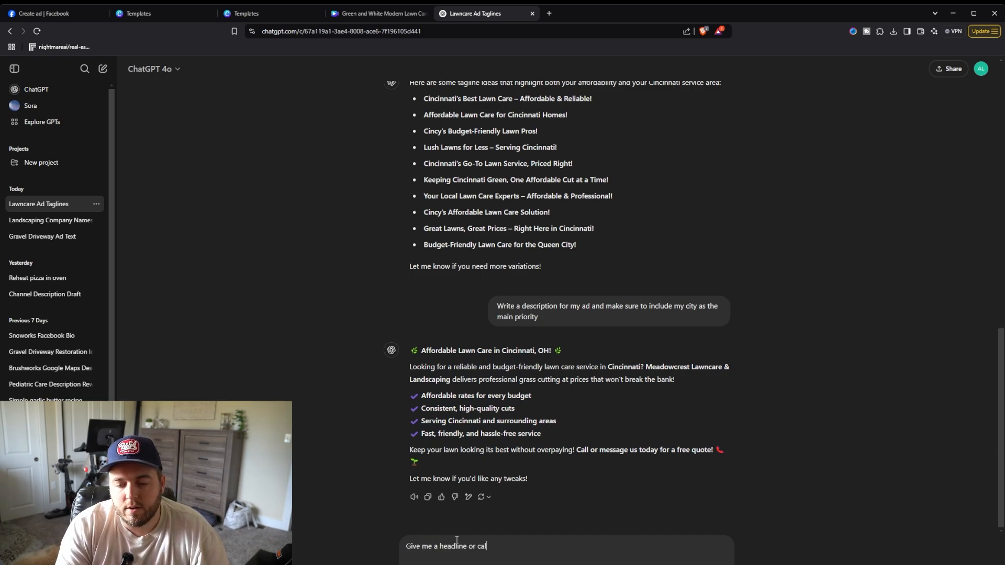
type("ction that is")
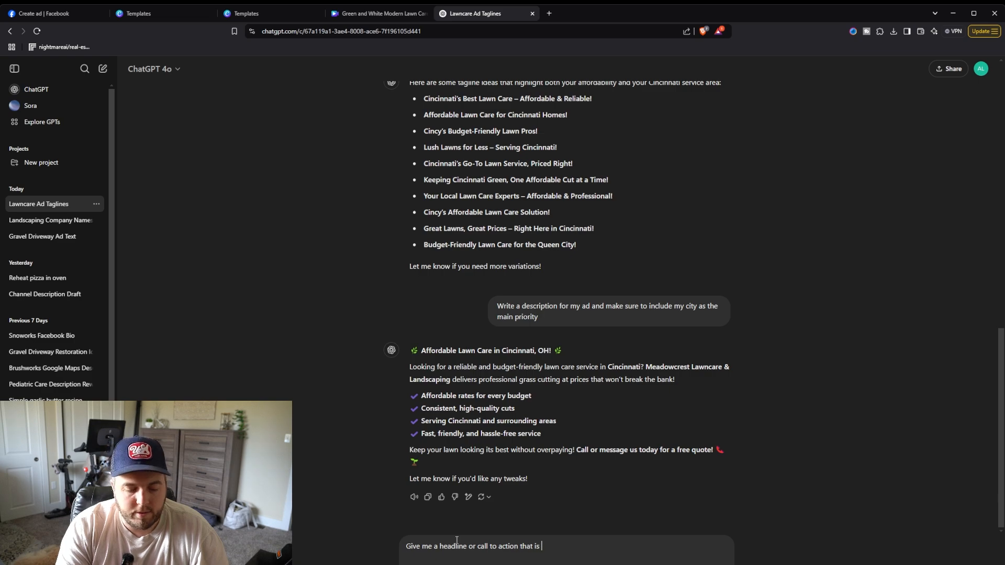
type(" 25 characters or")
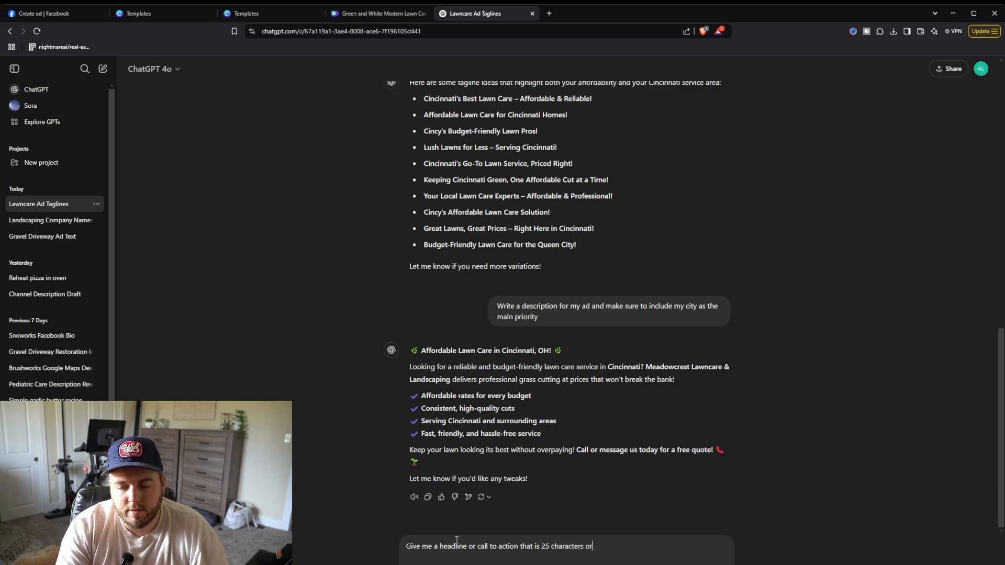
type(" less")
key("Return")
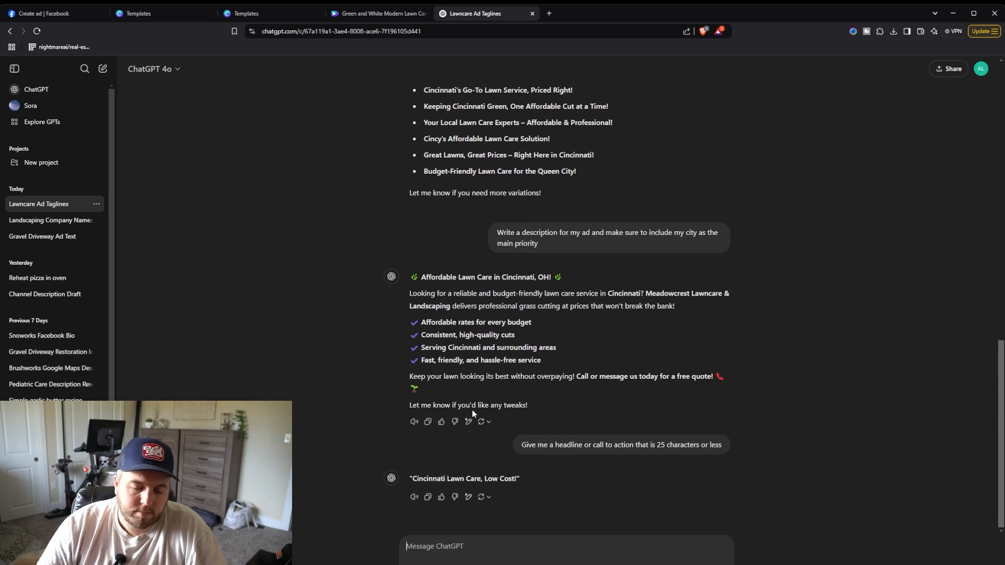
Step: Ask ChatGPT for a few more headline ideas and select "Cincy Lawn Care for Less!"
type("Give me a few")
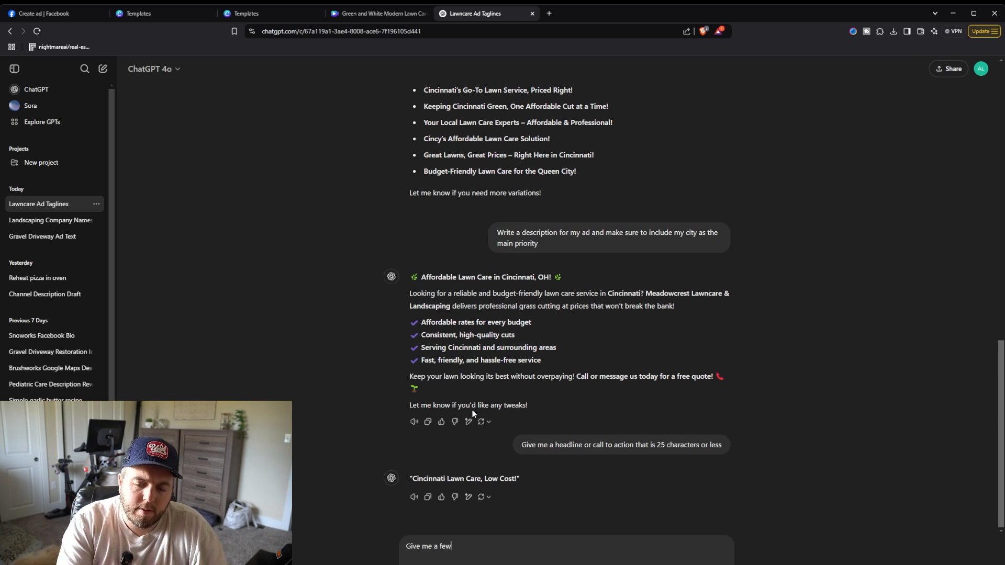
type(" ideas")
key("Return")
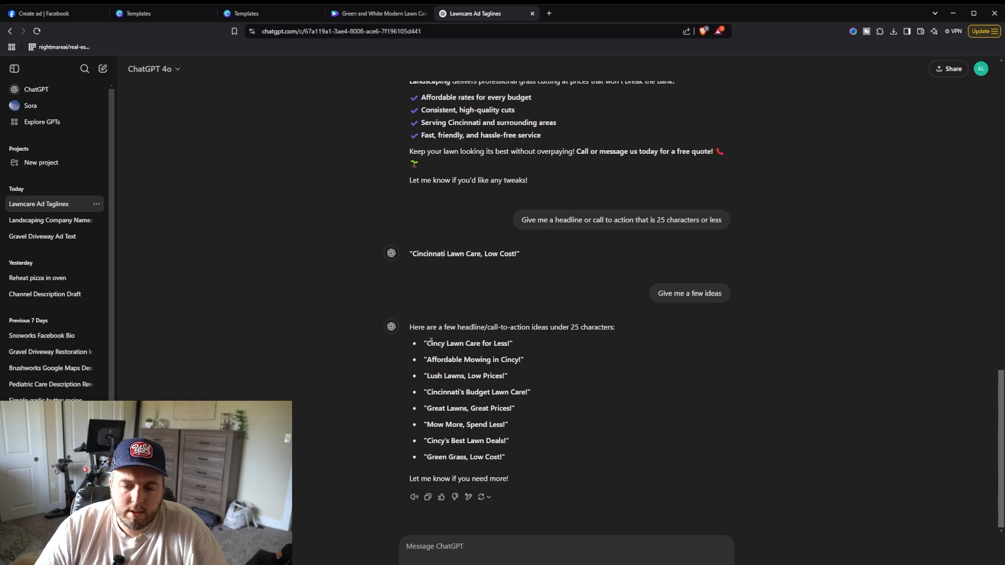
left_click_drag(431, 342, 508, 347)
key("ctrl+c")
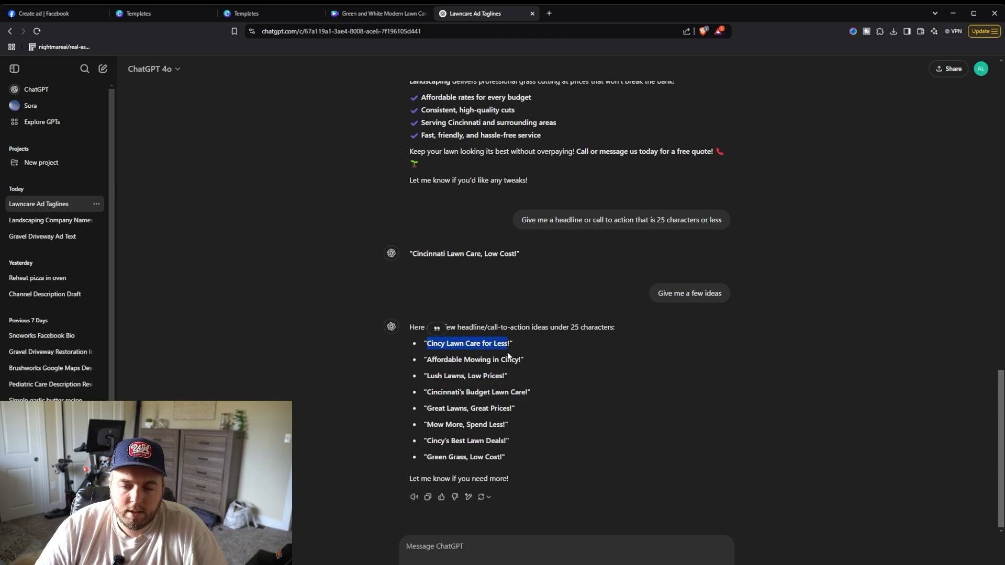
Step: Replace the ad's headline with the copied headline "Cincy Lawn Care for Less"
left_click(385, 19)
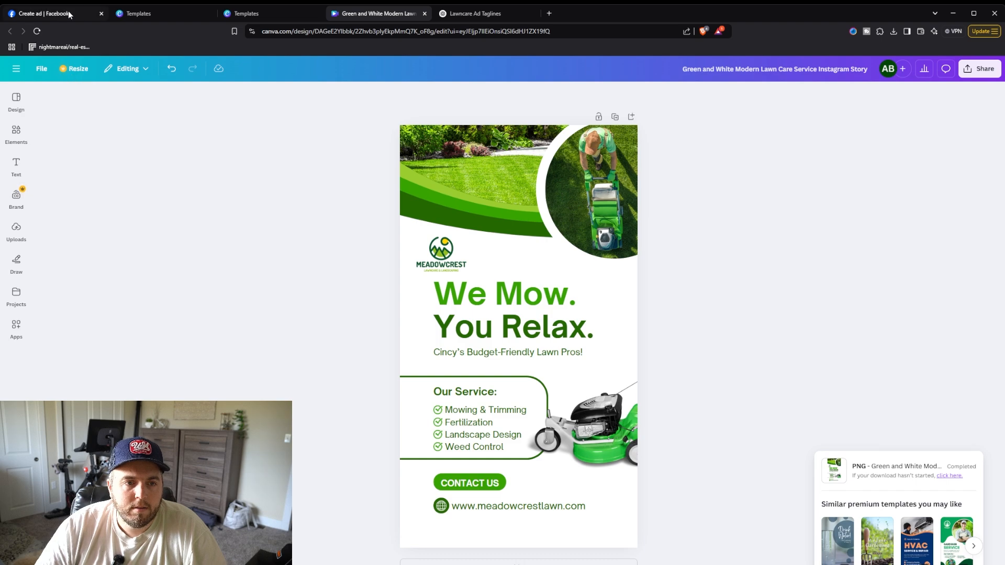
left_click(44, 13)
left_click(290, 313)
triple_click(294, 311)
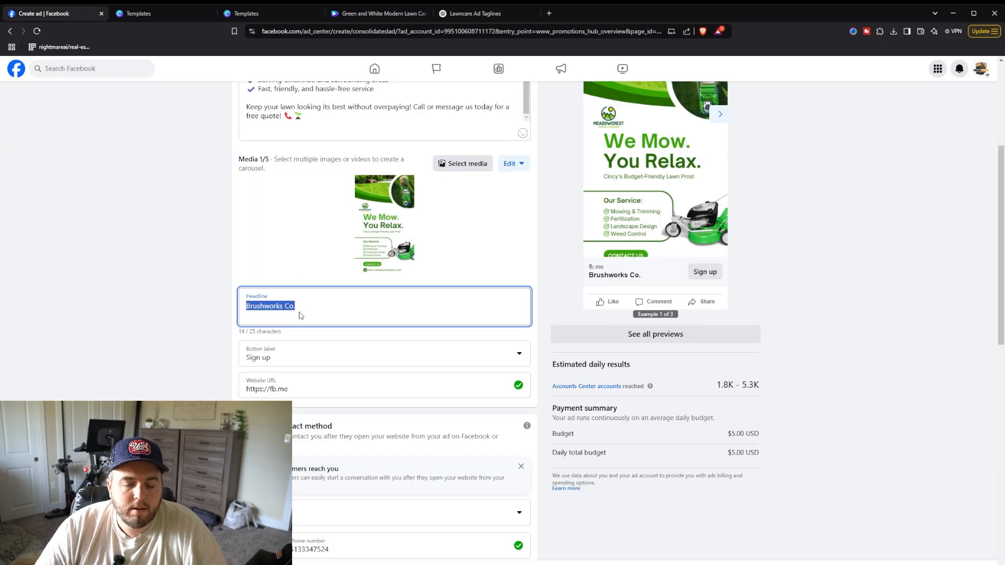
key("ctrl+v")
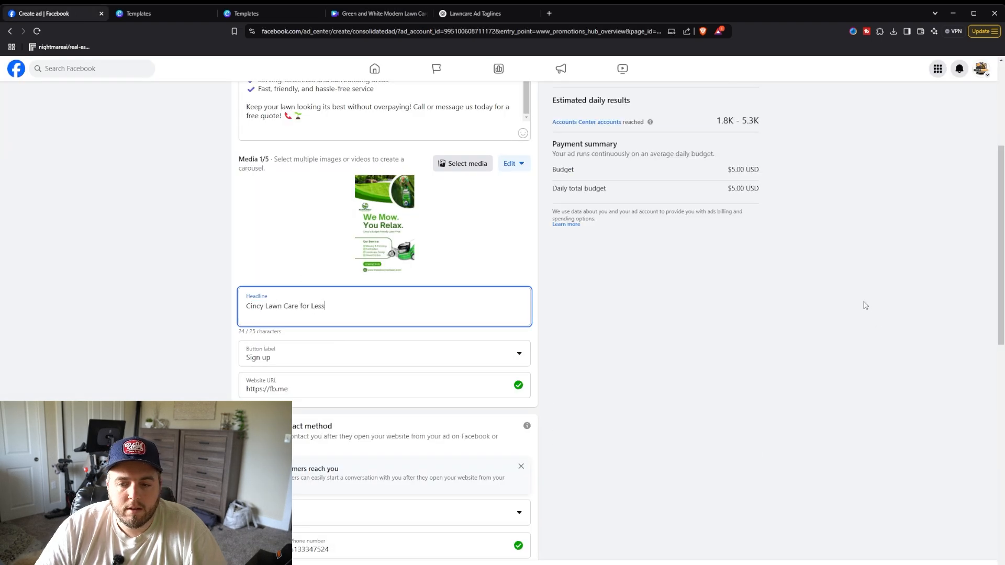
Step: Set the ad's button label to "Learn more"
left_click(858, 297)
scroll(857, 298, "up", 4)
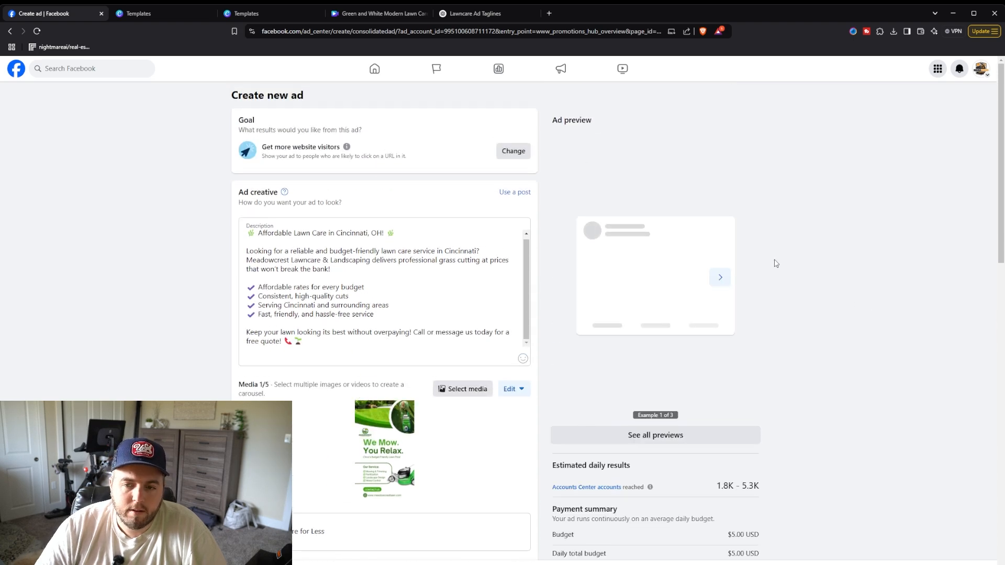
scroll(806, 274, "down", 1)
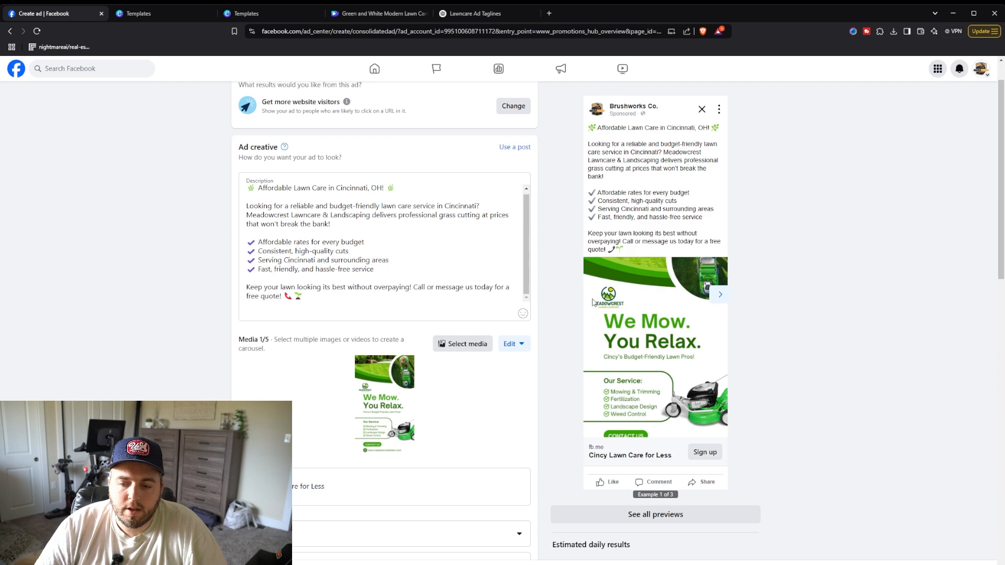
scroll(591, 288, "down", 1)
scroll(590, 288, "down", 3)
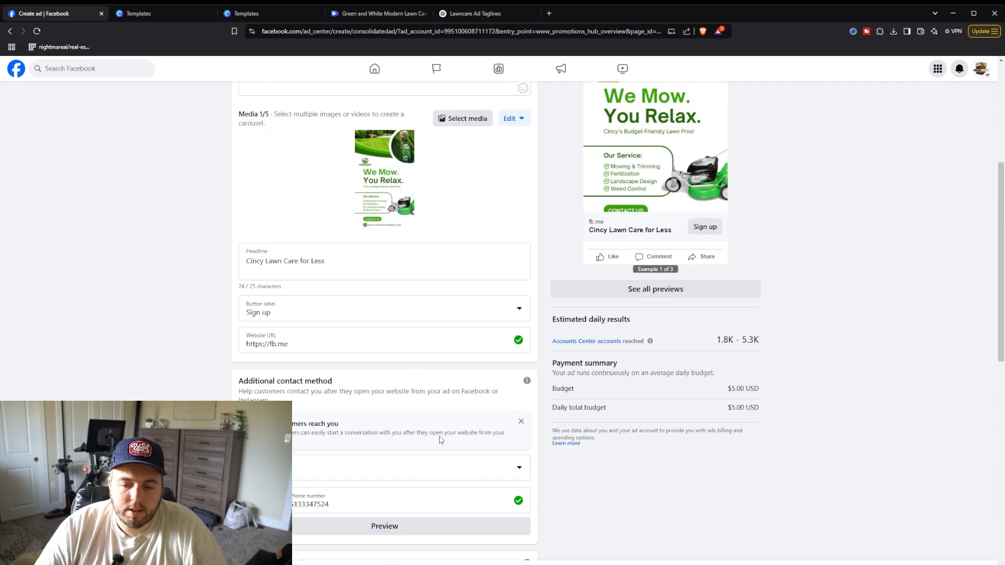
left_click(450, 308)
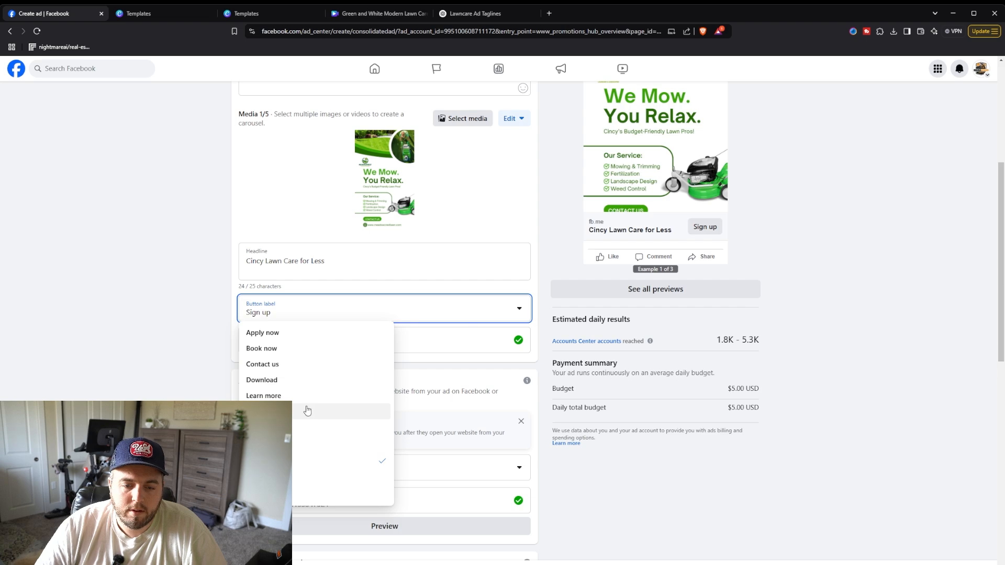
left_click(308, 396)
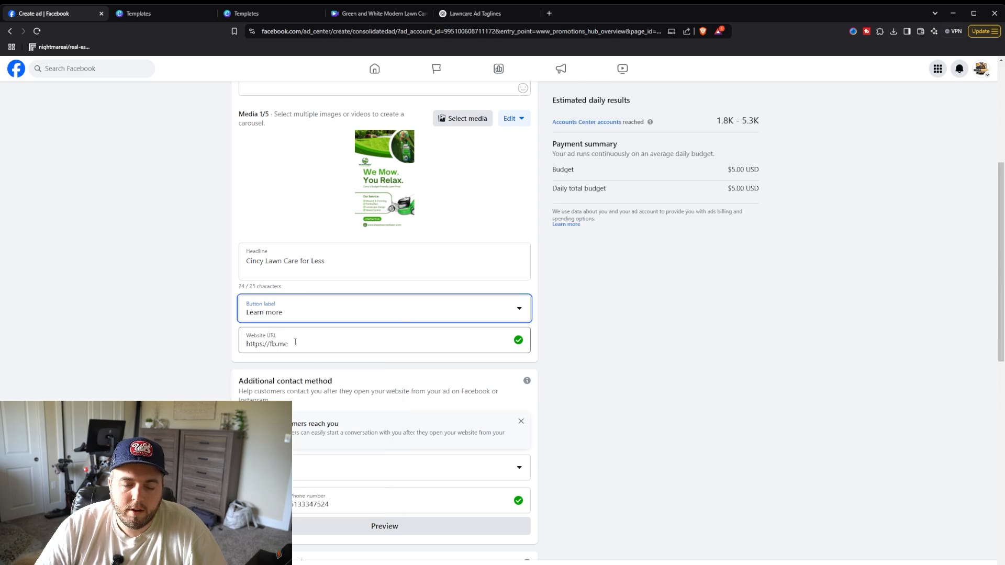
key("Tab")
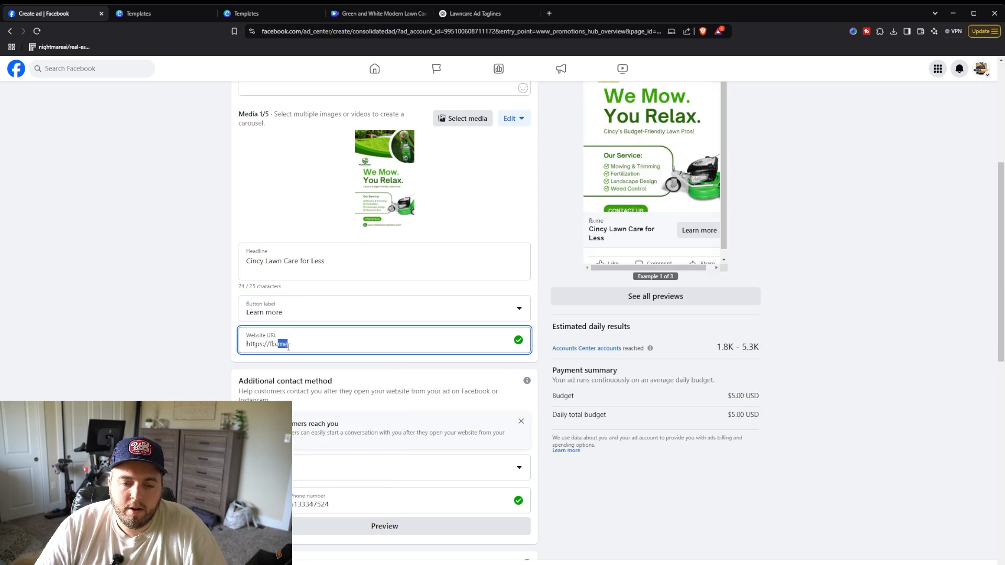
Step: Review the ad form from the description and preview down through the contact method, audience and duration sections
scroll(732, 229, "up", 5)
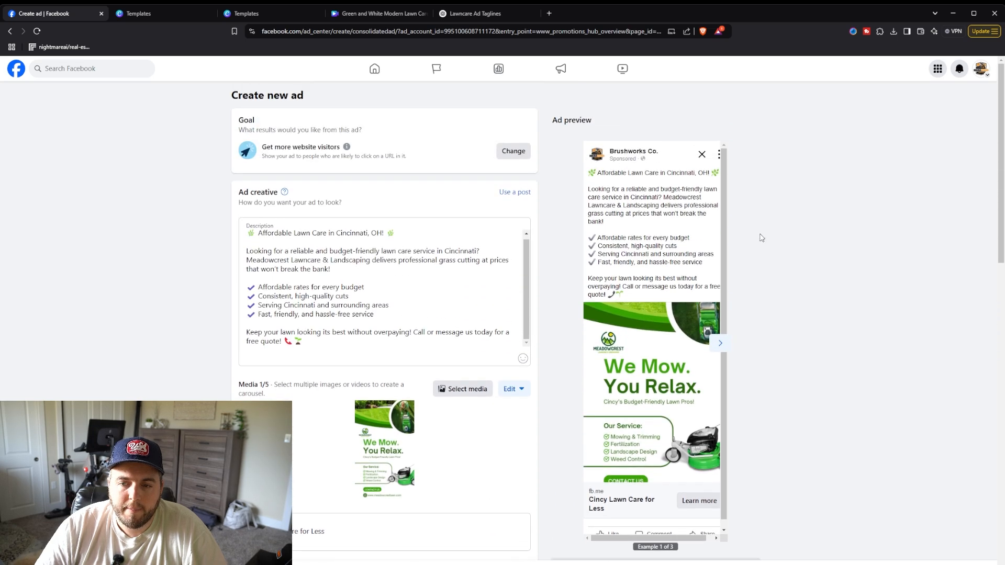
scroll(754, 241, "down", 7)
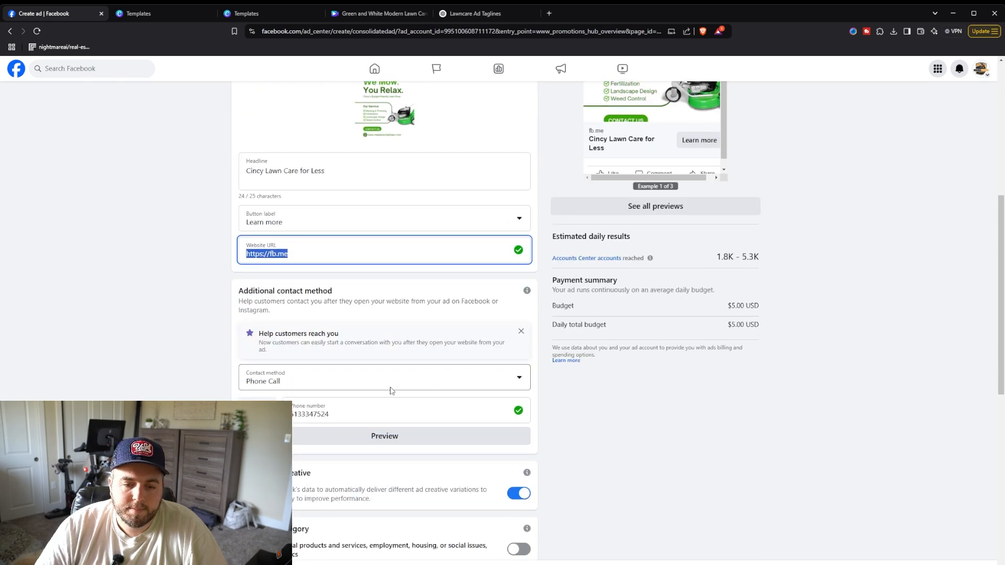
scroll(390, 388, "down", 6)
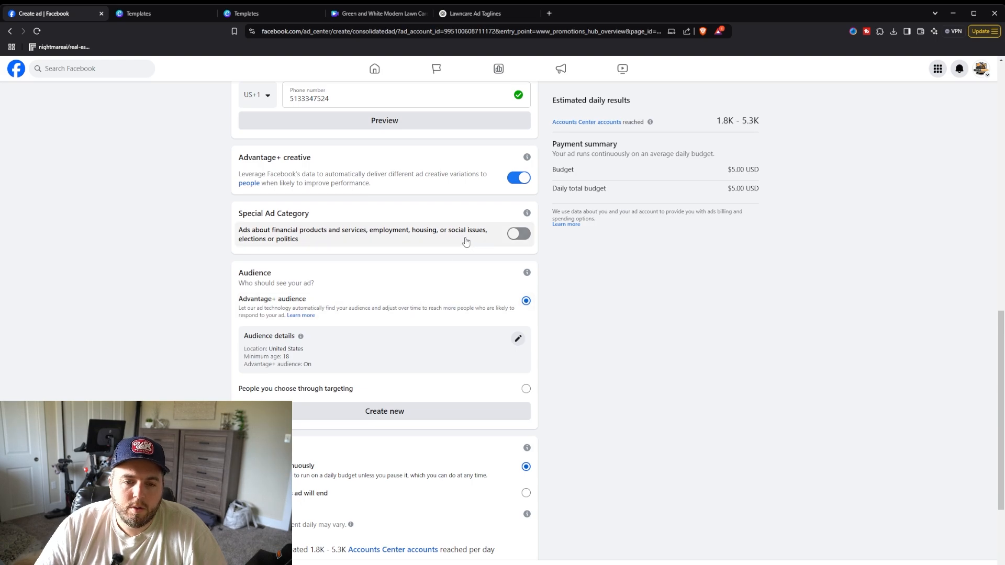
scroll(461, 240, "down", 1)
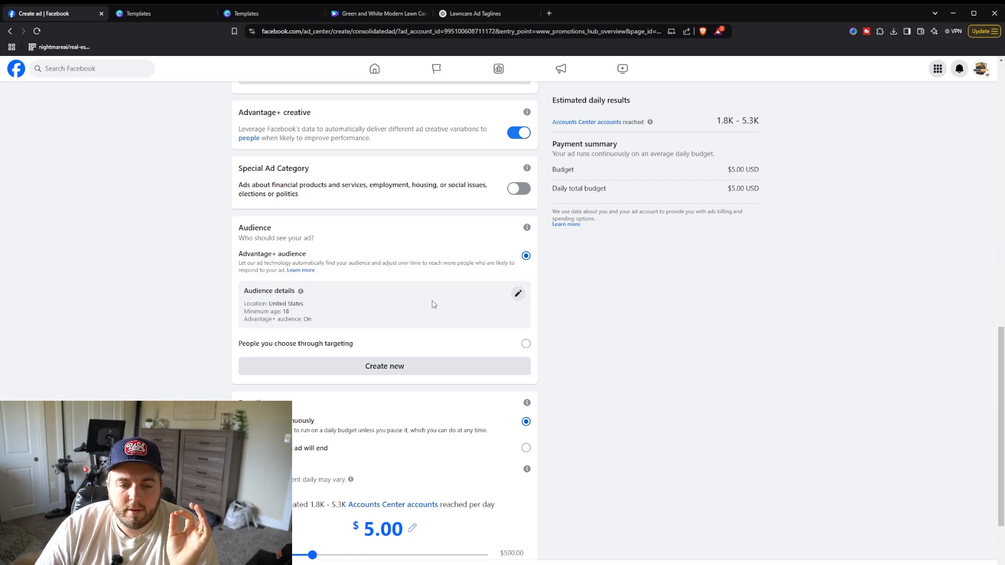
scroll(423, 296, "up", 1)
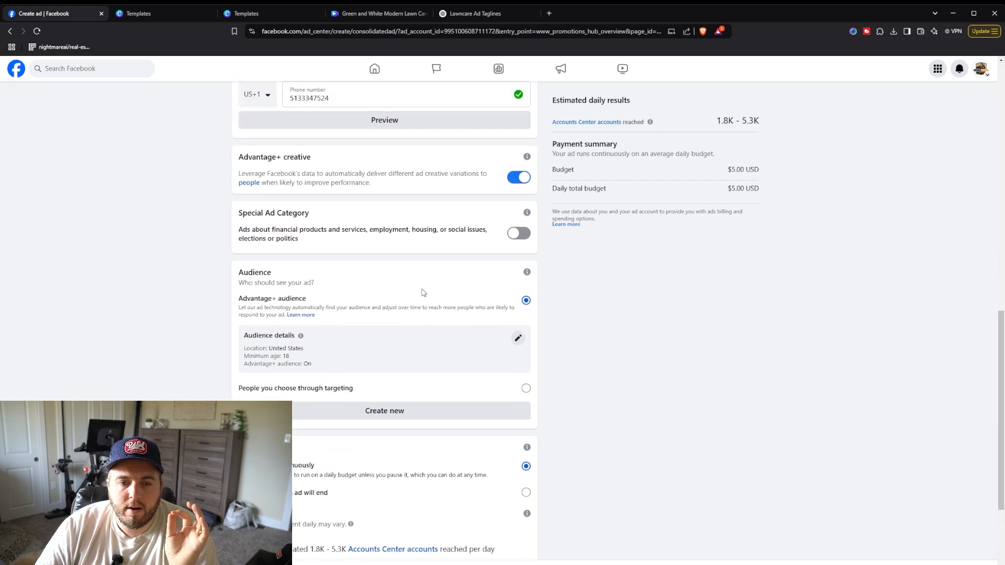
scroll(456, 215, "down", 1)
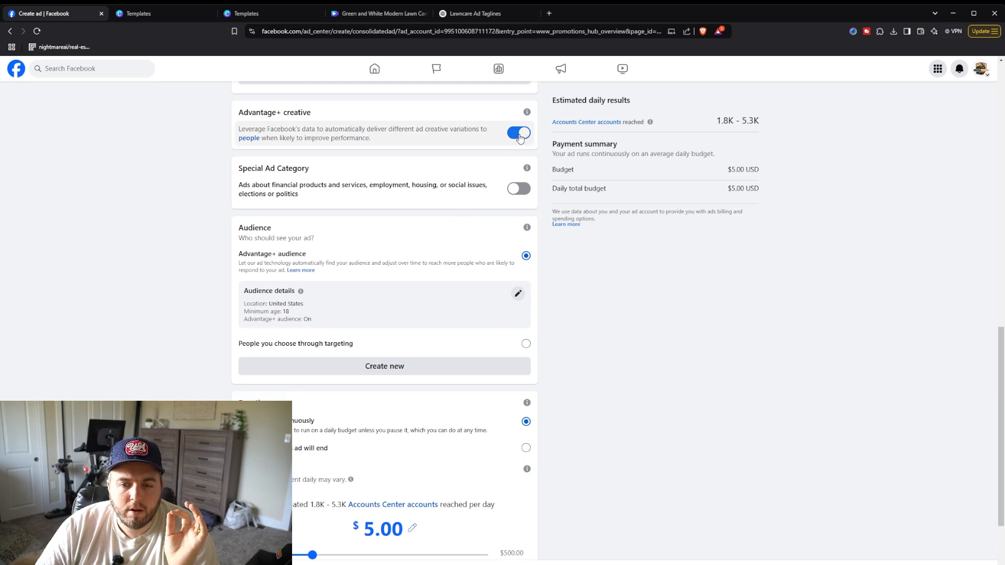
scroll(429, 216, "up", 5)
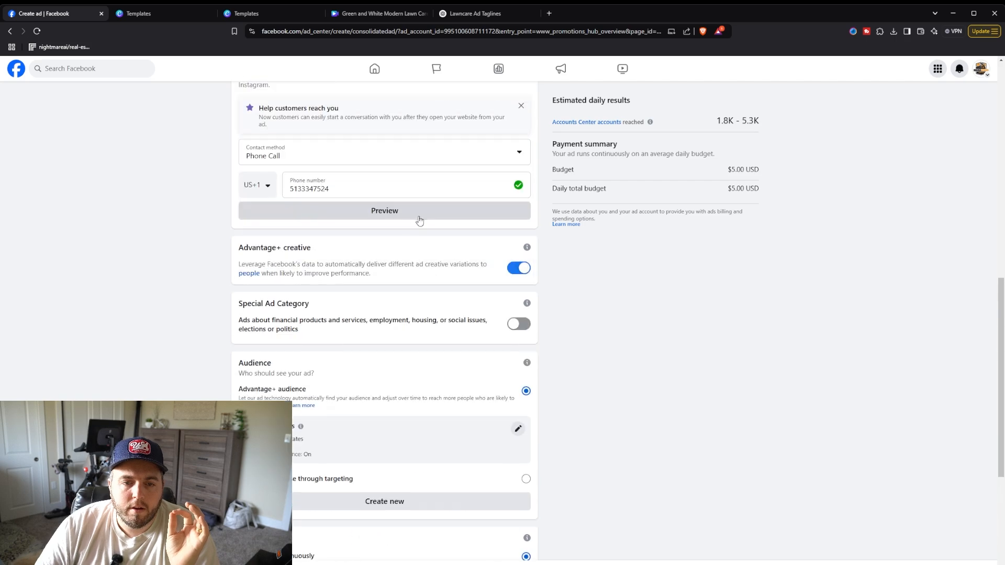
scroll(320, 204, "up", 1)
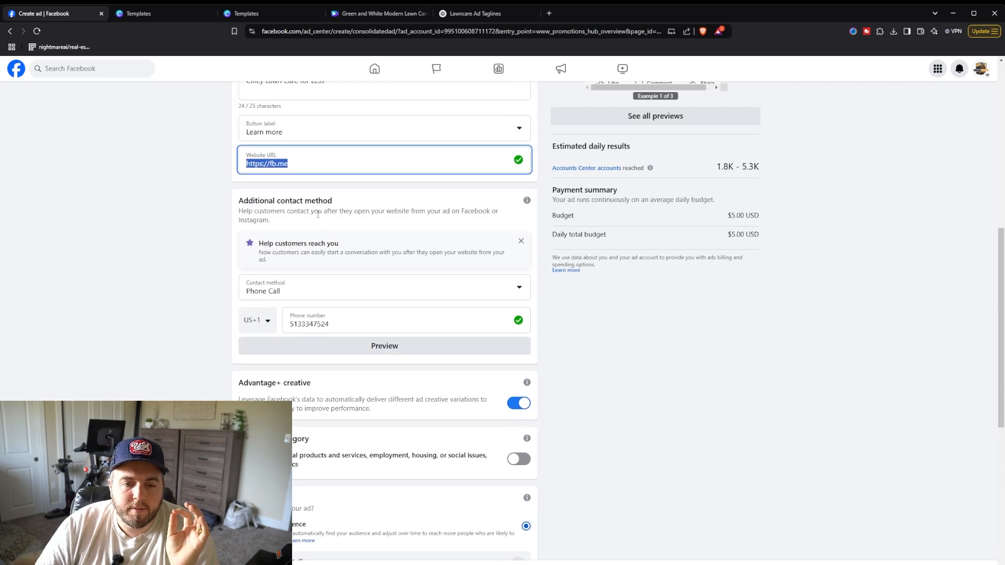
scroll(301, 214, "down", 6)
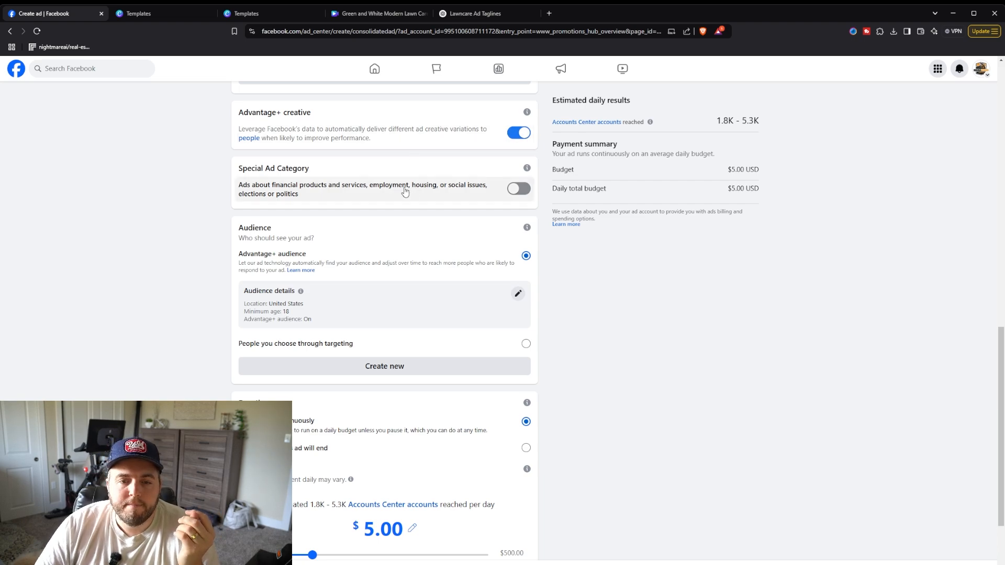
scroll(406, 192, "up", 10)
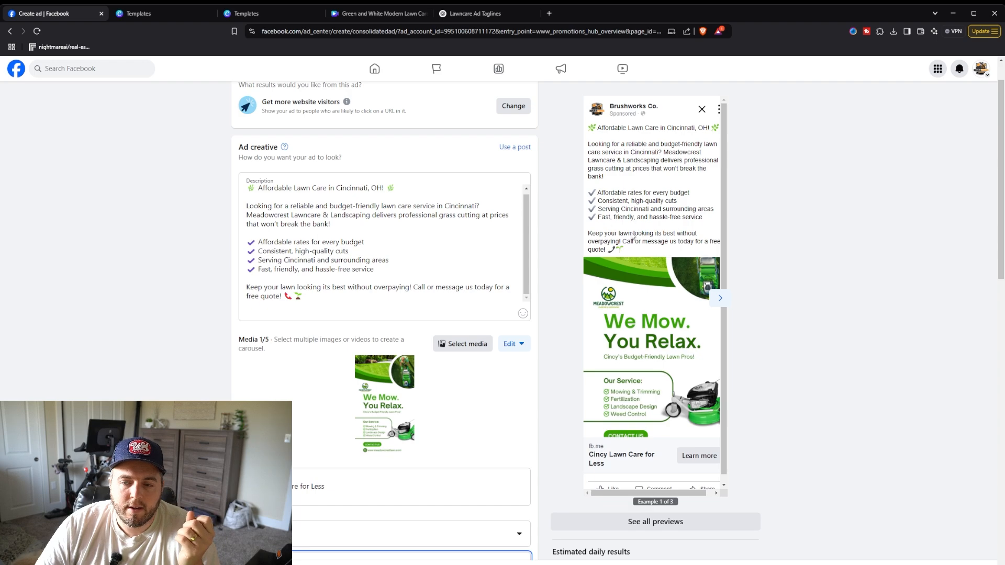
scroll(625, 176, "up", 2)
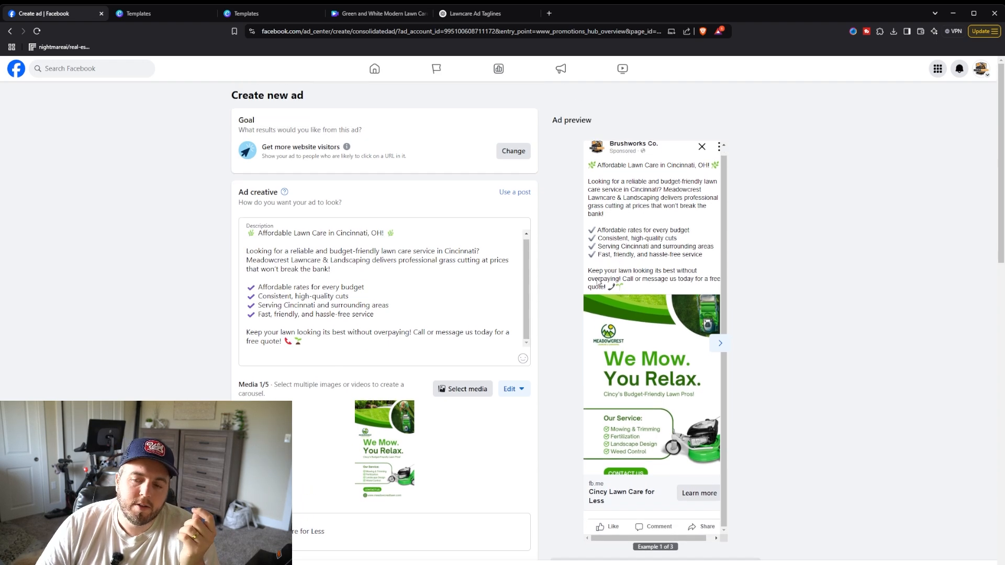
scroll(666, 293, "down", 1)
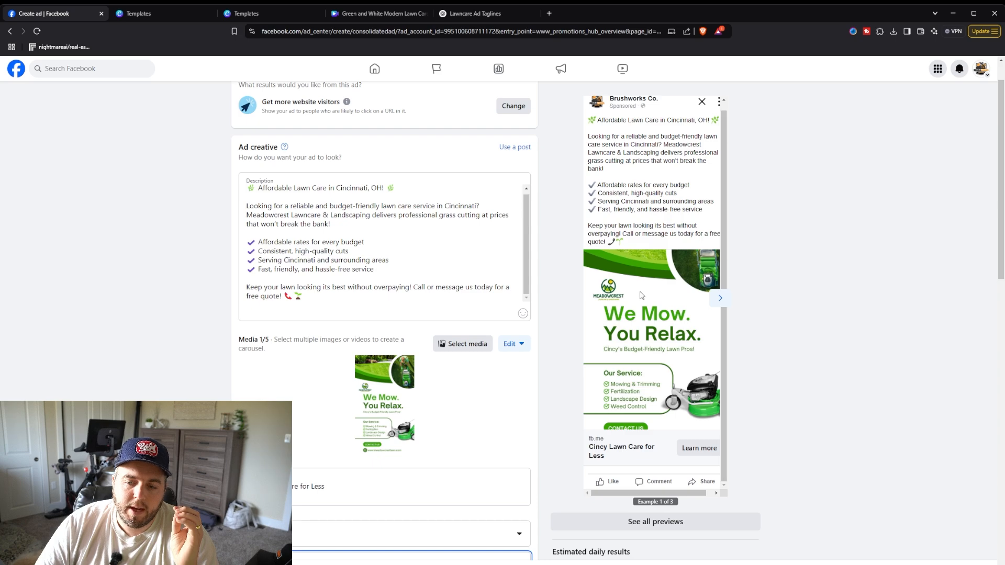
scroll(655, 268, "down", 1)
scroll(580, 210, "up", 2)
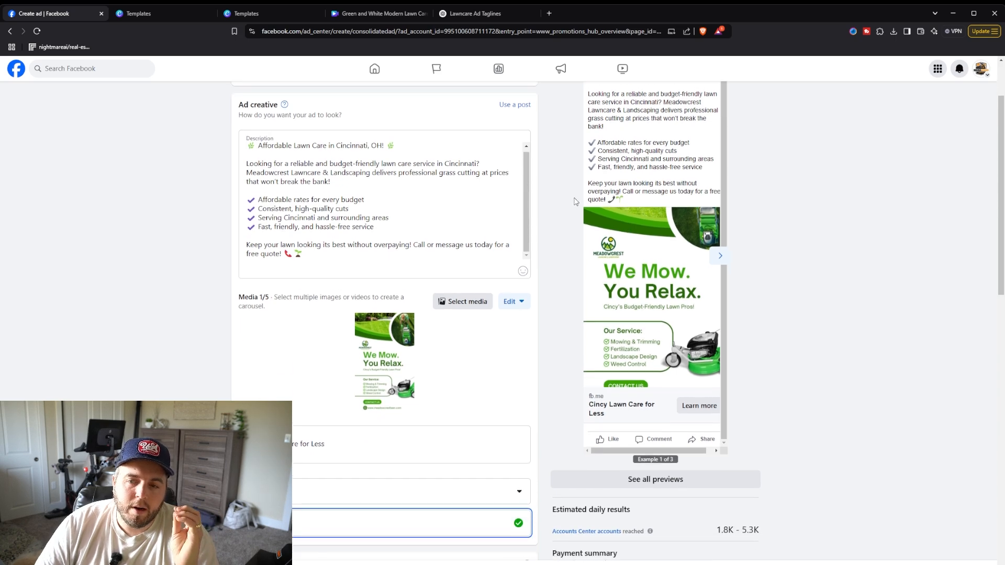
scroll(580, 210, "down", 6)
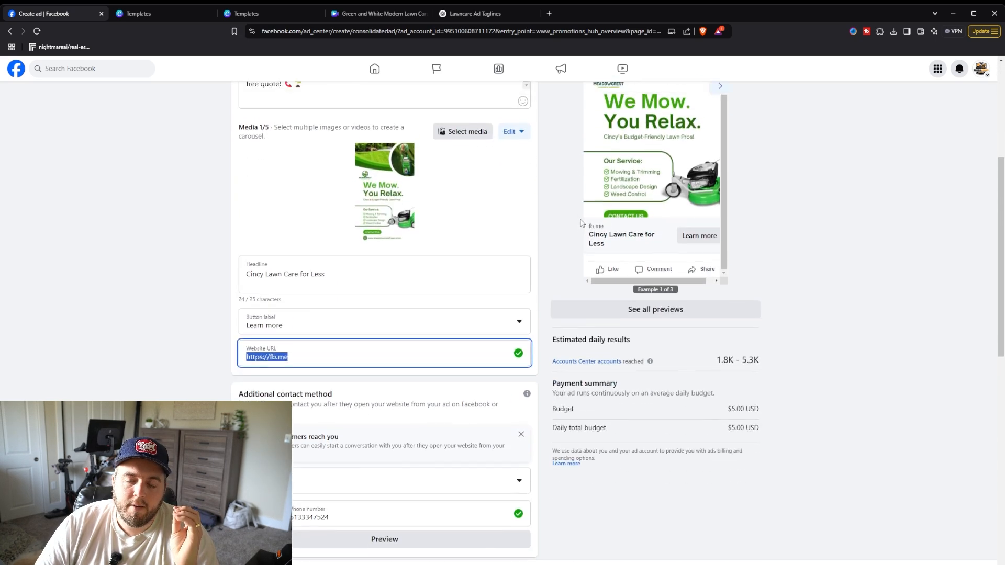
scroll(582, 237, "up", 5)
scroll(582, 237, "down", 5)
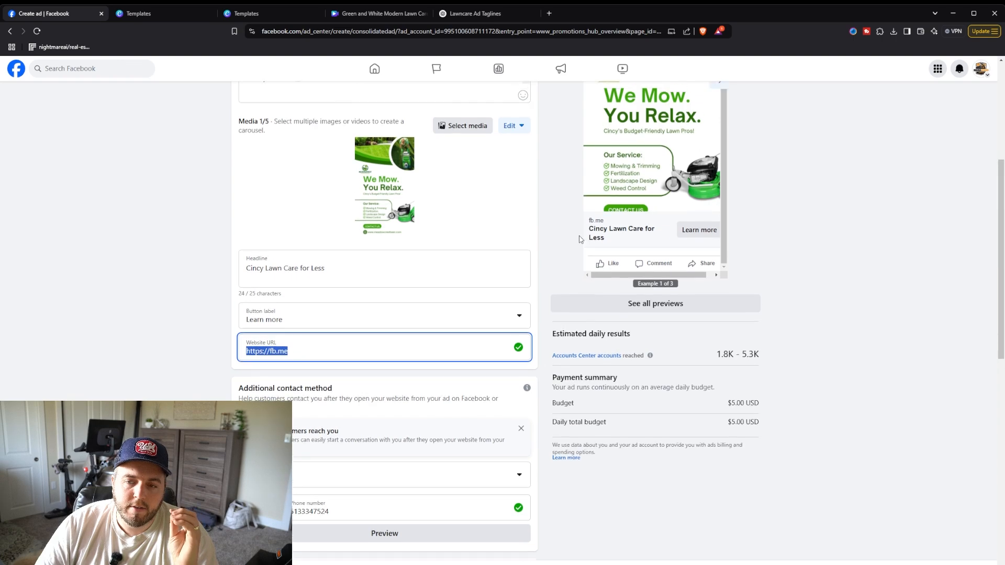
scroll(683, 226, "up", 4)
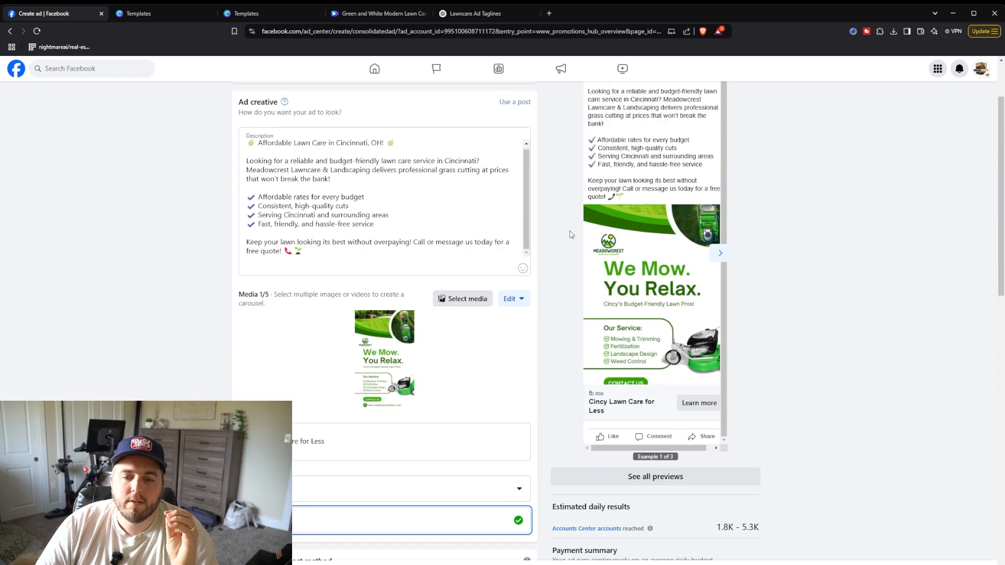
scroll(562, 236, "down", 5)
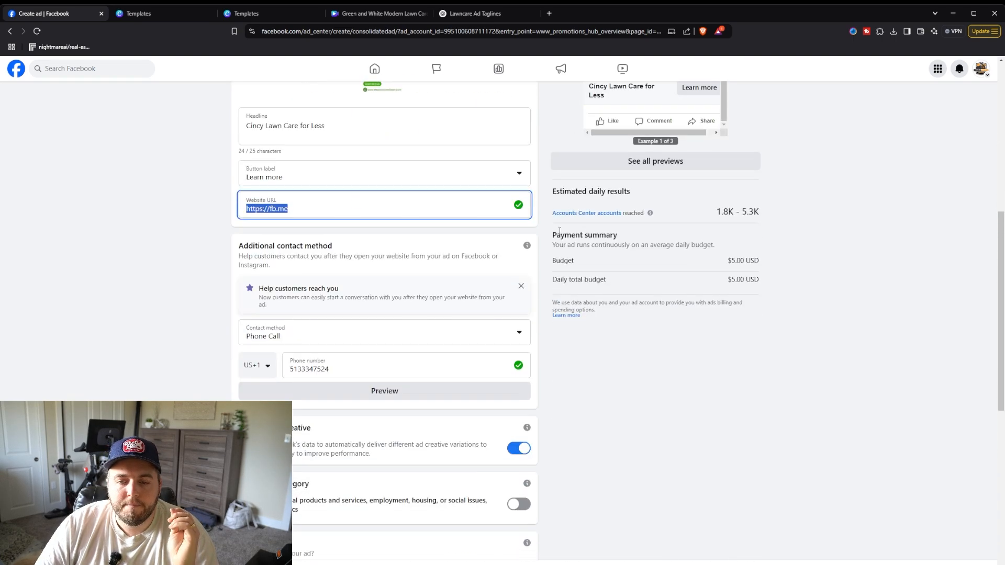
scroll(555, 231, "up", 4)
scroll(574, 258, "down", 7)
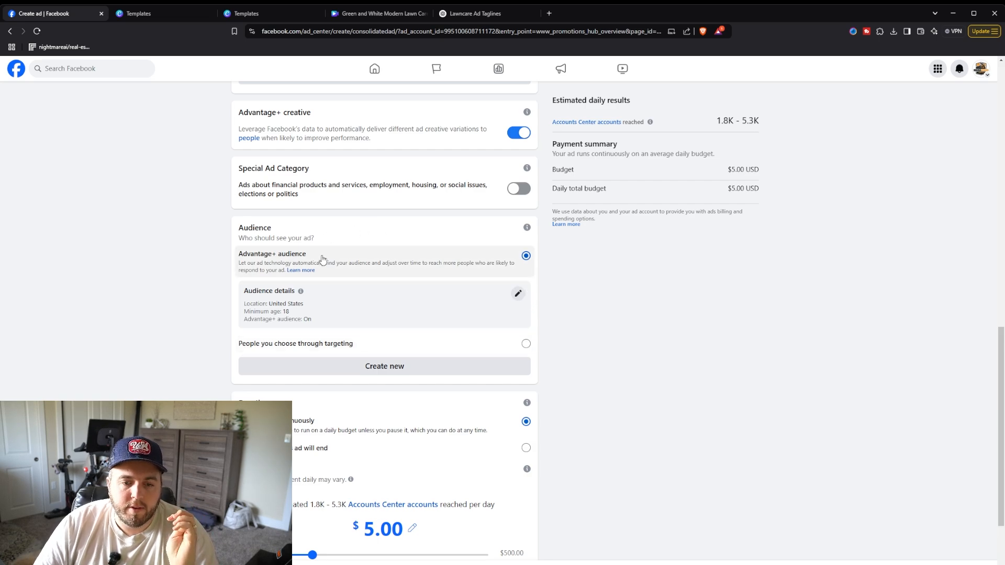
scroll(347, 267, "up", 1)
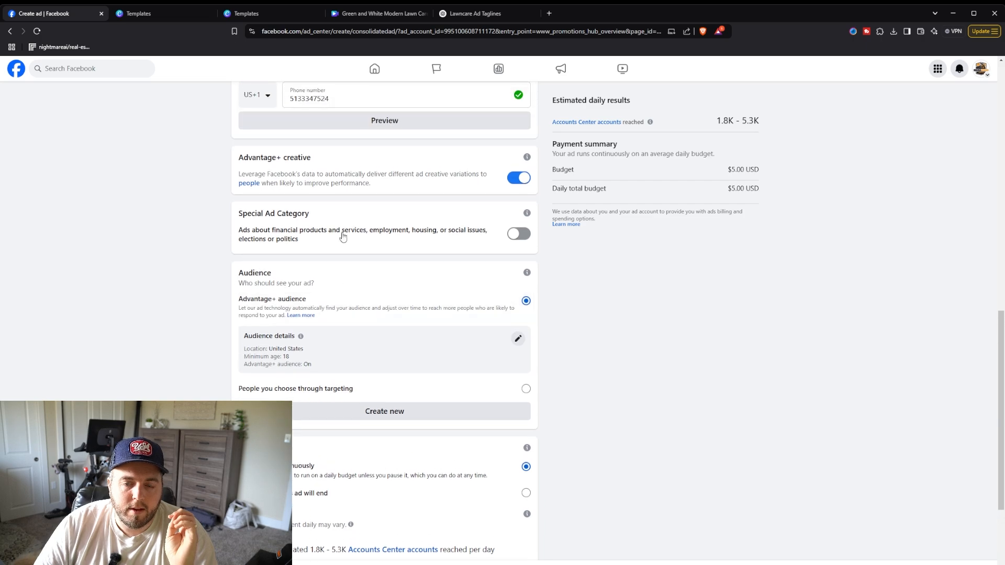
Step: Switch the ad's audience to people you choose through targeting
scroll(414, 232, "down", 2)
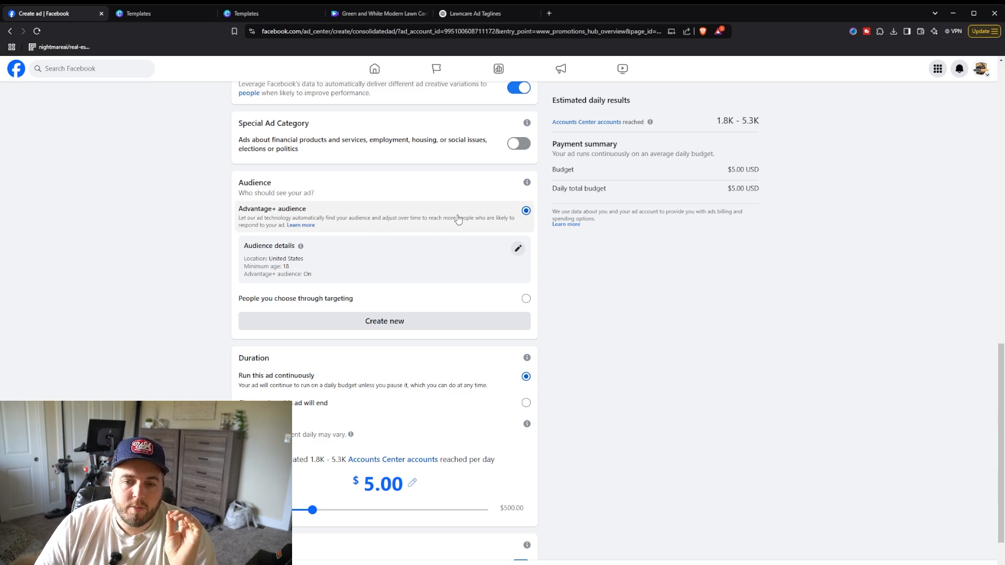
scroll(478, 281, "up", 4)
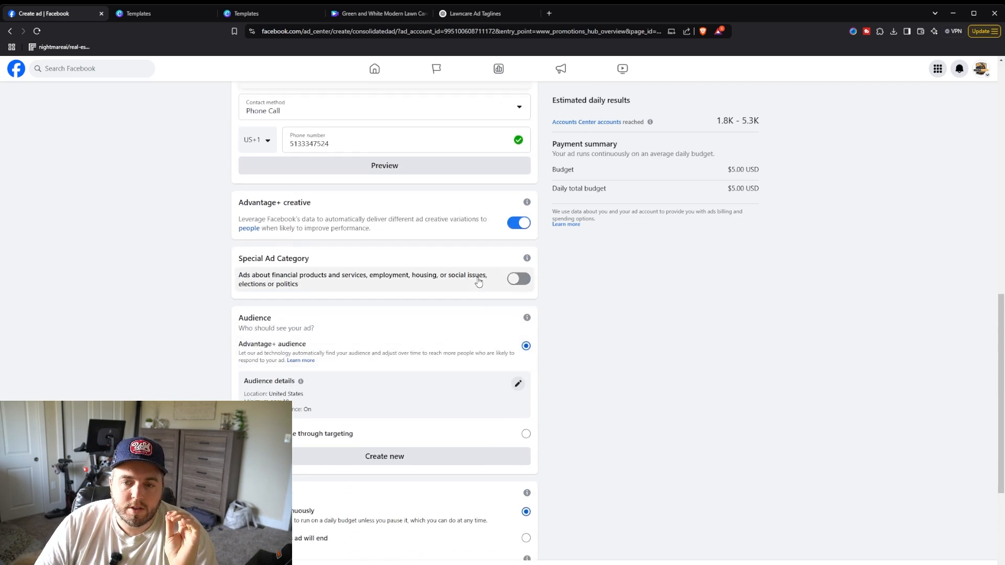
scroll(695, 285, "up", 4)
scroll(698, 301, "down", 4)
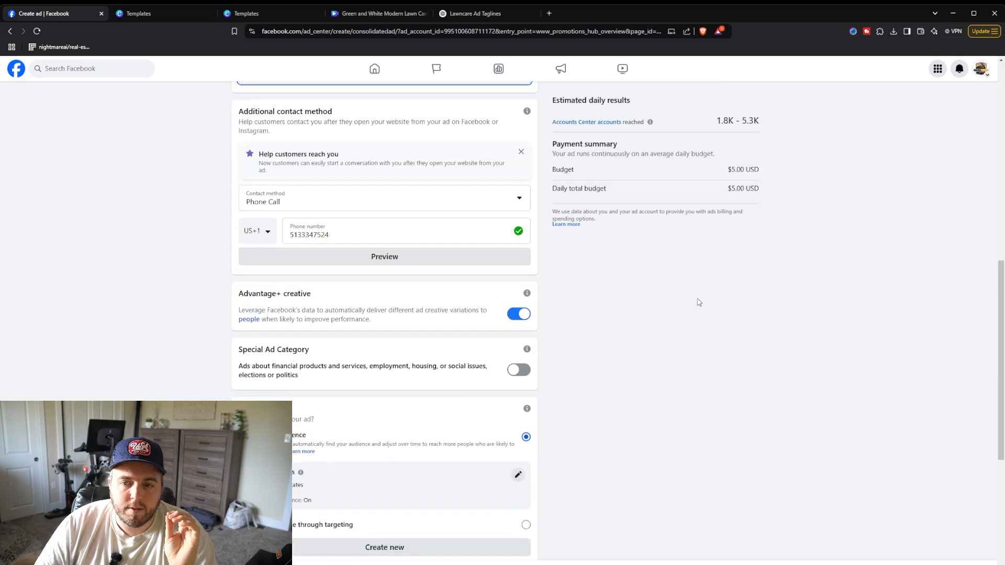
scroll(731, 315, "up", 4)
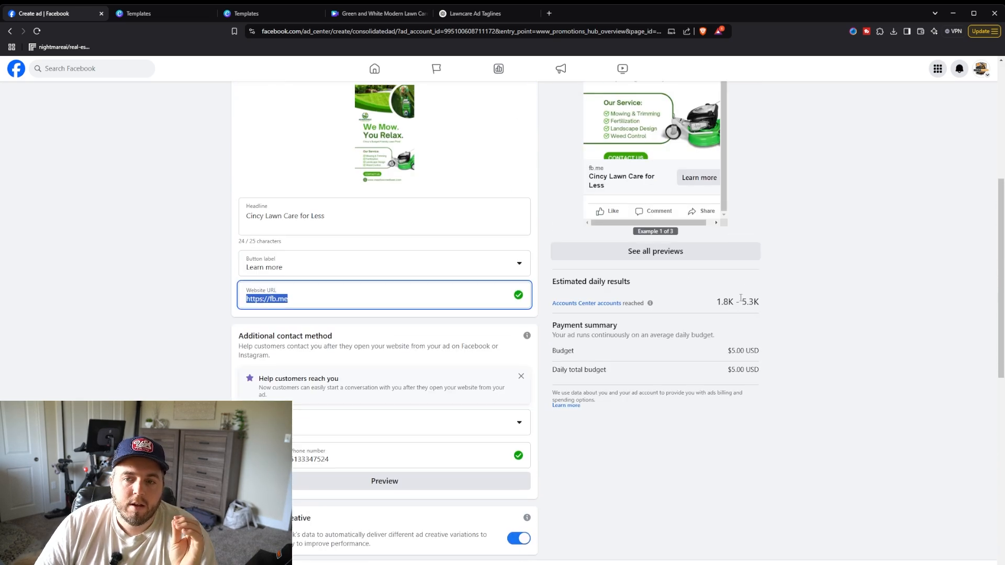
scroll(741, 298, "up", 4)
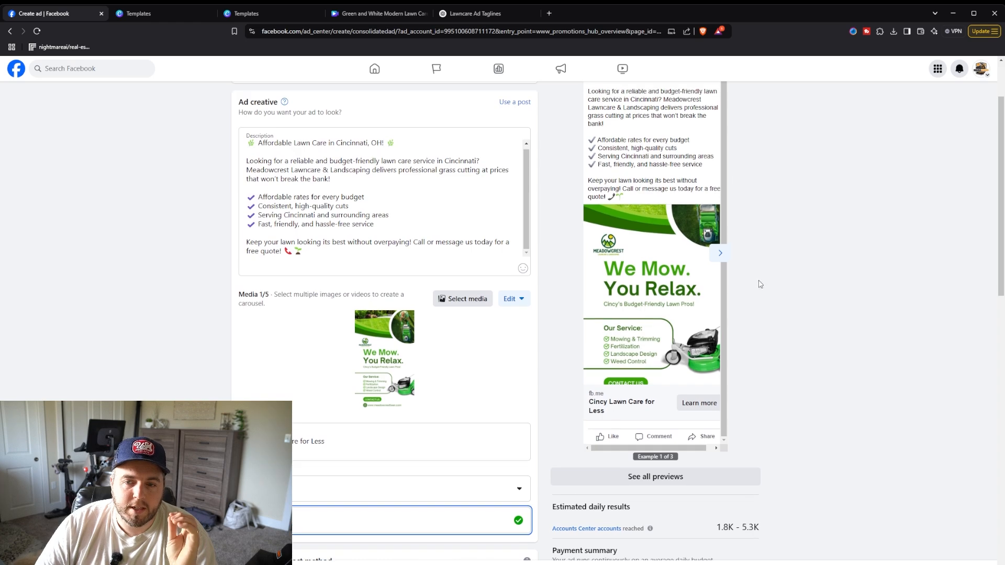
scroll(761, 285, "down", 10)
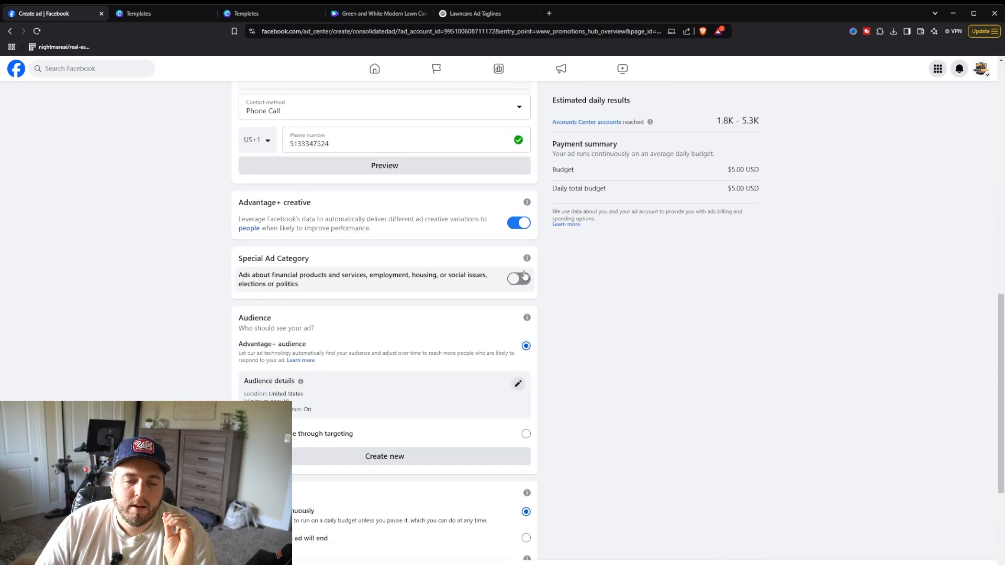
scroll(524, 274, "down", 2)
left_click(526, 343)
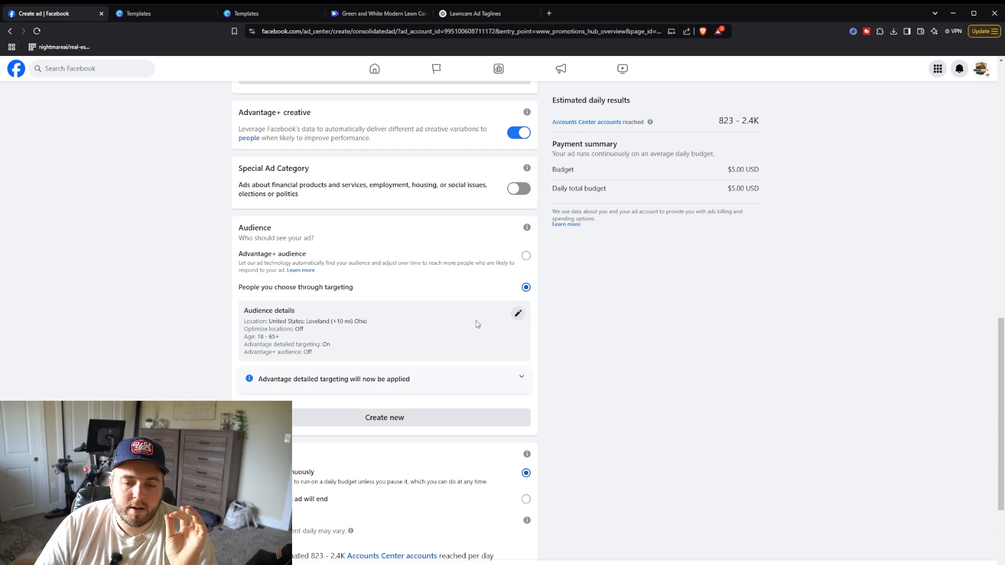
Step: Open the audience details for editing and raise the minimum age to 50
left_click(517, 315)
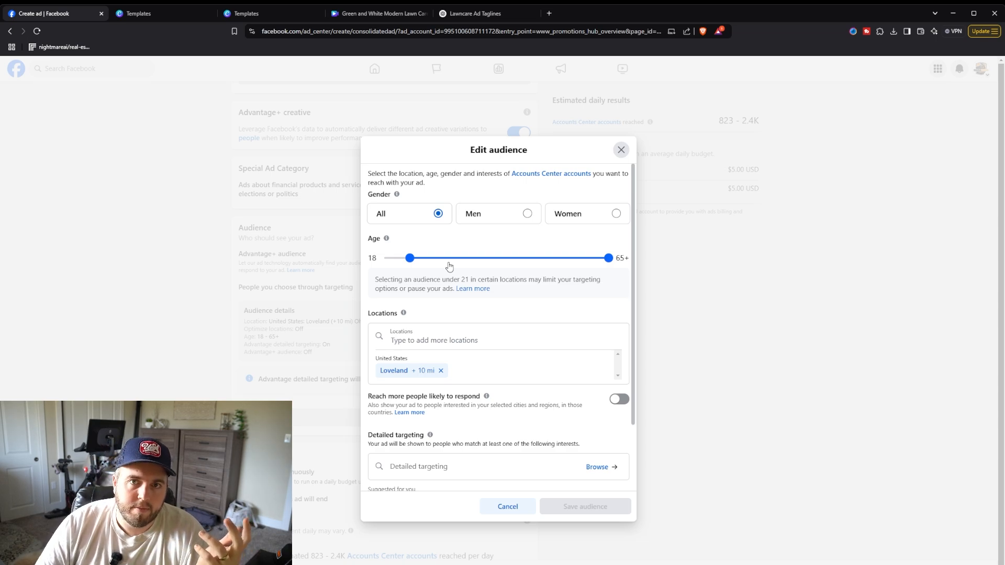
scroll(449, 277, "down", 2)
scroll(472, 288, "up", 2)
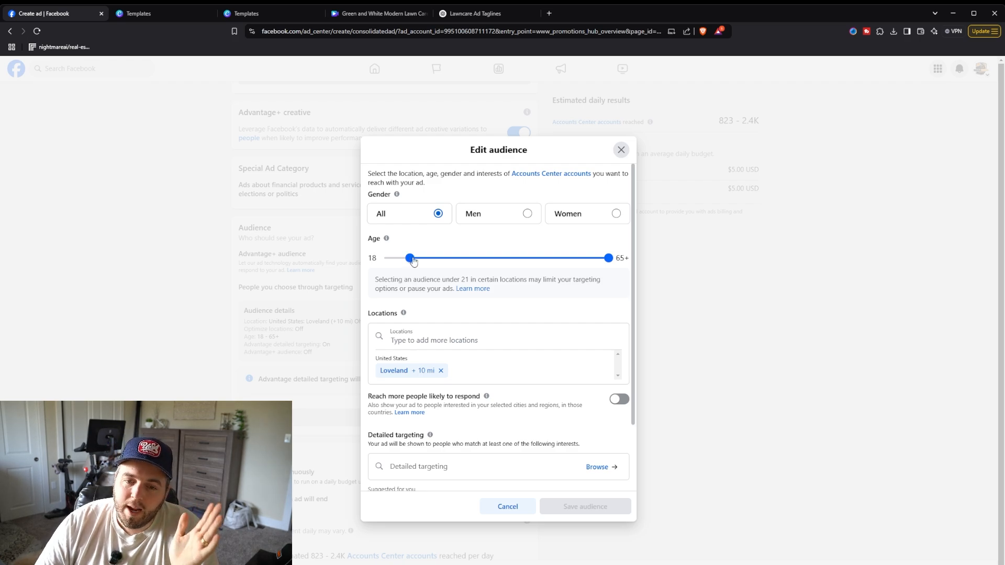
left_click_drag(413, 261, 548, 254)
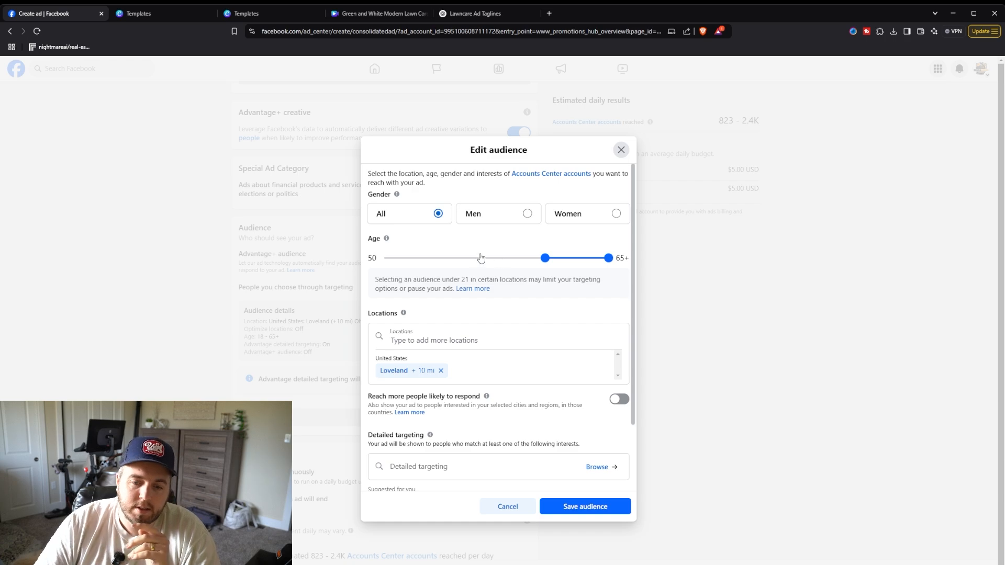
Step: Remove the Loveland location from the audience's locations
scroll(485, 259, "down", 1)
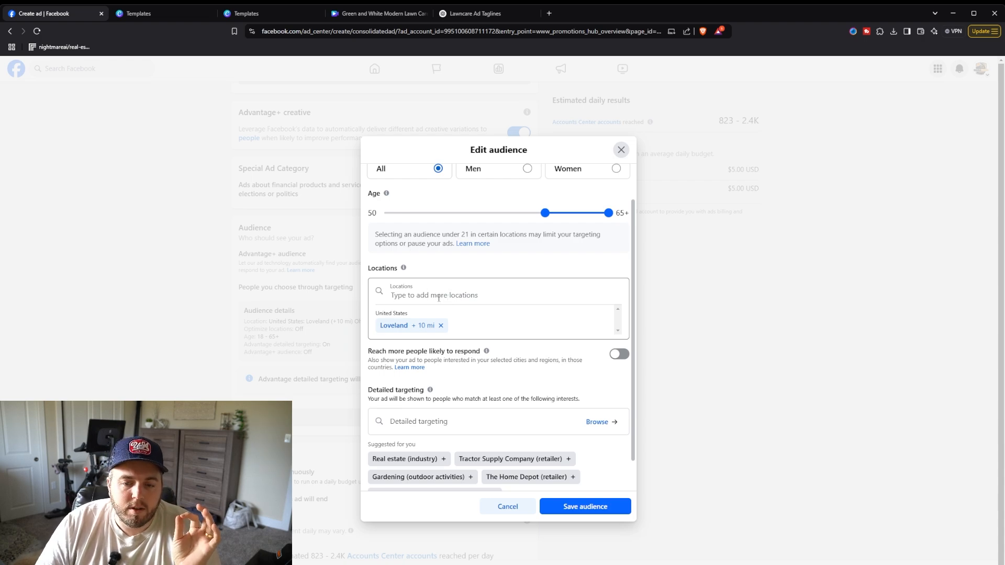
scroll(445, 295, "down", 1)
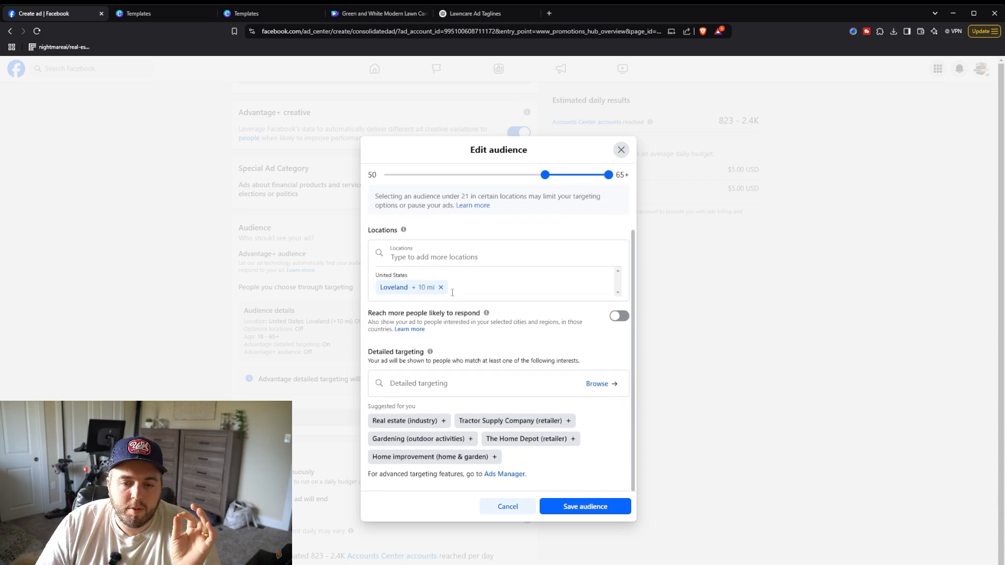
scroll(452, 293, "up", 3)
scroll(489, 304, "down", 3)
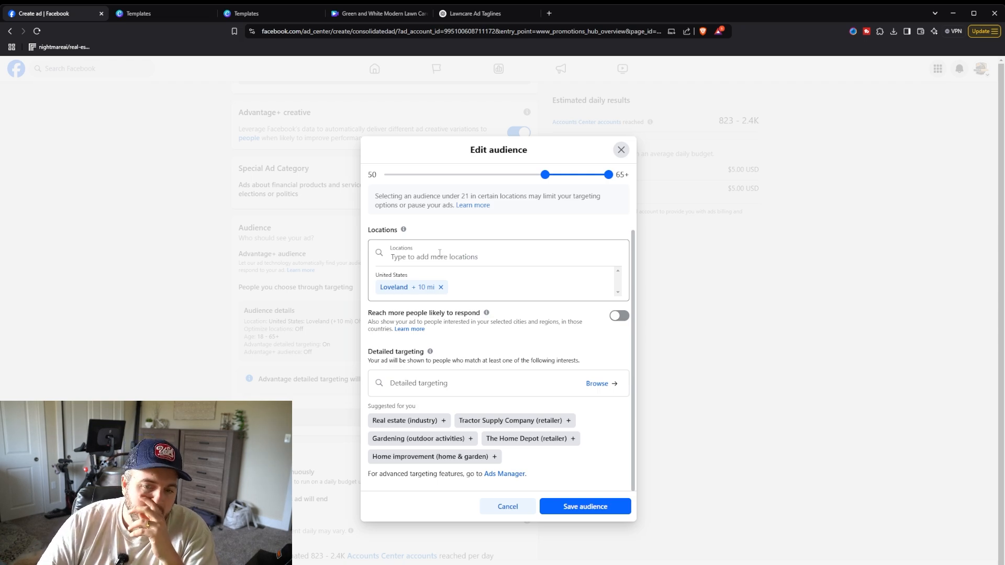
left_click(441, 287)
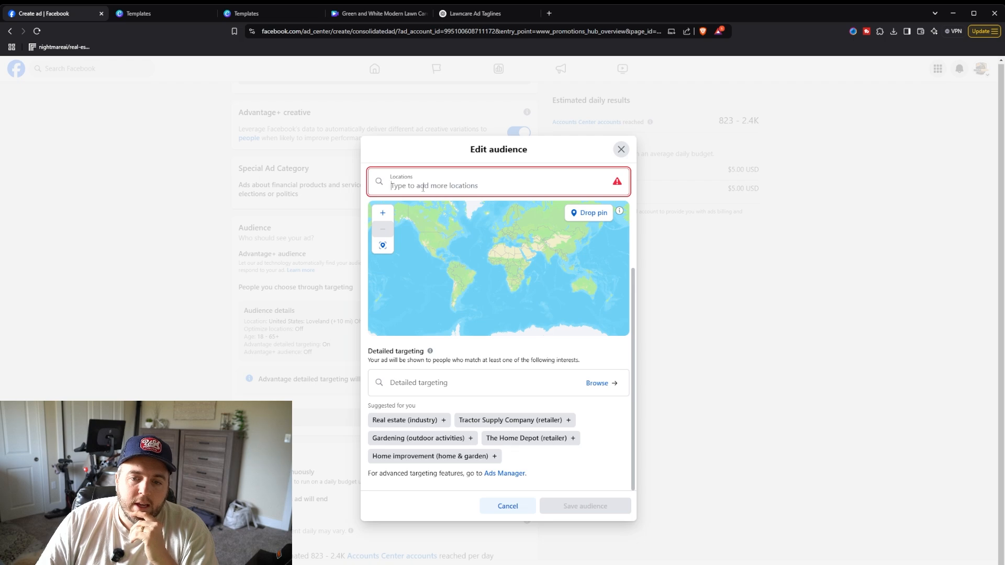
Step: In a new browser tab, search for an Ohio zip code map and open the United States Zip Codes result
left_click(549, 13)
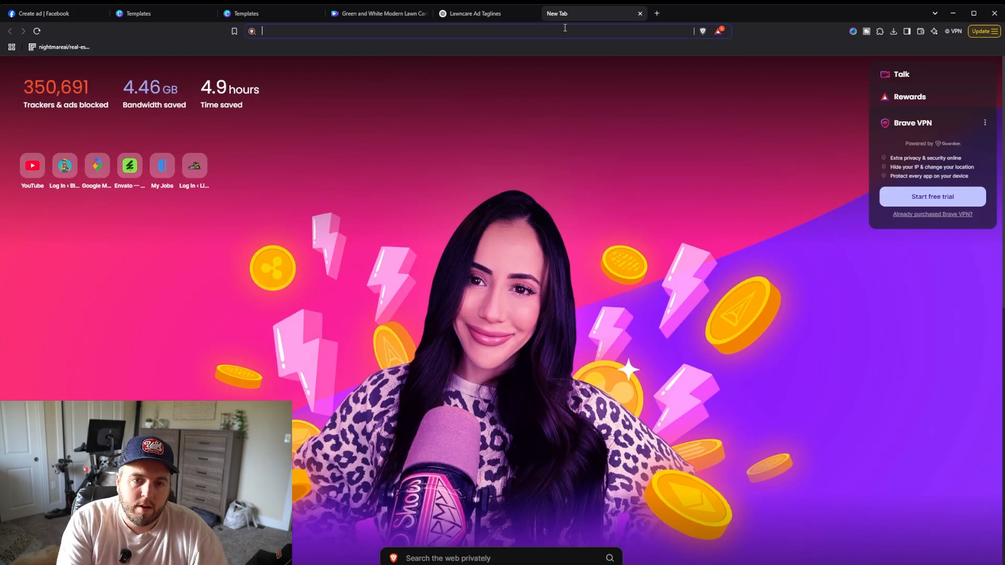
type("ohio zip")
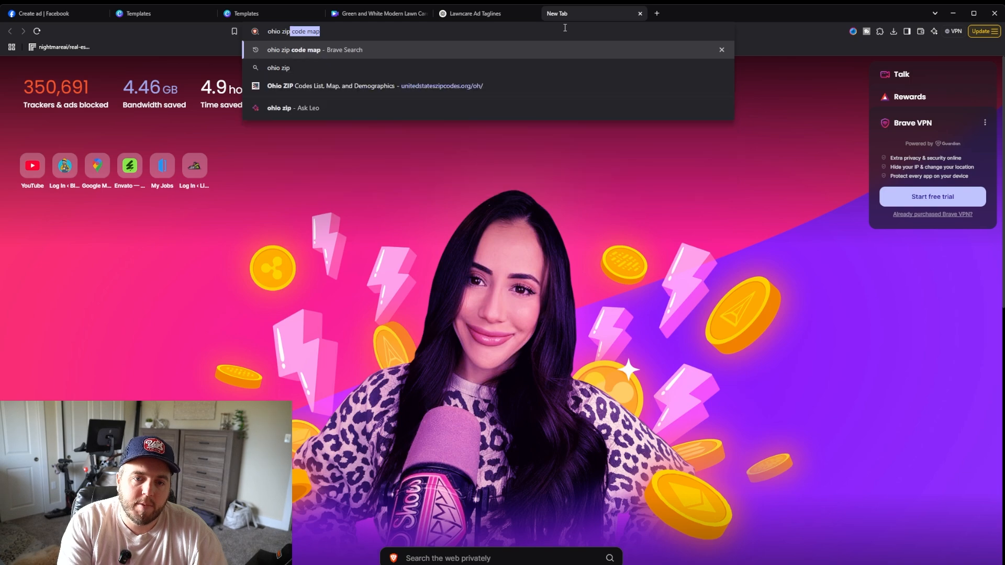
key("Return")
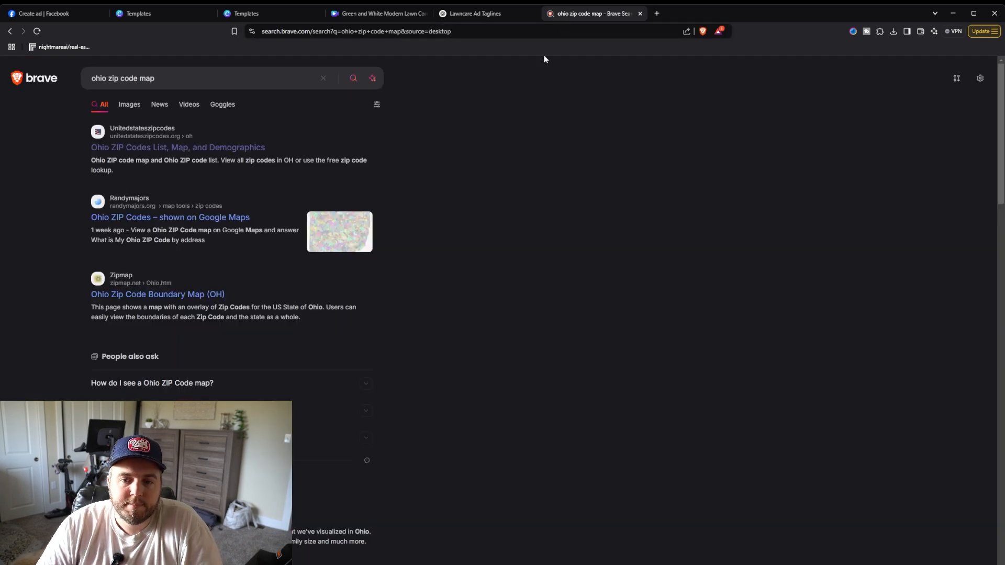
left_click(248, 149)
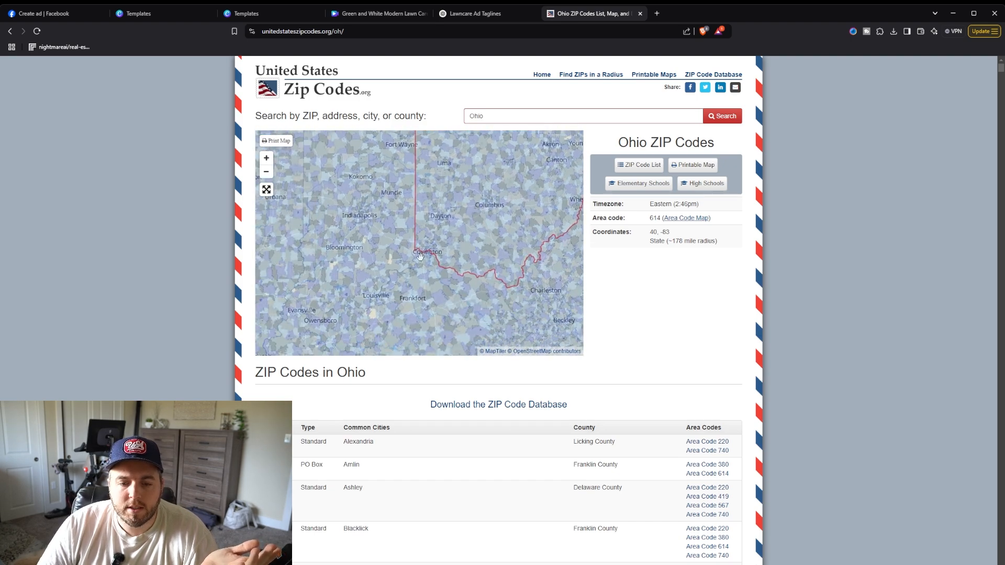
Step: Examine the zip codes around Loveland on the Ohio zip code map
scroll(436, 241, "up", 2)
scroll(436, 241, "up", 3)
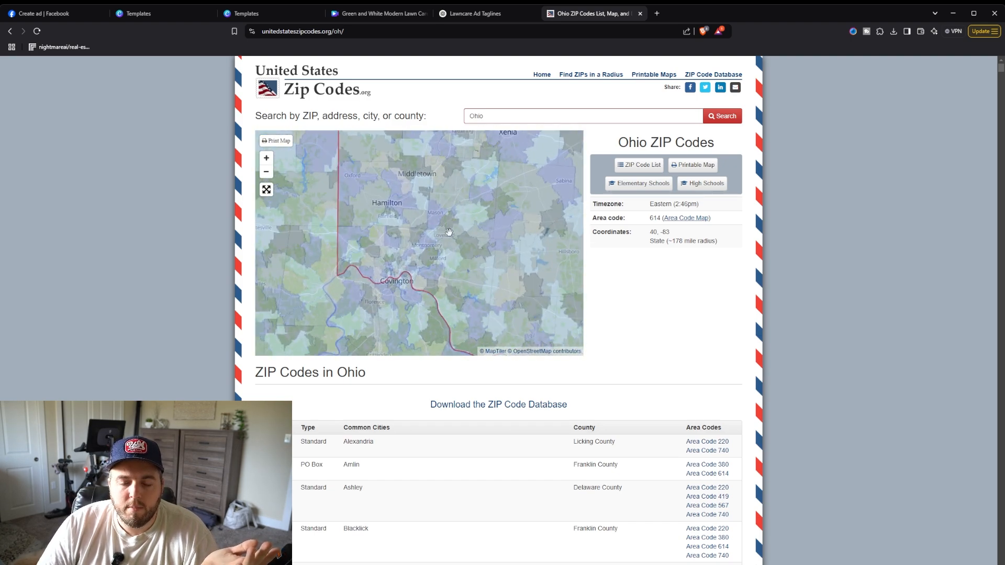
scroll(445, 228, "up", 2)
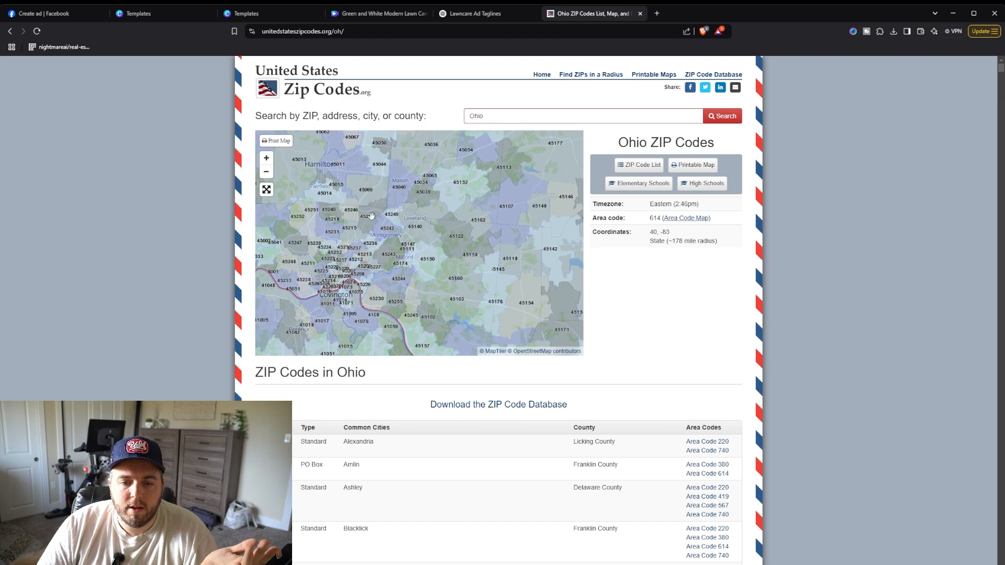
scroll(429, 223, "up", 3)
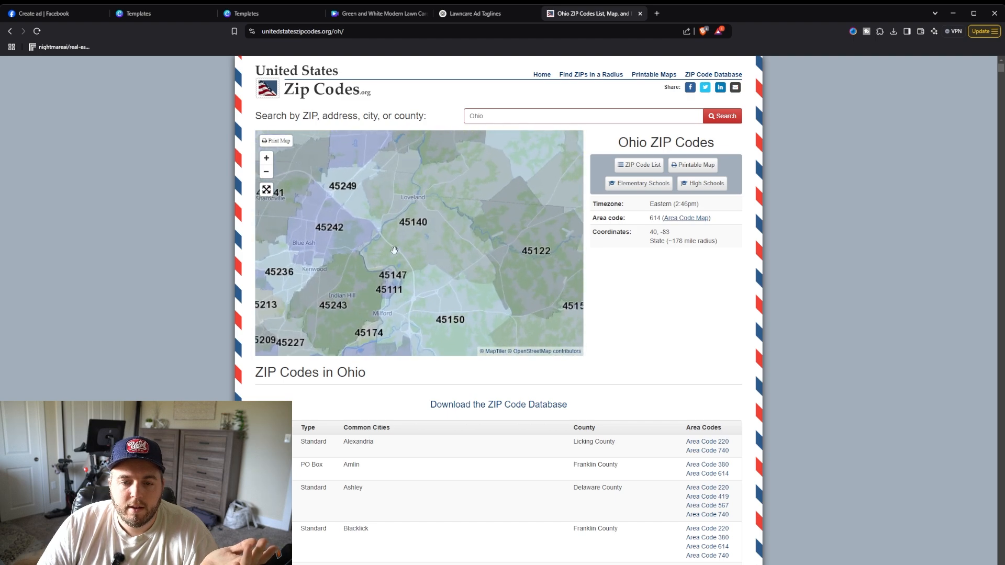
left_click_drag(442, 252, 465, 247)
scroll(465, 245, "down", 1)
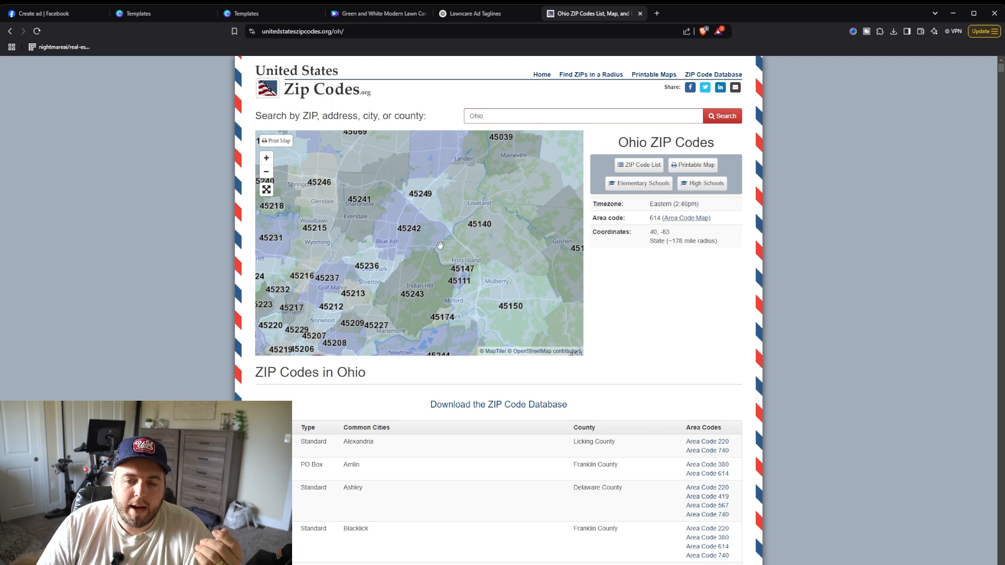
scroll(445, 245, "down", 1)
left_click_drag(448, 200, 478, 239)
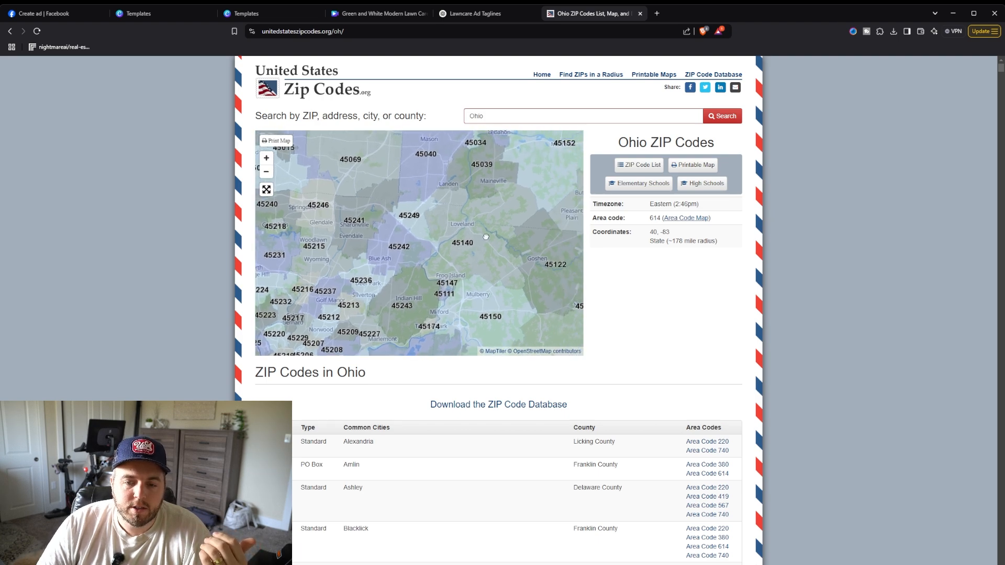
scroll(443, 237, "up", 4)
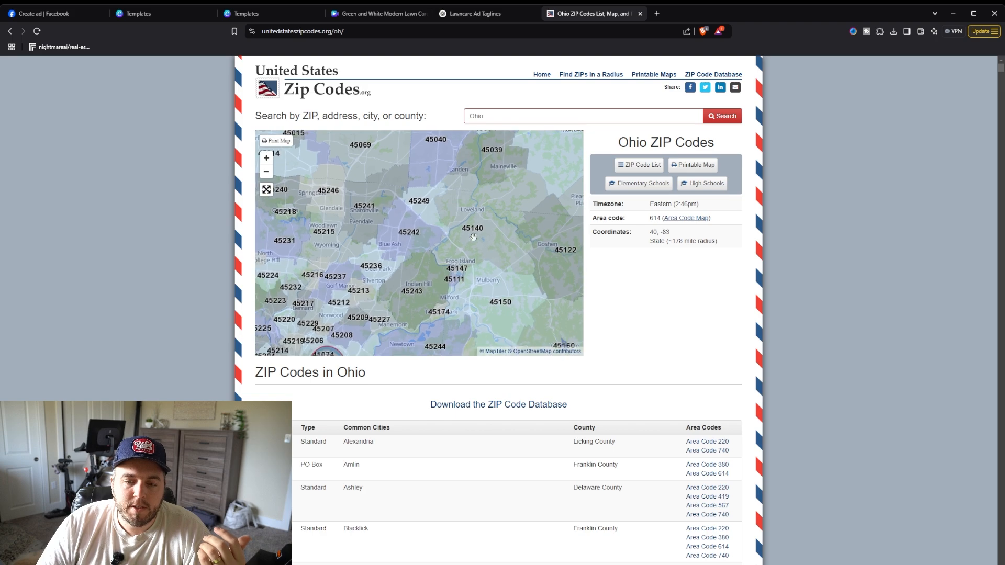
left_click_drag(490, 198, 434, 217)
scroll(498, 236, "down", 2)
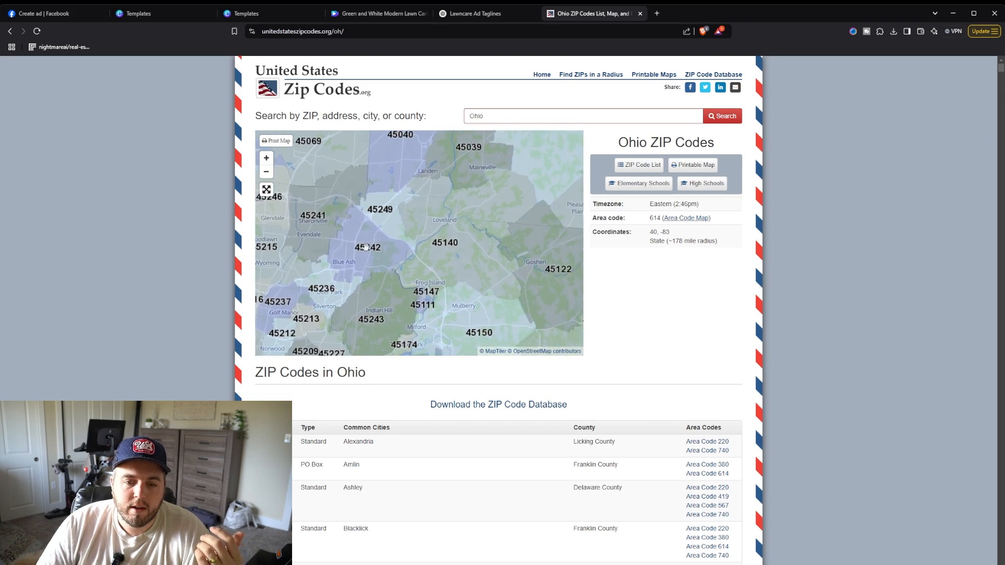
left_click_drag(407, 255, 401, 226)
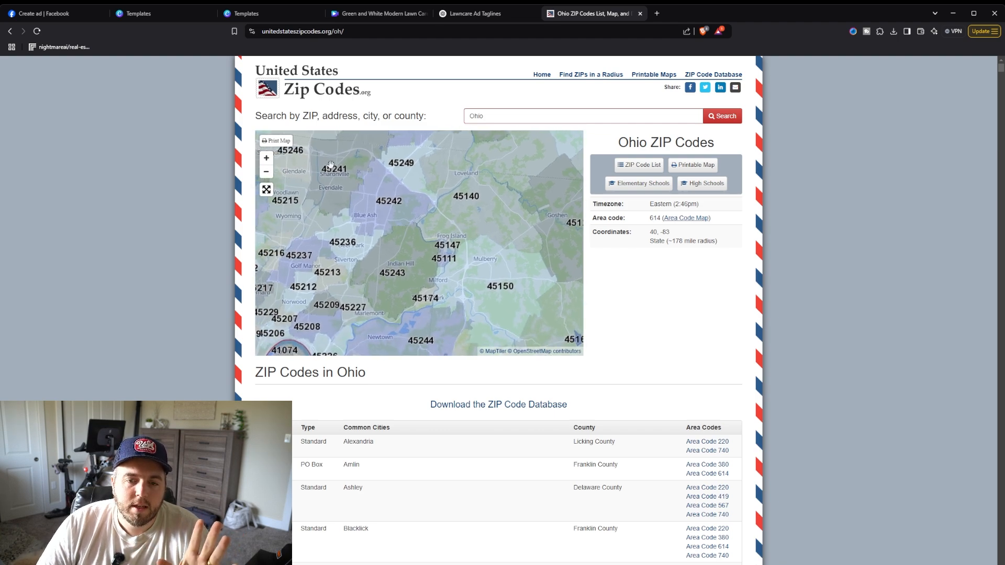
left_click_drag(435, 214, 493, 297)
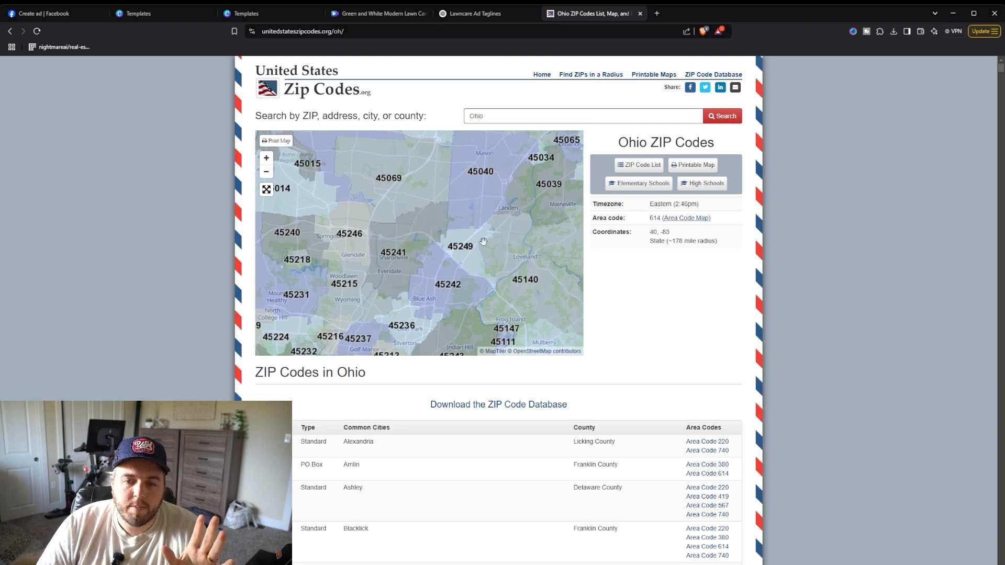
left_click_drag(501, 265, 469, 212)
scroll(470, 212, "down", 3)
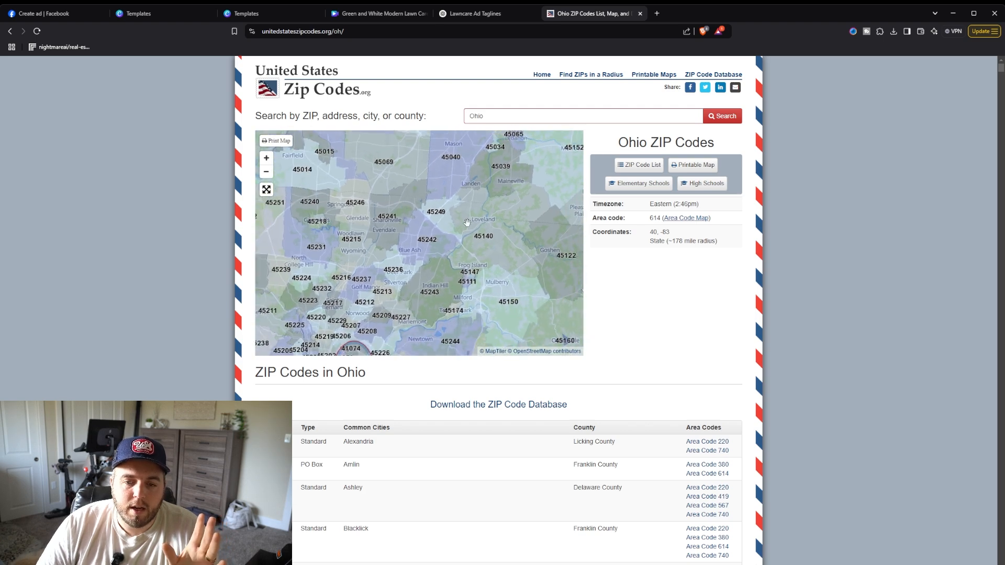
scroll(459, 214, "up", 1)
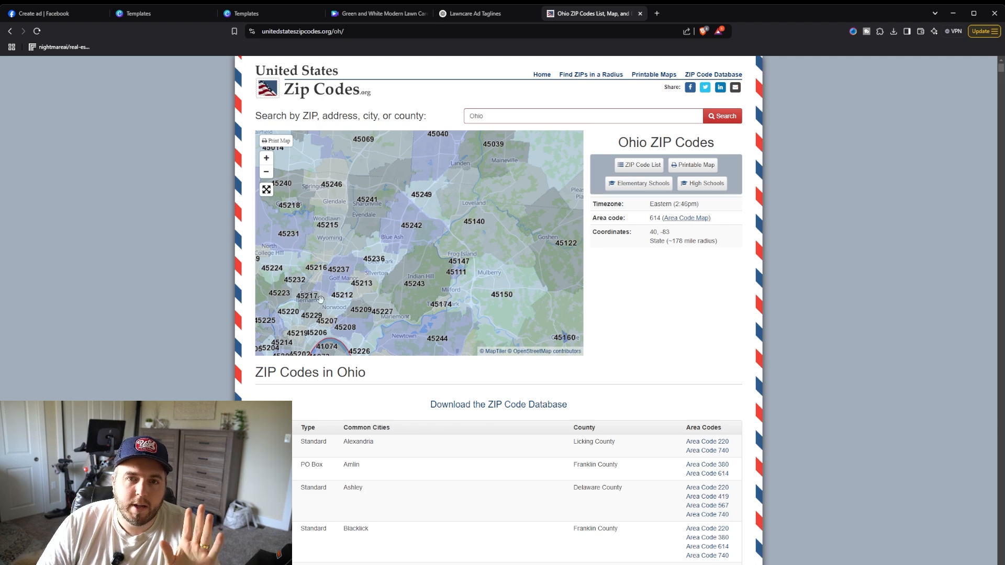
left_click_drag(337, 305, 365, 280)
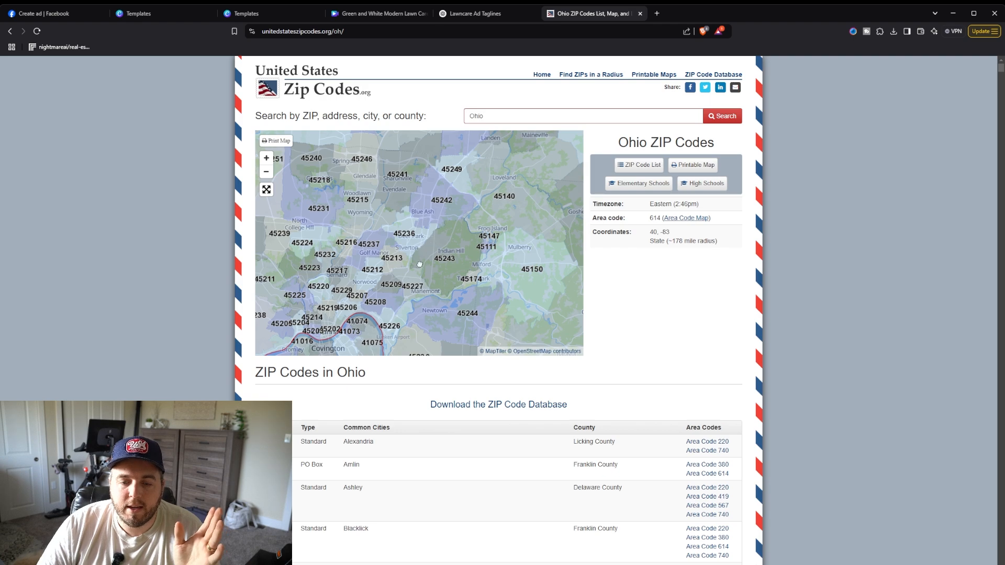
left_click_drag(420, 261, 448, 237)
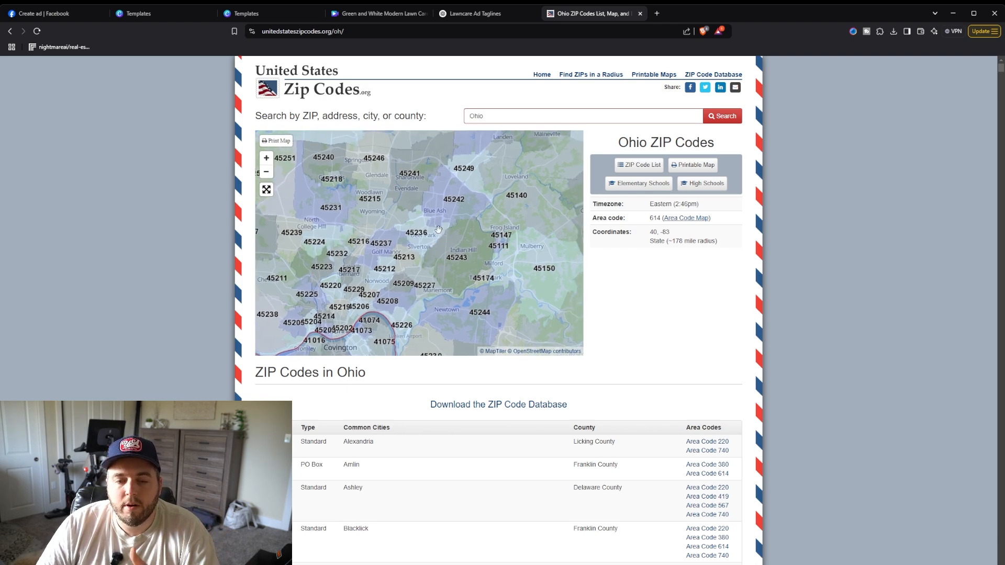
scroll(444, 246, "up", 1)
mouse_move(459, 232)
left_mouse_down()
mouse_move(438, 253)
mouse_move(481, 253)
mouse_move(417, 213)
mouse_move(443, 227)
left_mouse_up()
scroll(454, 212, "down", 1)
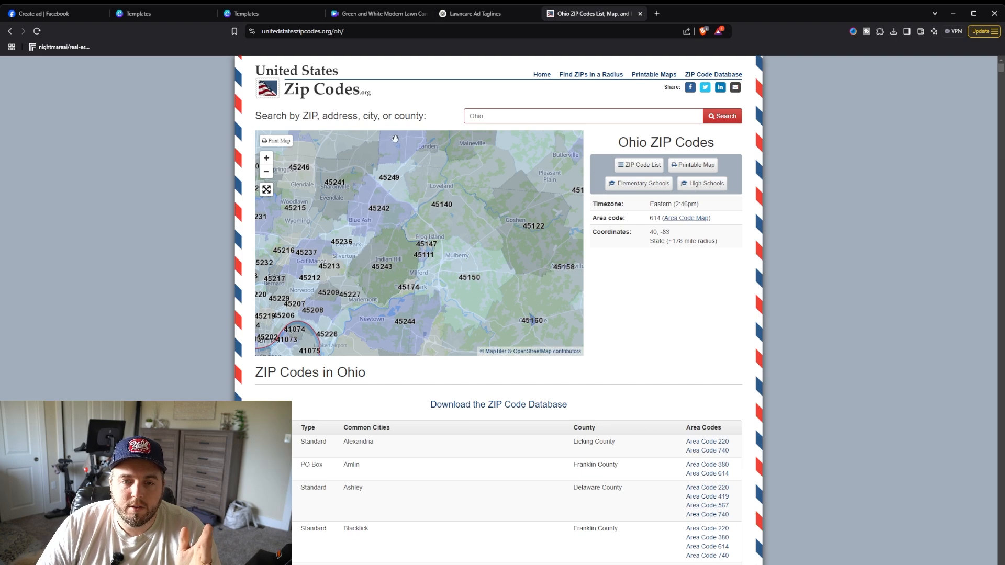
Step: Back in the ad's audience editor, add zip codes 45140 and 45039 as locations
left_click(61, 20)
left_click(422, 192)
left_click(415, 180)
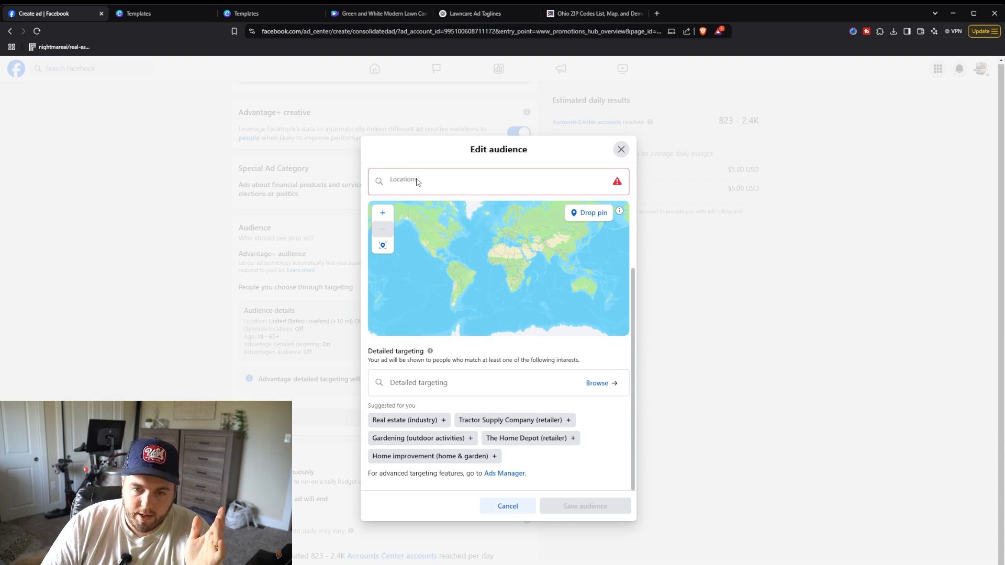
left_click(415, 184)
type("45140")
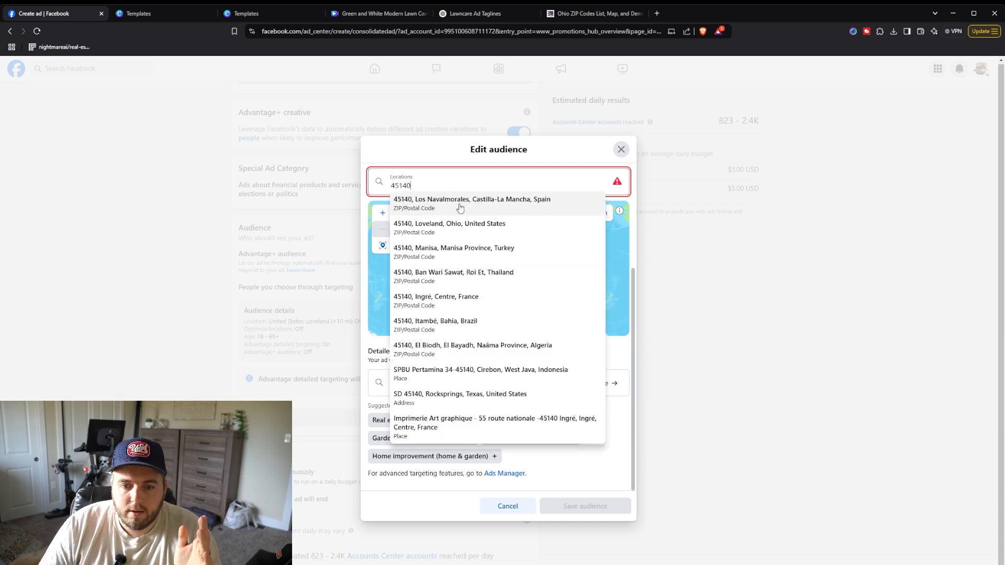
left_click(453, 227)
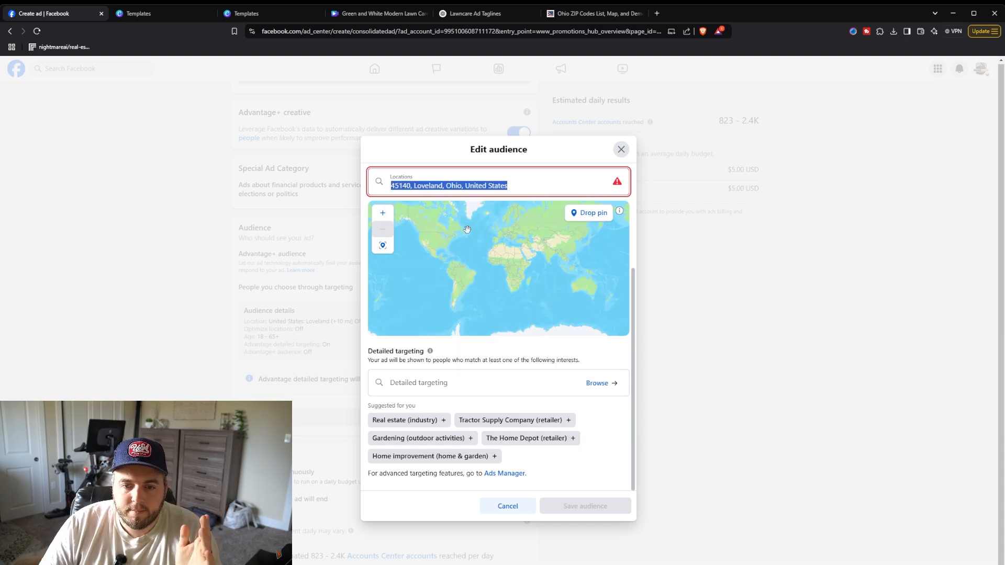
type("45039")
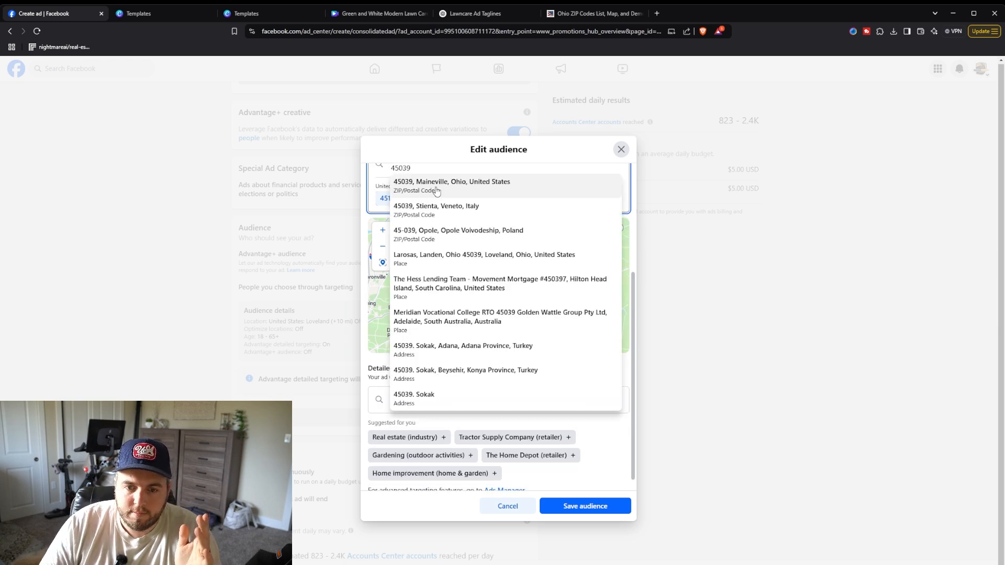
left_click(434, 188)
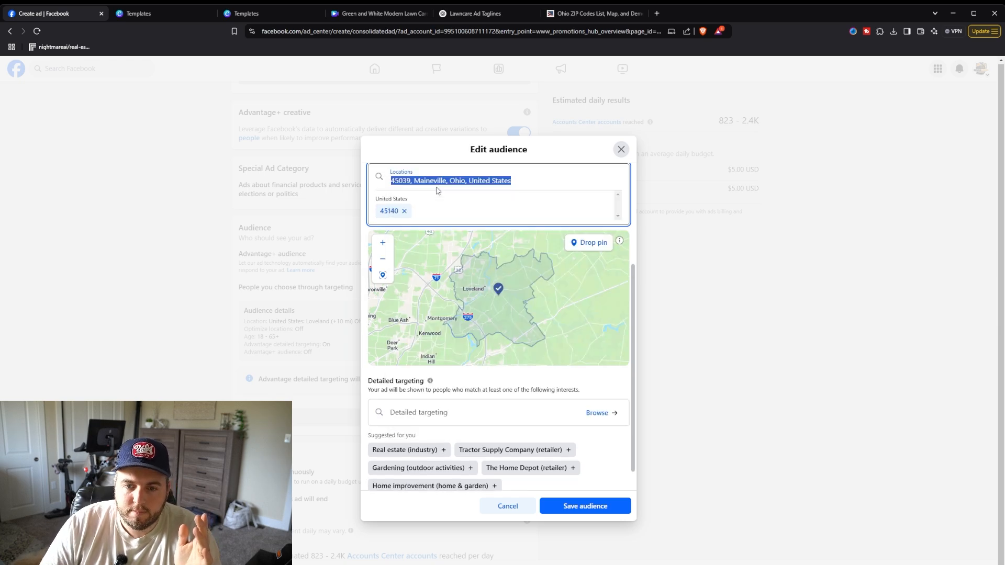
Step: Check the zip map again and add zip code 45242 as another audience location
left_click(576, 13)
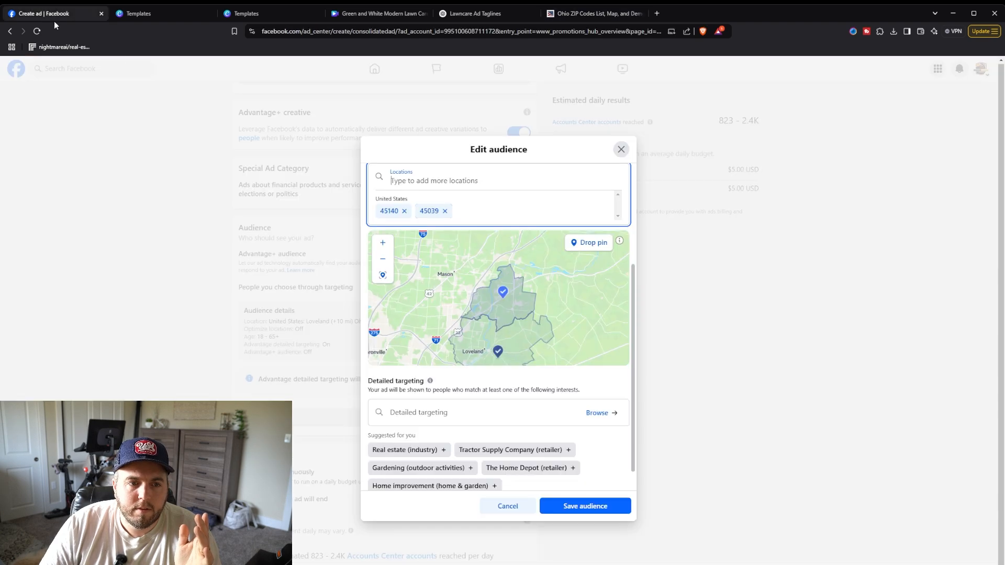
left_click(49, 15)
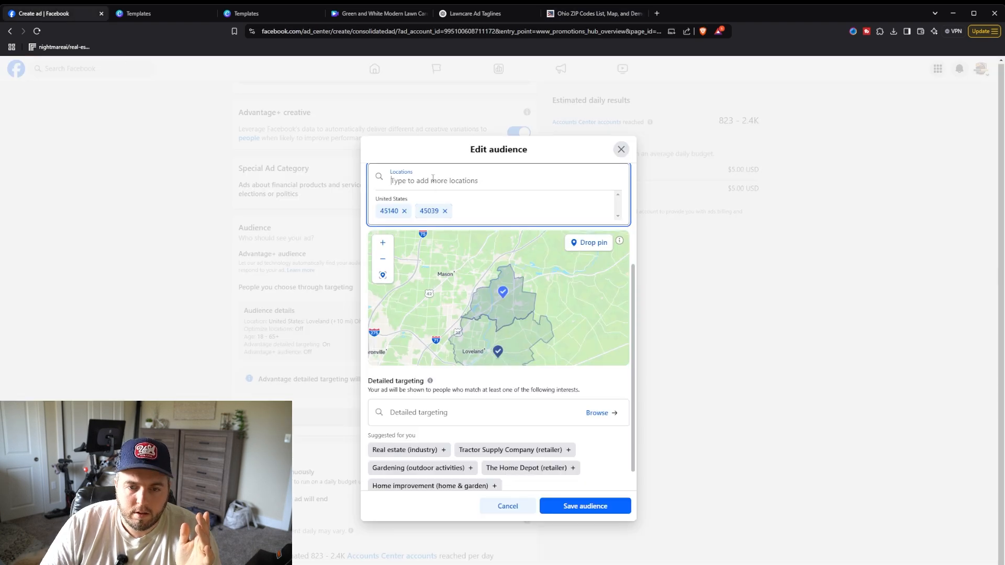
type("45242")
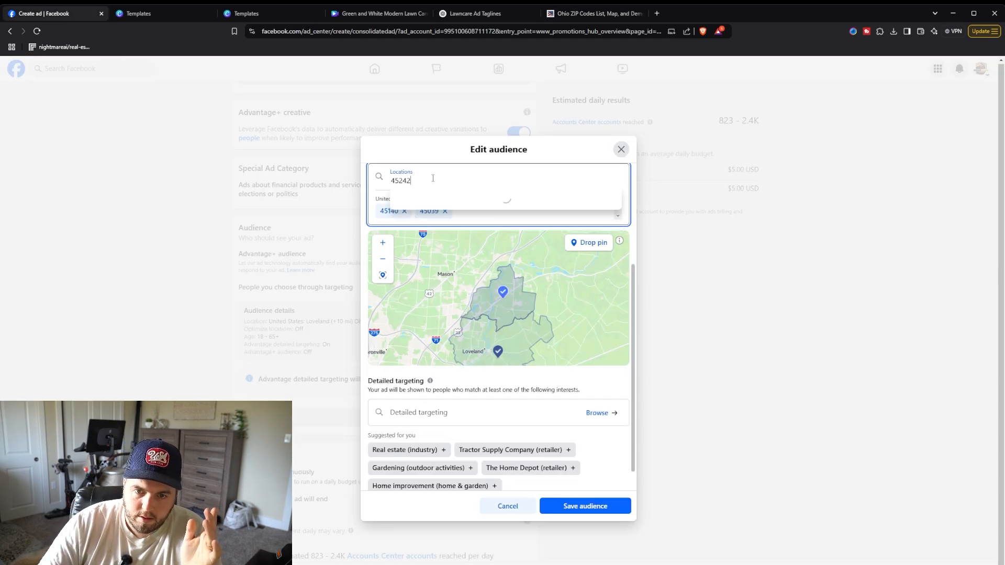
left_click(435, 198)
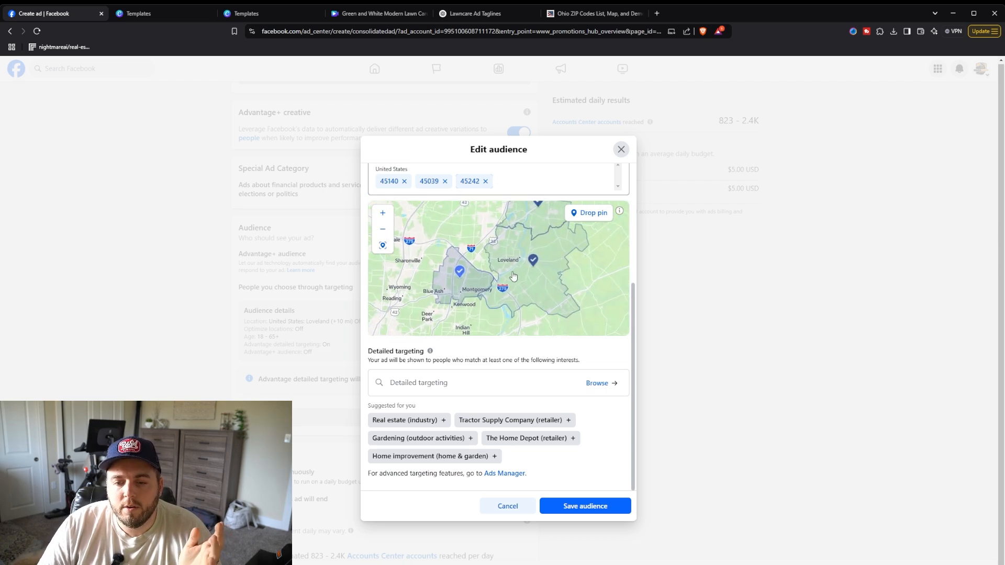
Step: Open the detailed targeting interest search in the audience editor
scroll(514, 276, "down", 2)
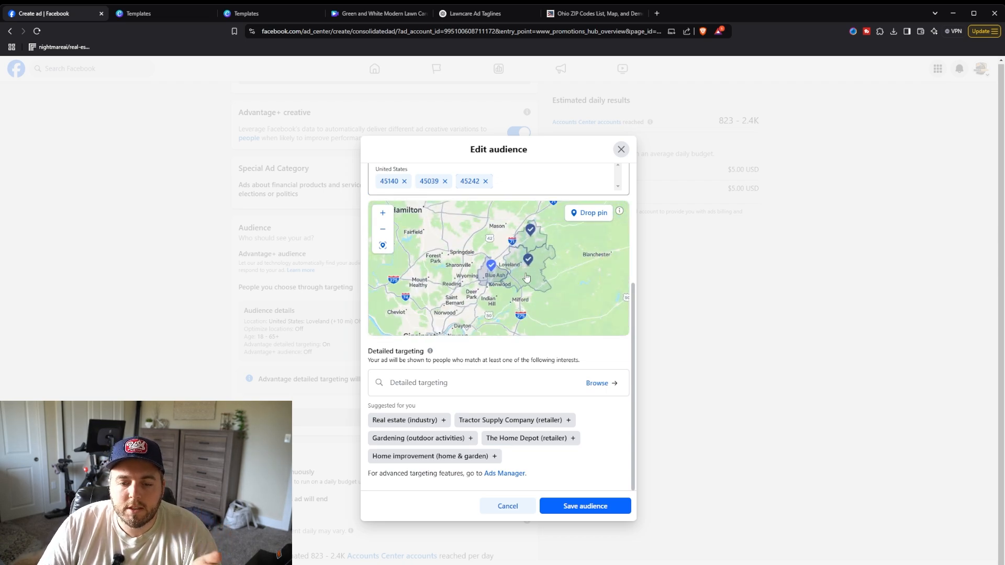
scroll(526, 278, "up", 2)
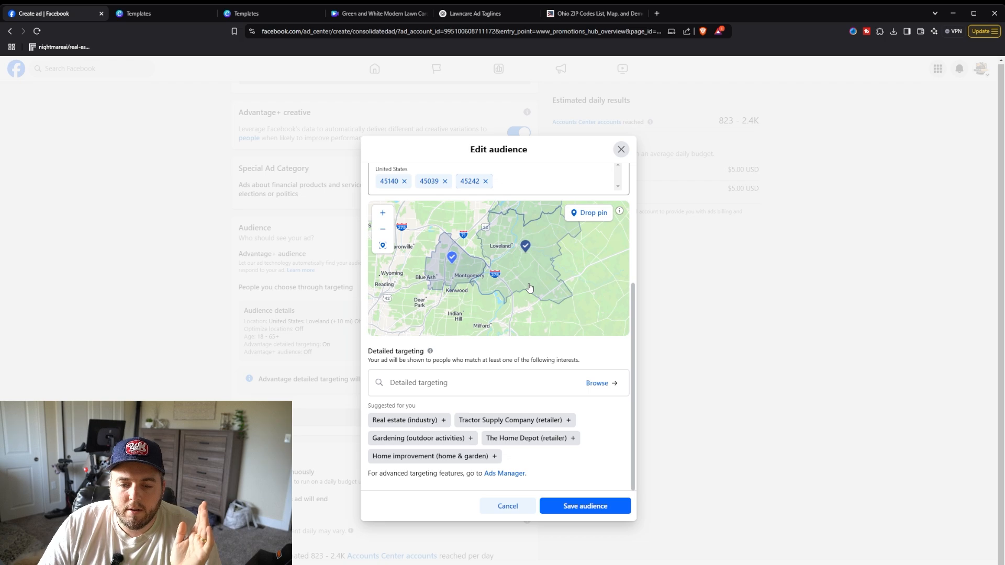
scroll(520, 260, "down", 2)
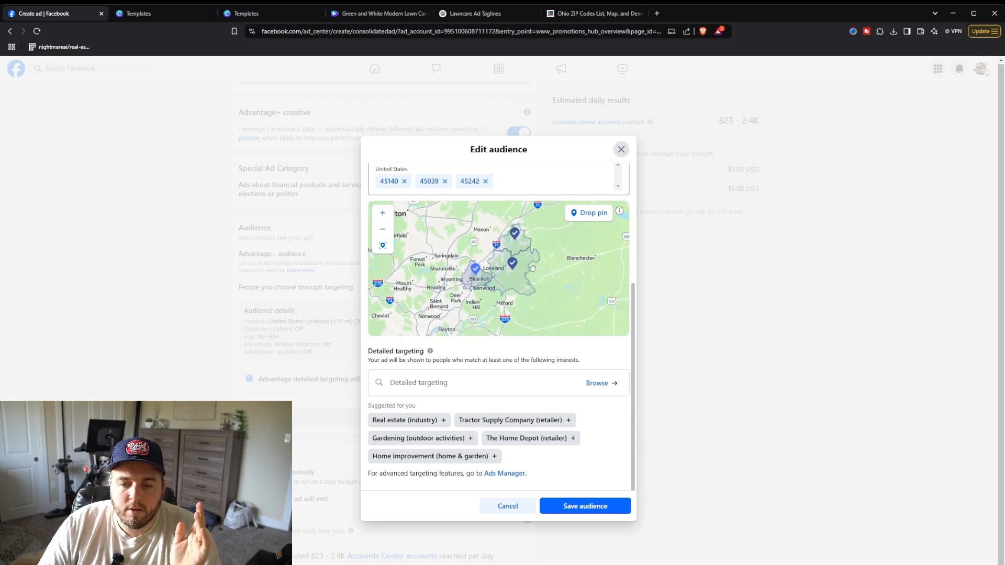
scroll(497, 280, "up", 2)
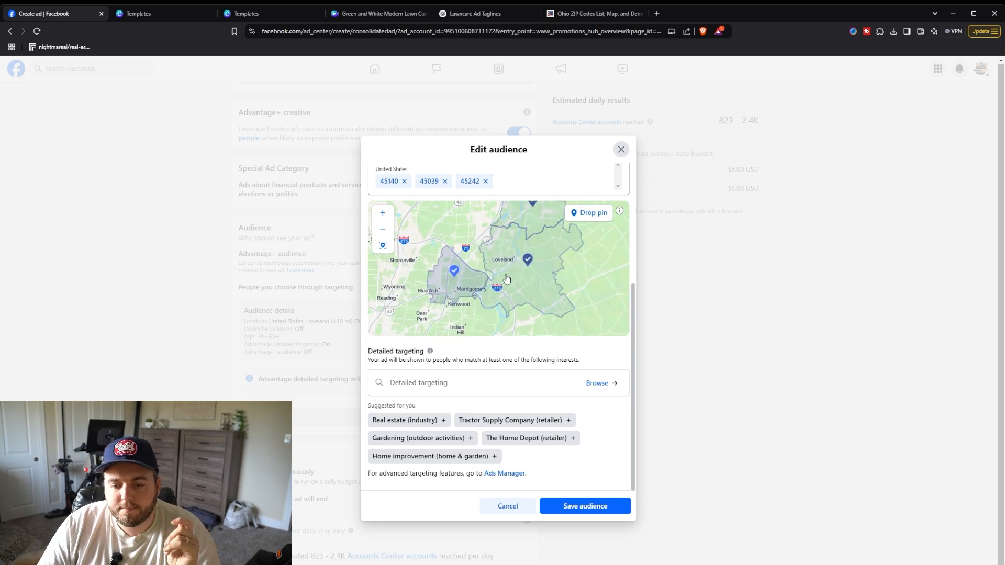
left_click(458, 382)
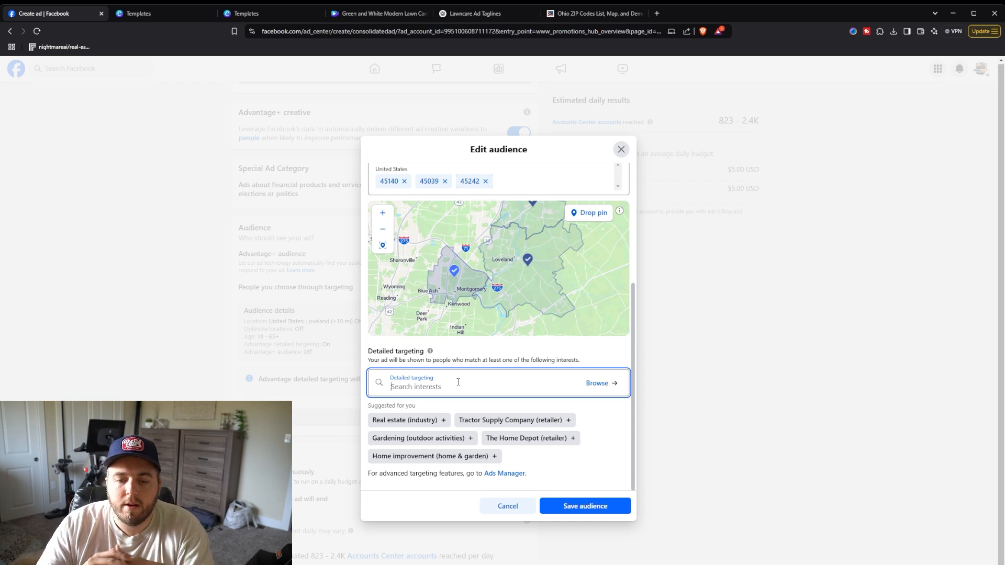
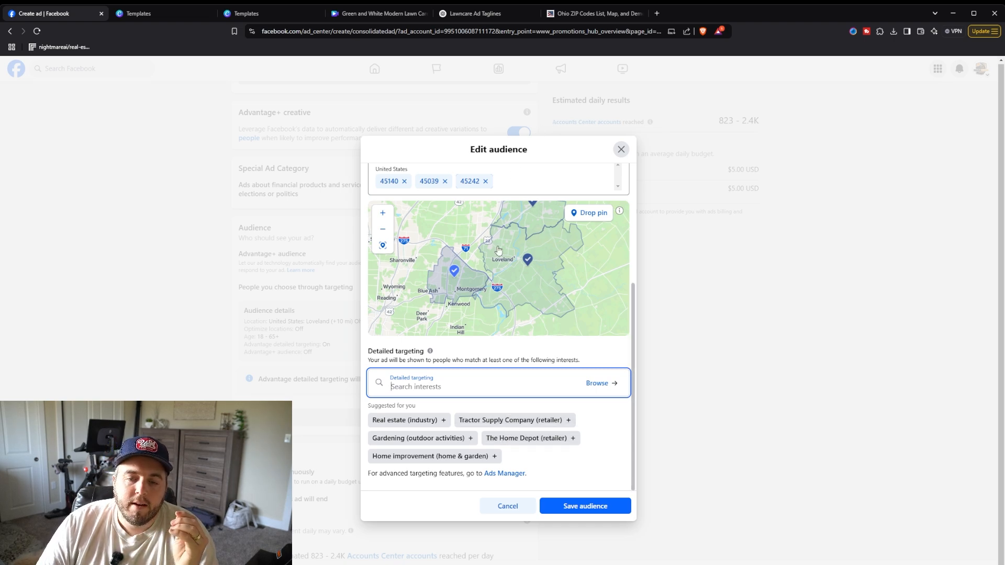
scroll(517, 243, "up", 2)
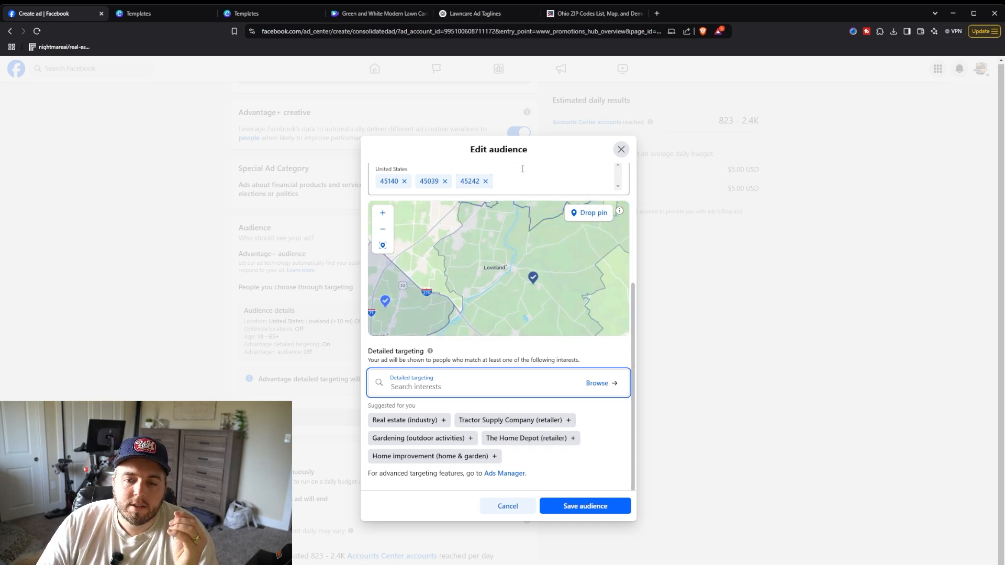
scroll(523, 178, "up", 4)
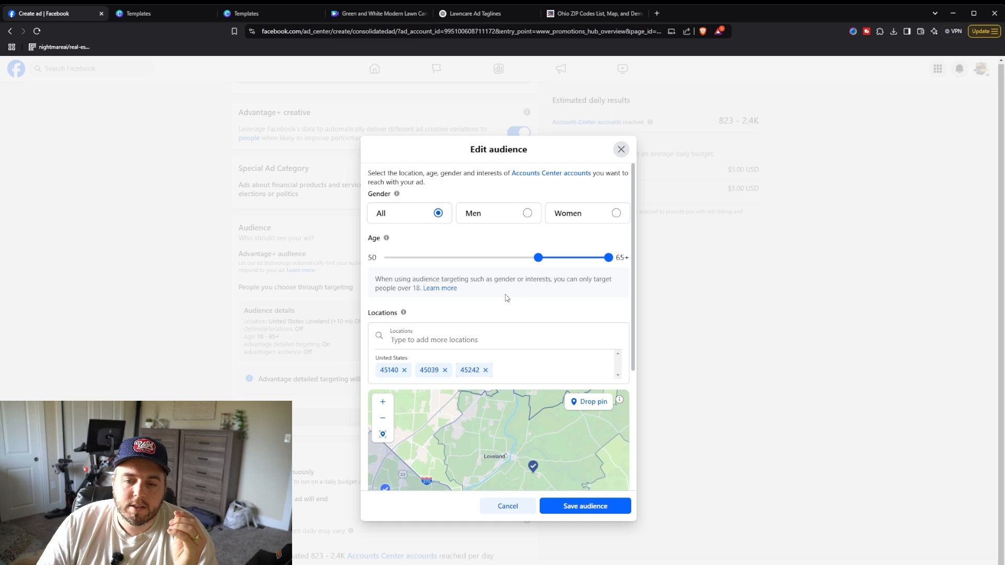
scroll(506, 293, "down", 1)
scroll(502, 246, "down", 2)
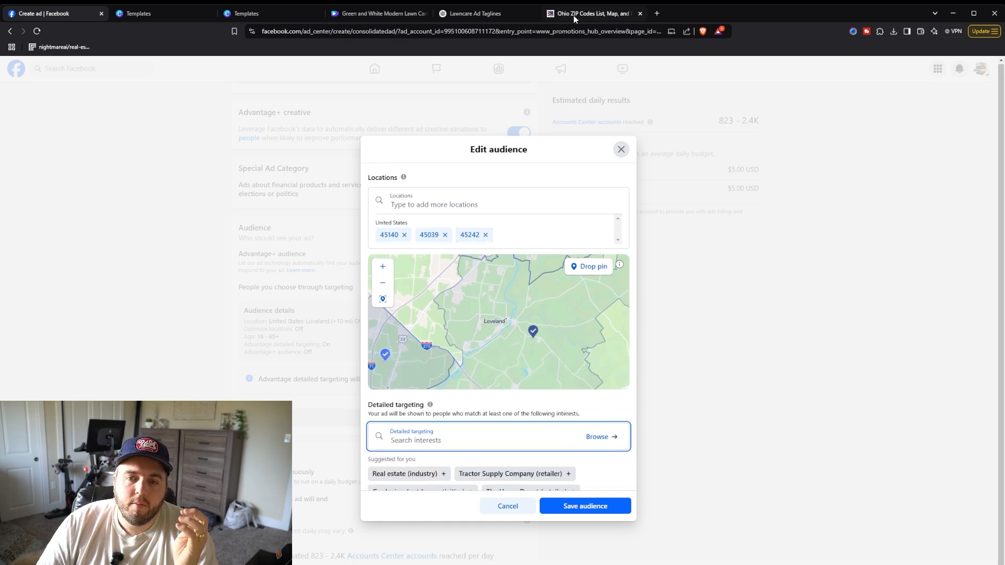
Step: In ChatGPT, ask which interests to target for customers over 50 who can no longer mow their own grass and need a grass cutting service
left_click(486, 14)
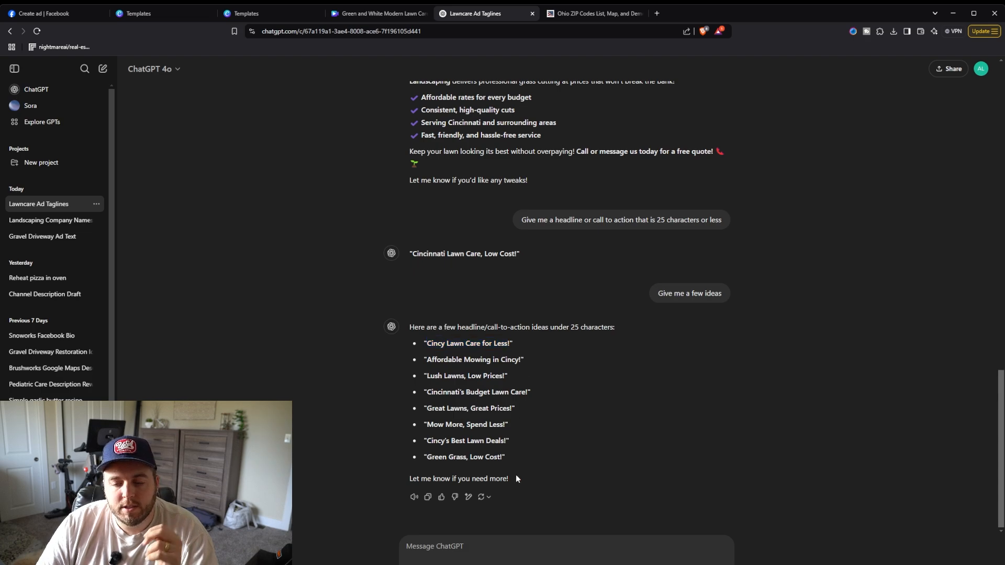
left_click(513, 548)
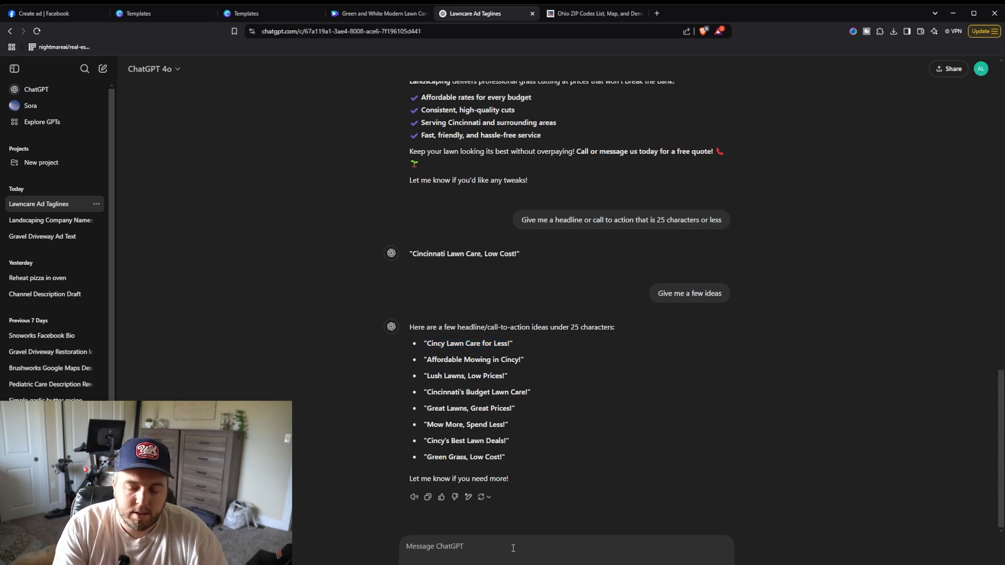
type("I")
type("'m")
key("BackSpace")
key("BackSpace")
key("BackSpace")
type("need to define the interests in my audience that may be looking for grass cutting services. My ideal customer is over the age of 50 and unable to mow their own grass anymore and need to hire a service like mine. What kind of interests could I tag f")
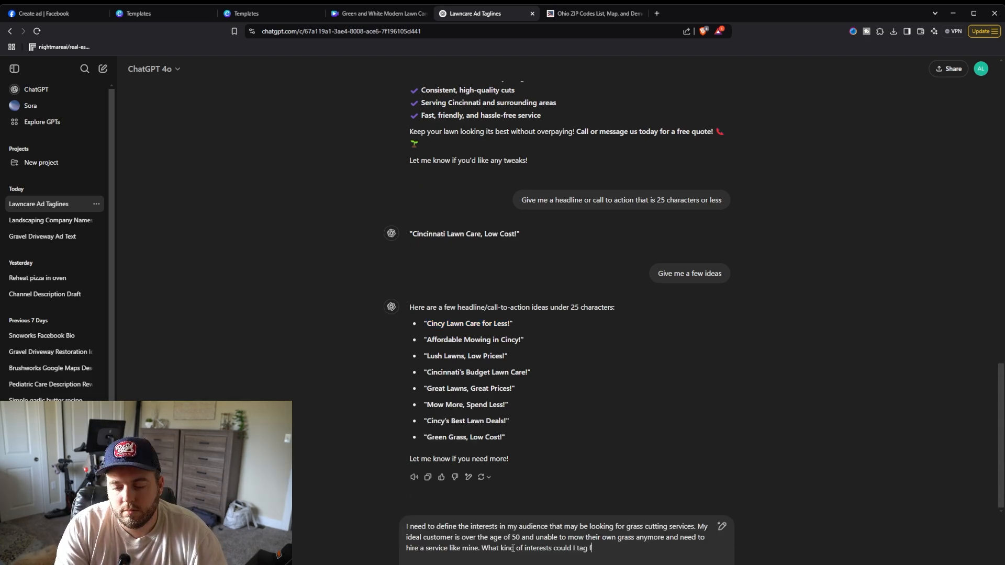
type("or my ad that would")
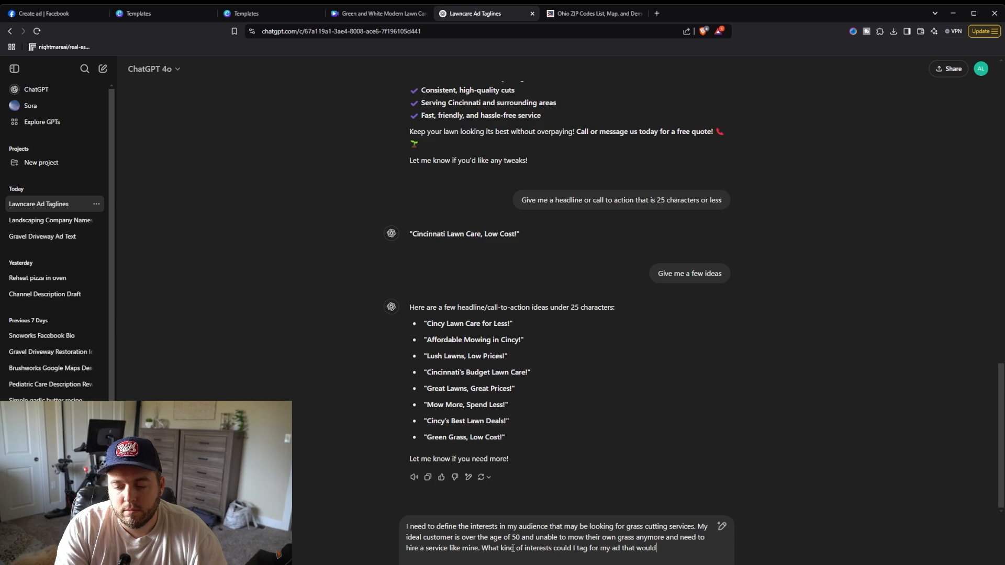
type(" help to target these cutome")
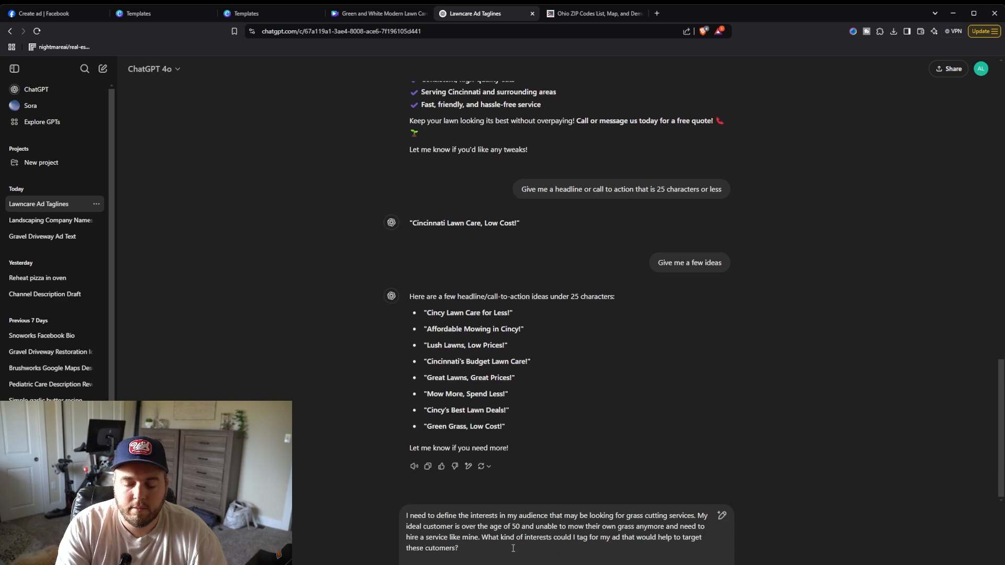
type("rs?")
key("Return")
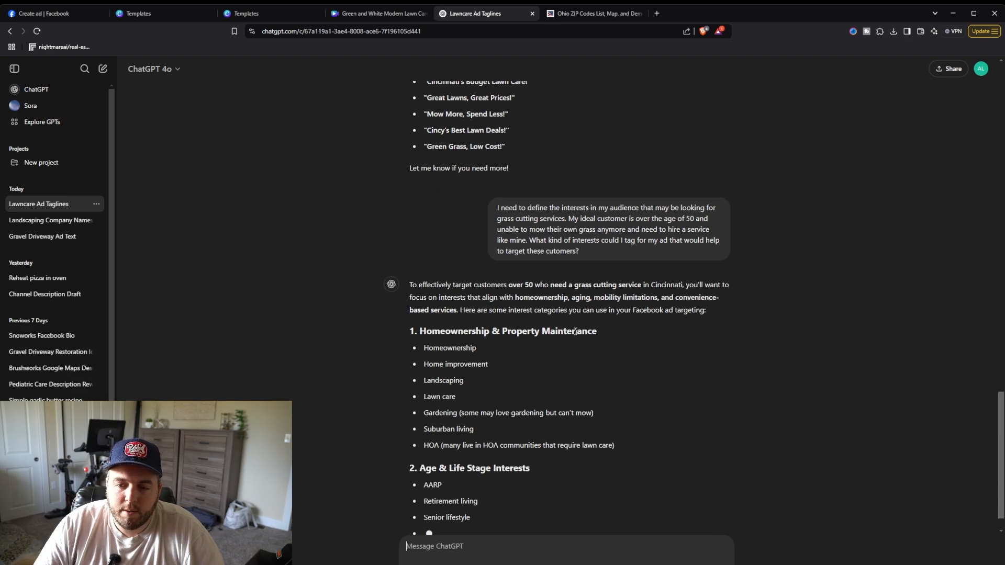
Step: Read through ChatGPT's suggested interest categories for the lawn care ad audience
scroll(572, 343, "up", 1)
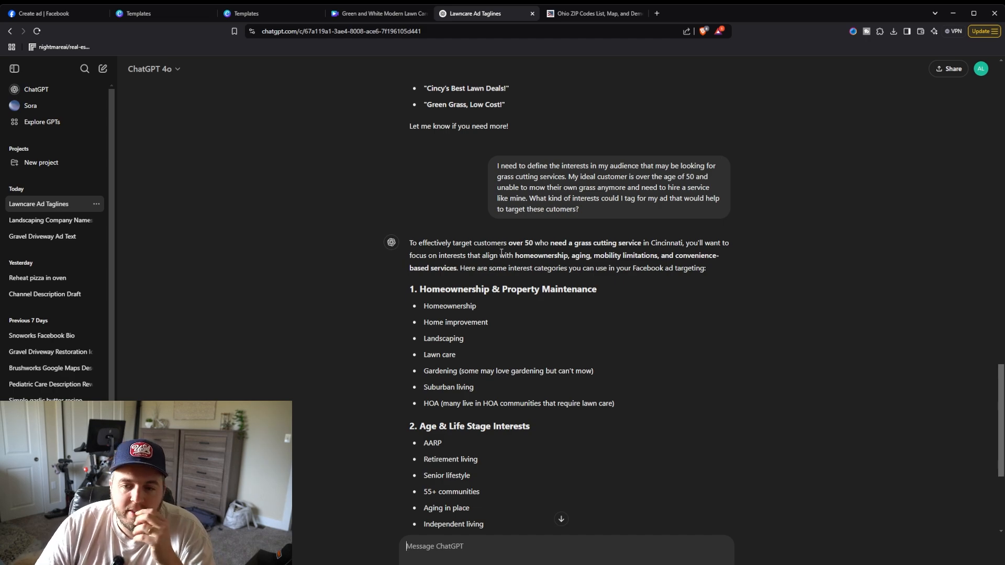
scroll(495, 210, "down", 3)
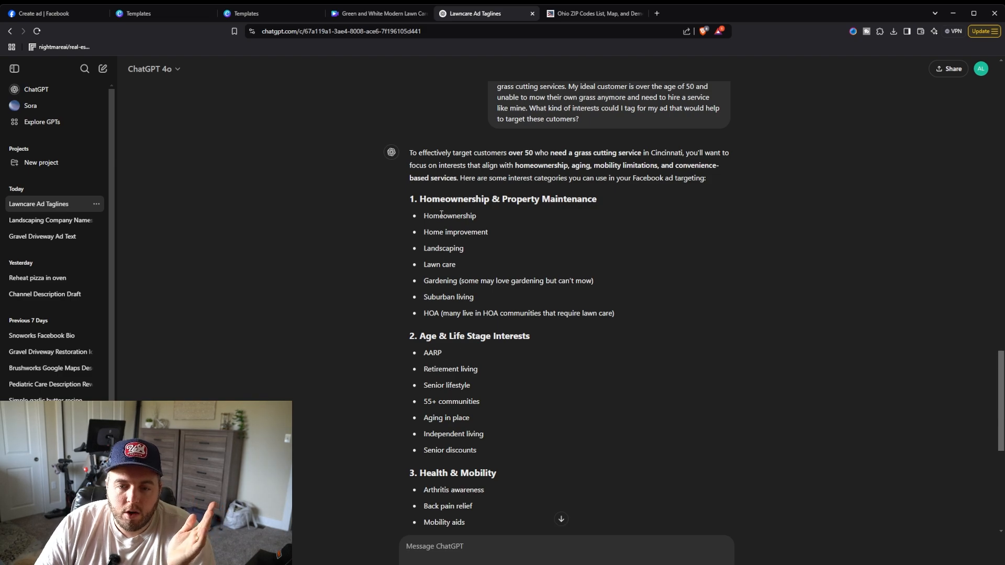
left_click_drag(424, 214, 490, 224)
left_click(489, 224)
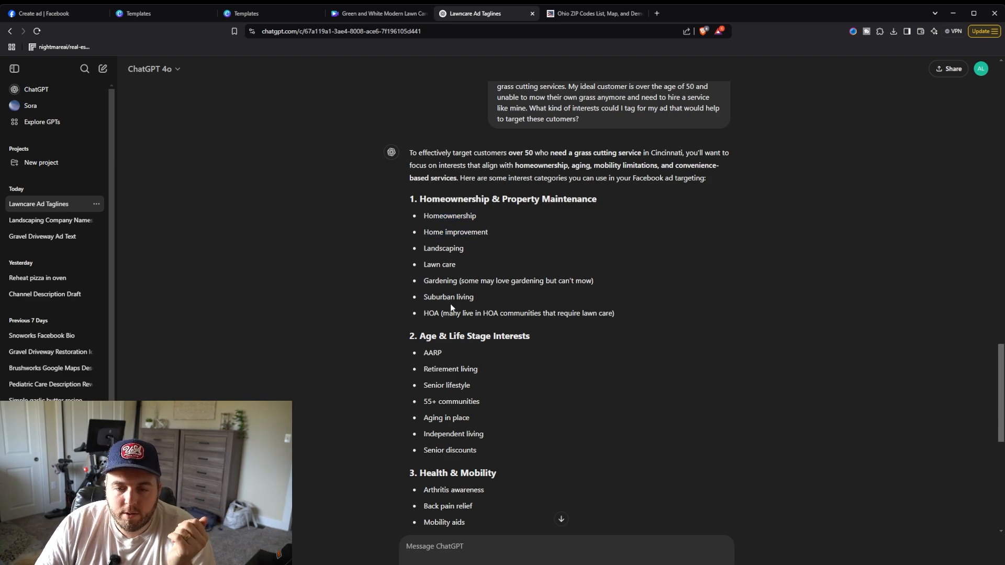
left_click_drag(425, 214, 489, 228)
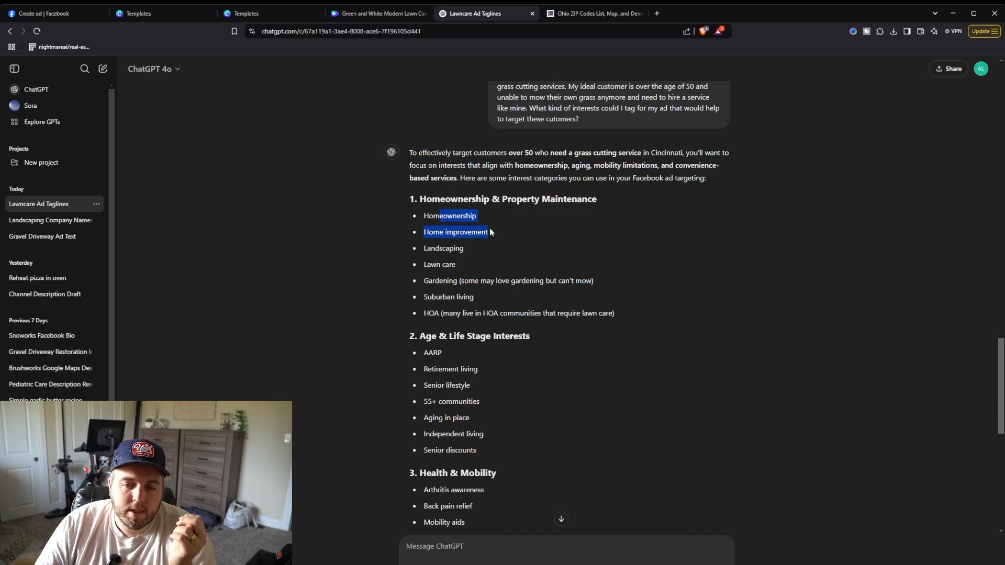
left_click(468, 261)
mouse_move(462, 266)
left_mouse_down()
mouse_move(422, 266)
mouse_move(449, 265)
left_mouse_up()
double_click(463, 250)
double_click(454, 264)
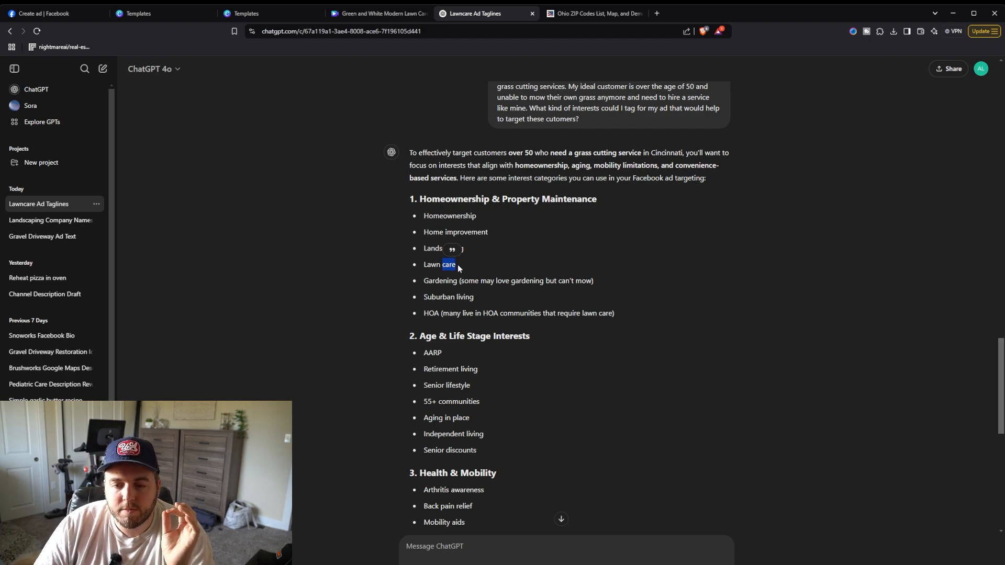
left_click(459, 269)
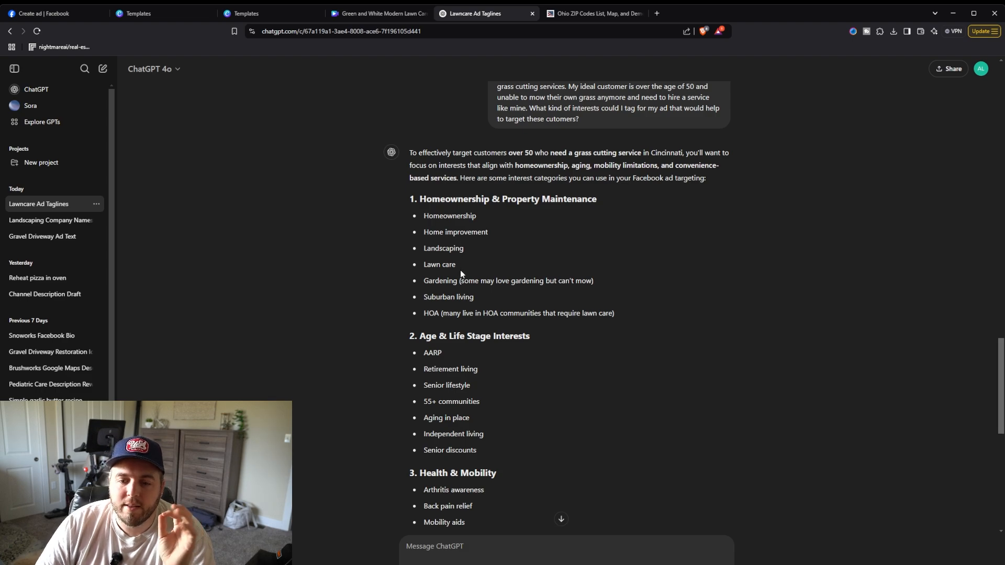
scroll(461, 269, "down", 2)
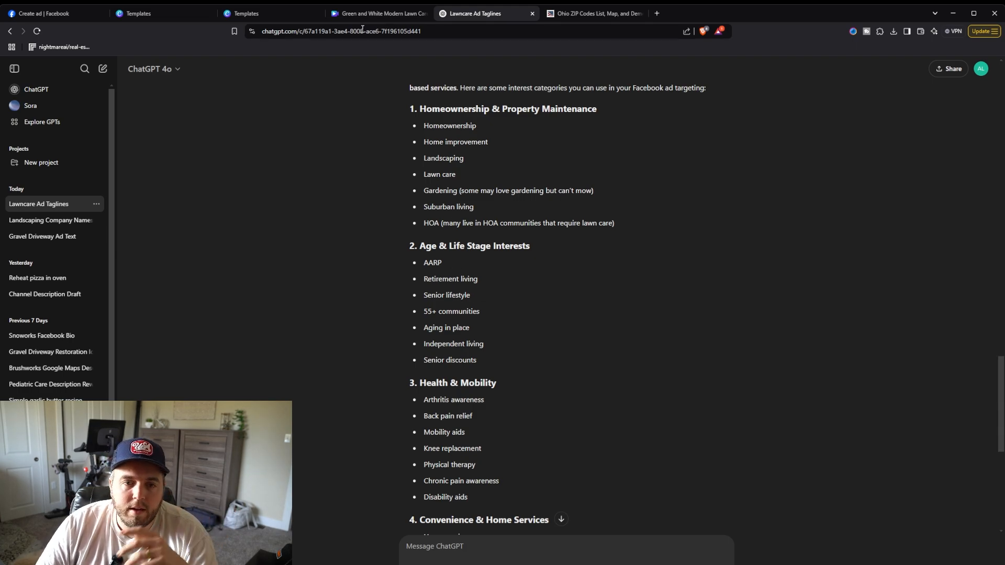
Step: Back in the audience editor, search detailed targeting for aarp and add the AARP Medicare Supplement Plans interest
left_click(49, 14)
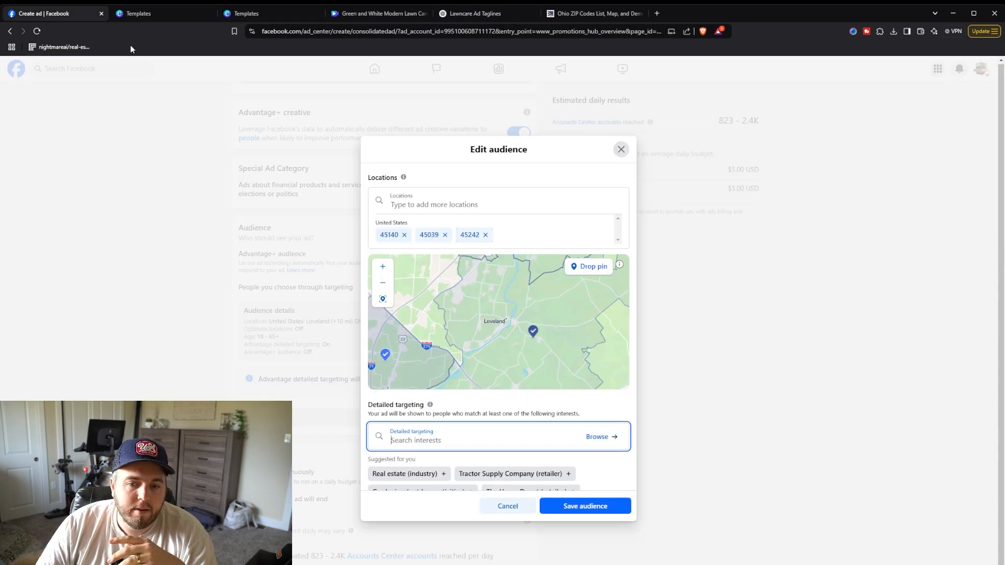
left_click(444, 441)
type("aarp")
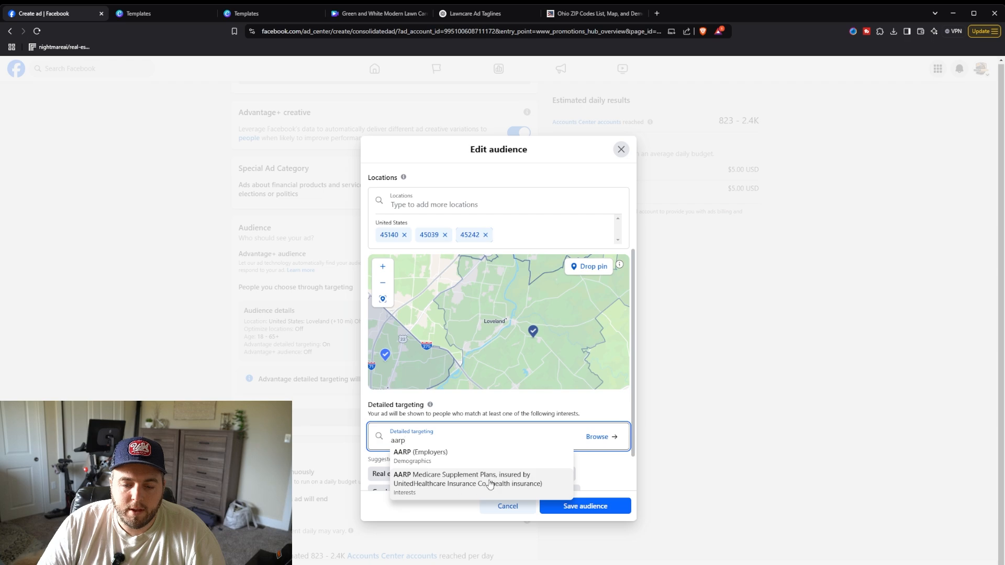
left_click(440, 481)
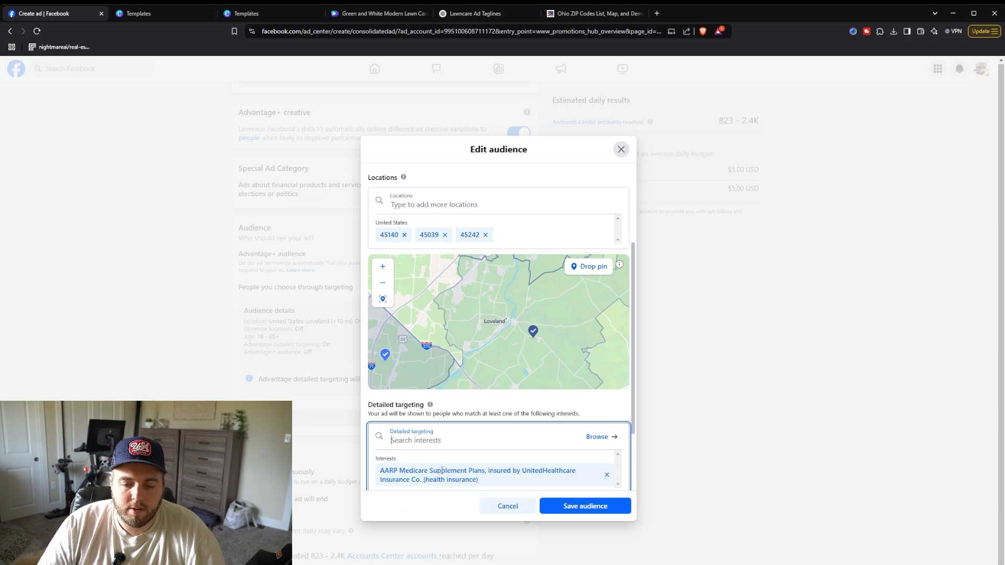
Step: Search detailed targeting for homeowner and add the Homeowner association (real estate) interest
scroll(434, 398, "down", 2)
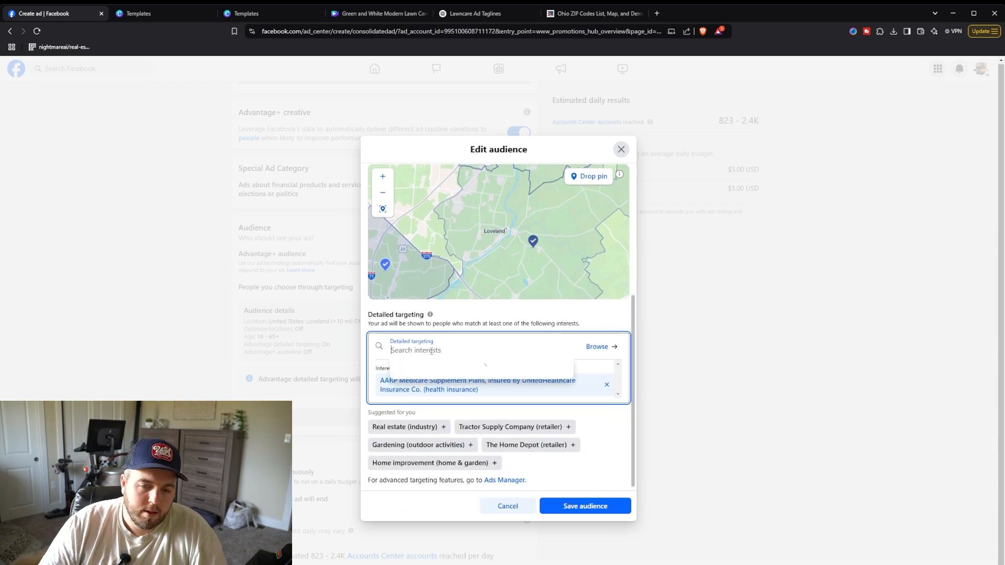
type("homeowner")
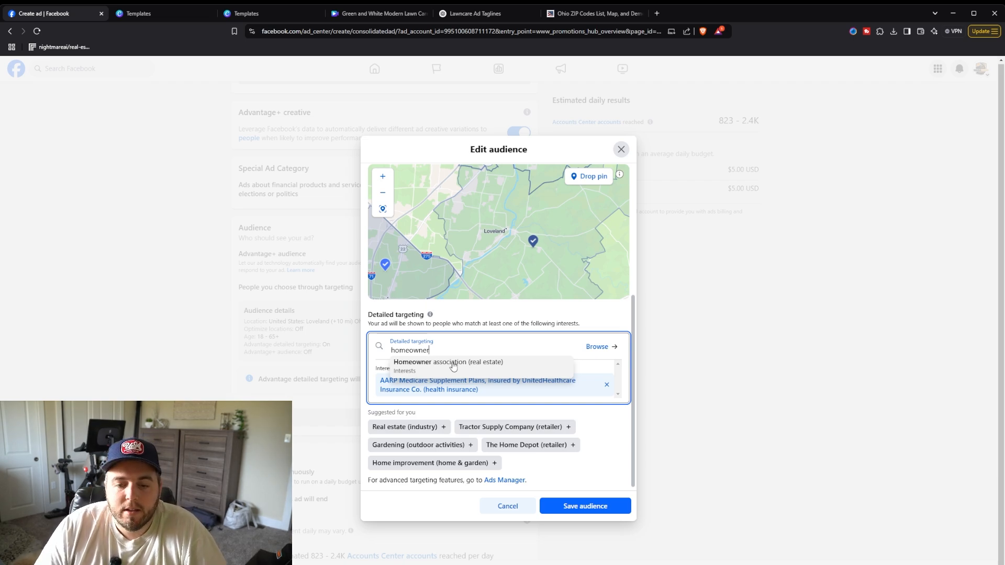
left_click(454, 366)
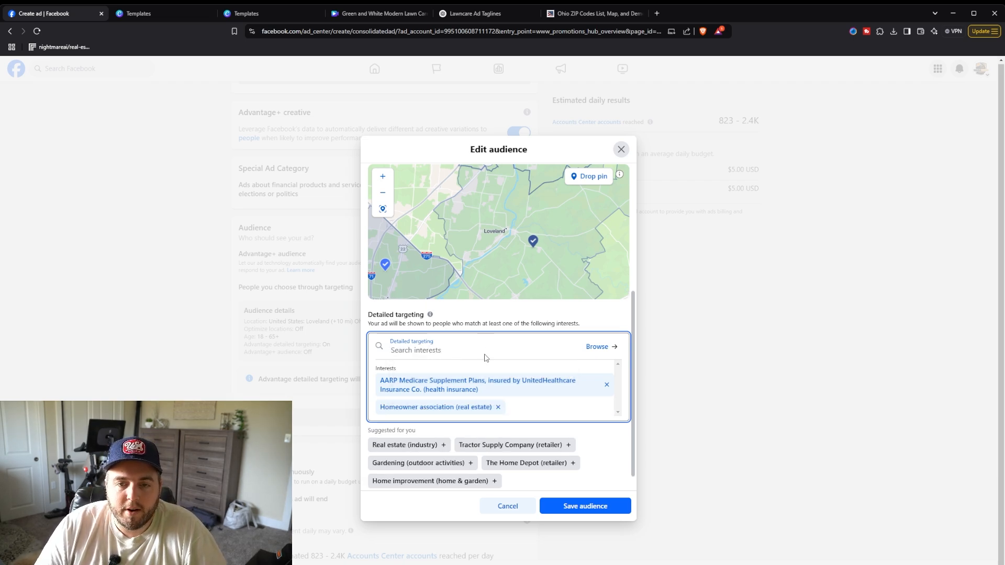
Step: Review the remaining interest suggestions in the ChatGPT reply
left_click(382, 17)
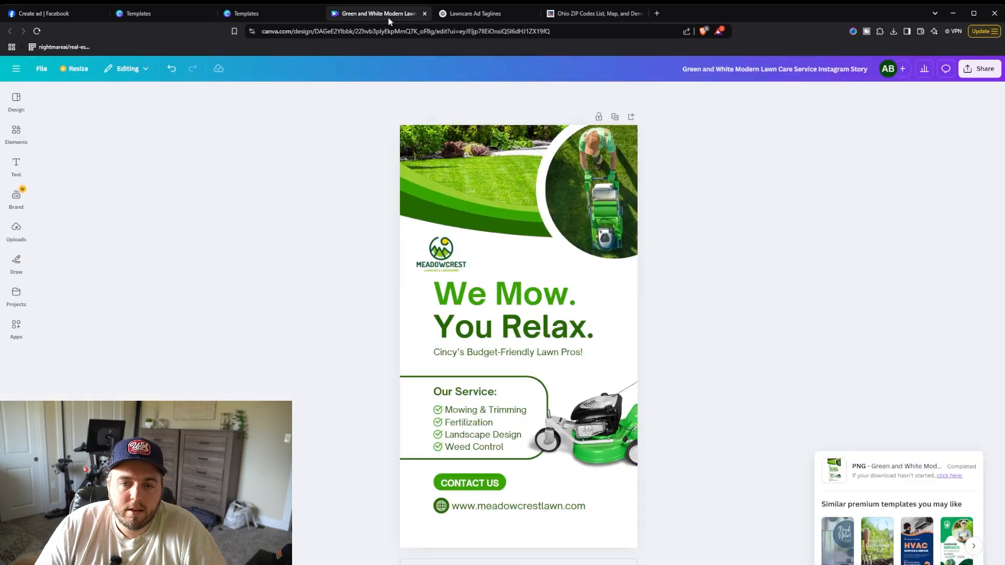
left_click(492, 15)
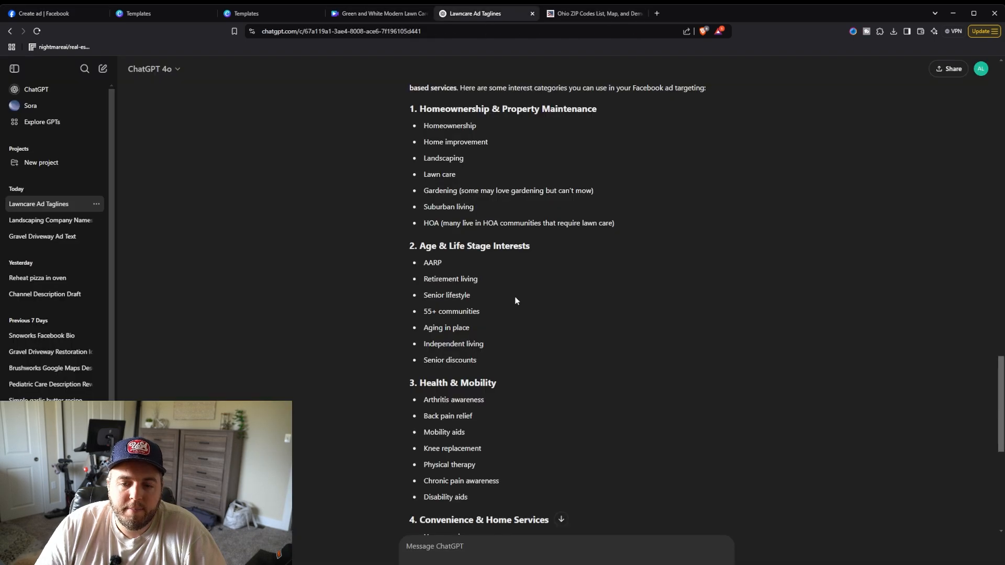
scroll(520, 301, "down", 1)
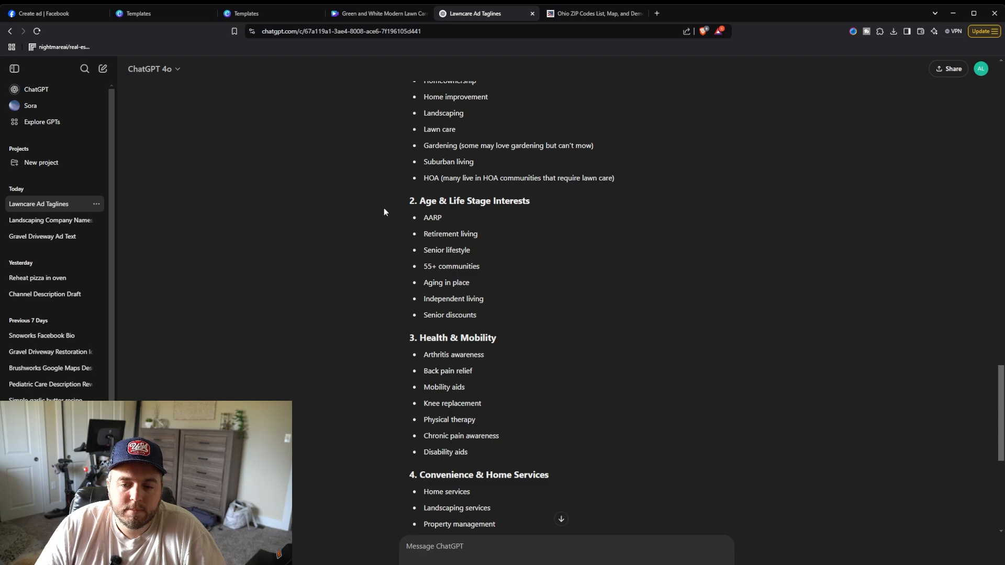
Step: Search detailed targeting for aging in place, then clear the search text
left_click(47, 13)
left_click(425, 349)
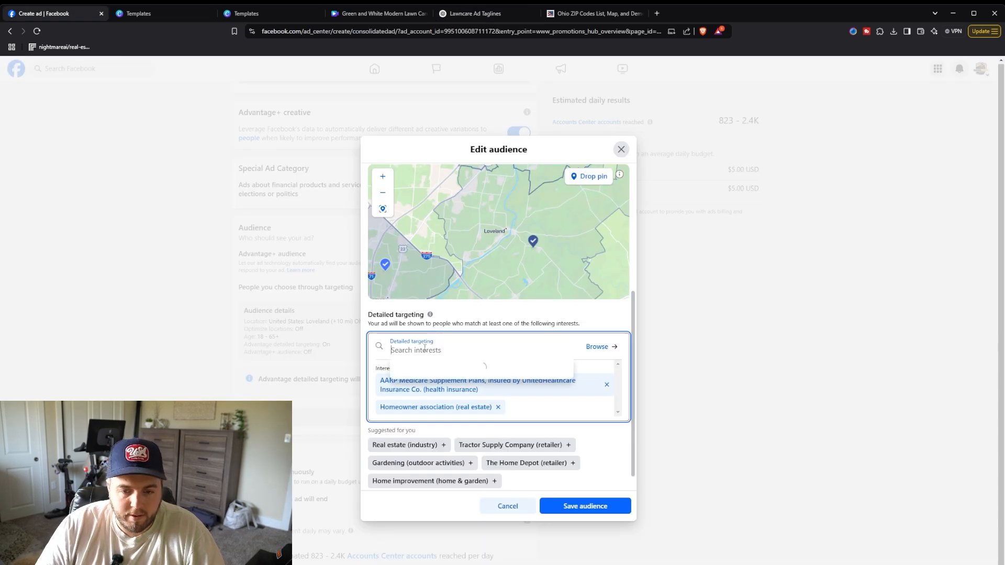
type("aging in place")
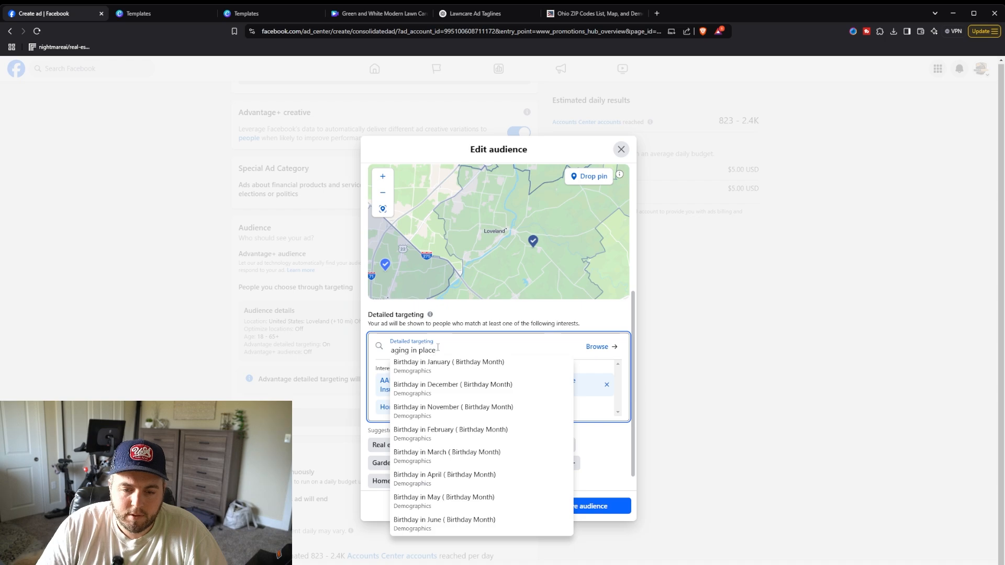
left_click_drag(438, 350, 387, 349)
key("BackSpace")
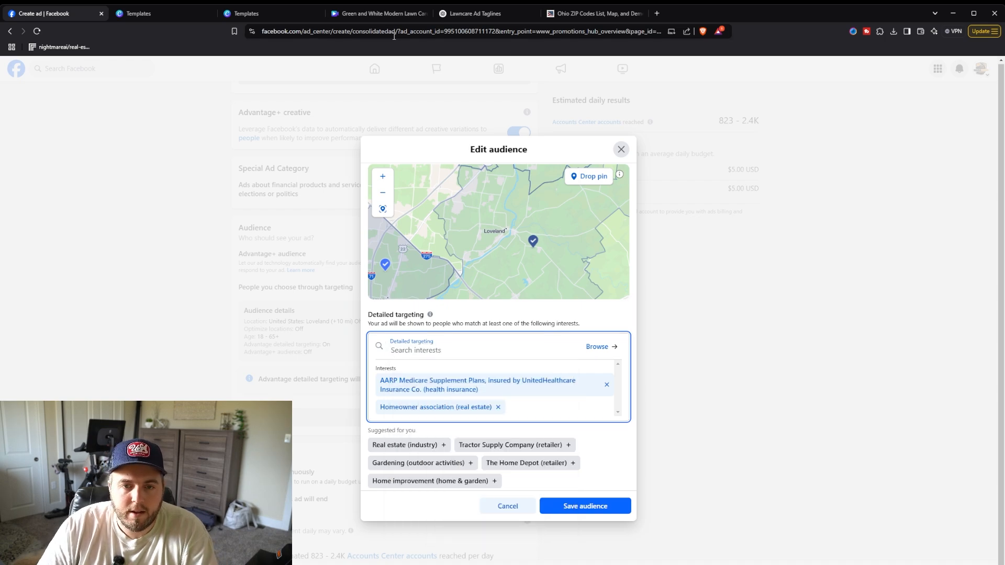
Step: Examine the Age & Life Stage interests in the ChatGPT reply again
left_click(478, 16)
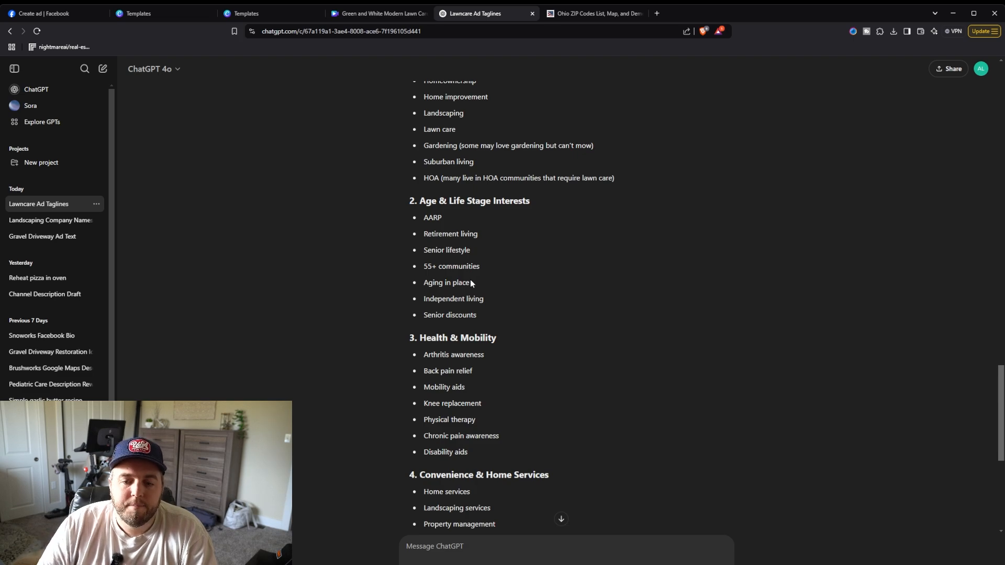
left_click_drag(470, 282, 425, 283)
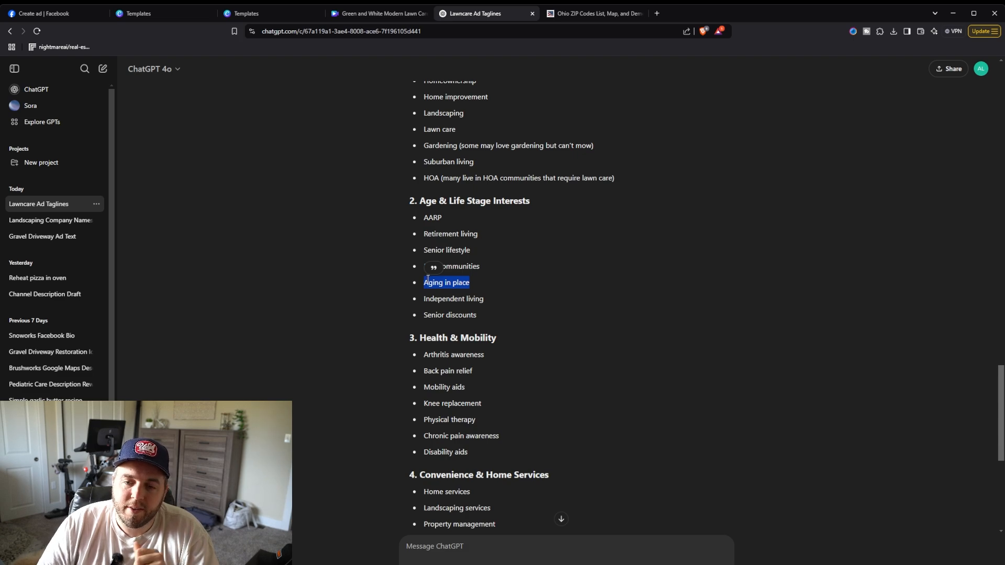
left_click(433, 279)
left_click_drag(470, 284, 444, 282)
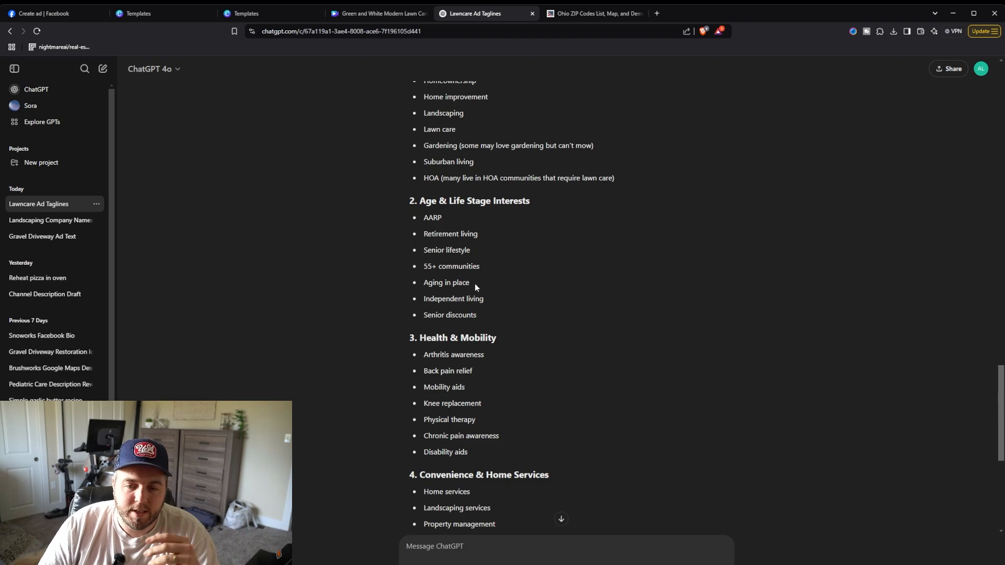
scroll(473, 280, "down", 2)
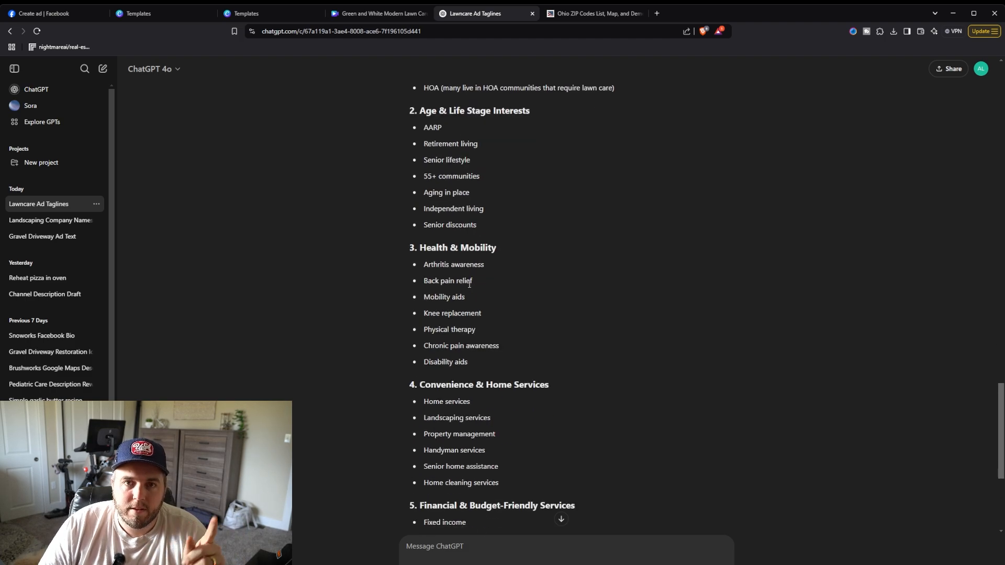
scroll(469, 283, "up", 1)
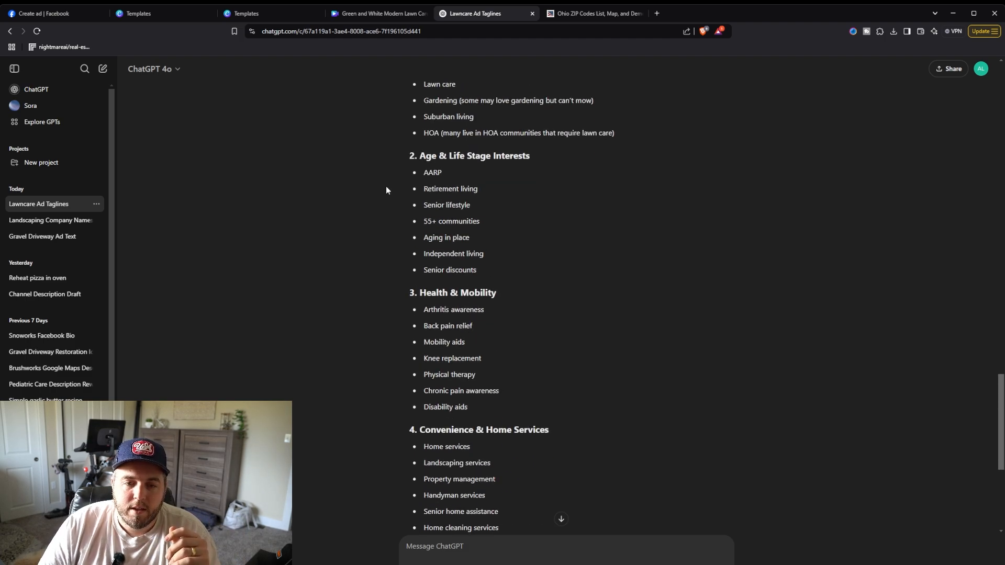
Step: Search detailed targeting for senior discounts, then clear the search text
left_click(66, 19)
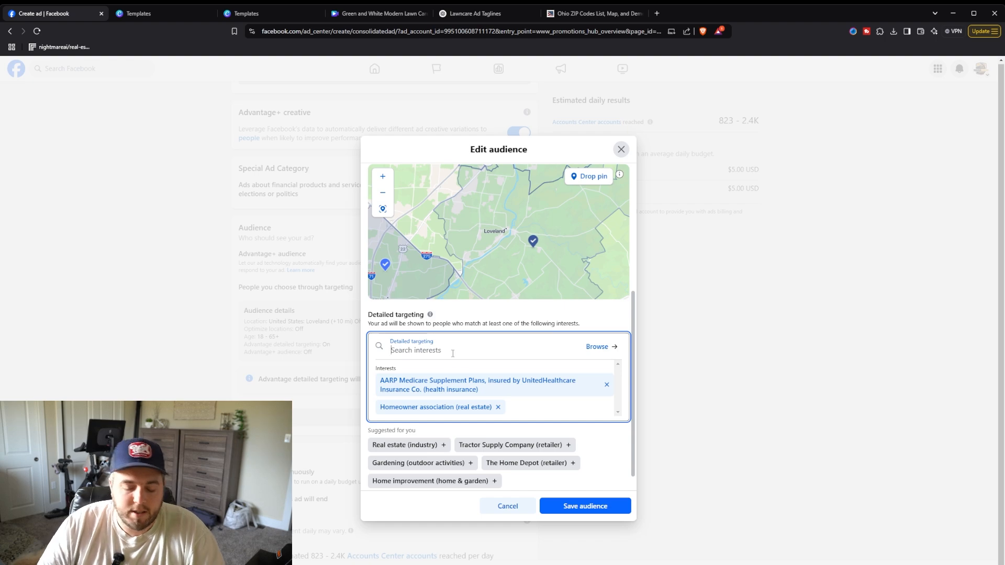
type("senior")
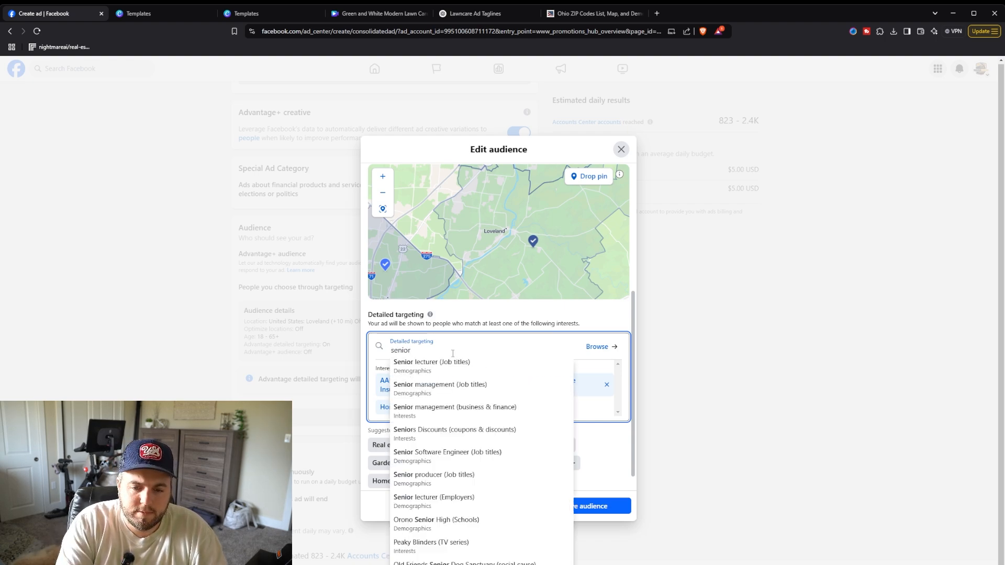
type(" disc")
key("BackSpace")
key("BackSpace")
key("BackSpace")
key("BackSpace")
key("BackSpace")
key("BackSpace")
key("BackSpace")
key("BackSpace")
key("BackSpace")
key("BackSpace")
key("BackSpace")
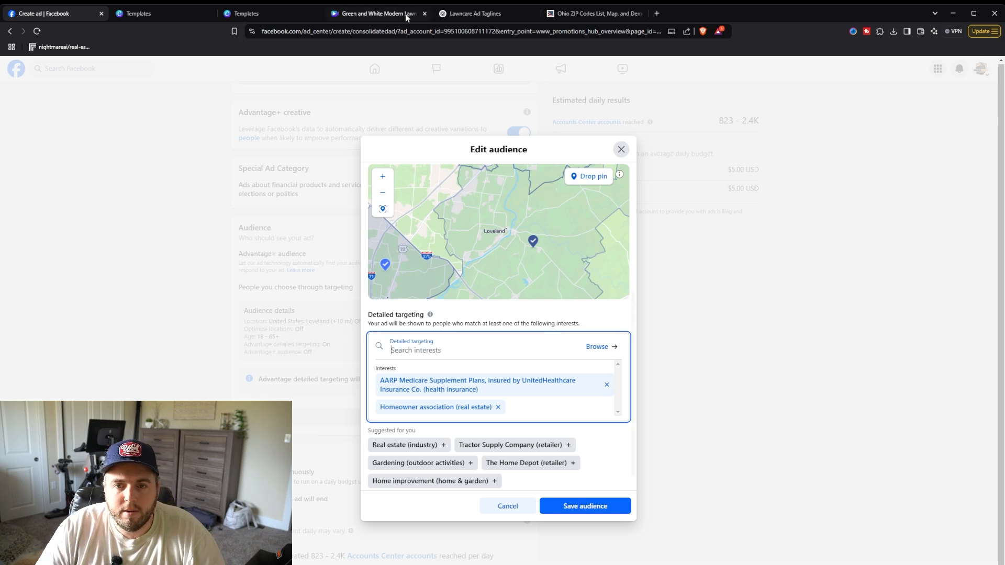
Step: Review the Health & Mobility and home services interest suggestions in the ChatGPT reply
left_click(464, 14)
scroll(471, 253, "down", 1)
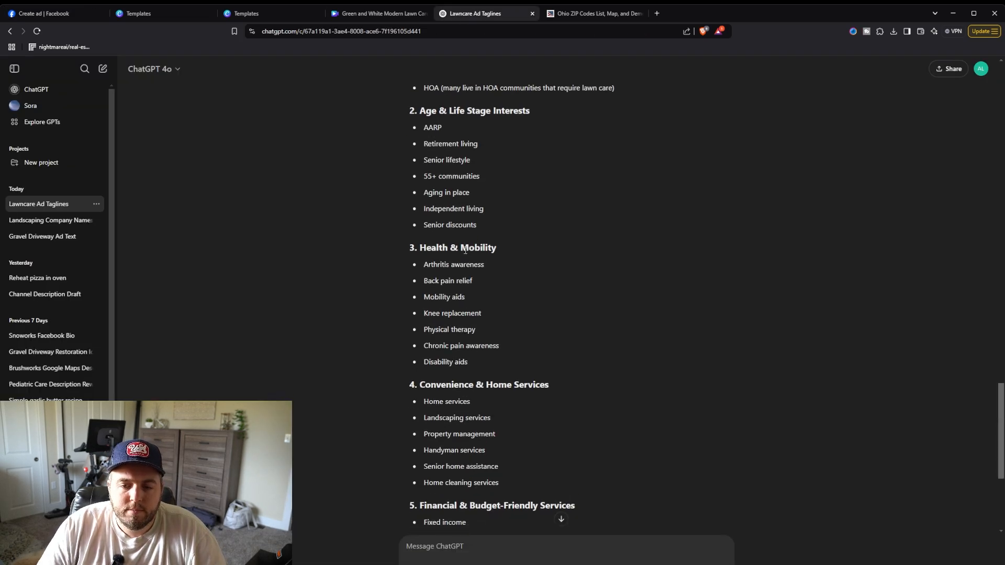
scroll(465, 250, "down", 1)
scroll(456, 299, "down", 1)
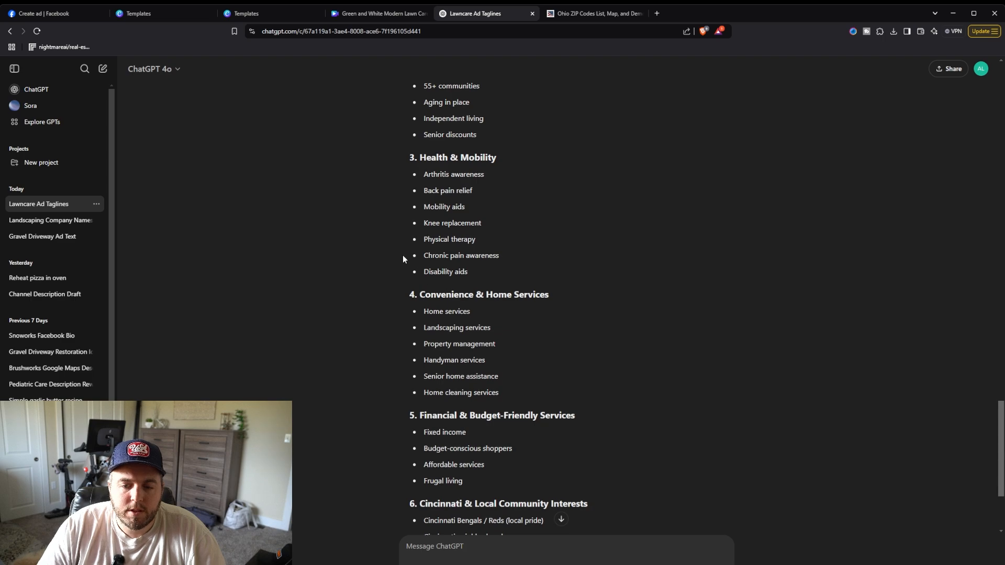
Step: Search detailed targeting for landscaping and add the Landscaping (gardening) interest
left_click(43, 15)
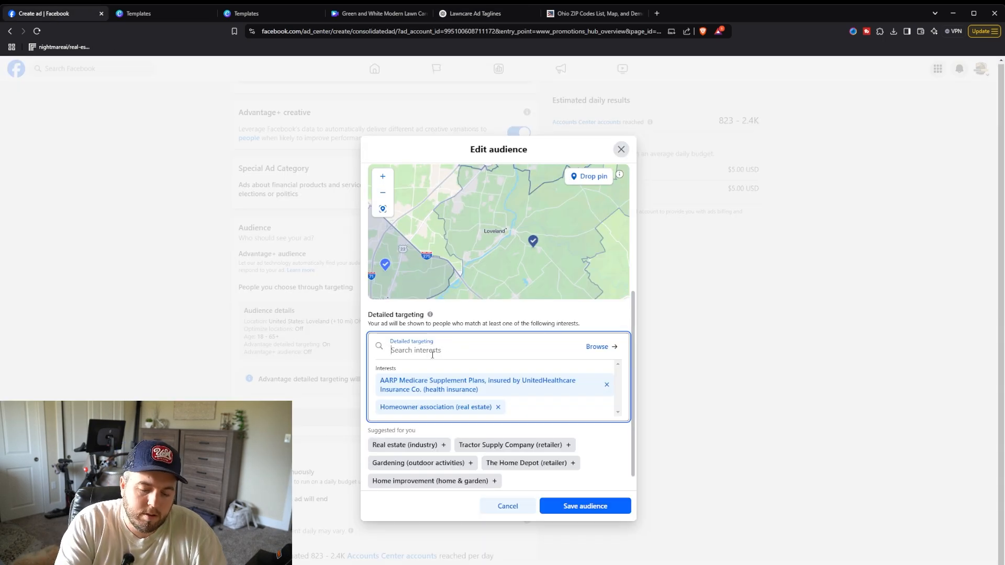
type("landscaping")
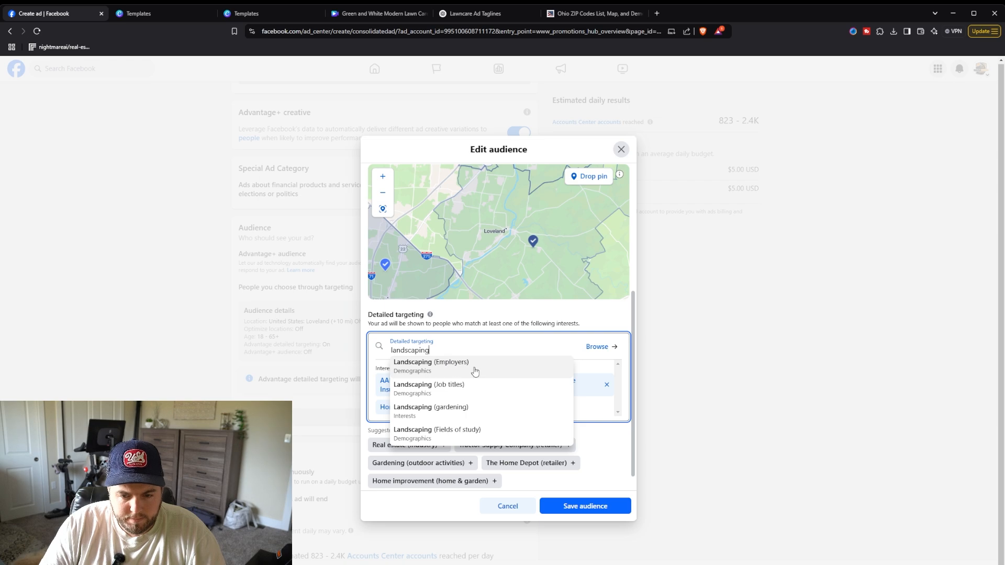
left_click(461, 417)
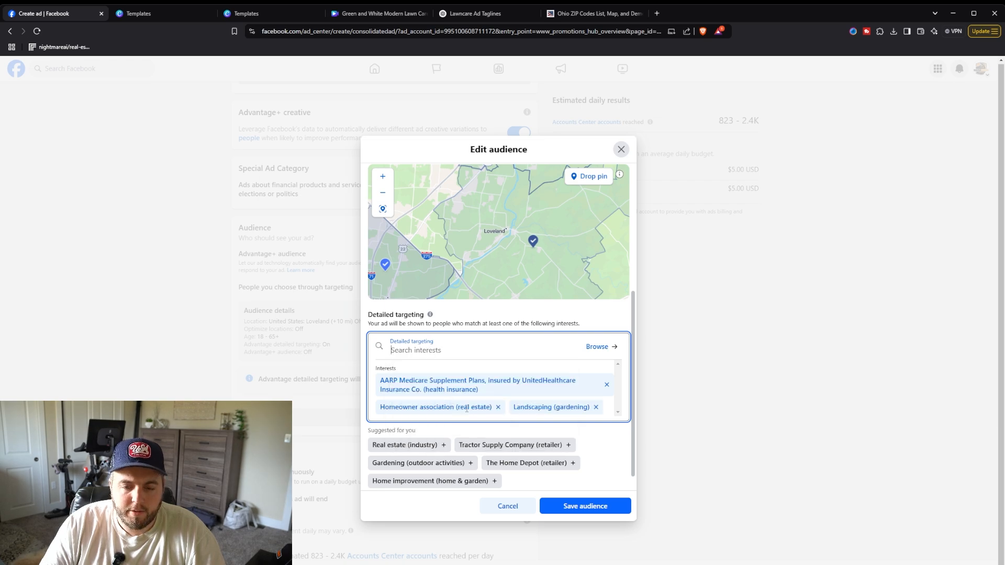
Step: Check the audience's age range, zip codes and interests, then save the audience
scroll(493, 392, "down", 1)
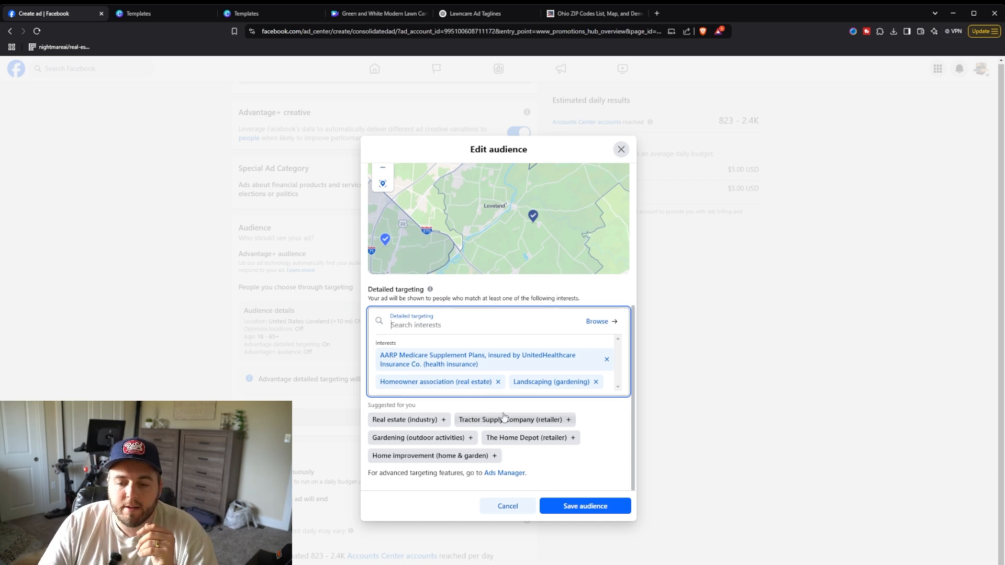
scroll(494, 388, "up", 4)
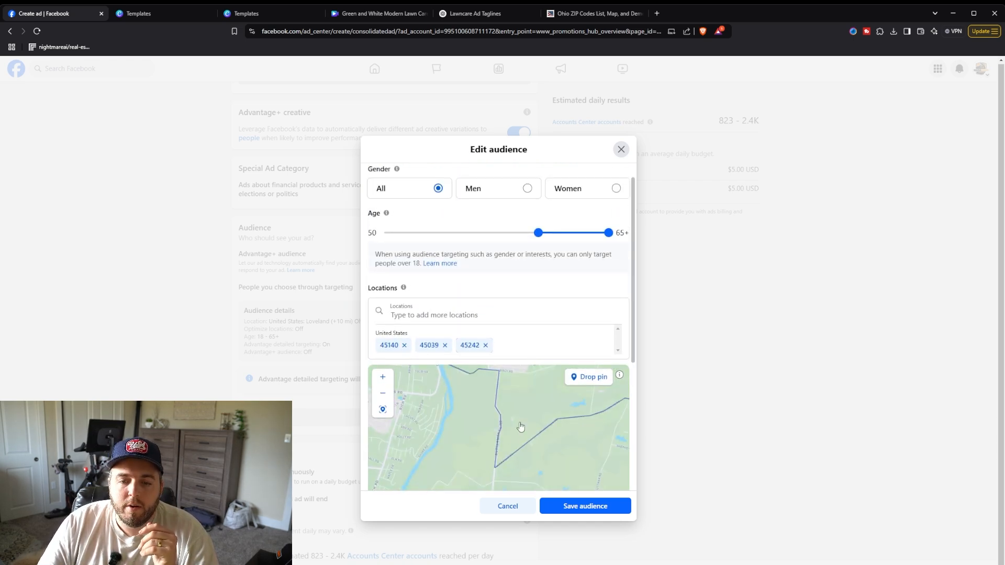
scroll(534, 420, "down", 1)
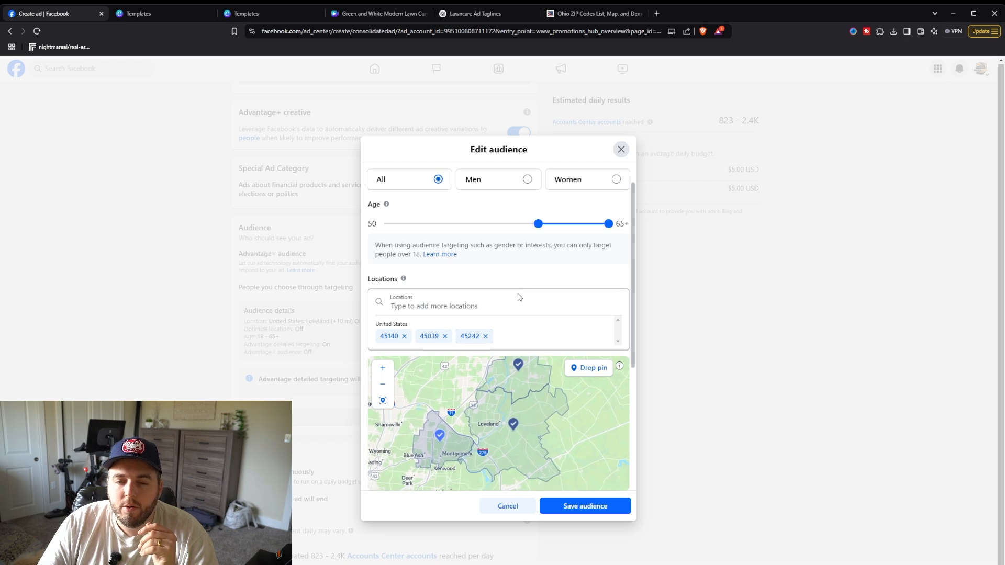
scroll(518, 296, "down", 2)
scroll(490, 303, "up", 3)
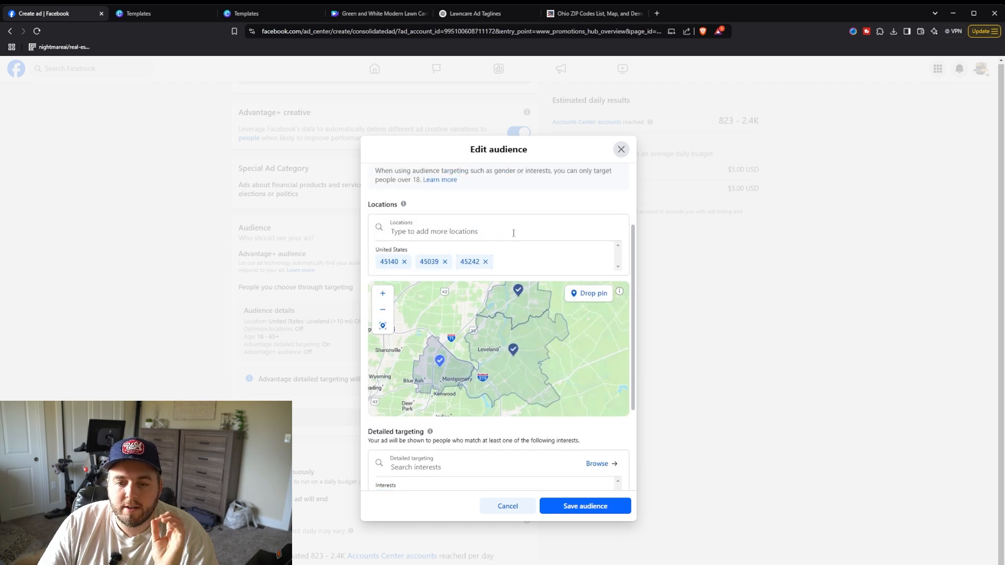
scroll(511, 301, "down", 3)
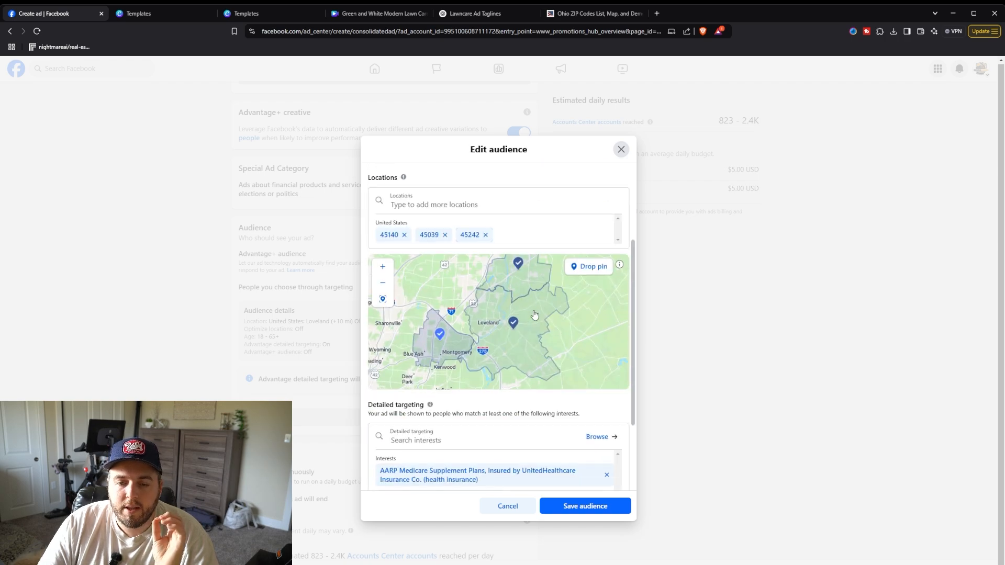
scroll(527, 427, "down", 2)
scroll(518, 392, "down", 1)
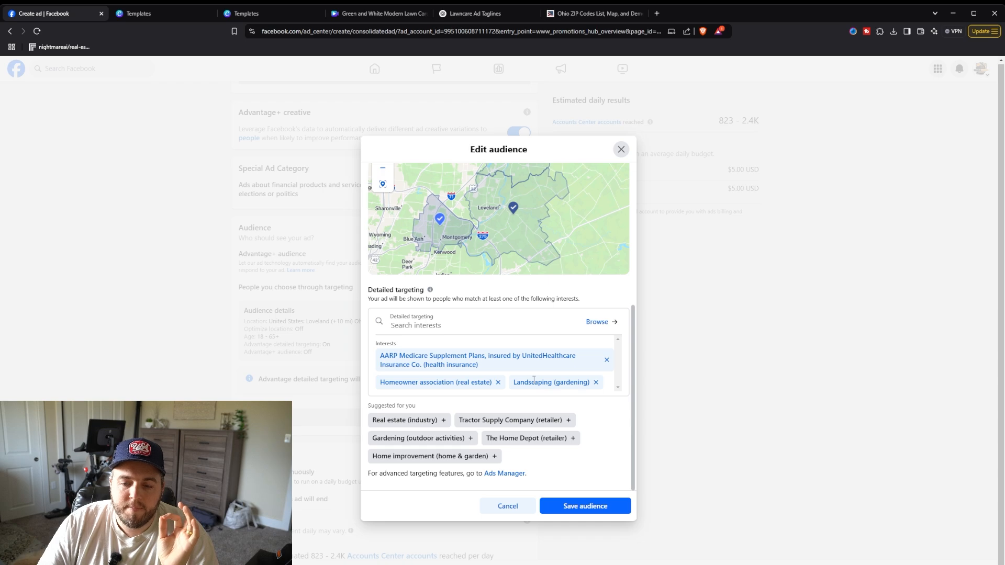
scroll(562, 437, "up", 5)
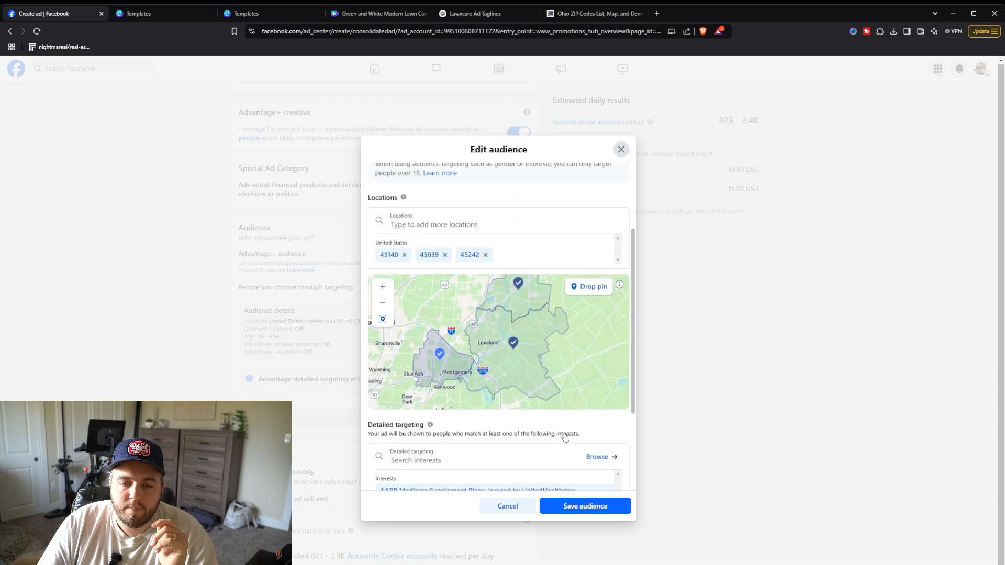
scroll(547, 260, "down", 5)
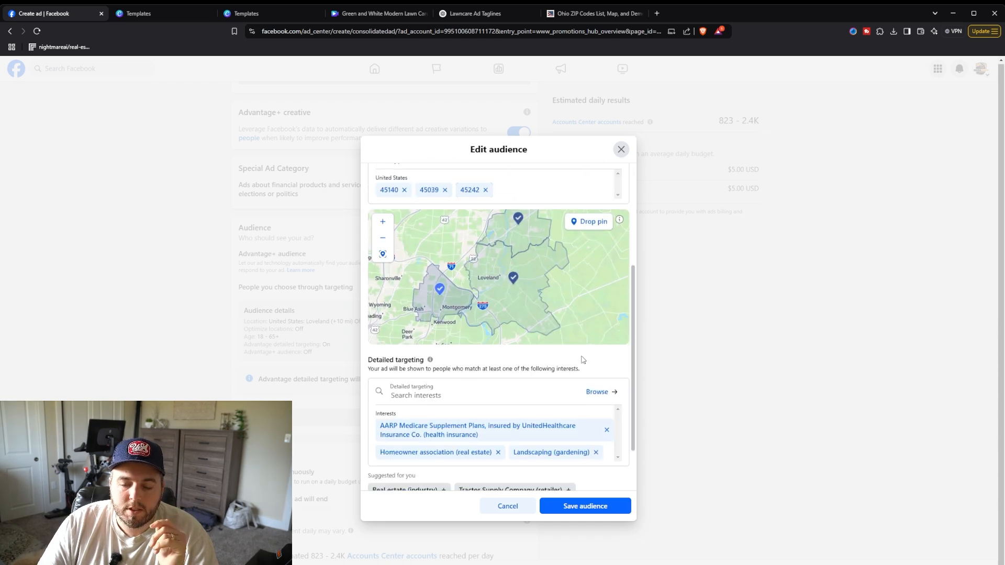
left_click(585, 506)
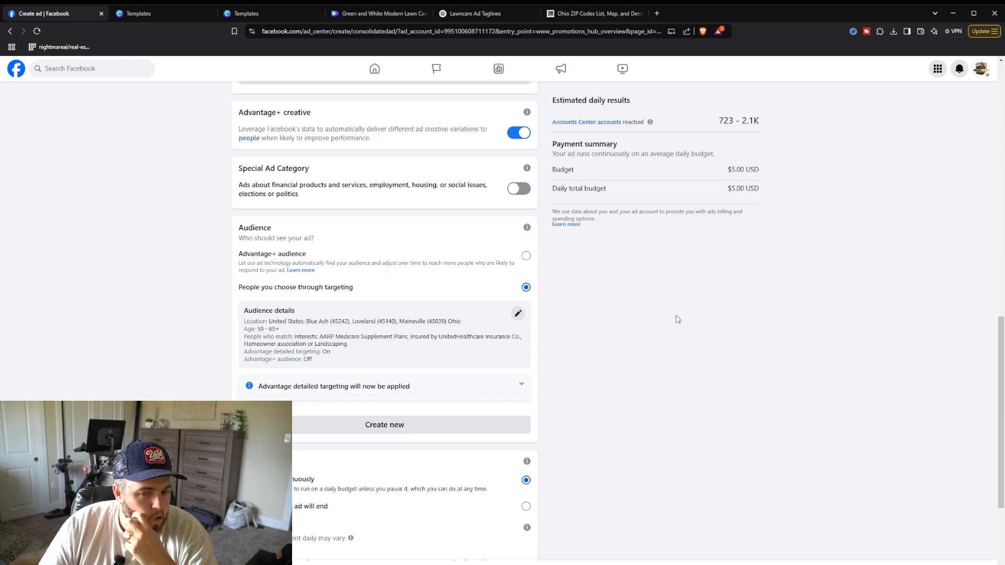
Step: Review the ad's audience details, duration and daily budget settings
scroll(678, 319, "down", 5)
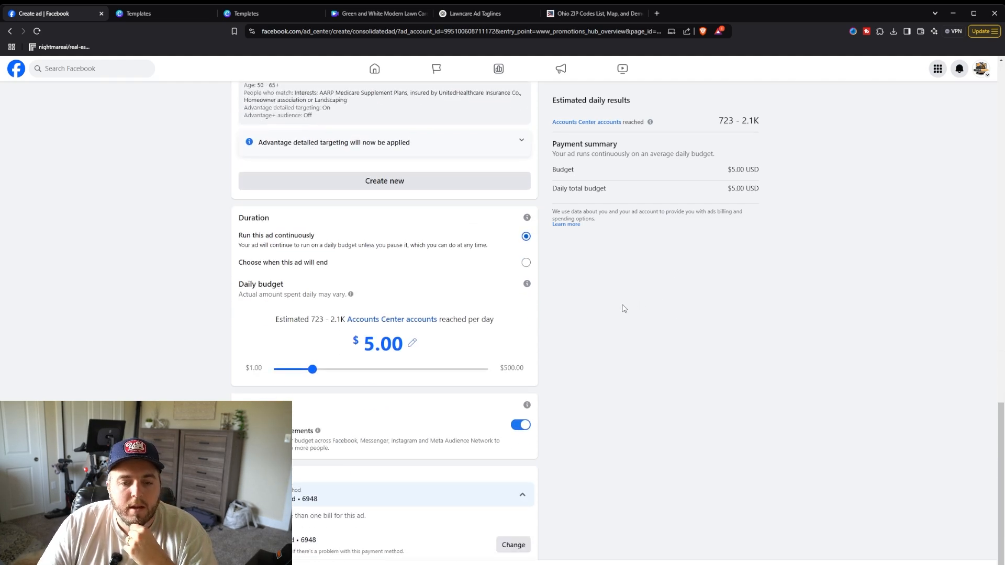
mouse_move(312, 369)
left_mouse_down()
mouse_move(415, 369)
mouse_move(313, 371)
left_mouse_up()
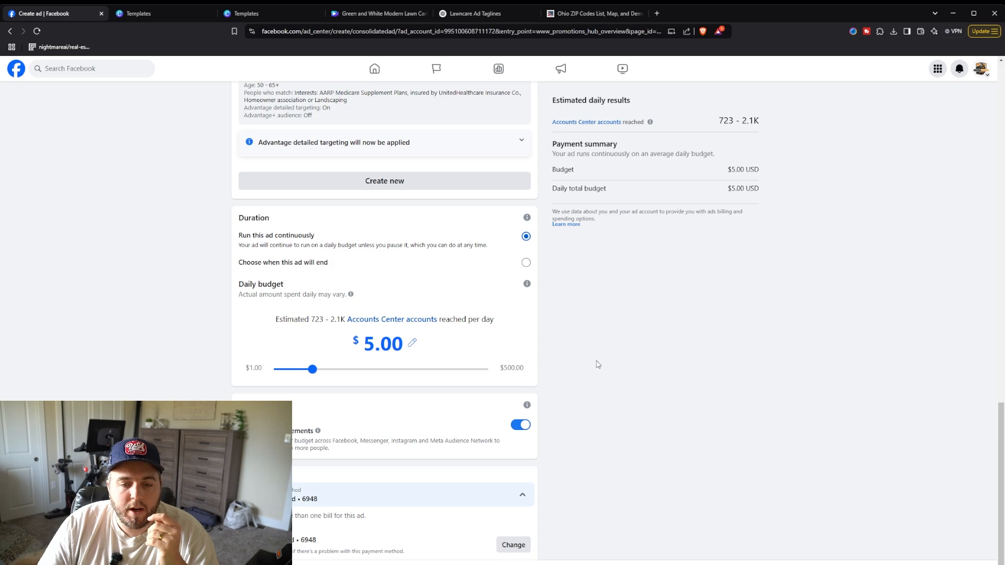
scroll(615, 354, "up", 1)
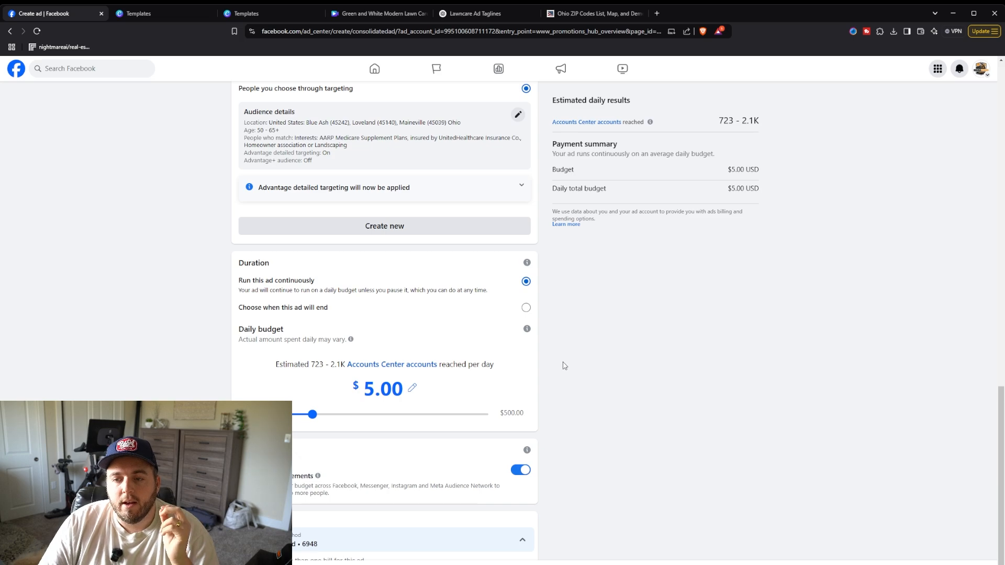
scroll(565, 301, "down", 1)
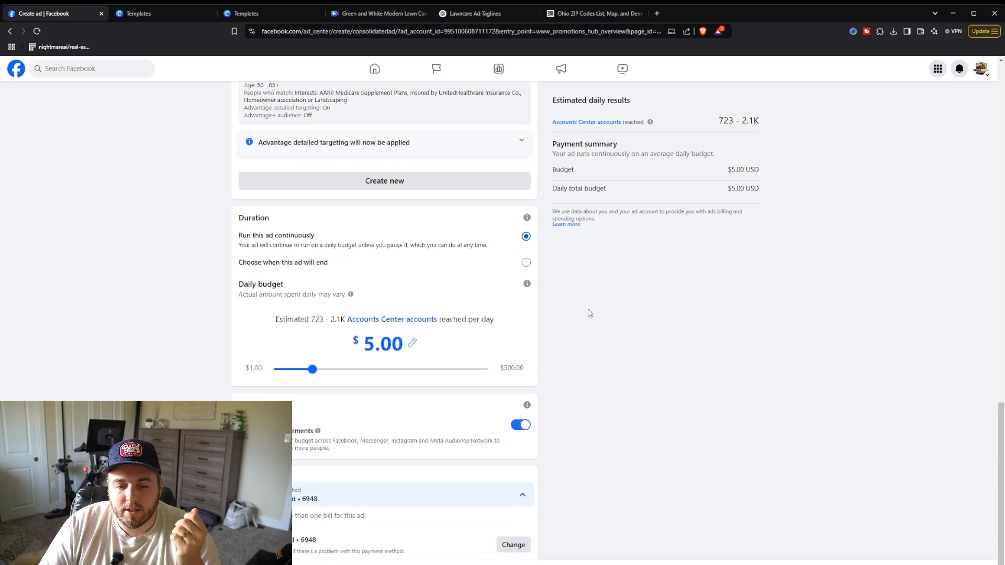
scroll(590, 313, "up", 2)
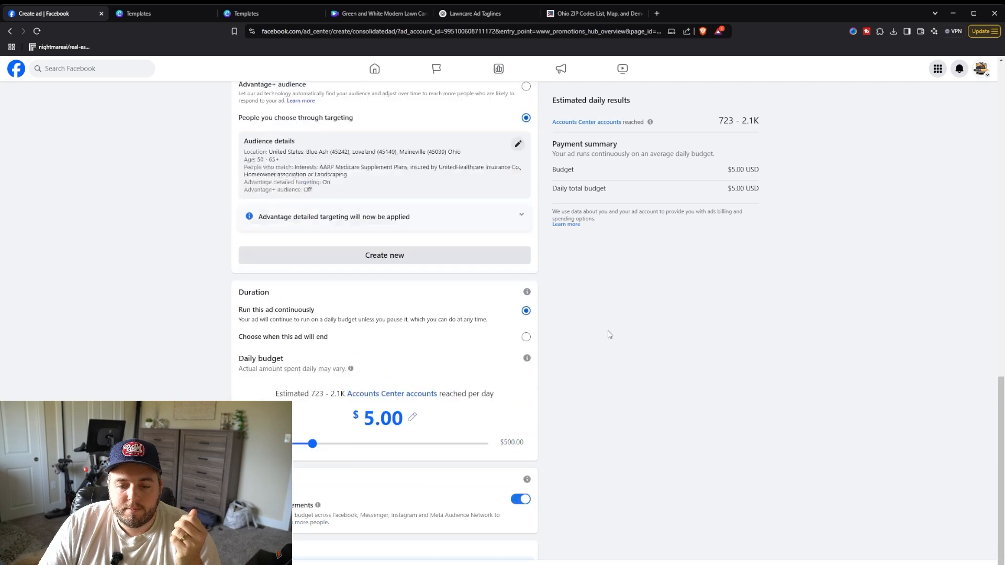
scroll(609, 335, "up", 9)
scroll(611, 335, "down", 6)
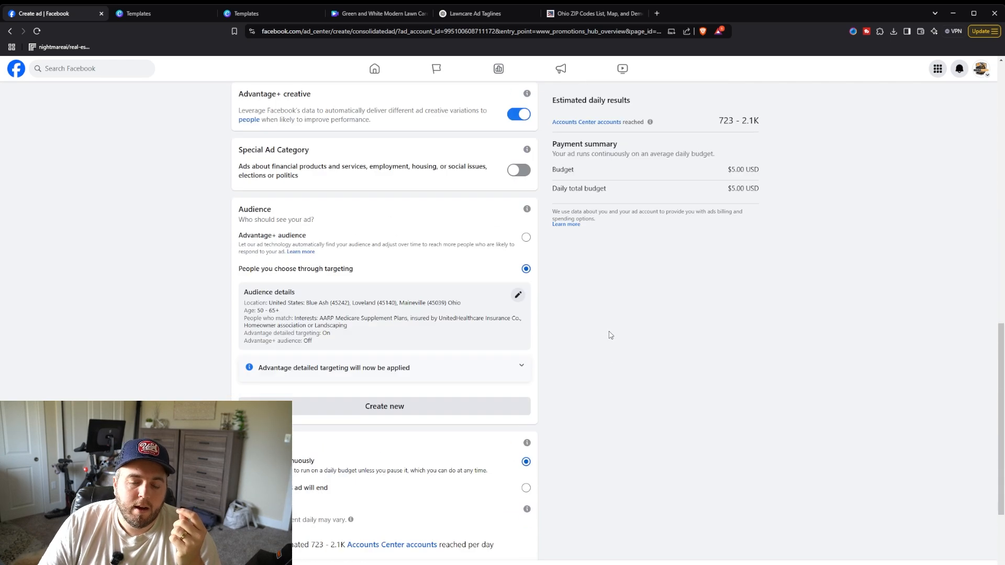
scroll(610, 335, "down", 5)
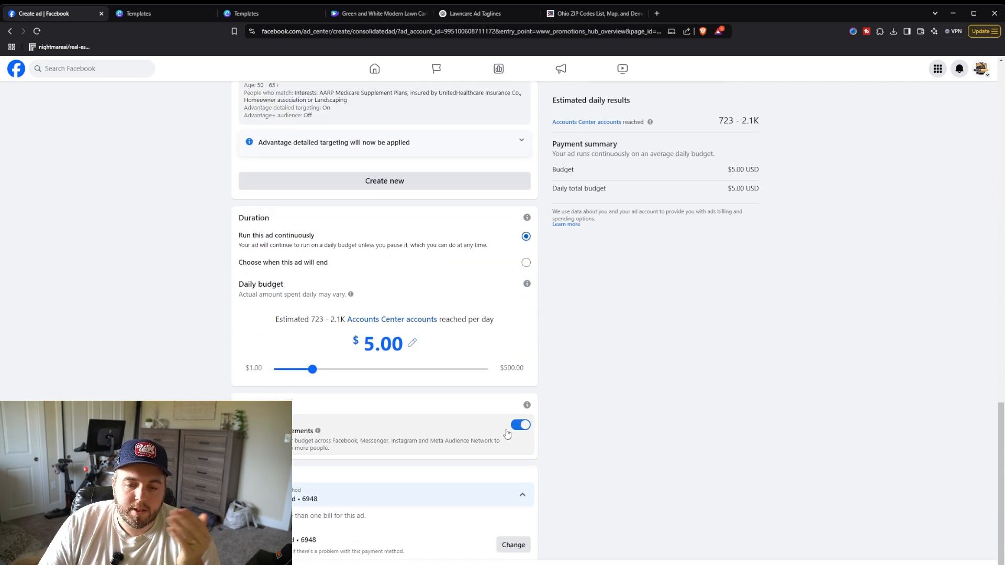
scroll(399, 474, "up", 1)
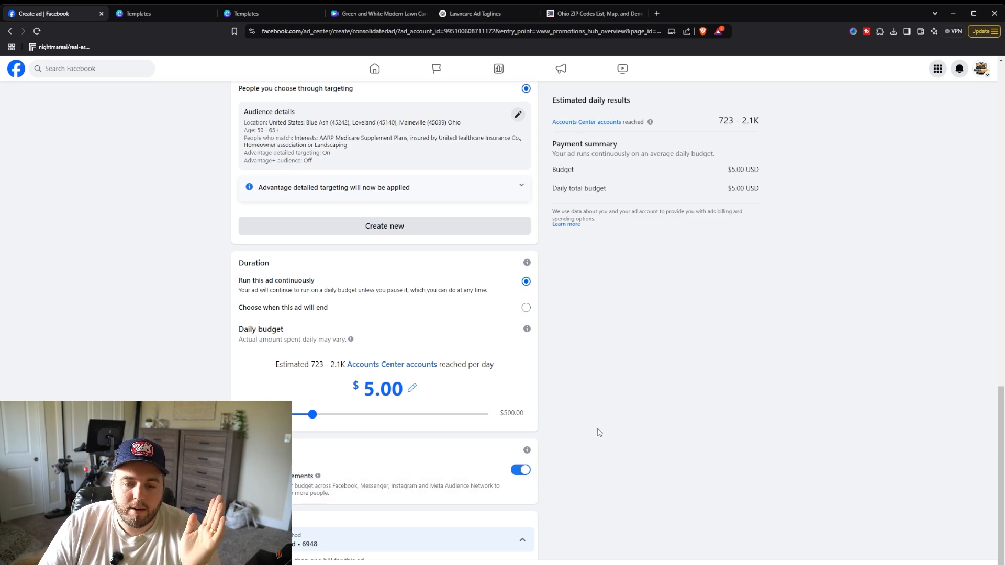
Step: Review the ad's contact method, headline, media and description up to the ad preview
scroll(600, 434, "up", 3)
scroll(601, 436, "up", 4)
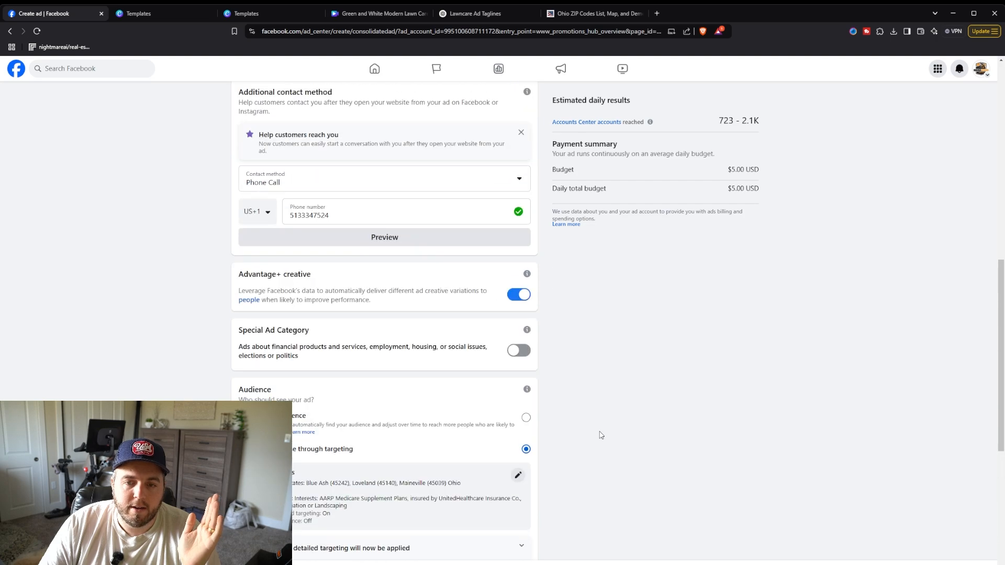
scroll(600, 435, "up", 8)
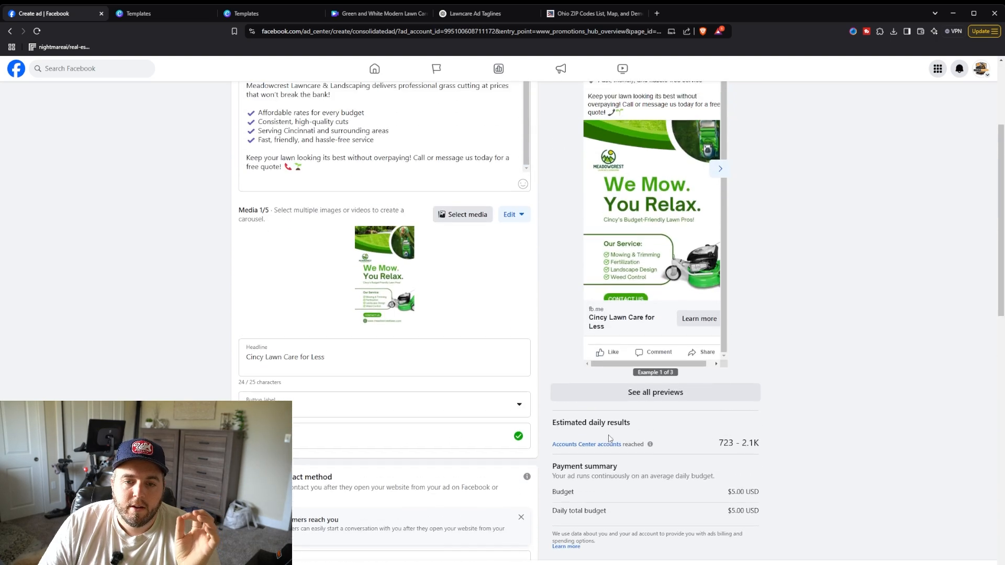
scroll(794, 320, "down", 3)
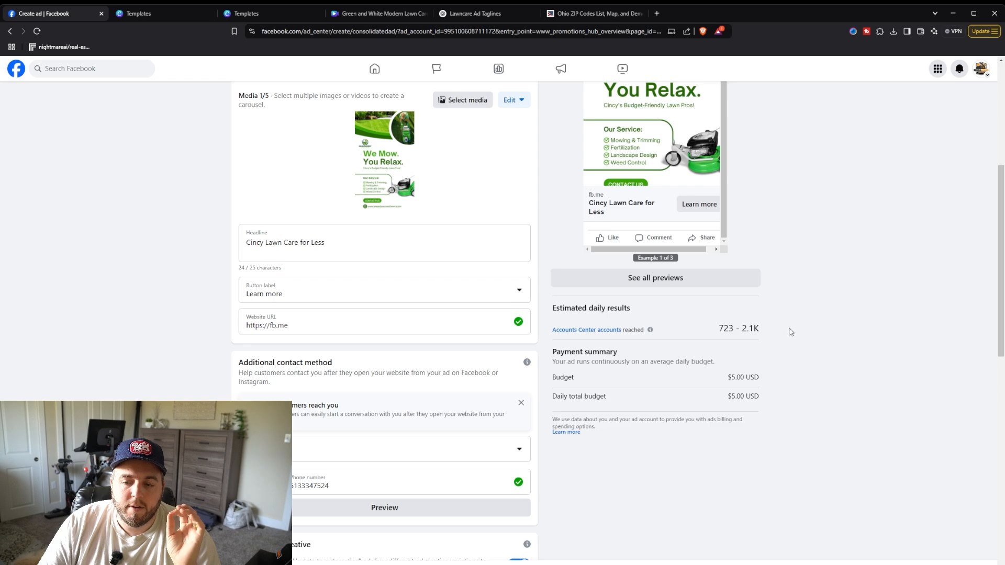
scroll(780, 330, "up", 5)
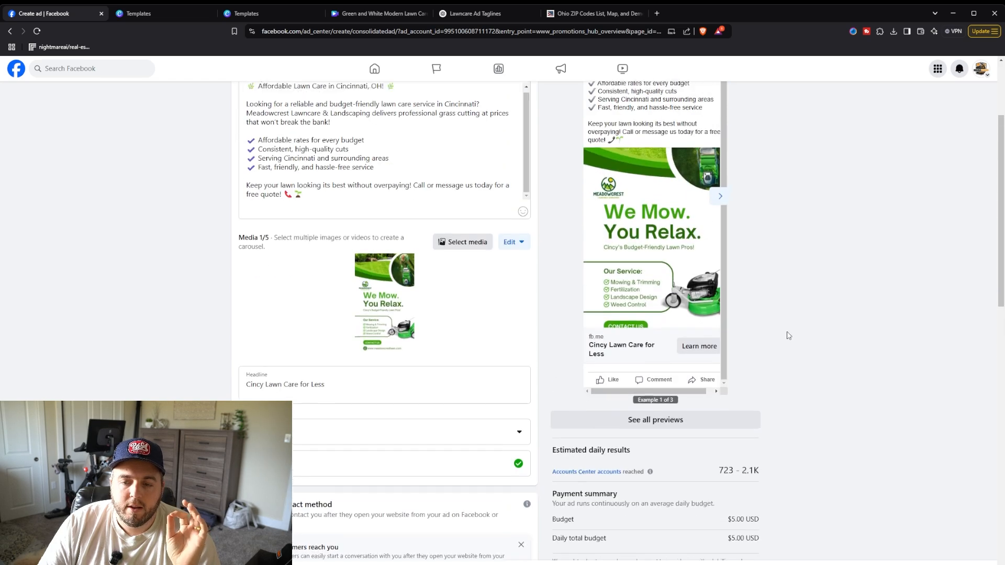
scroll(802, 327, "down", 2)
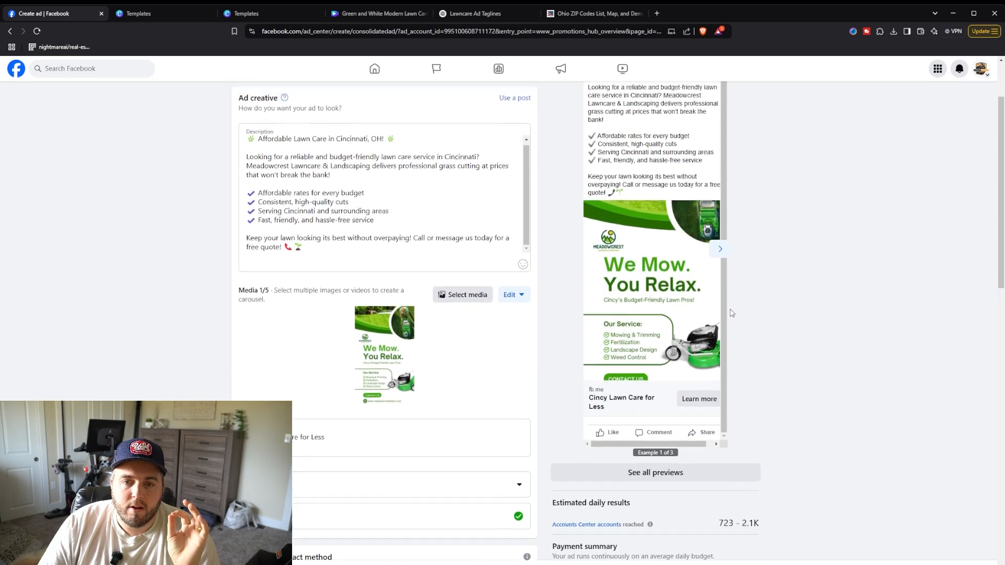
scroll(515, 238, "up", 2)
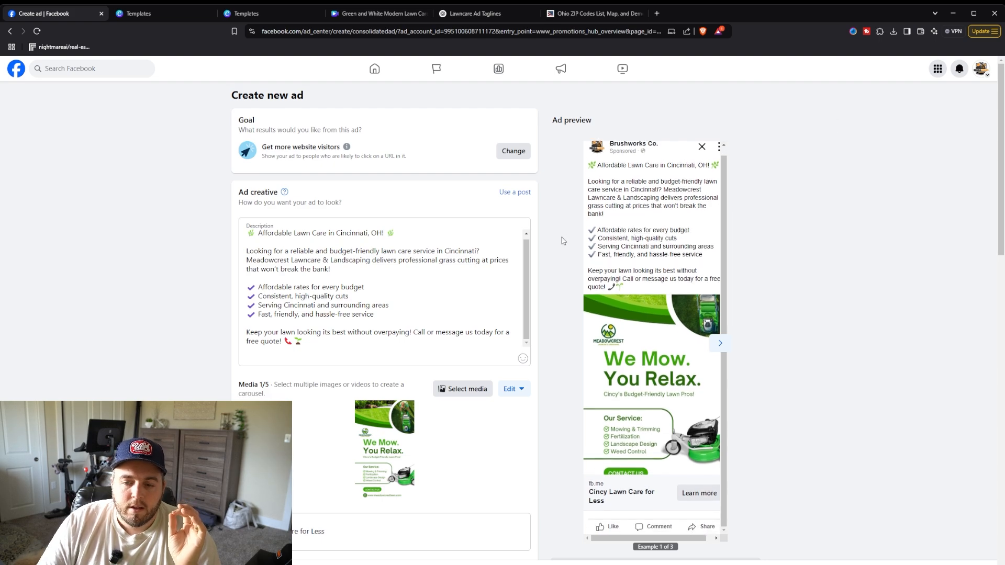
scroll(586, 246, "down", 1)
scroll(585, 246, "up", 1)
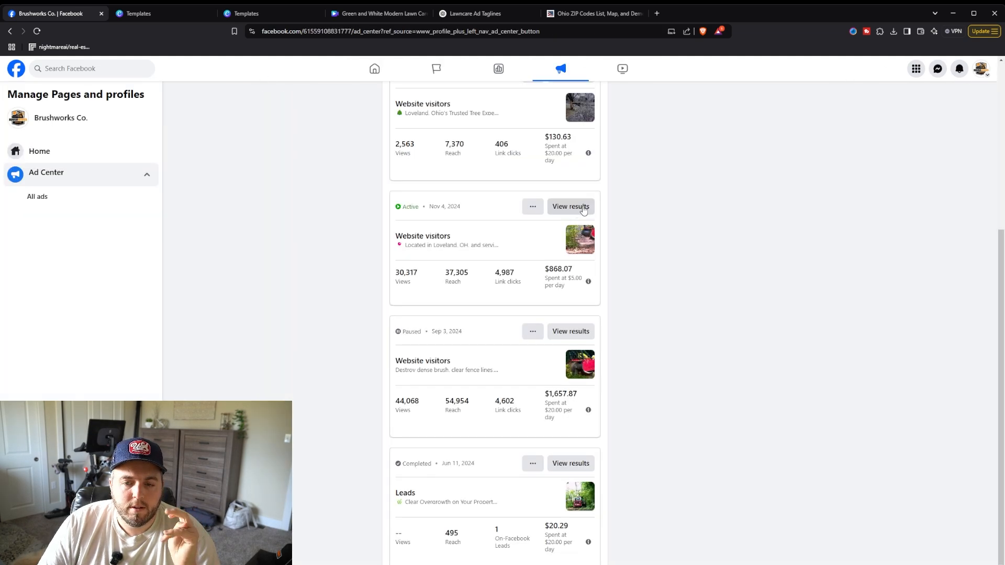
Step: Open the results of the active Loveland website visitors ad and examine its performance and audience
left_click(586, 210)
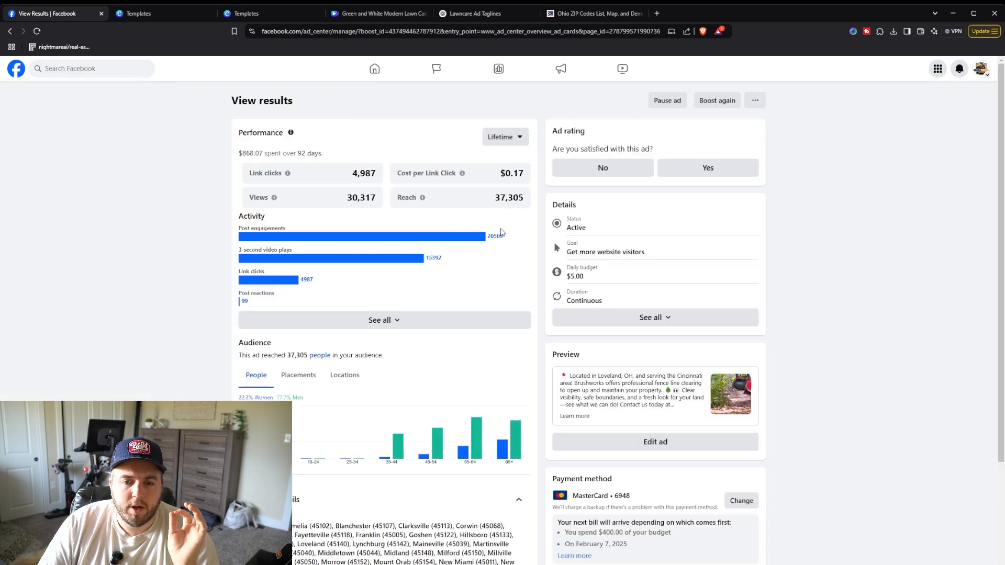
scroll(501, 232, "down", 1)
scroll(503, 231, "down", 2)
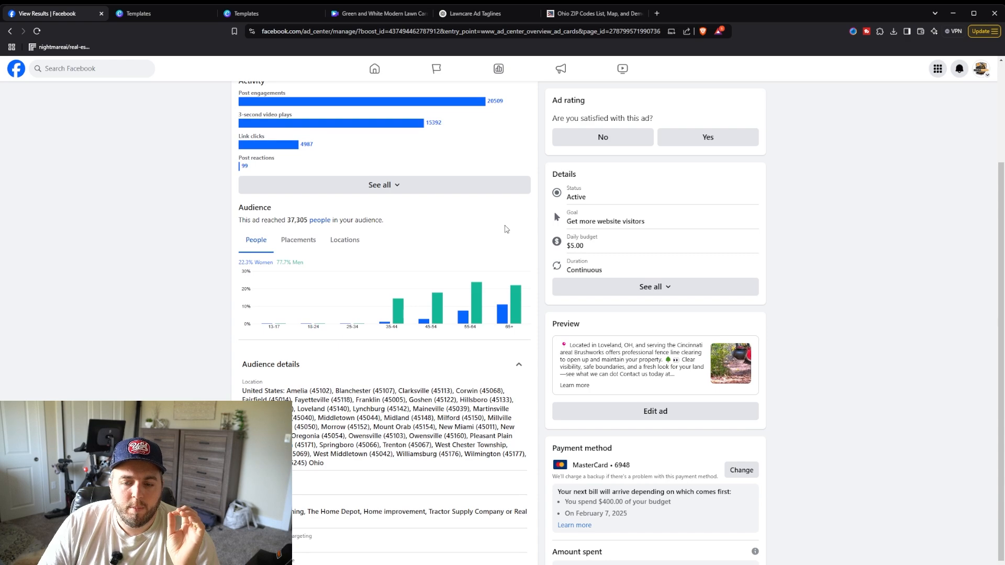
scroll(507, 229, "up", 1)
scroll(513, 229, "down", 2)
scroll(514, 229, "up", 3)
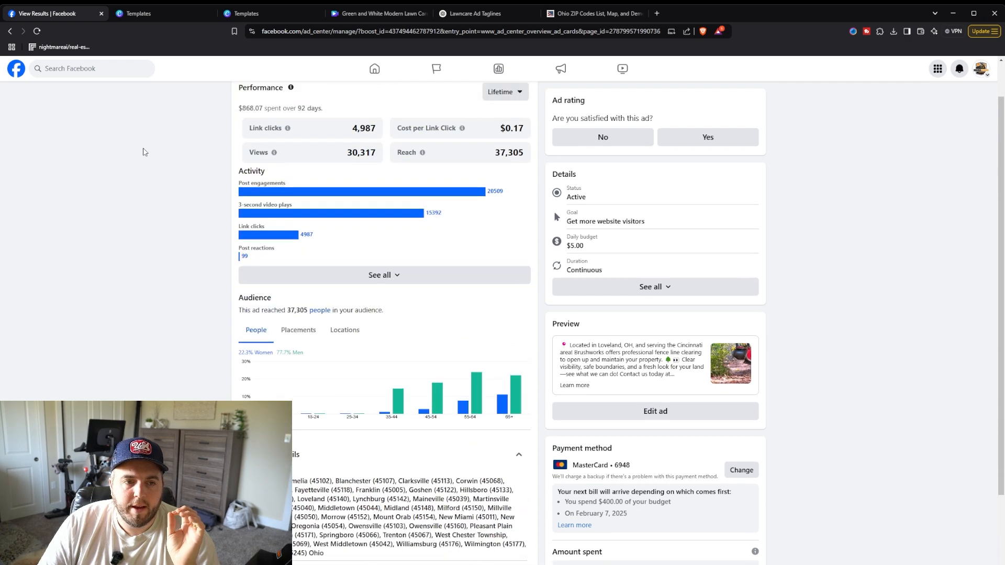
Step: Return to the Ad Center, compare the recent ads, and open the results of the paused September 3 website visitors ad
left_click(10, 31)
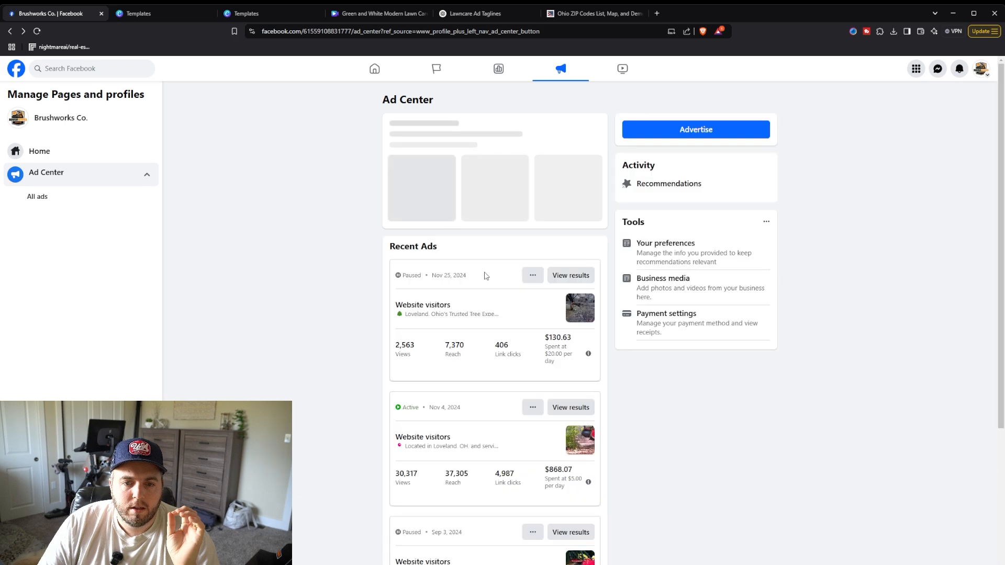
scroll(568, 278, "down", 5)
scroll(568, 278, "up", 3)
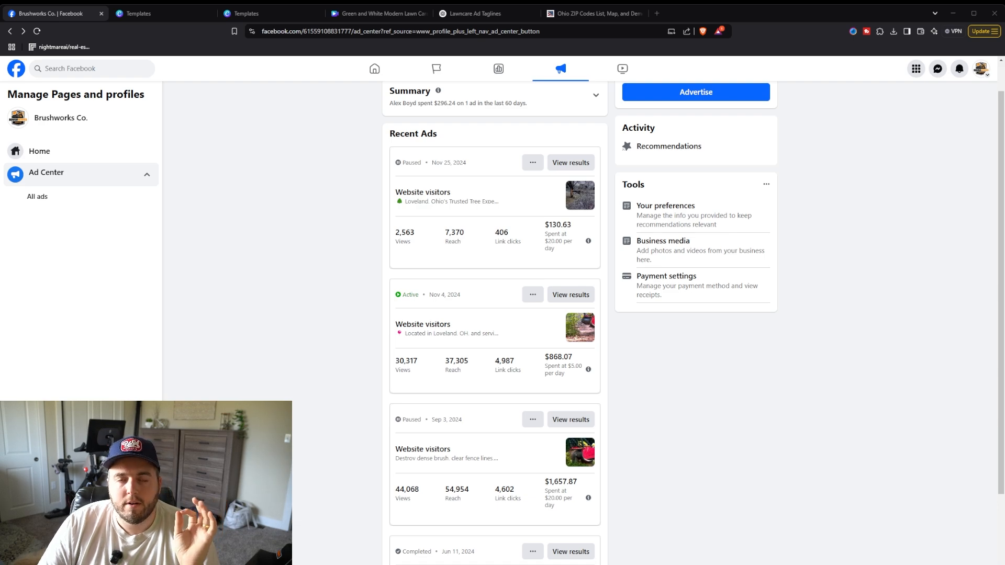
scroll(495, 314, "up", 1)
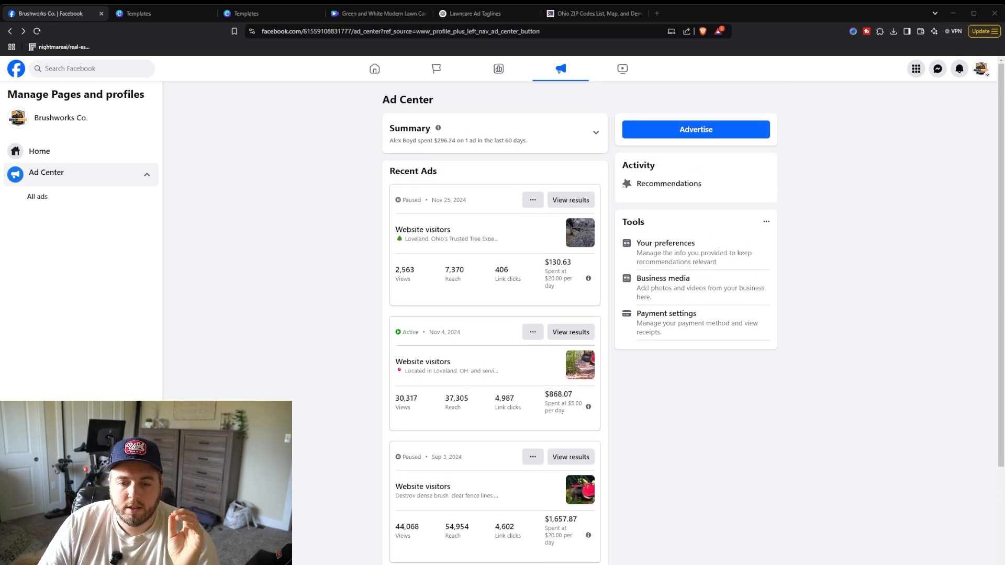
scroll(494, 314, "down", 1)
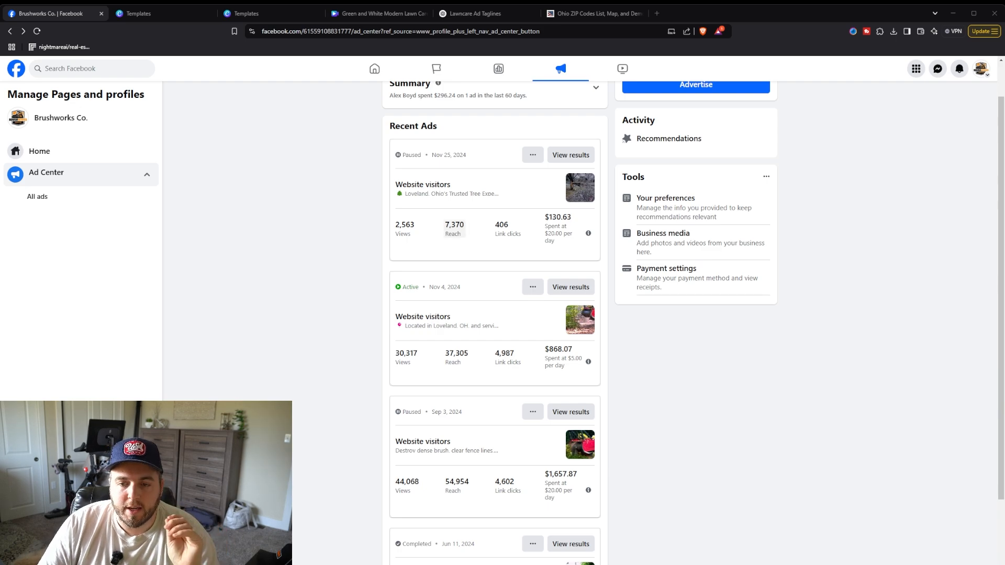
scroll(494, 314, "down", 1)
scroll(495, 314, "up", 2)
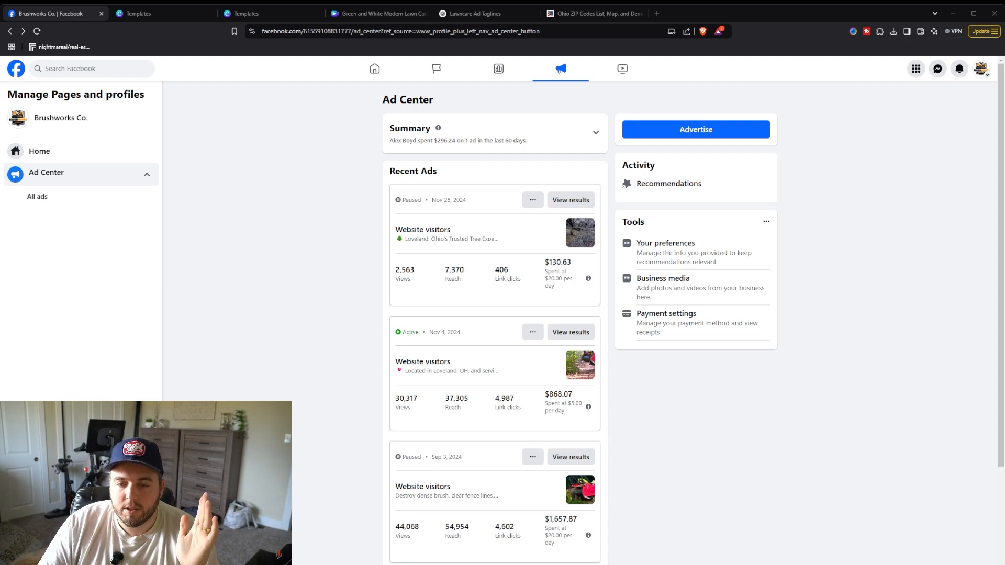
scroll(495, 314, "down", 2)
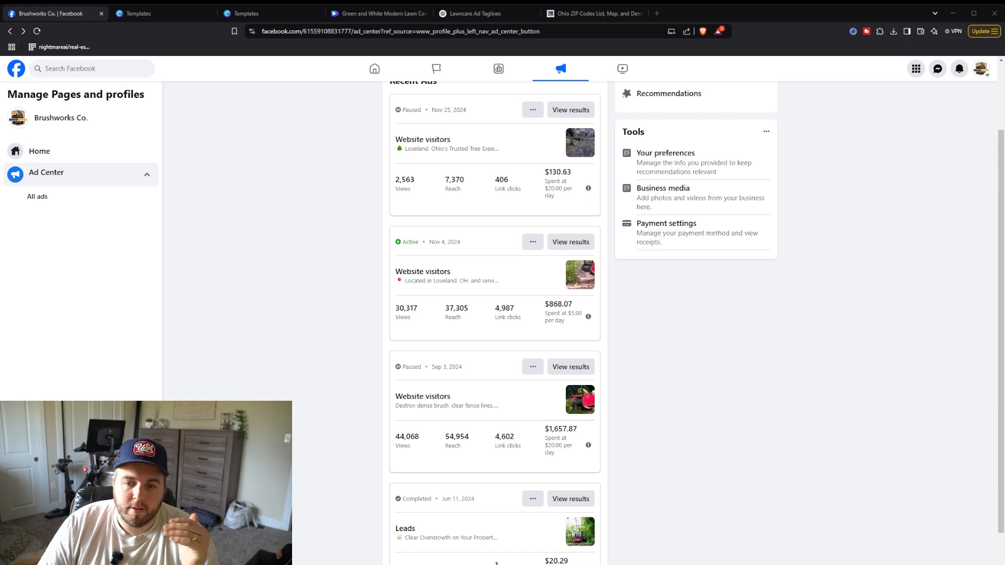
scroll(571, 321, "down", 1)
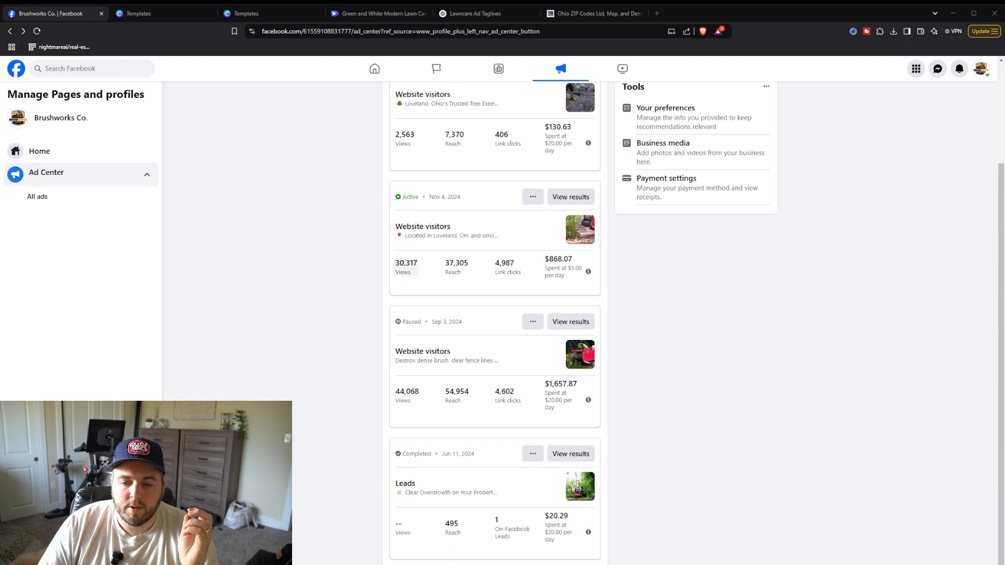
left_click(570, 321)
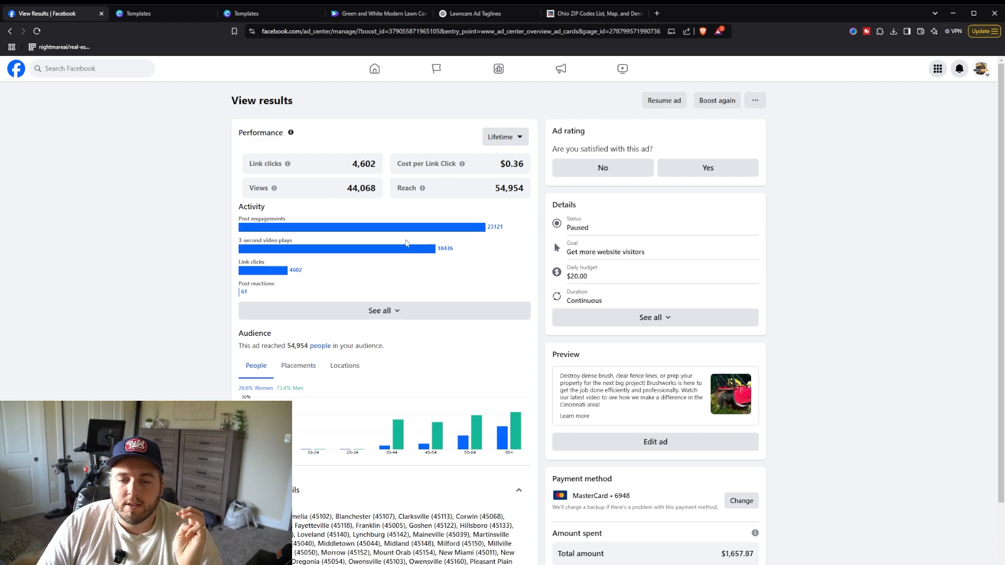
Step: Examine the paused brush-clearing ad's performance, activity, audience and preview
scroll(410, 245, "down", 2)
scroll(411, 245, "up", 2)
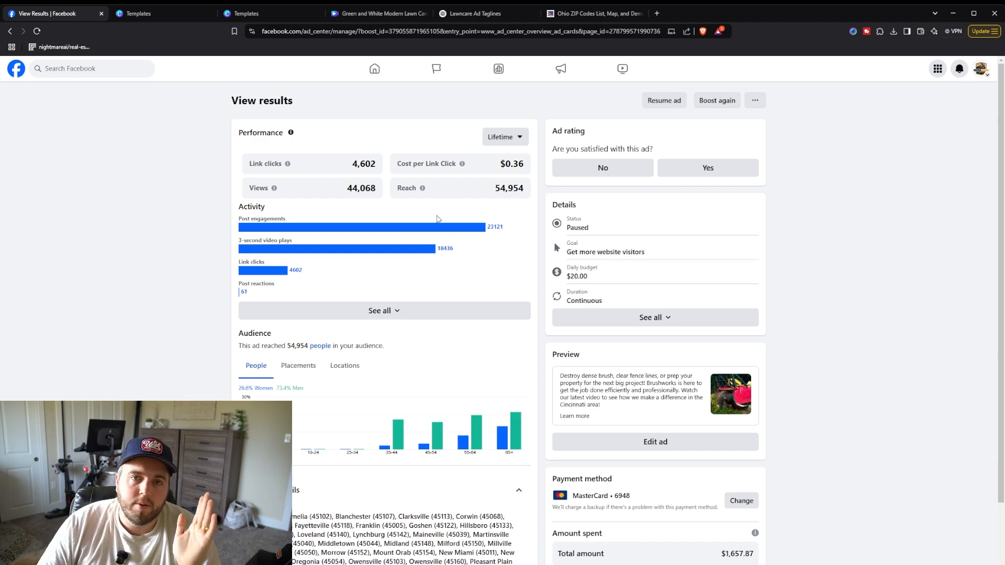
scroll(435, 224, "down", 1)
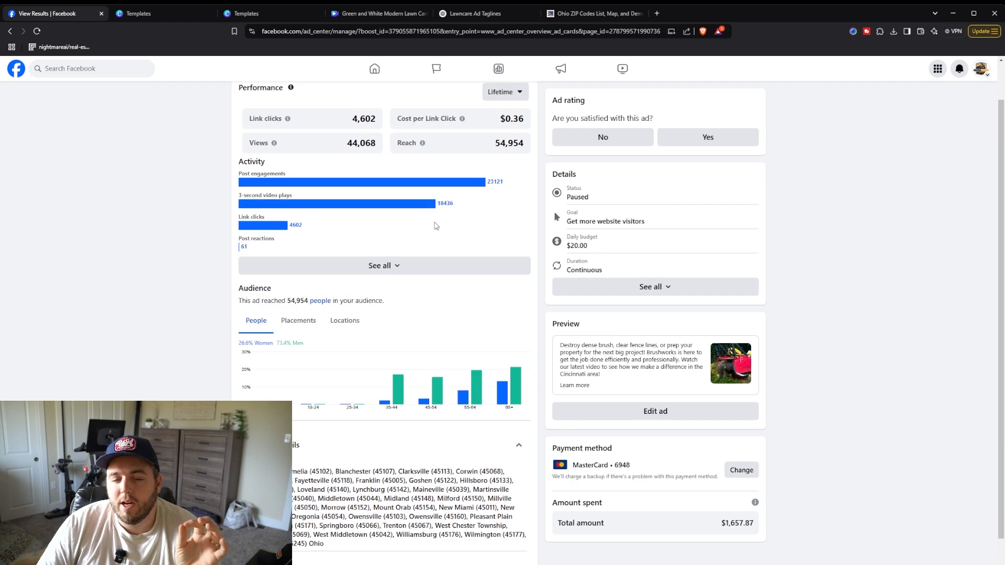
scroll(365, 231, "up", 1)
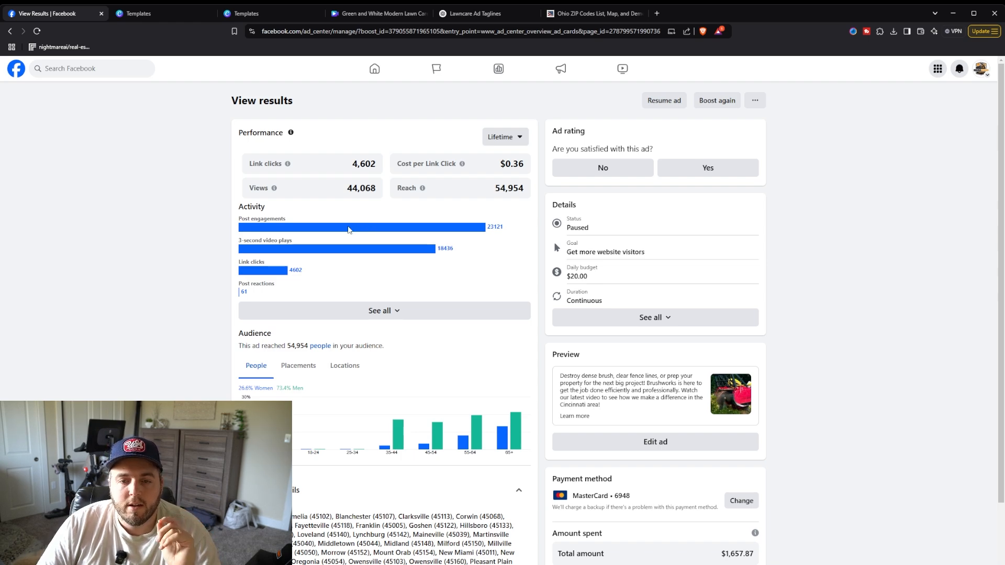
scroll(335, 223, "down", 1)
scroll(388, 199, "up", 1)
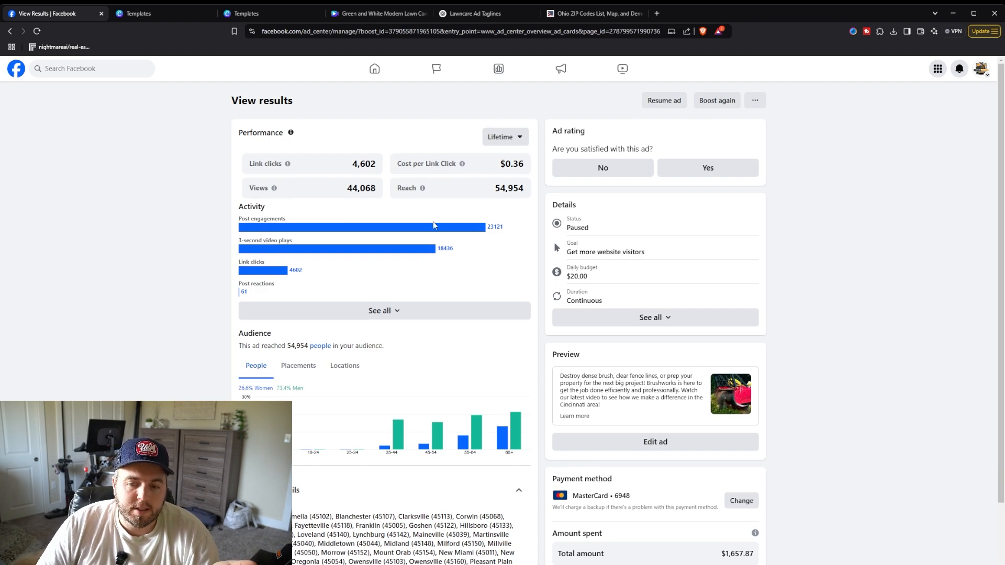
scroll(583, 390, "down", 2)
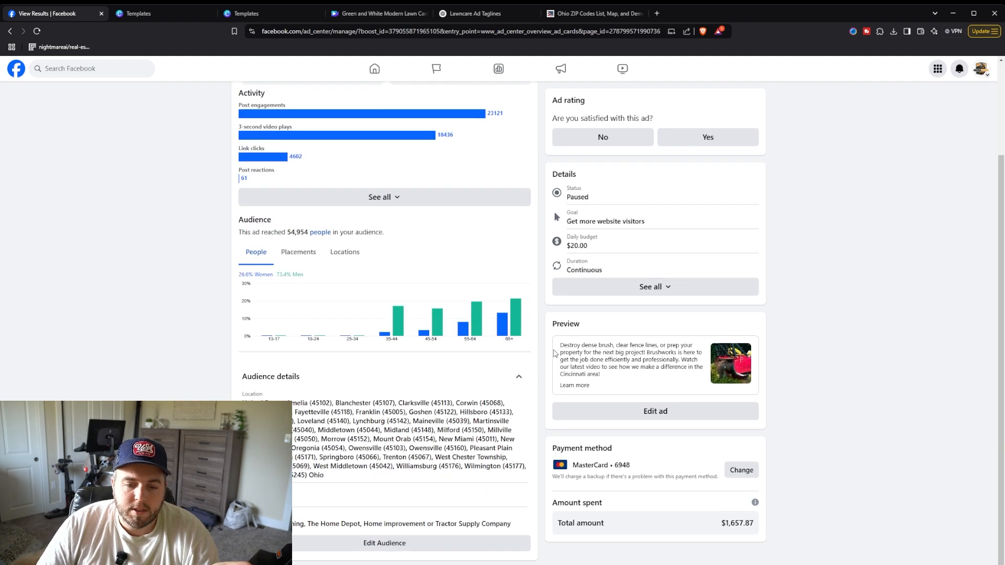
scroll(556, 354, "up", 2)
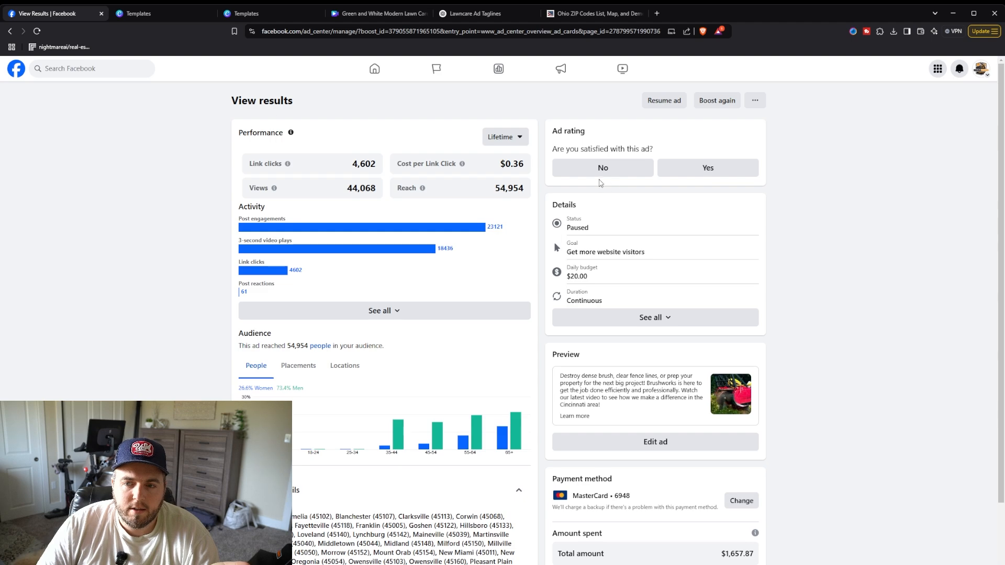
scroll(586, 209, "down", 1)
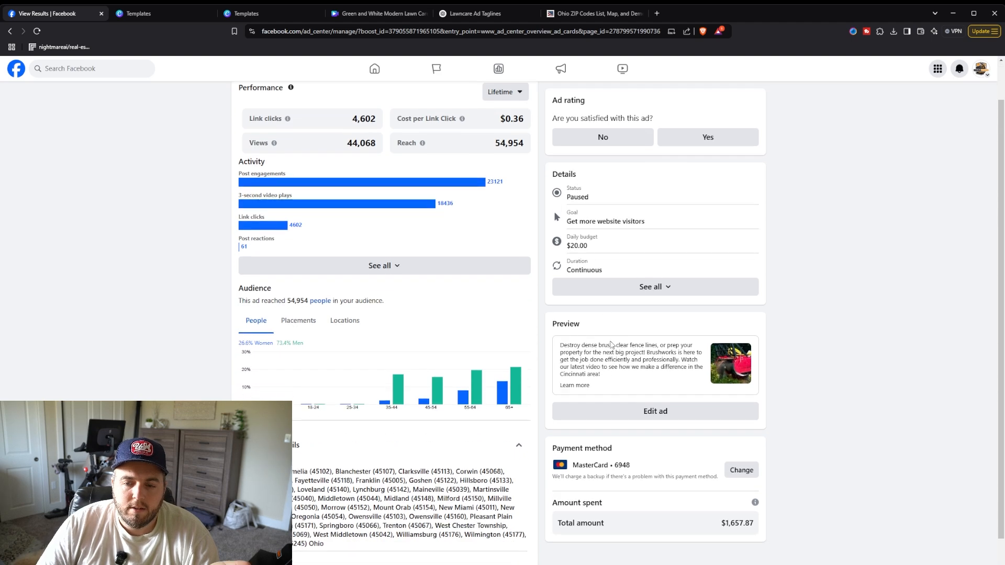
Step: Open the paused ad's editor to play its video preview, then go back to its results
left_click(662, 414)
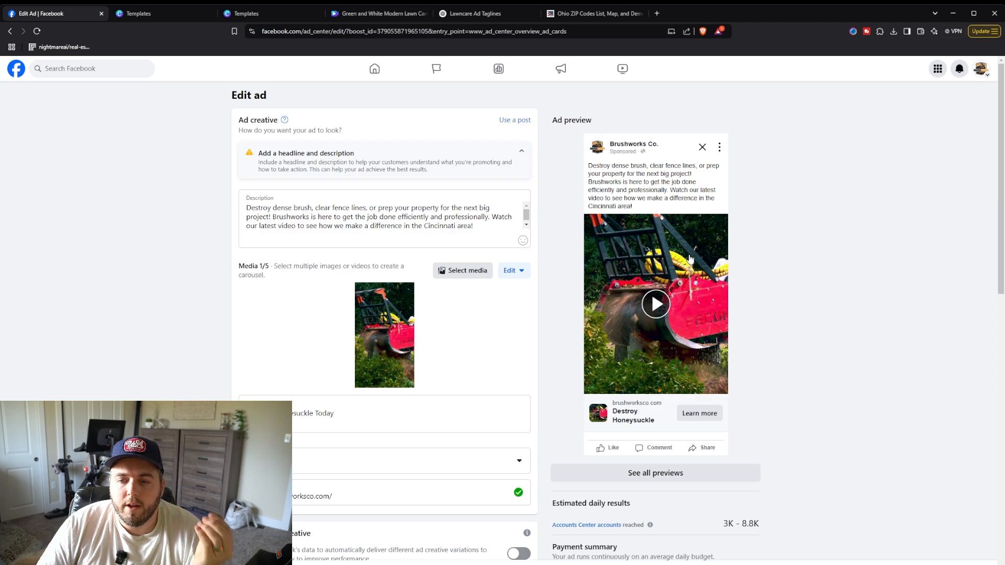
scroll(692, 259, "down", 1)
scroll(694, 258, "up", 1)
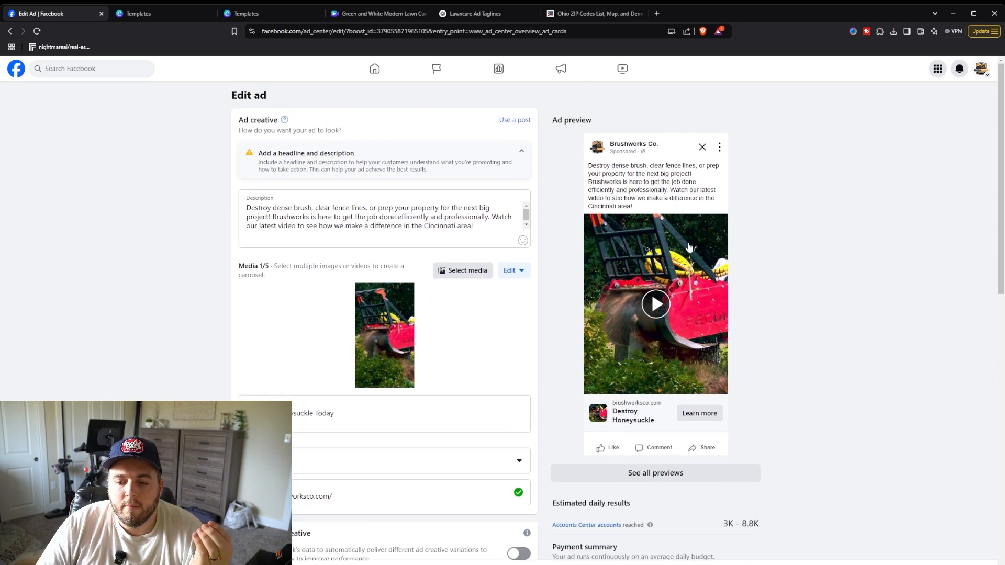
scroll(676, 241, "down", 2)
scroll(607, 189, "up", 2)
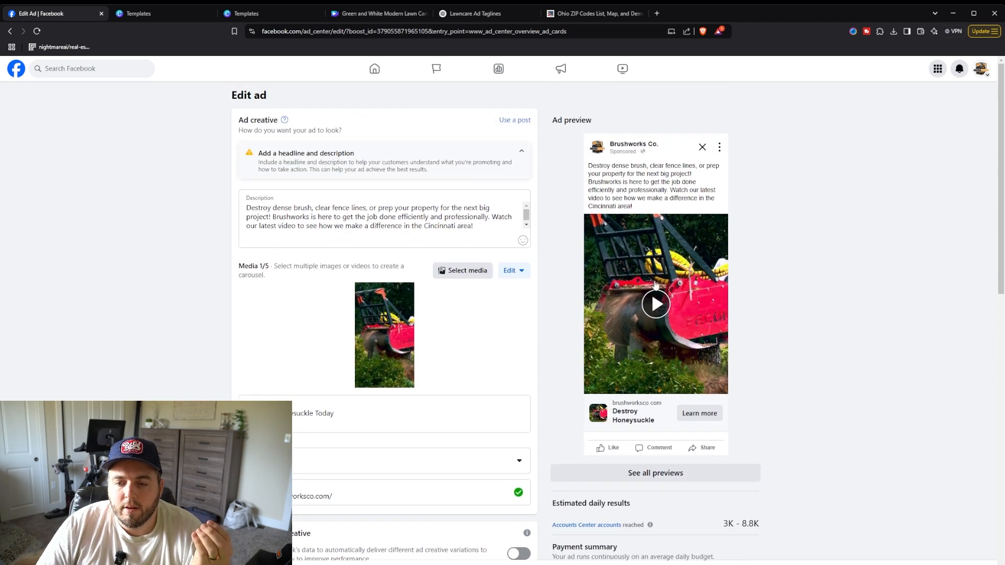
left_click(660, 301)
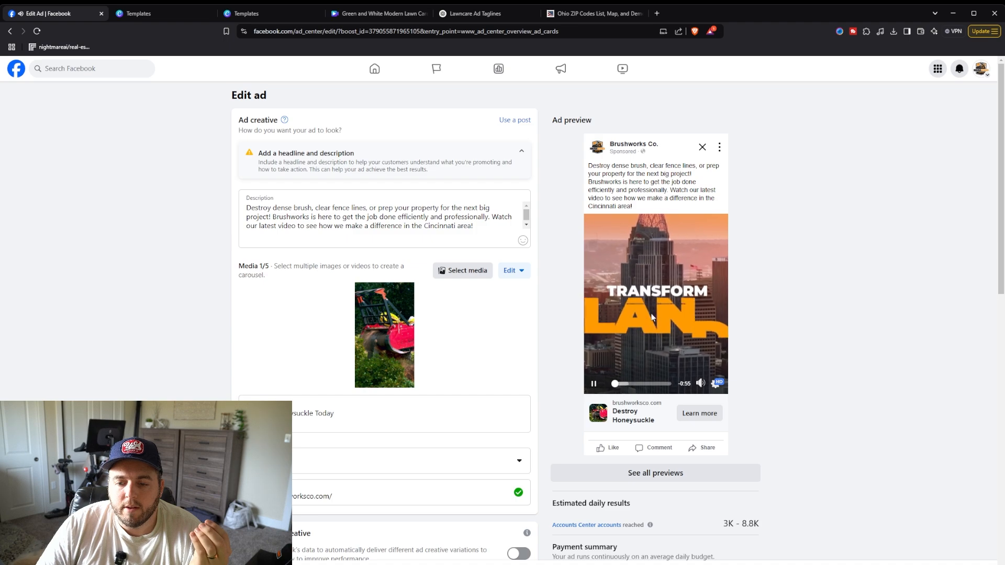
scroll(648, 316, "down", 1)
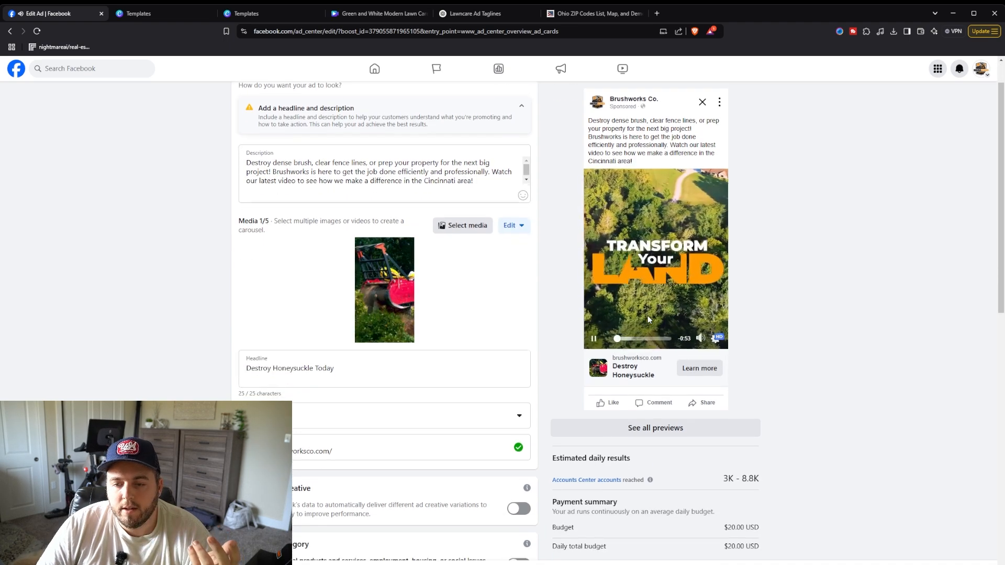
scroll(649, 310, "up", 1)
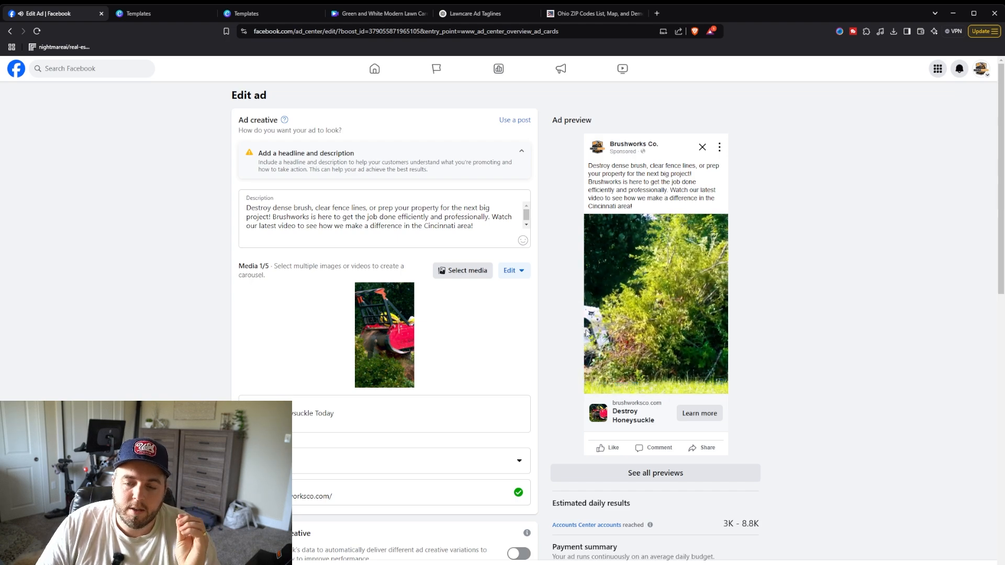
left_click(594, 387)
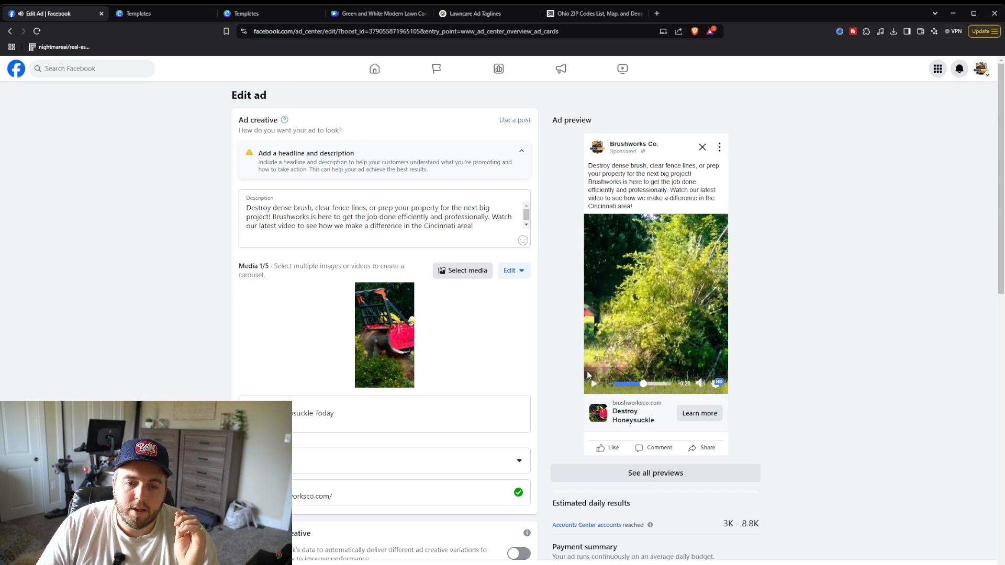
left_click(10, 31)
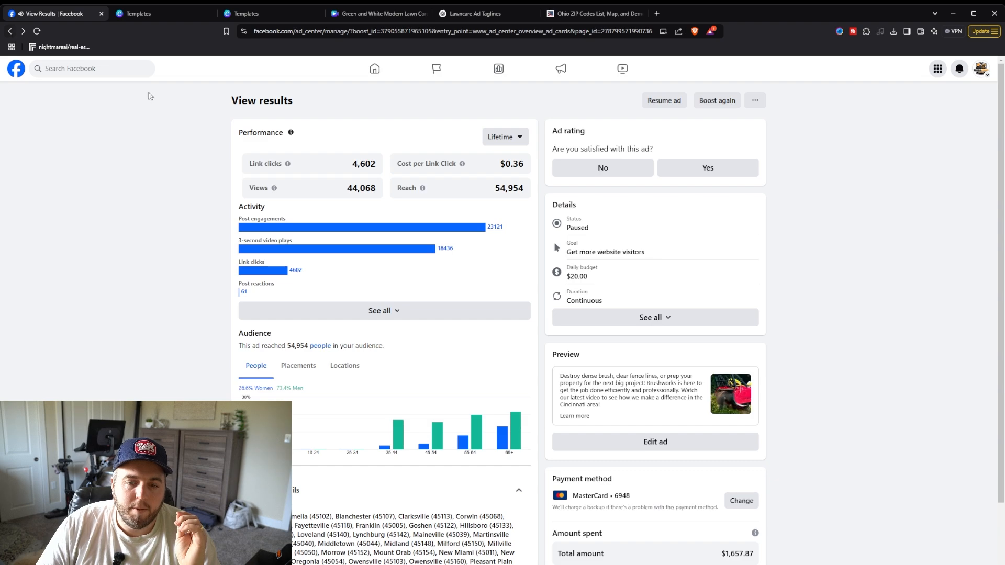
Step: Return to the Ad Center and open the results of the active November 4 Loveland ad
left_click(10, 32)
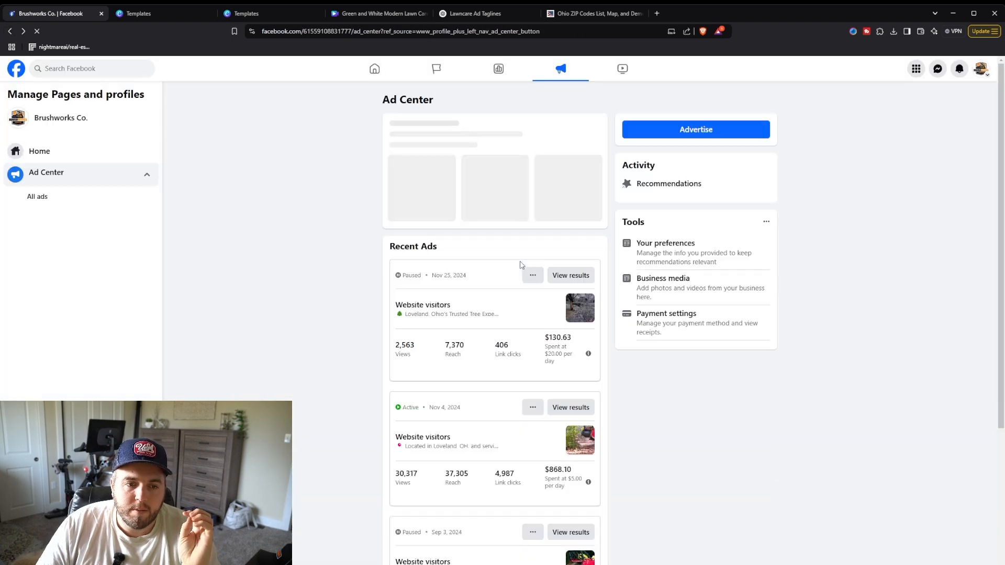
scroll(534, 268, "down", 3)
scroll(537, 276, "up", 1)
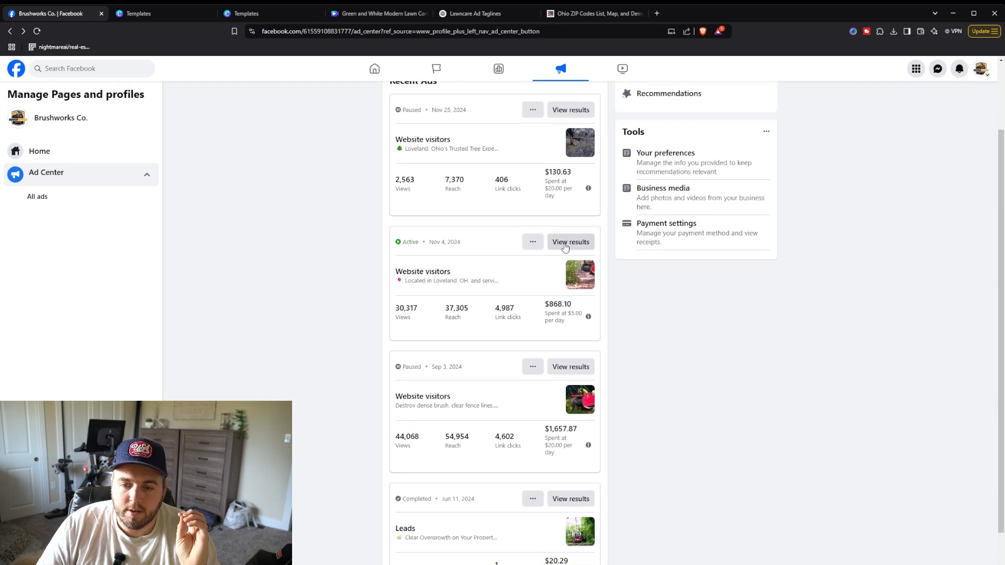
left_click(565, 245)
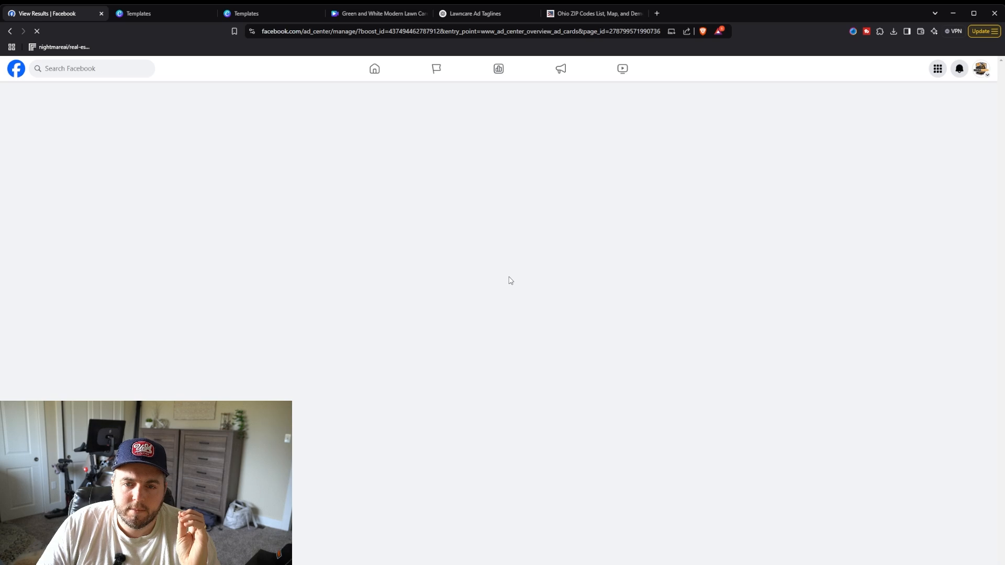
Step: Examine the active ad's link clicks, reach, cost per link click and preview text
scroll(479, 269, "down", 1)
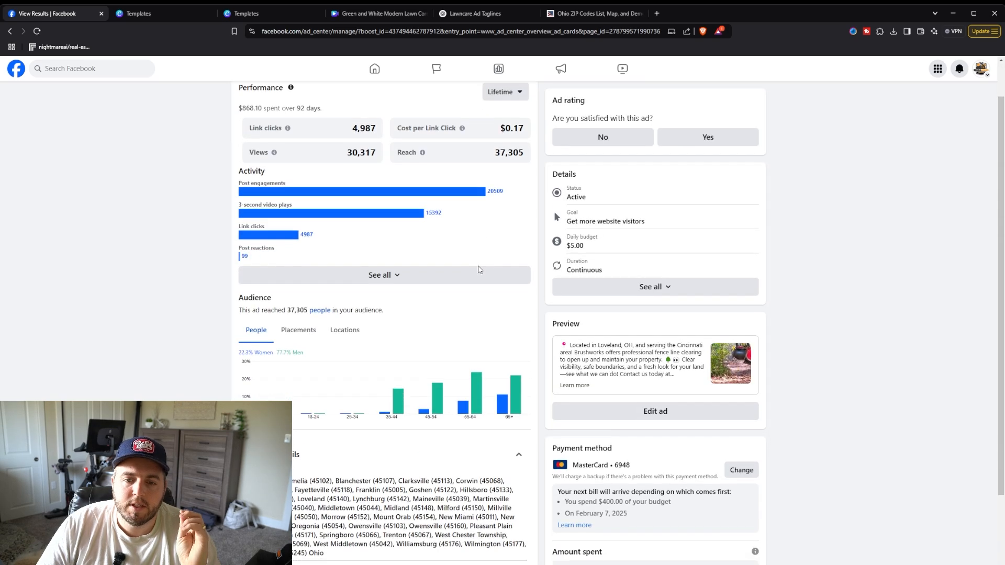
scroll(481, 261, "up", 1)
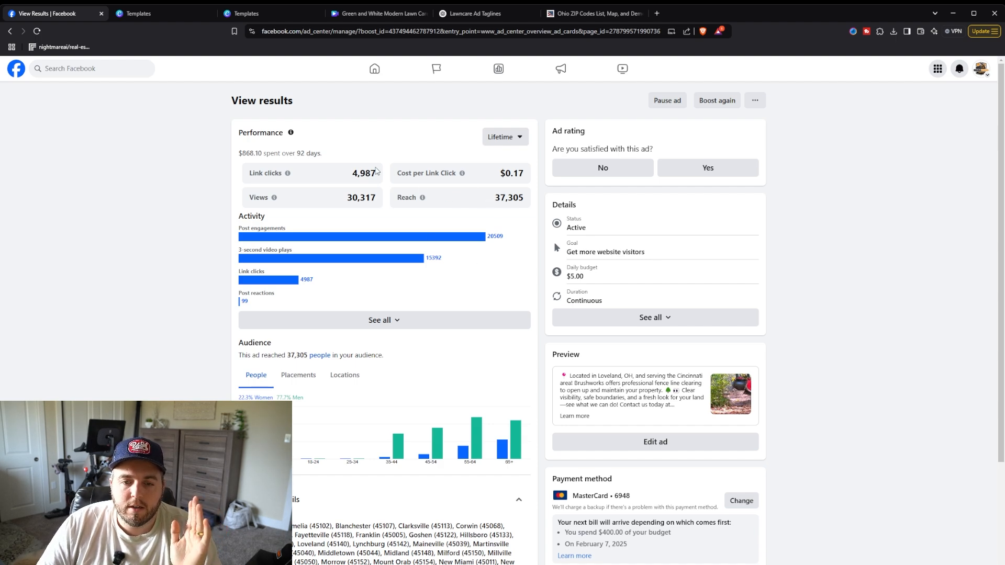
left_click_drag(507, 176, 525, 173)
left_click(524, 172)
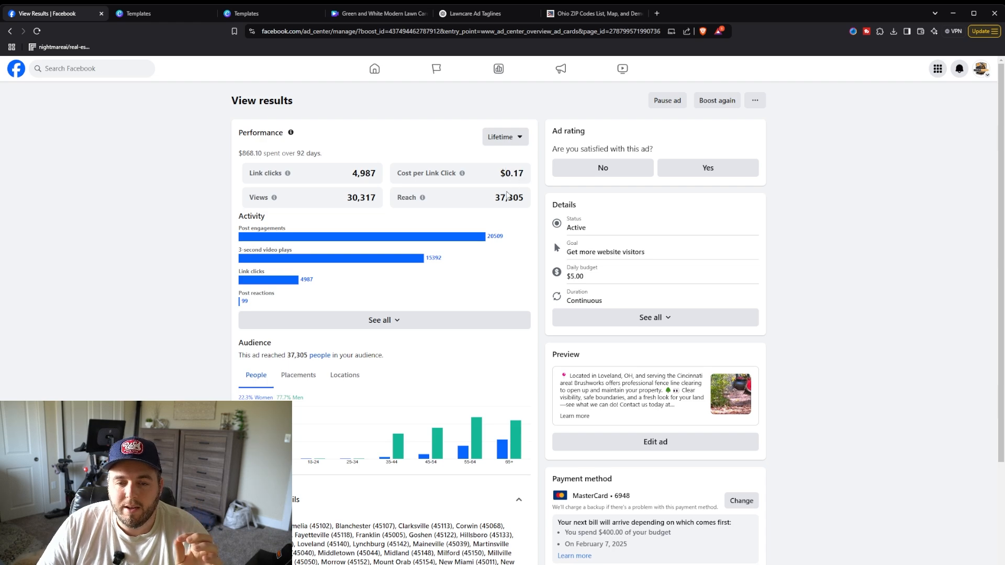
scroll(487, 223, "down", 3)
scroll(471, 236, "up", 3)
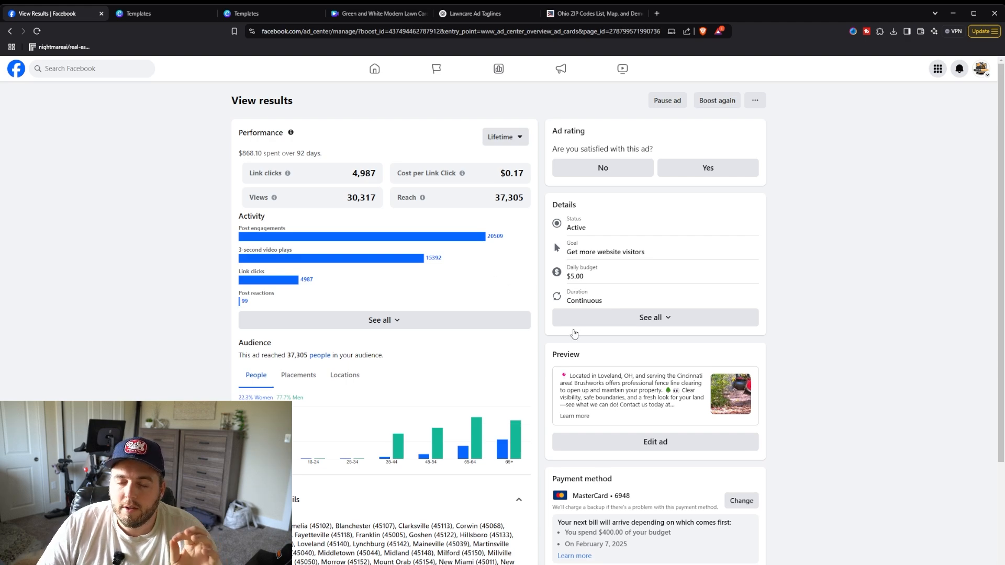
scroll(597, 348, "down", 1)
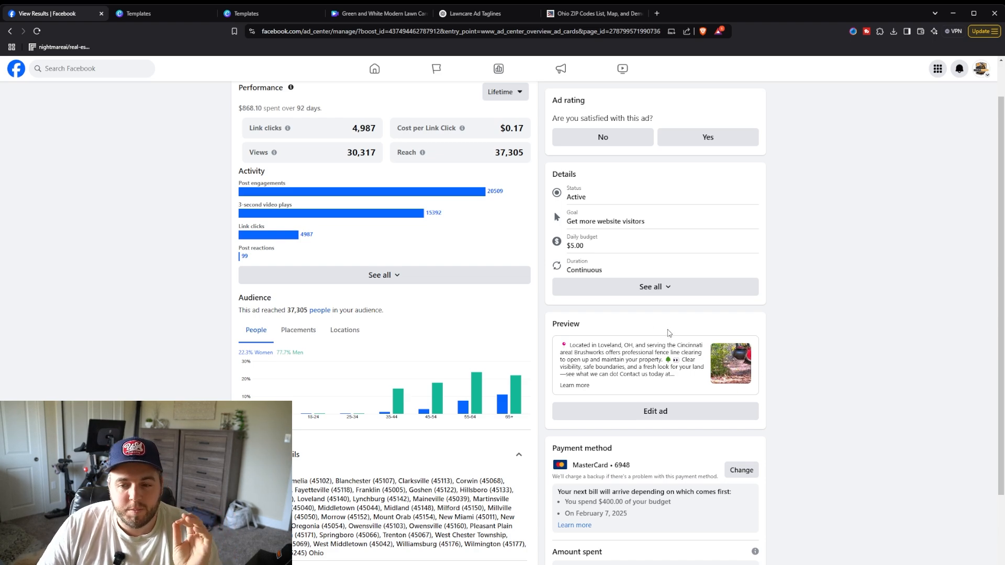
scroll(609, 358, "up", 1)
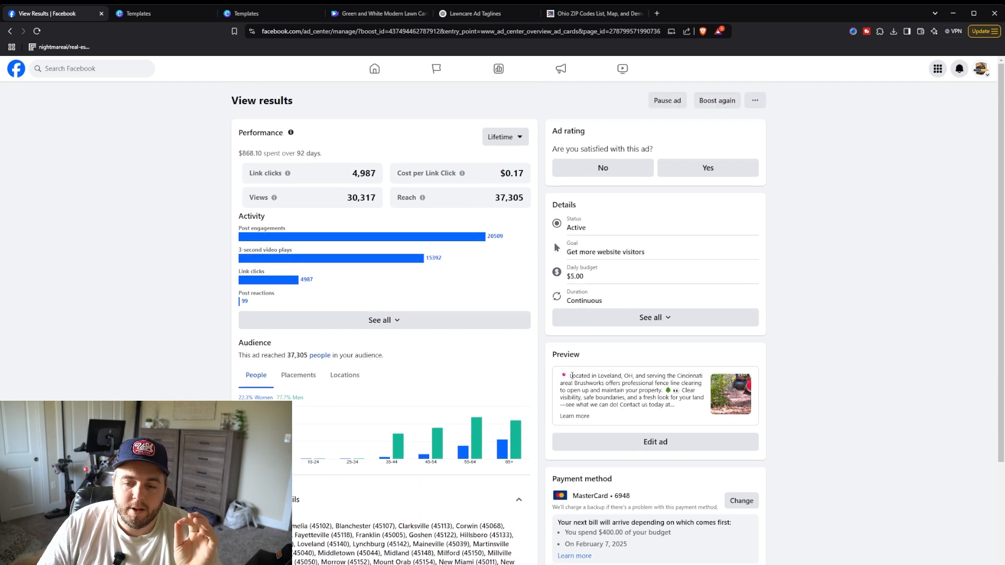
left_click_drag(571, 377, 639, 387)
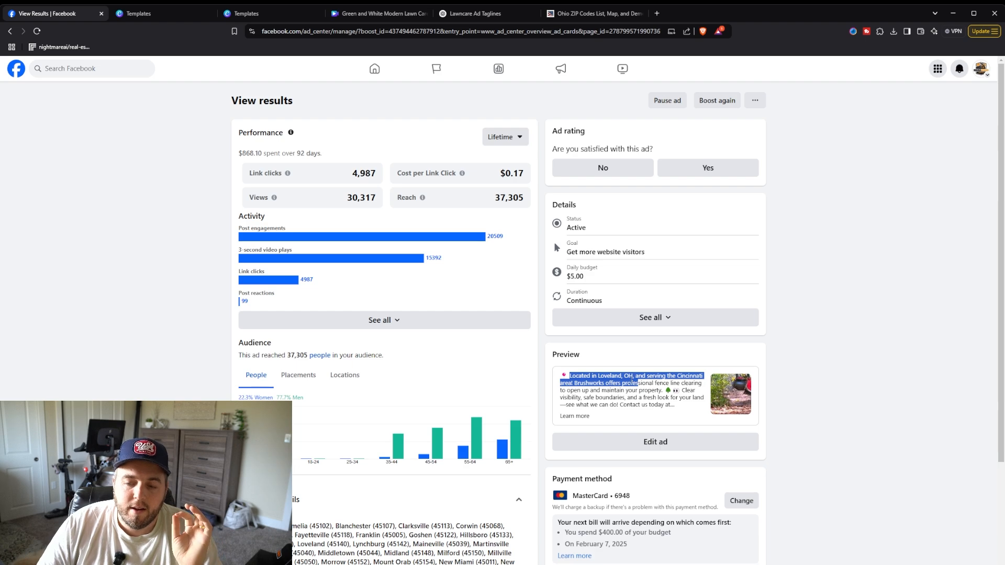
left_click(631, 381)
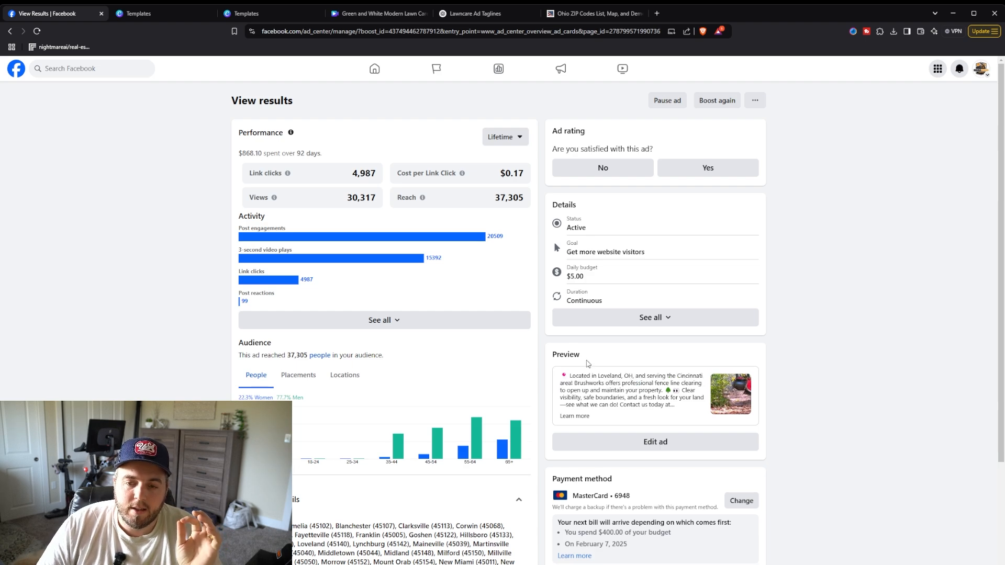
left_click_drag(497, 173, 530, 175)
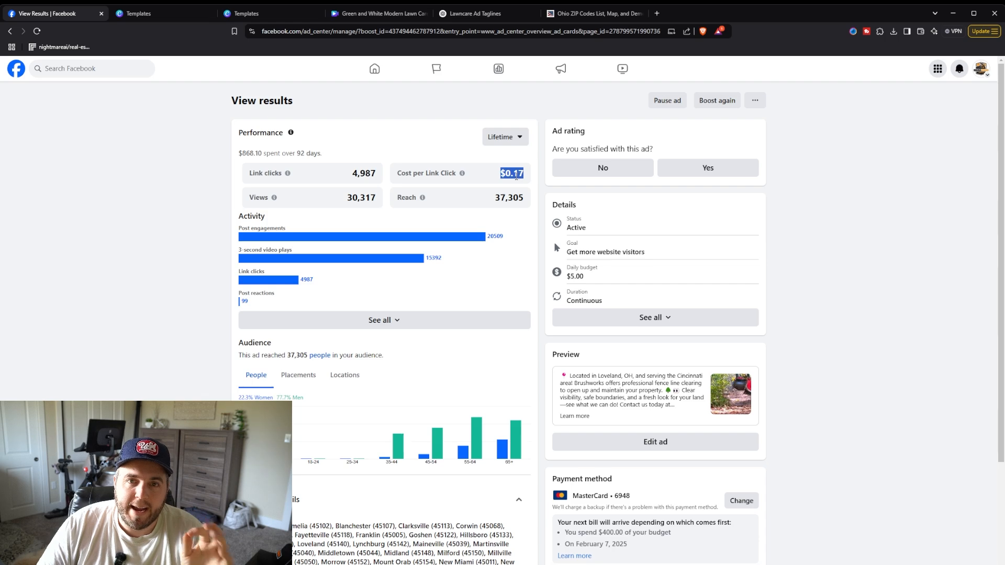
Step: Review the active ad's performance figures and activity bars for post engagements, video plays and link clicks
left_click(498, 180)
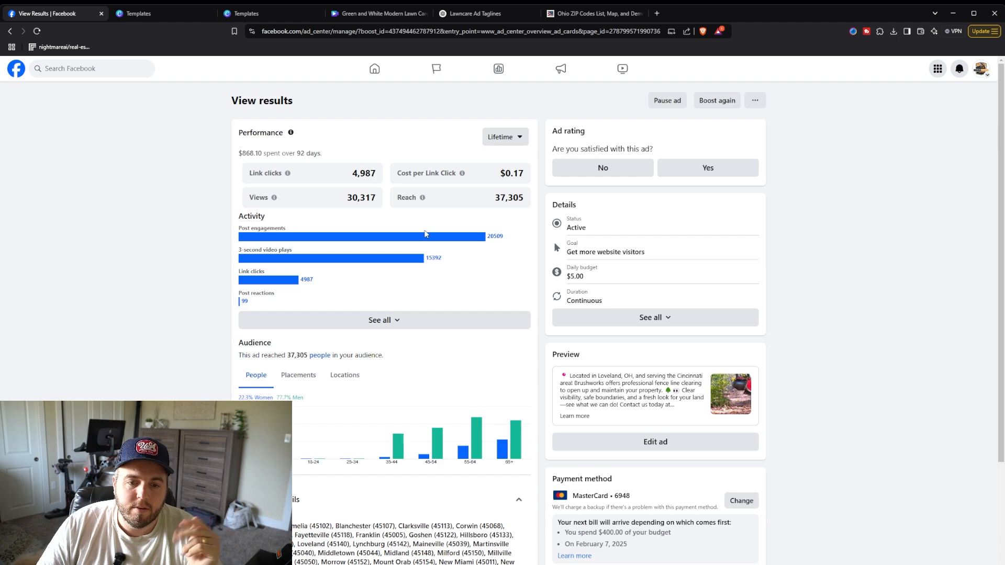
scroll(398, 207, "down", 3)
scroll(382, 215, "up", 3)
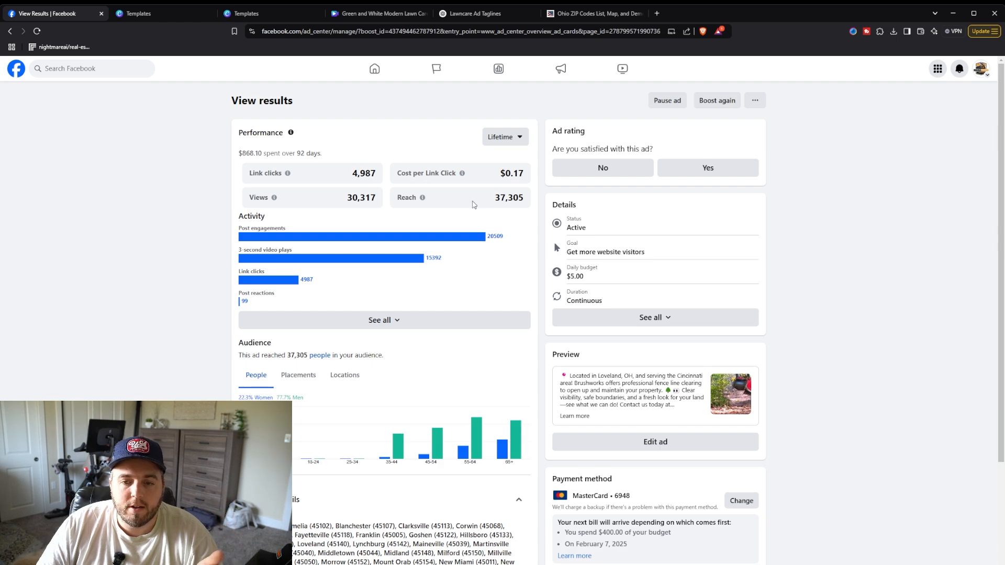
scroll(446, 204, "down", 1)
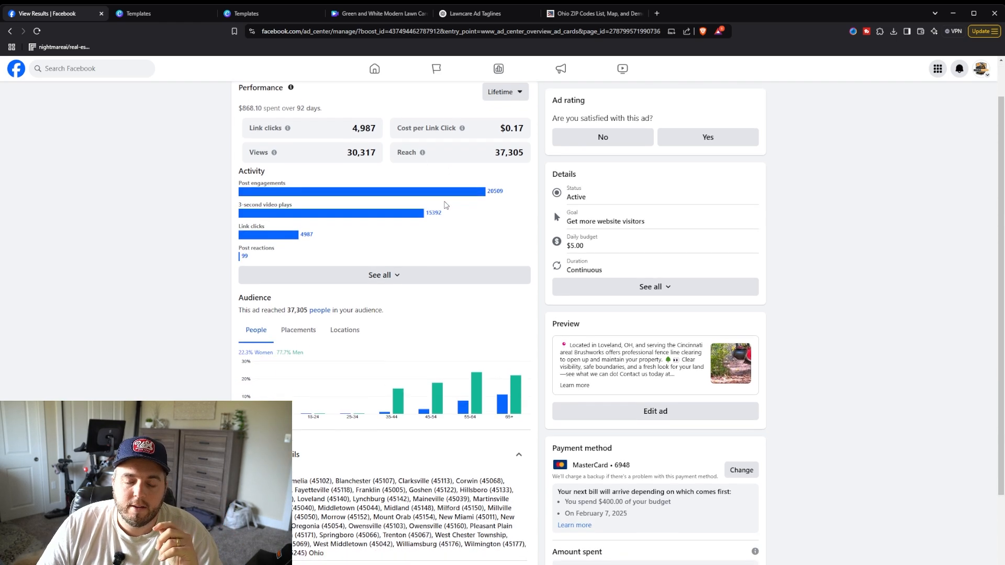
scroll(446, 205, "up", 1)
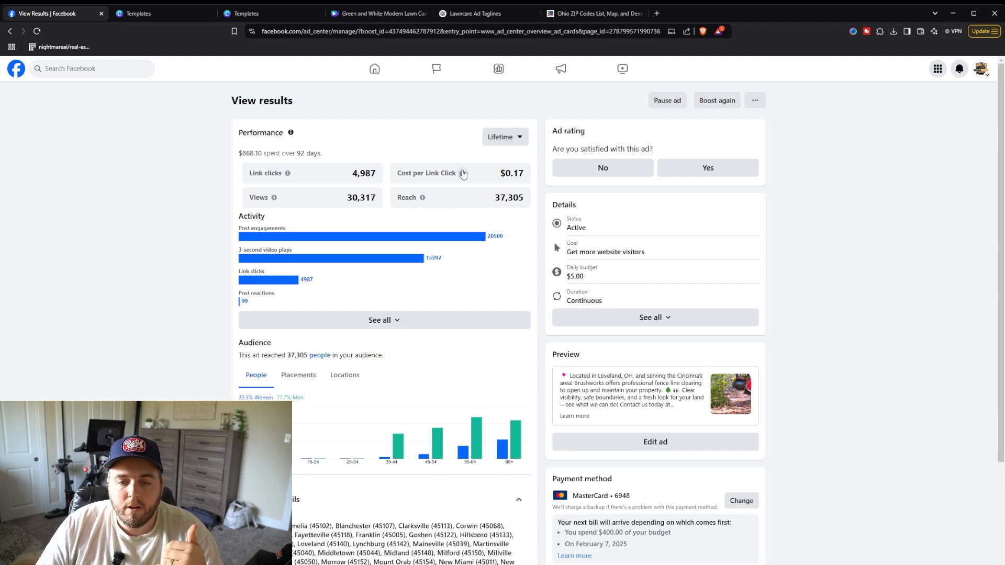
scroll(427, 280, "down", 1)
scroll(453, 248, "up", 1)
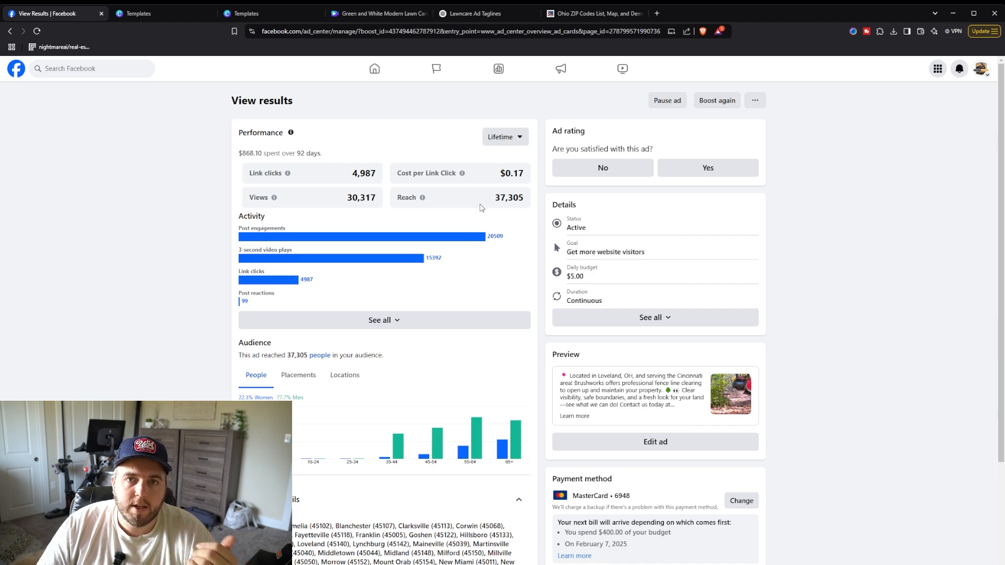
scroll(472, 207, "down", 2)
scroll(460, 202, "down", 1)
scroll(430, 211, "up", 2)
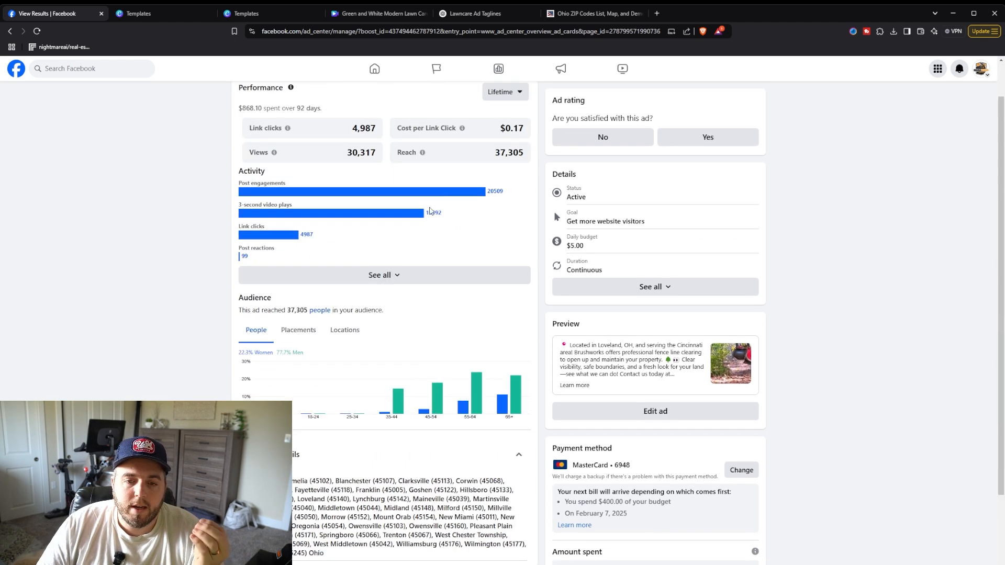
scroll(431, 211, "up", 1)
scroll(424, 214, "down", 1)
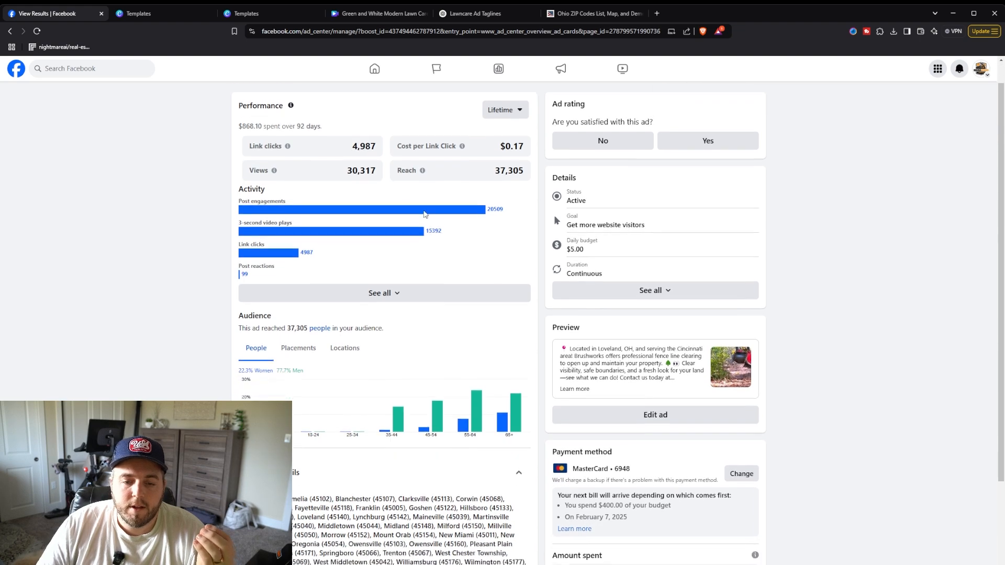
scroll(424, 215, "down", 3)
scroll(425, 214, "up", 4)
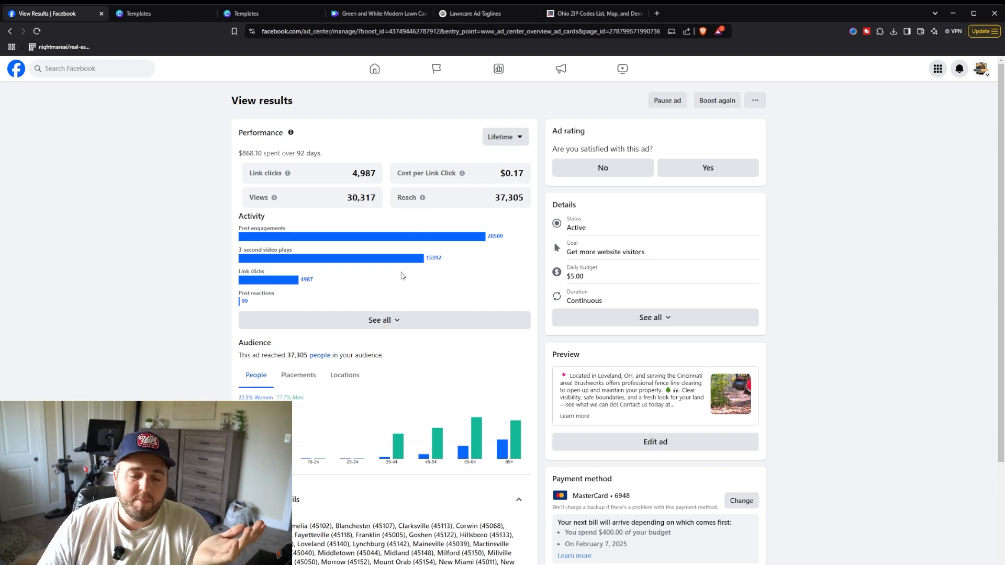
Step: Examine the active ad's audience age and gender chart and its location zip codes and interest targeting details
scroll(409, 251, "down", 2)
scroll(405, 247, "down", 2)
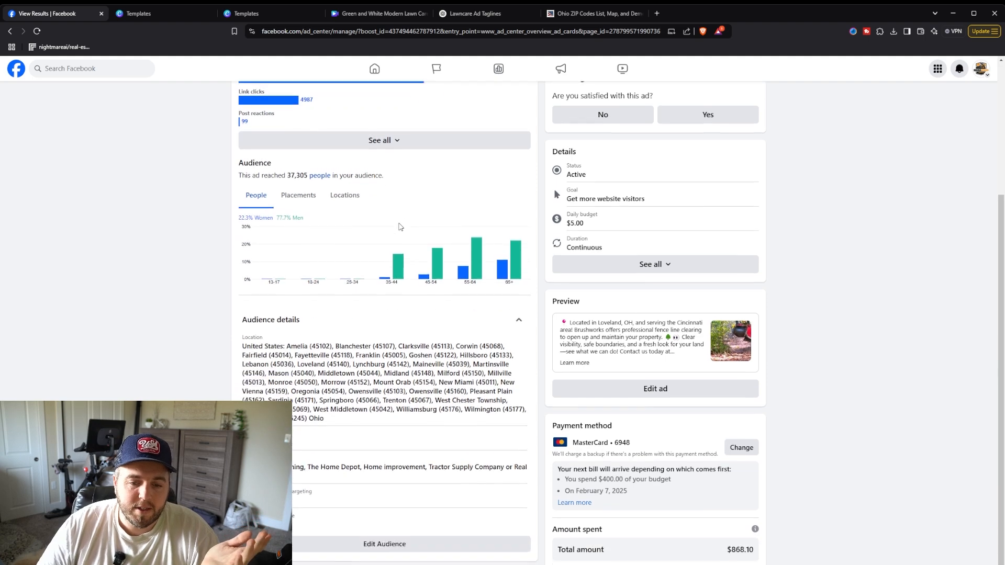
scroll(398, 230, "up", 1)
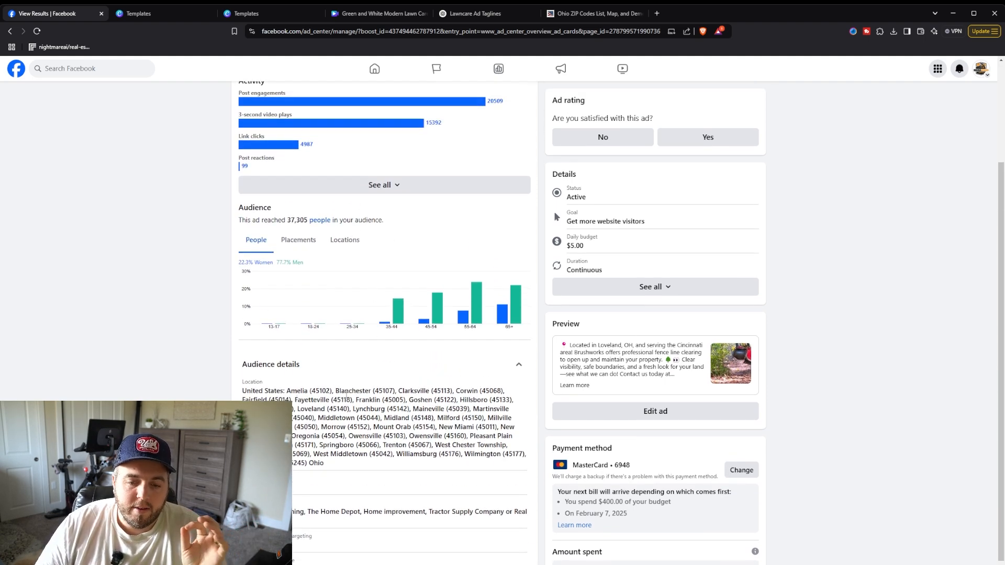
scroll(347, 394, "down", 1)
scroll(375, 398, "up", 2)
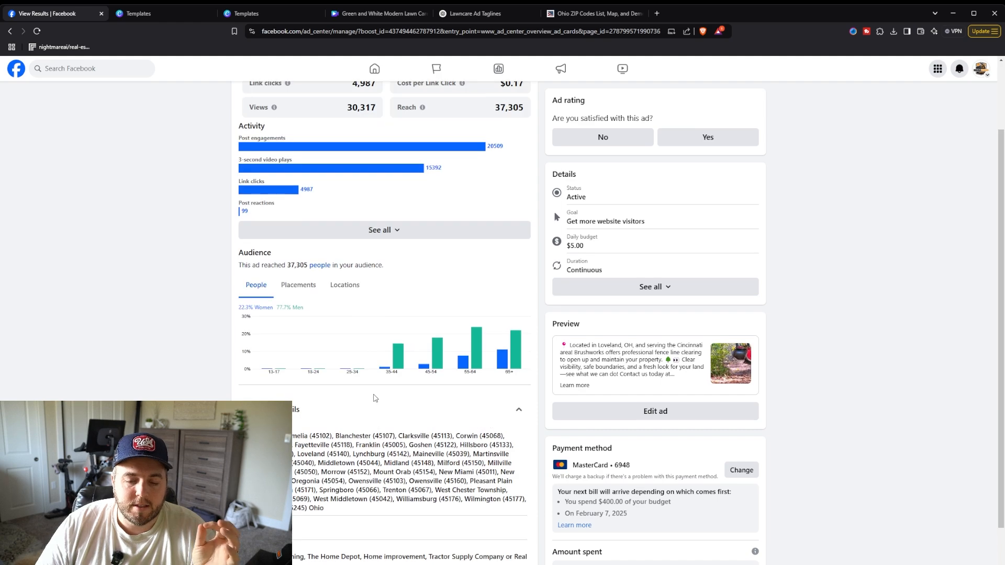
scroll(375, 398, "down", 1)
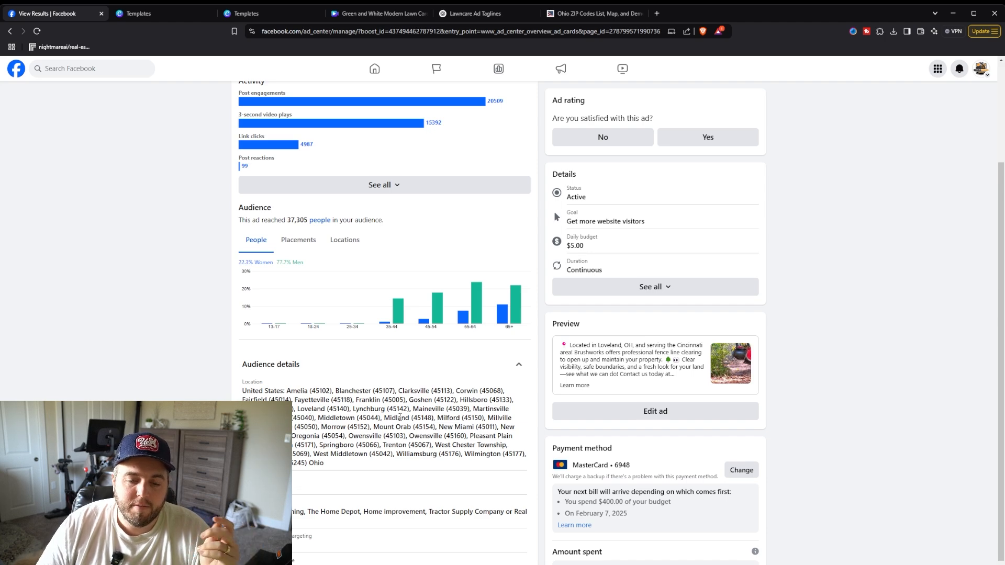
scroll(400, 417, "up", 1)
scroll(400, 421, "up", 2)
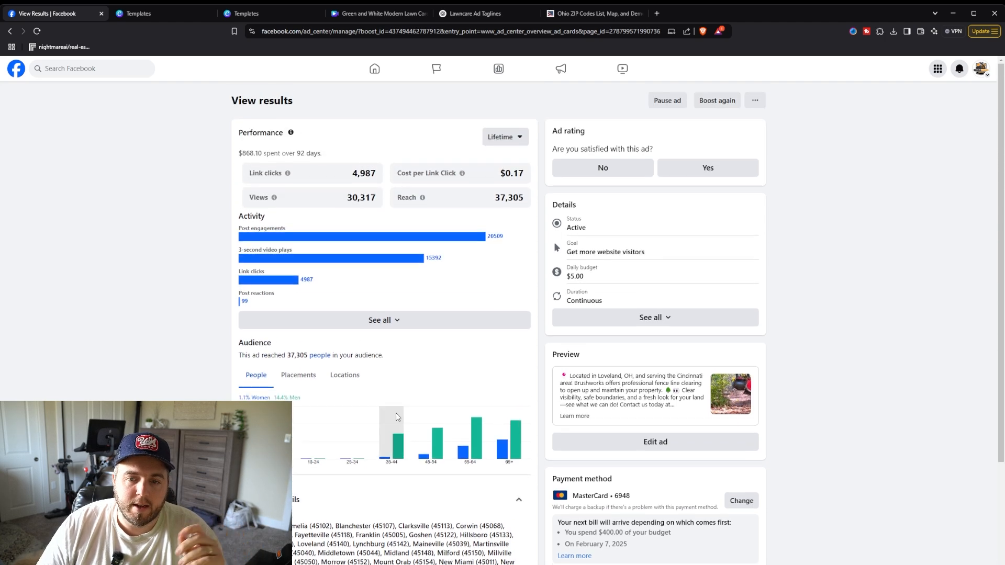